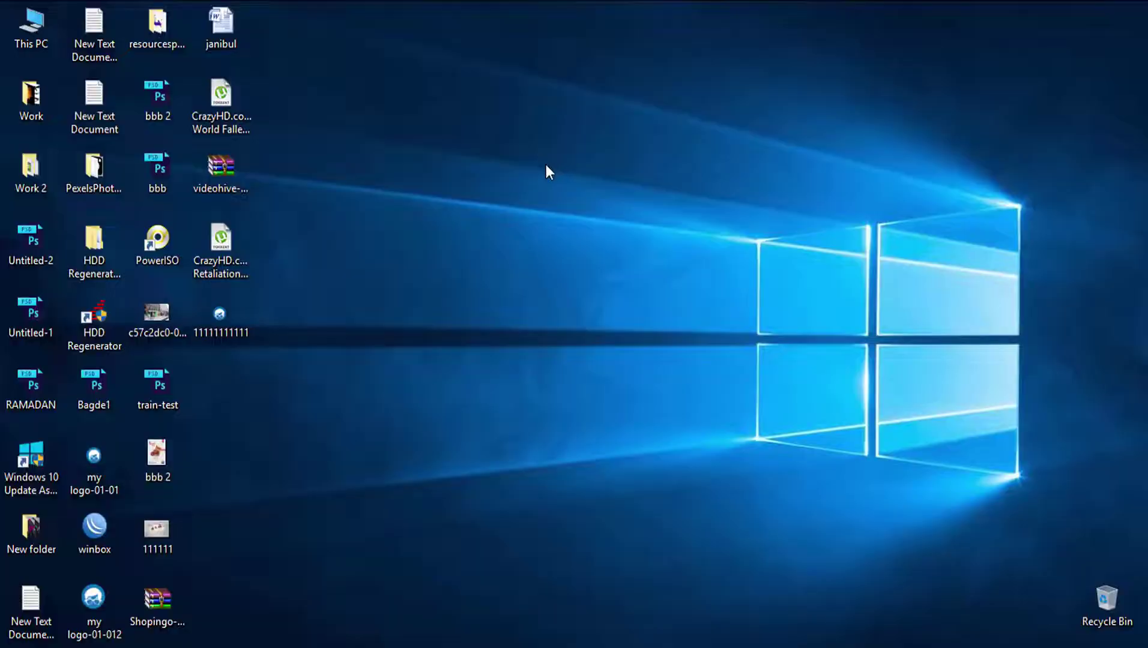
# - Refresh the Windows desktop three times from its right-click menu
pyautogui.rightClick(546, 163)
pyautogui.rightClick(547, 210)
pyautogui.click(570, 262)
pyautogui.rightClick(527, 233)
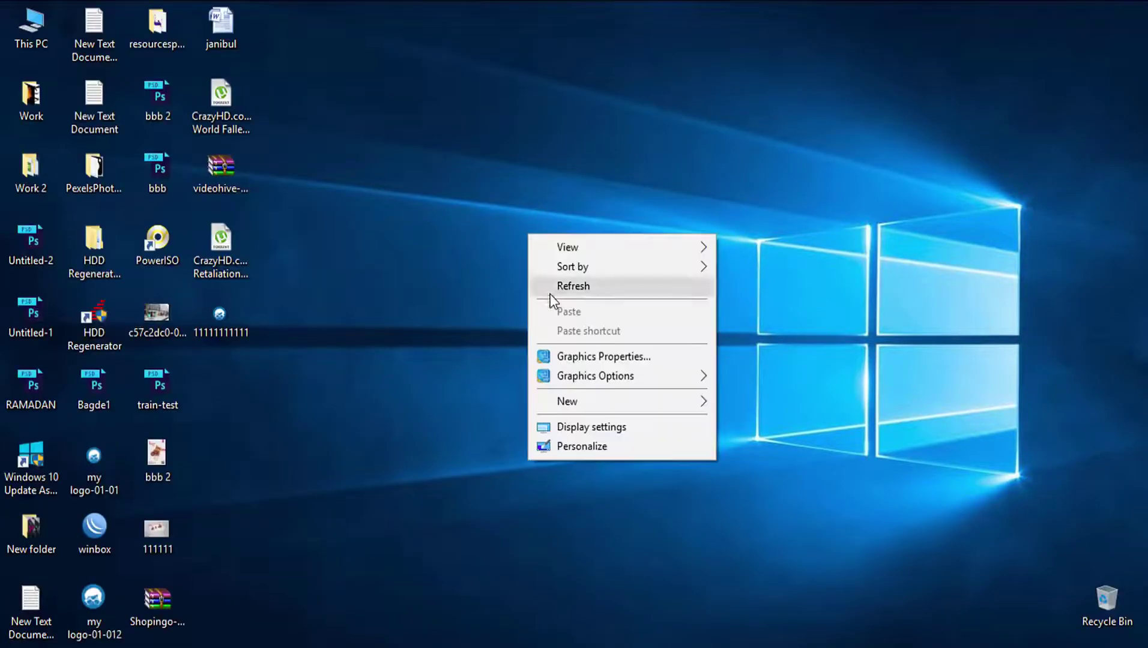
pyautogui.click(564, 283)
pyautogui.rightClick(538, 271)
pyautogui.click(569, 320)
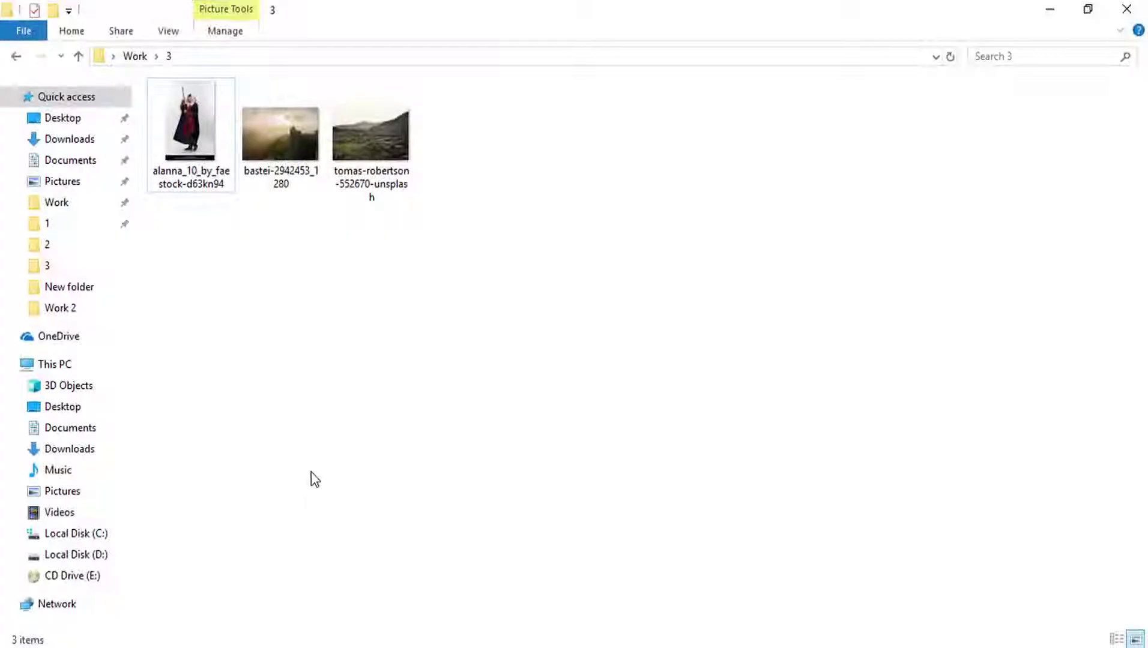
# - Refresh the Work folder 3 and drag tomas-robertson-552670-unsplash.jpg into Photoshop
pyautogui.rightClick(313, 335)
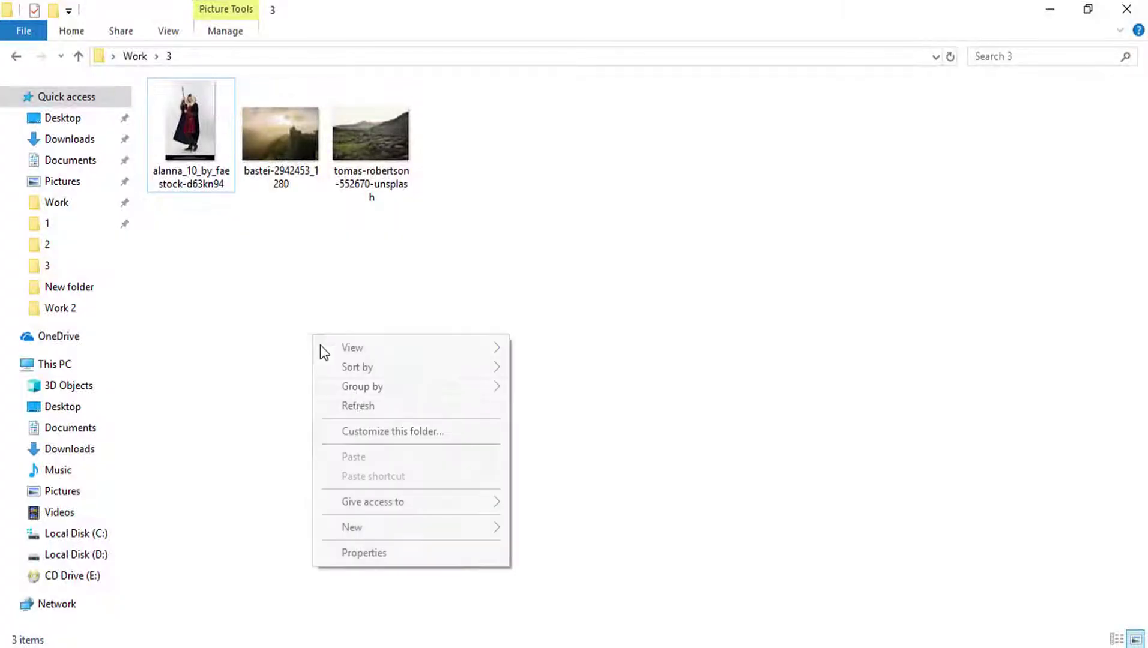
pyautogui.click(358, 409)
pyautogui.moveTo(380, 174)
pyautogui.mouseDown()
pyautogui.moveTo(325, 645)
pyautogui.moveTo(431, 480)
pyautogui.mouseUp()
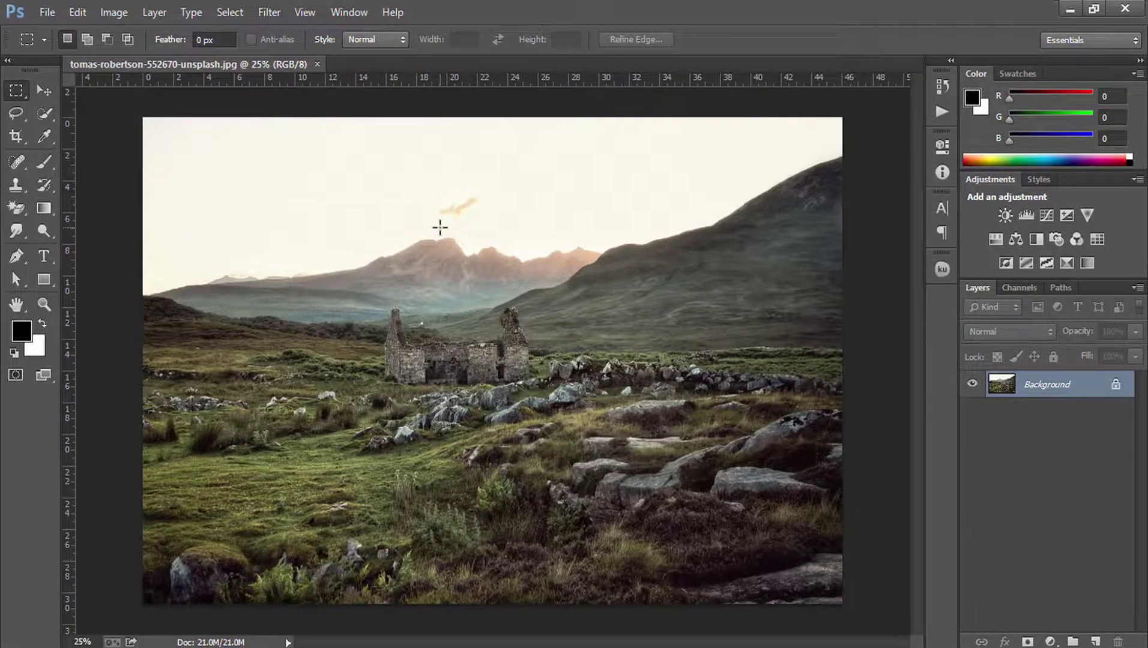
# - Select the sky above the mountain ridge with the Quick Selection tool
pyautogui.scroll(1, 440, 227)
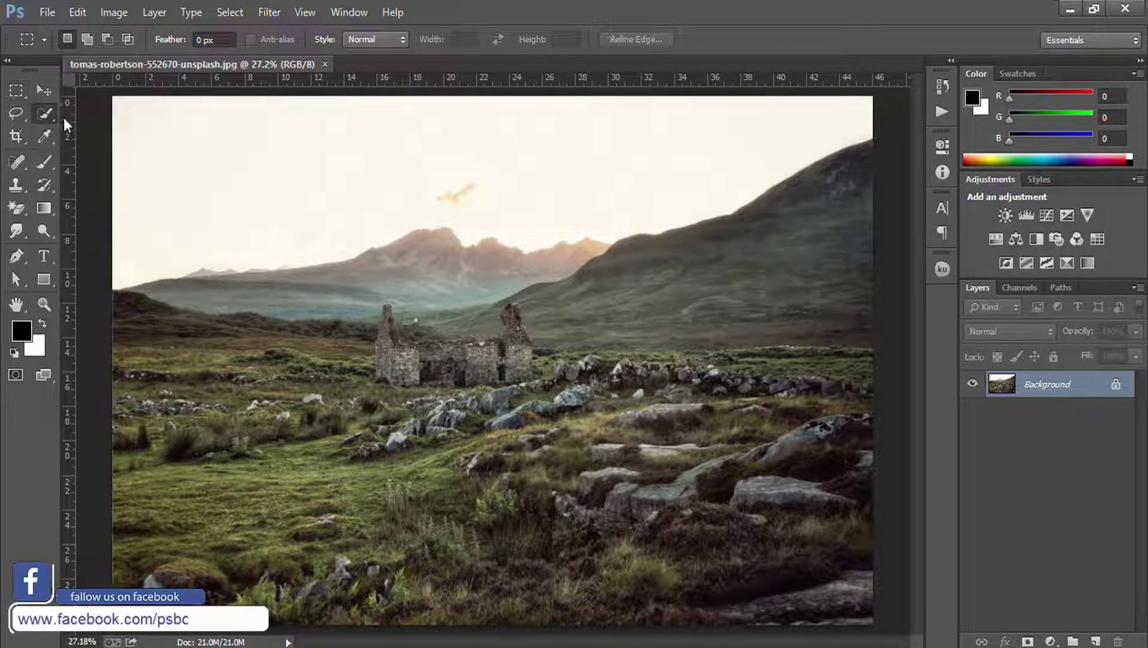
pyautogui.click(45, 113)
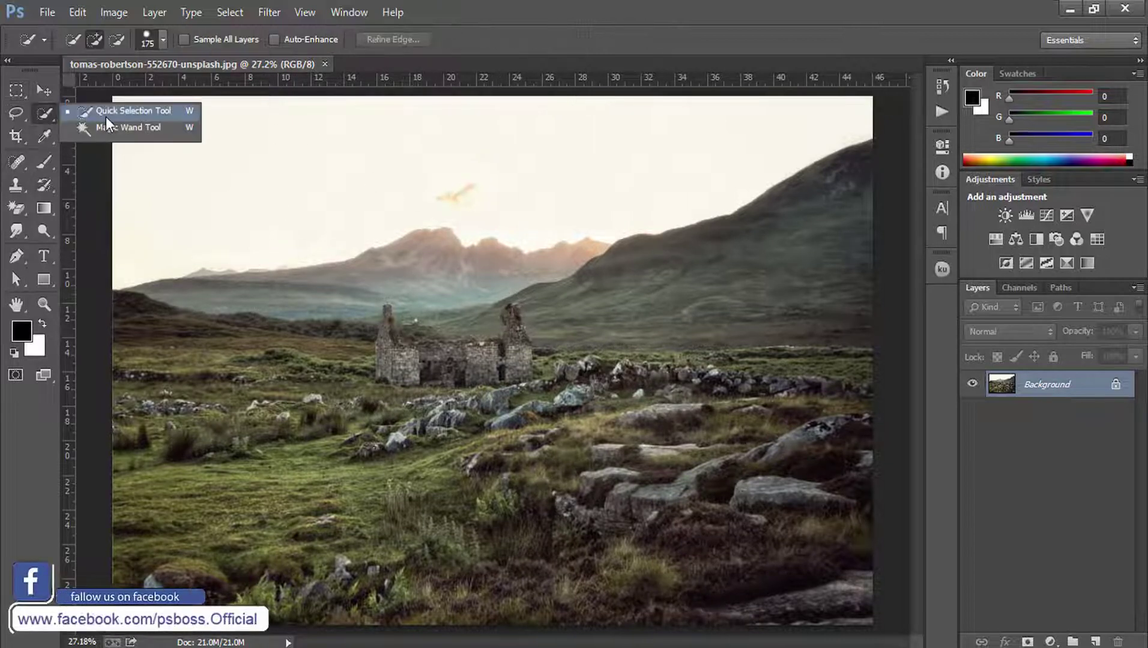
pyautogui.click(114, 110)
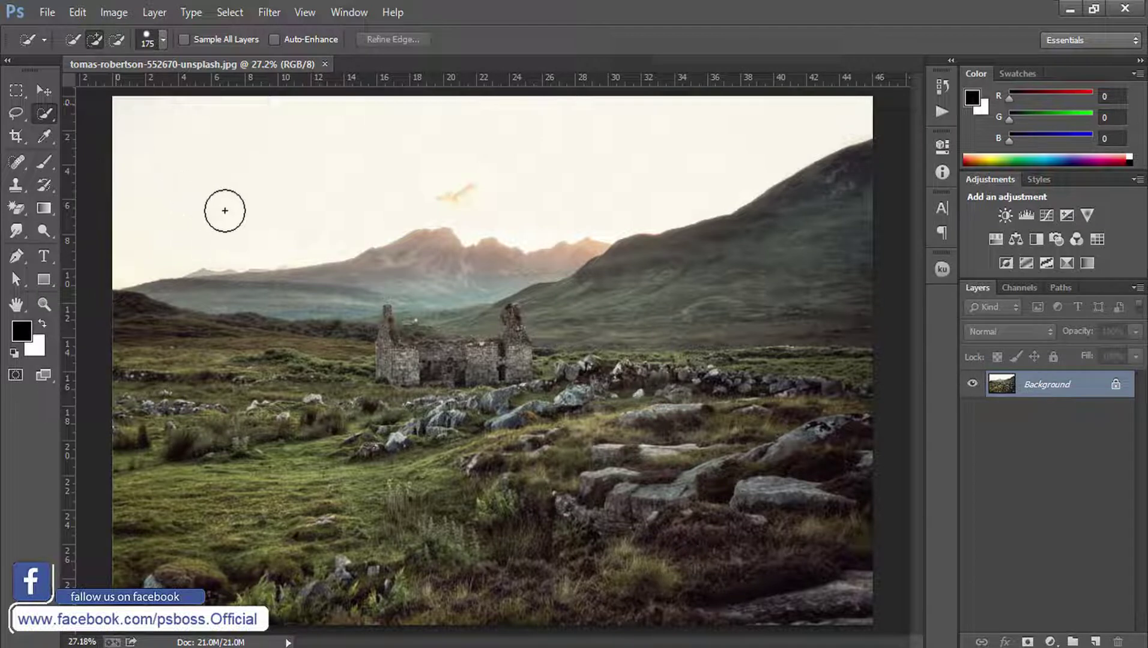
pyautogui.moveTo(226, 210); pyautogui.dragTo(394, 180)
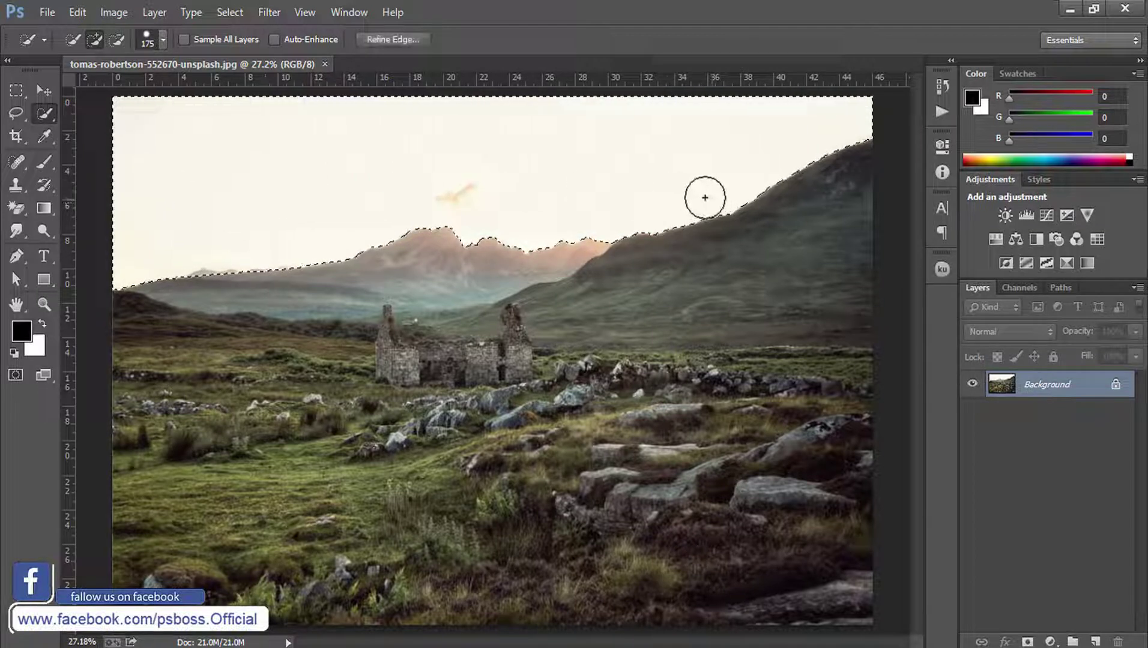
# - Duplicate Background, invert the selection into a layer mask, and hide the original Background
pyautogui.moveTo(1052, 390); pyautogui.dragTo(1096, 641)
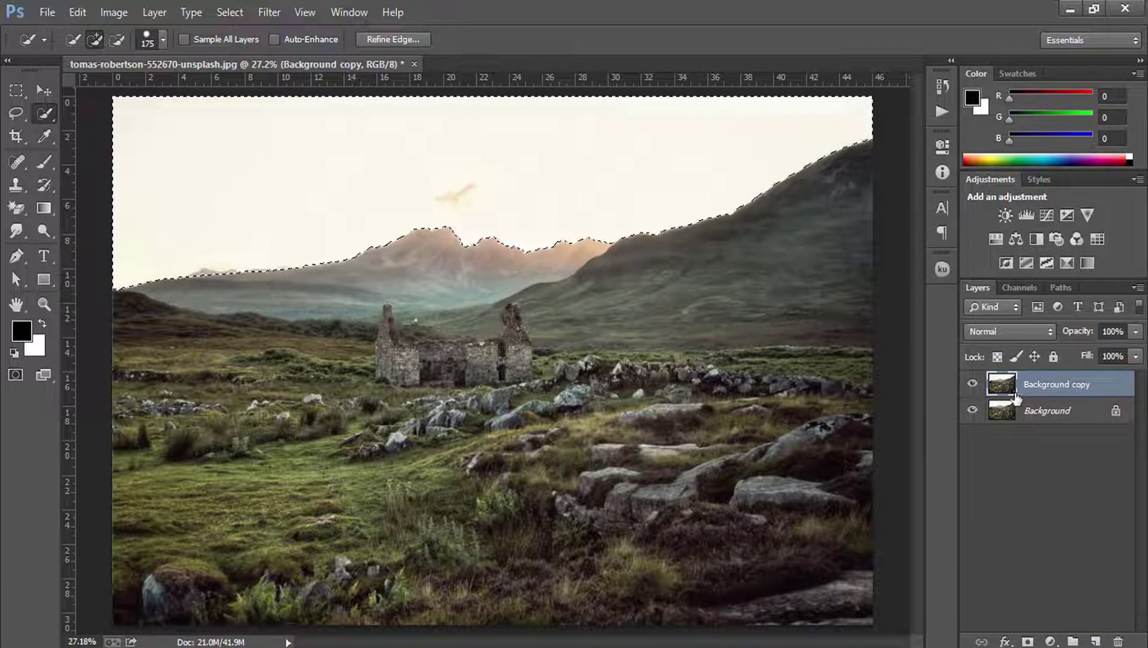
pyautogui.click(230, 12)
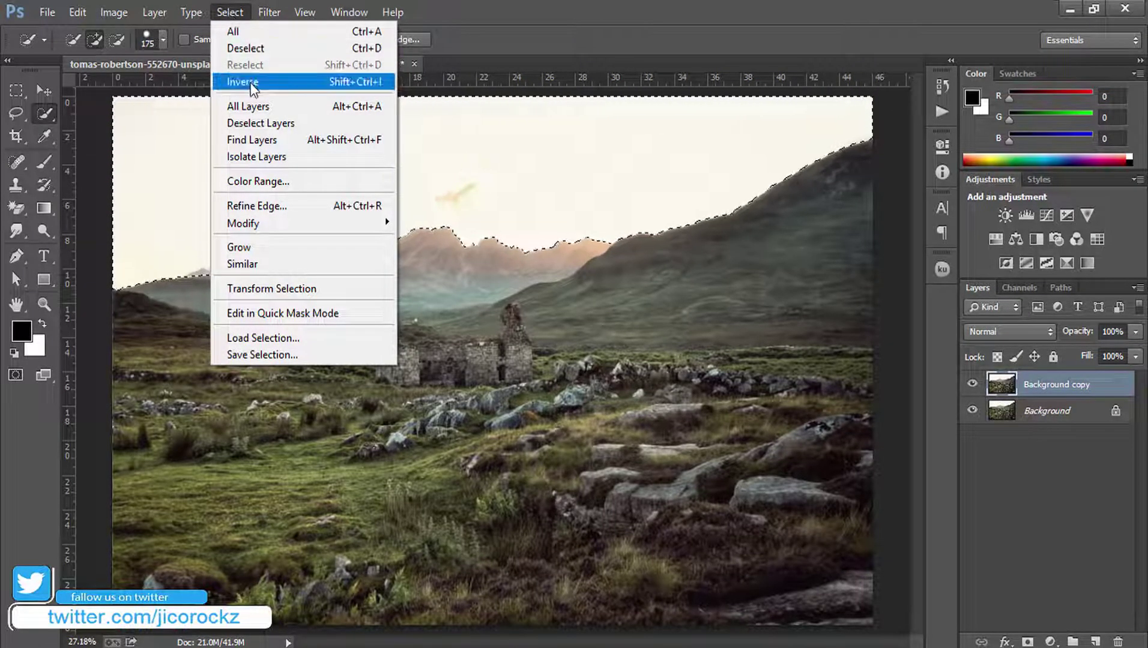
pyautogui.click(250, 82)
pyautogui.click(1028, 641)
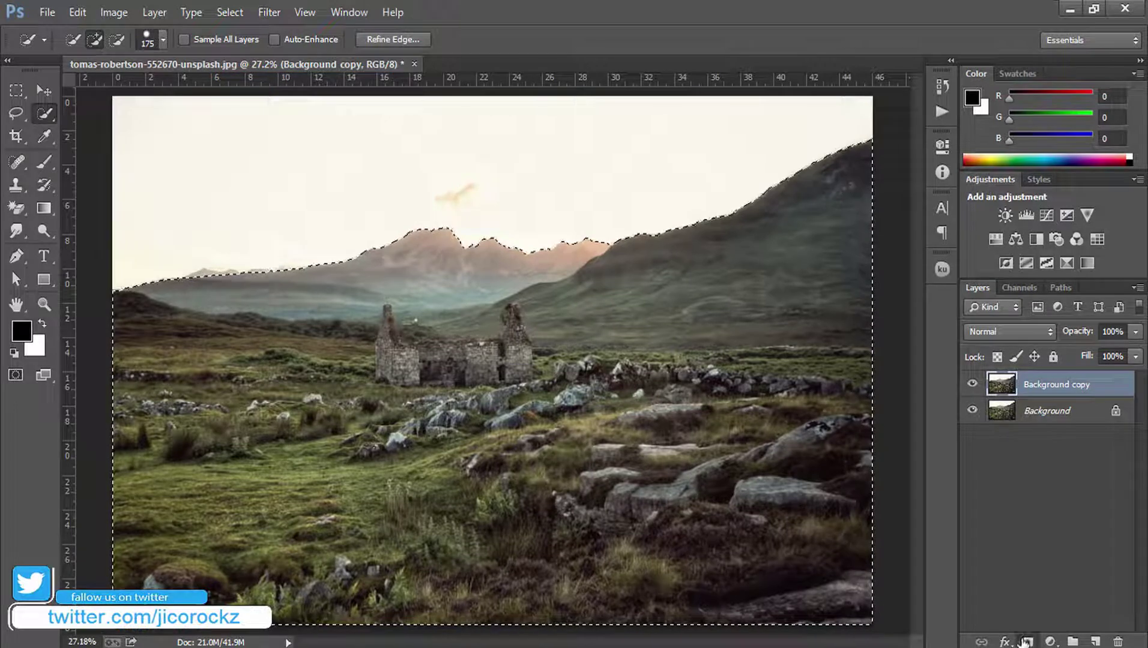
pyautogui.click(972, 412)
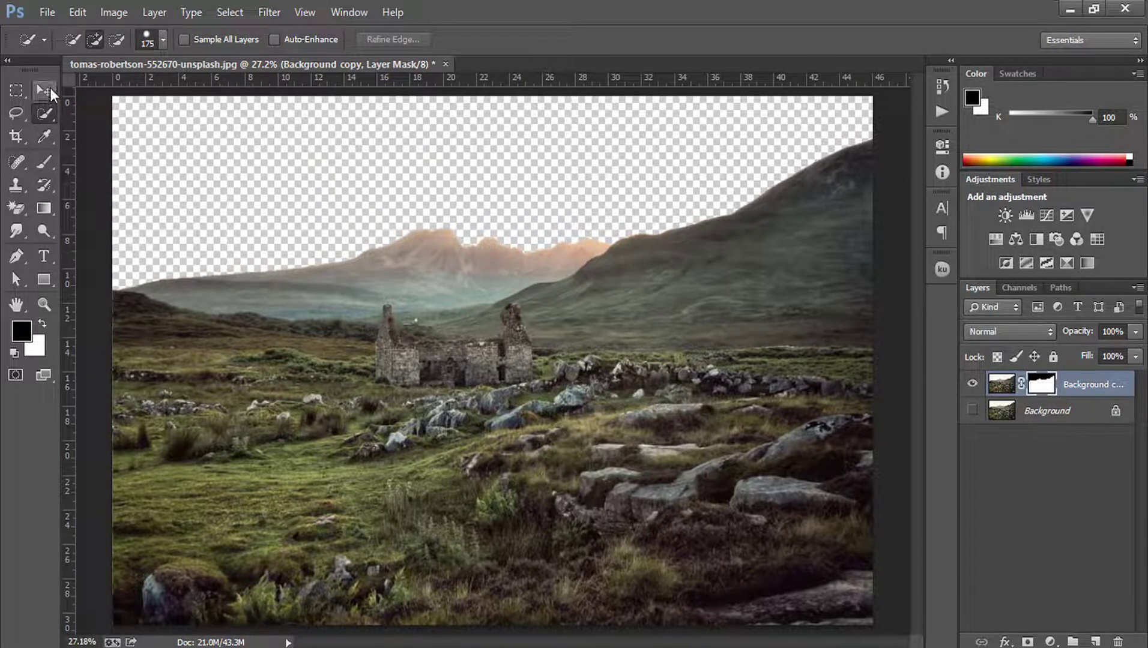
pyautogui.press('v')
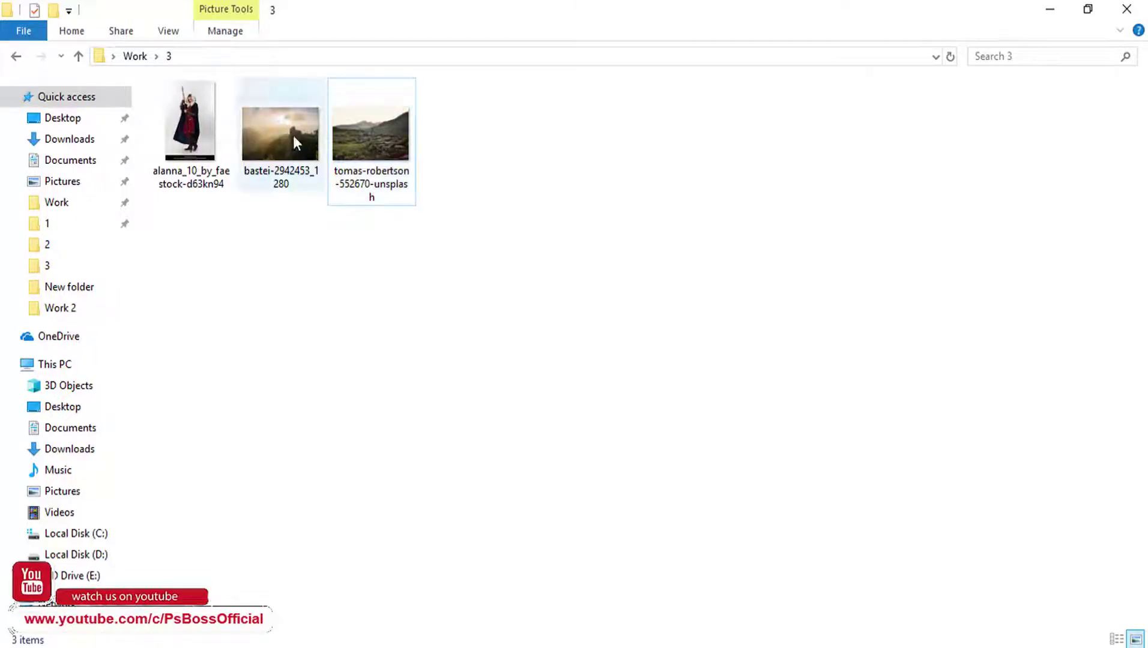
# - Place bastei-2942453_1280 enlarged, flipped horizontally and stretched across the emptied sky area
pyautogui.moveTo(280, 135)
pyautogui.mouseDown()
pyautogui.moveTo(327, 647)
pyautogui.moveTo(466, 310)
pyautogui.mouseUp()
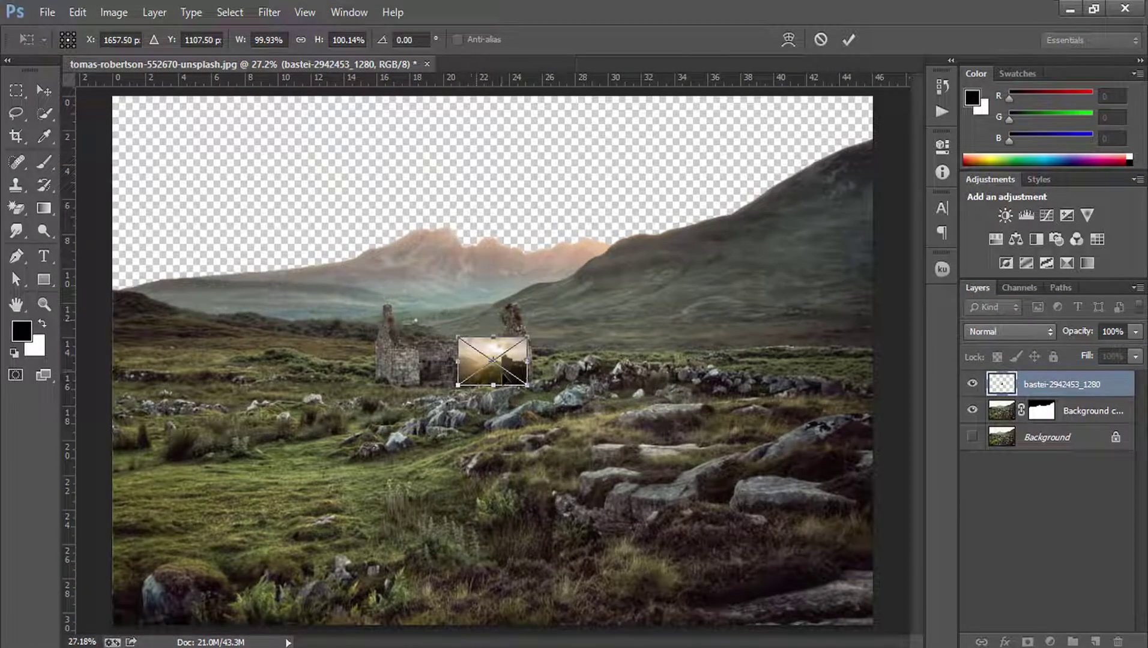
pyautogui.moveTo(622, 278); pyautogui.dragTo(831, 125)
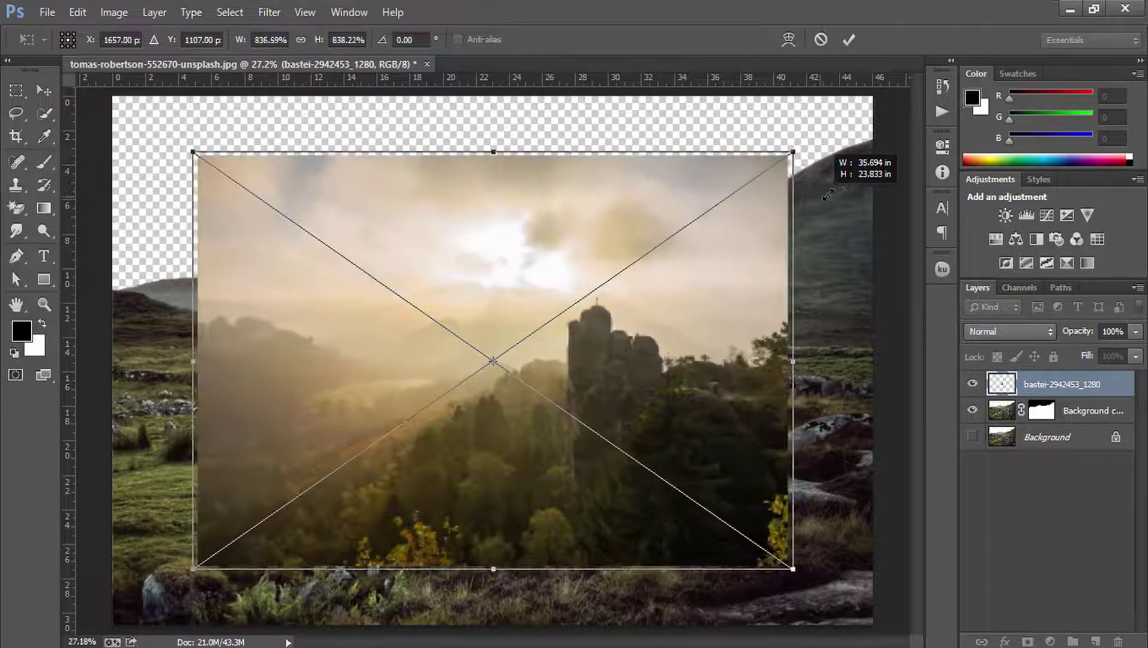
pyautogui.rightClick(745, 295)
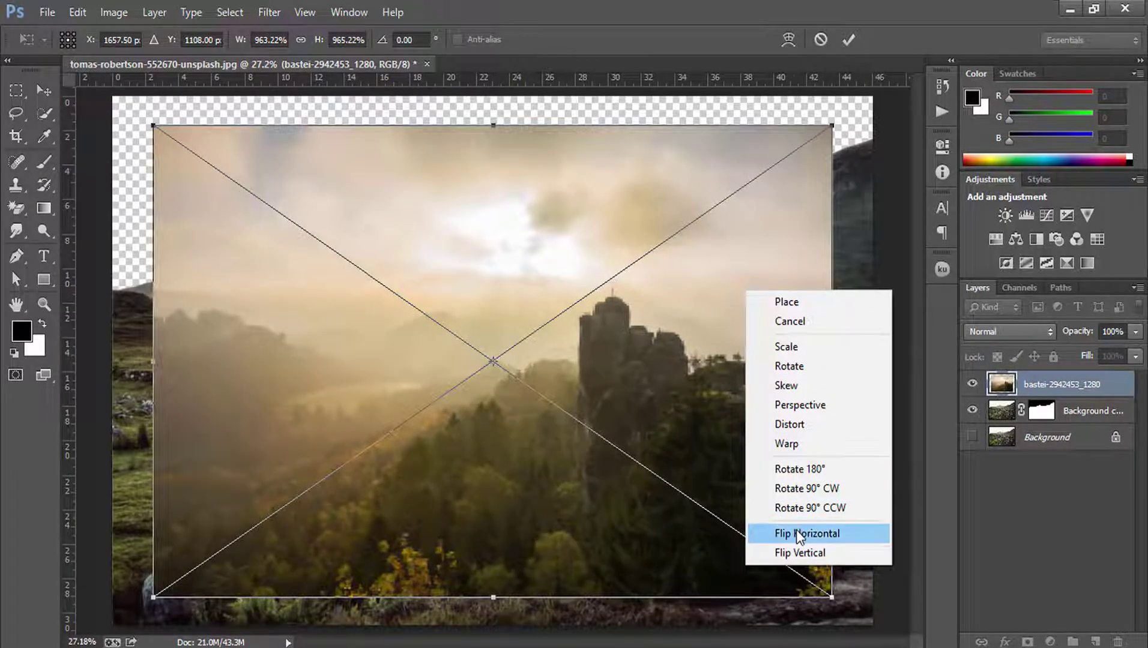
pyautogui.click(786, 530)
pyautogui.moveTo(712, 391)
pyautogui.mouseDown()
pyautogui.moveTo(664, 316)
pyautogui.moveTo(631, 198)
pyautogui.mouseUp()
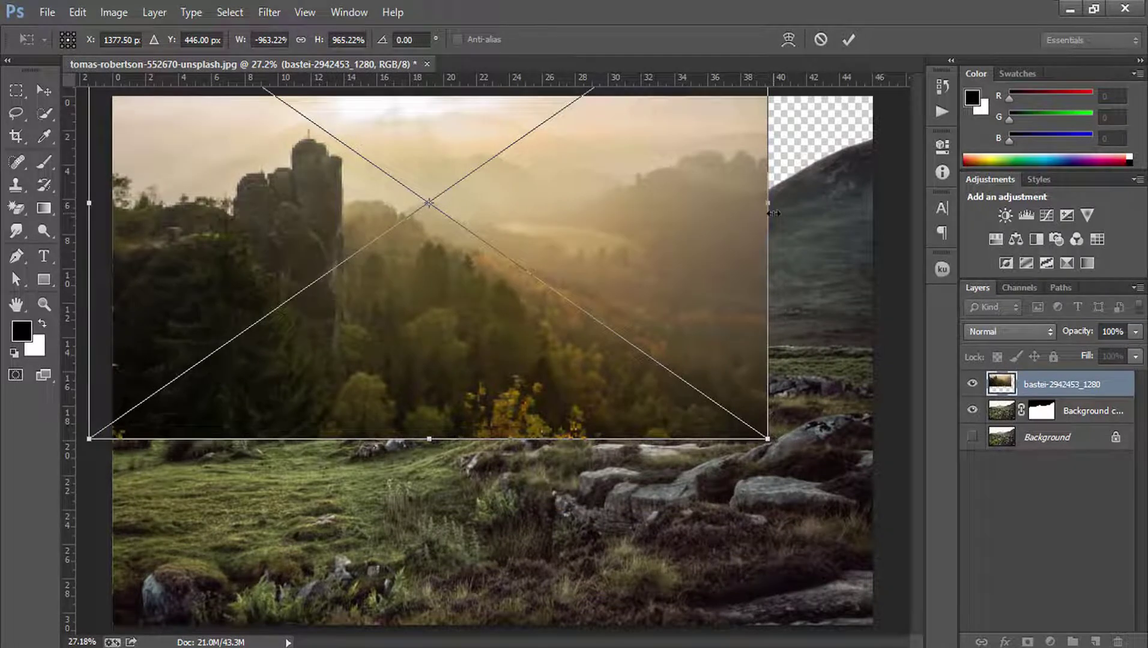
pyautogui.moveTo(771, 204); pyautogui.dragTo(875, 206)
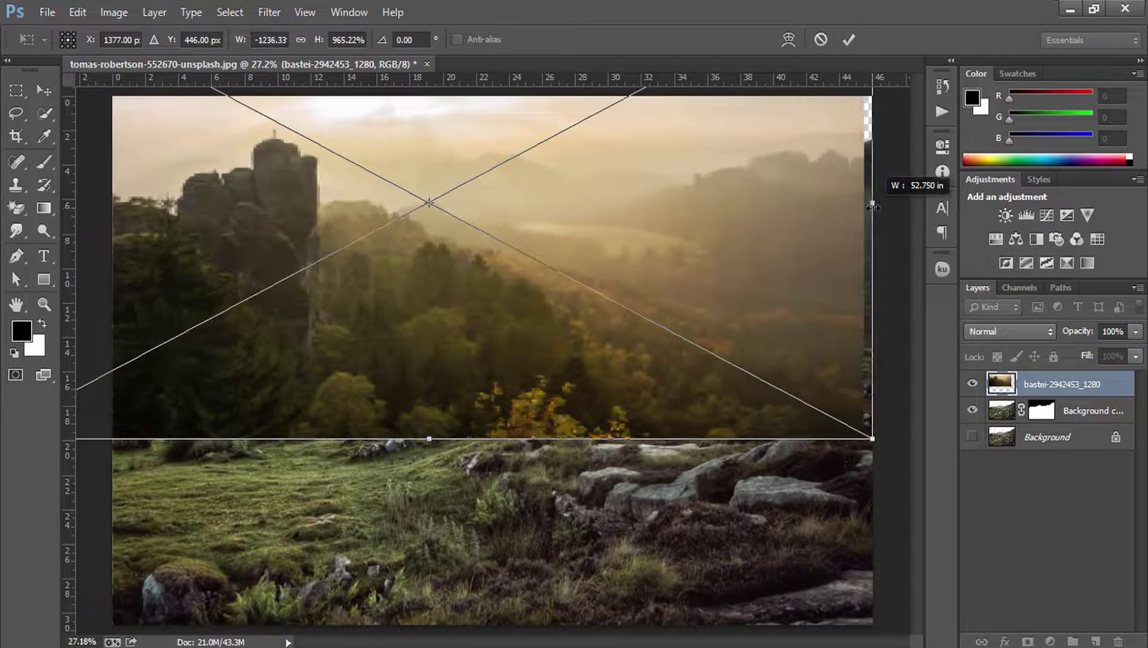
pyautogui.moveTo(731, 200)
pyautogui.mouseDown()
pyautogui.moveTo(725, 232)
pyautogui.moveTo(740, 228)
pyautogui.mouseUp()
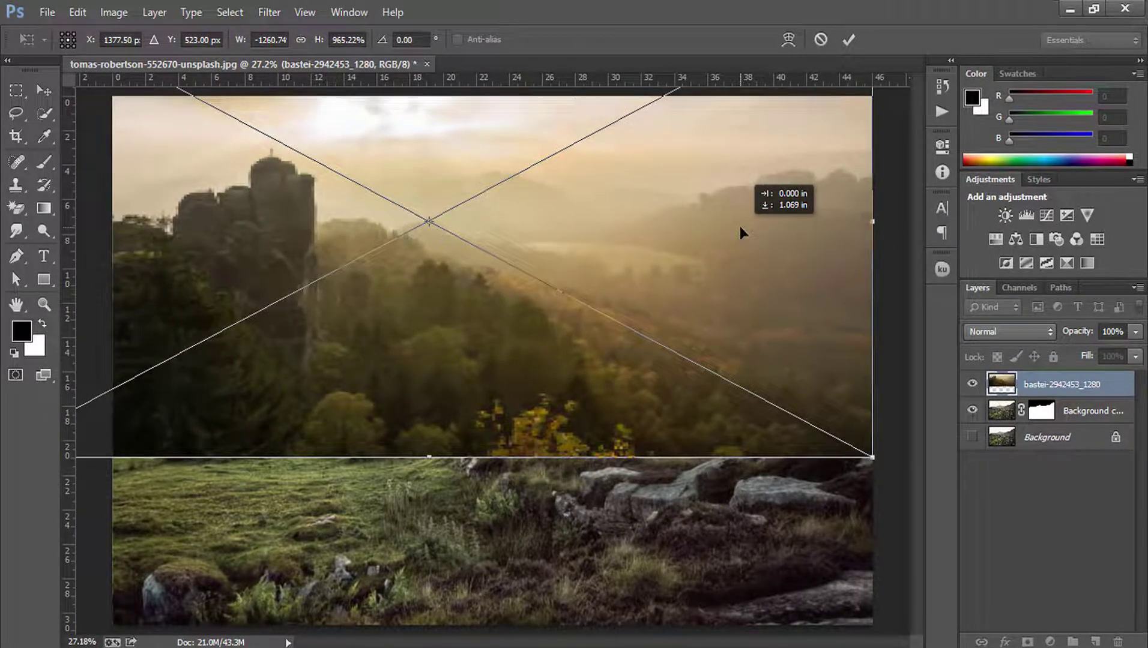
pyautogui.press('Return')
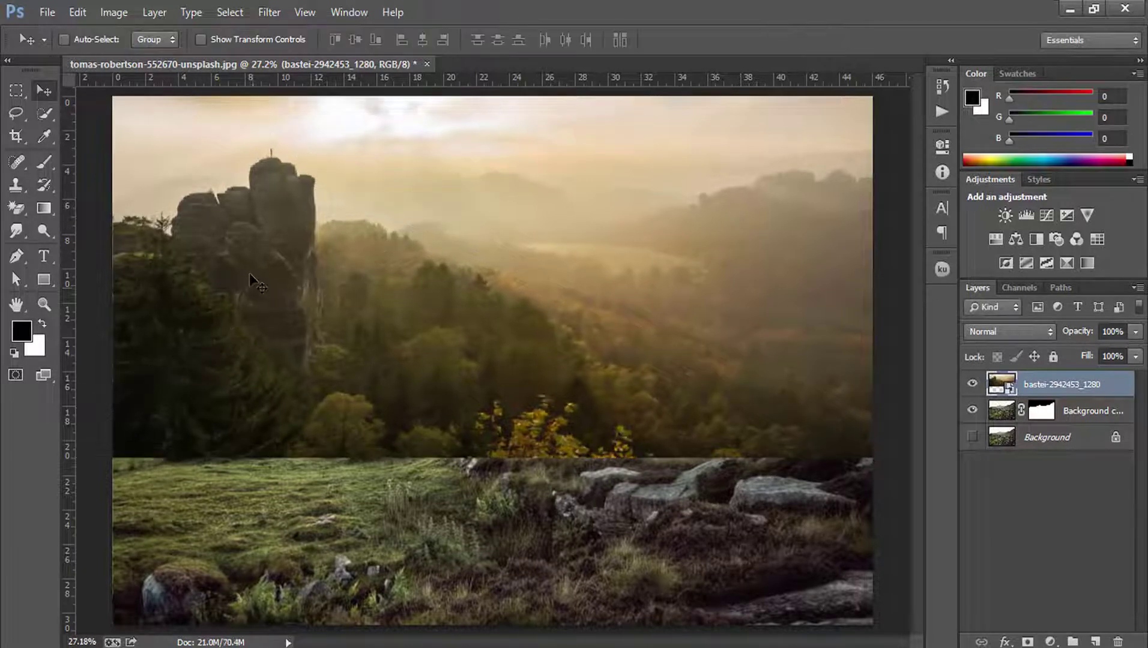
# - Mask the bastei layer and drag three upward gradients to fade its bottom into the field
pyautogui.click(1027, 642)
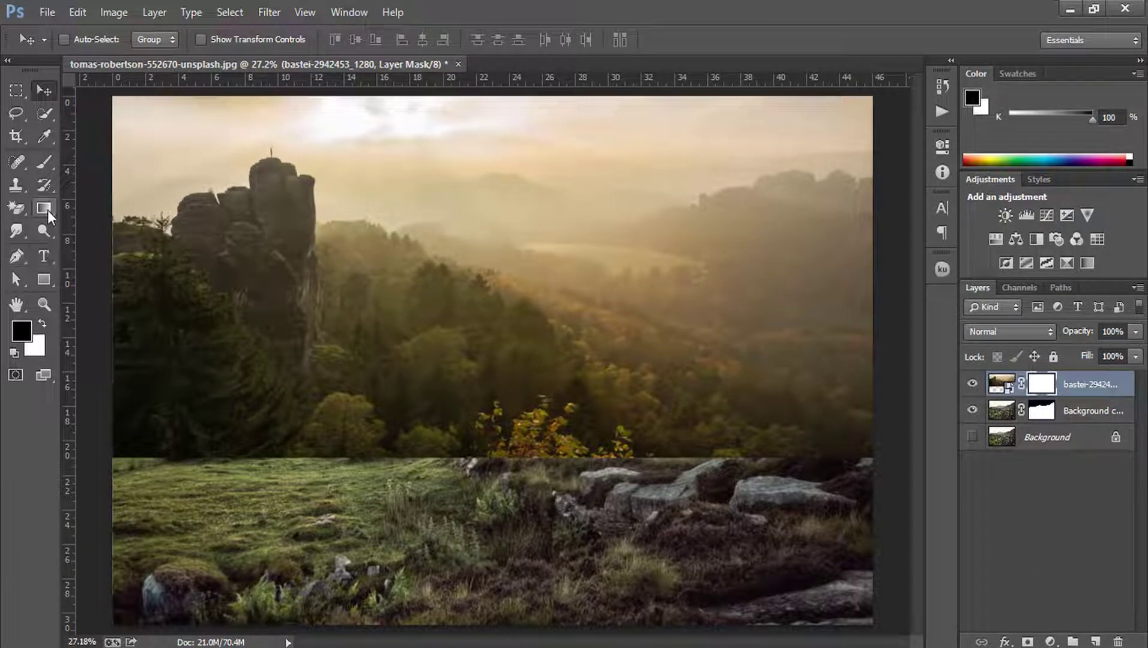
pyautogui.moveTo(48, 210); pyautogui.dragTo(98, 207)
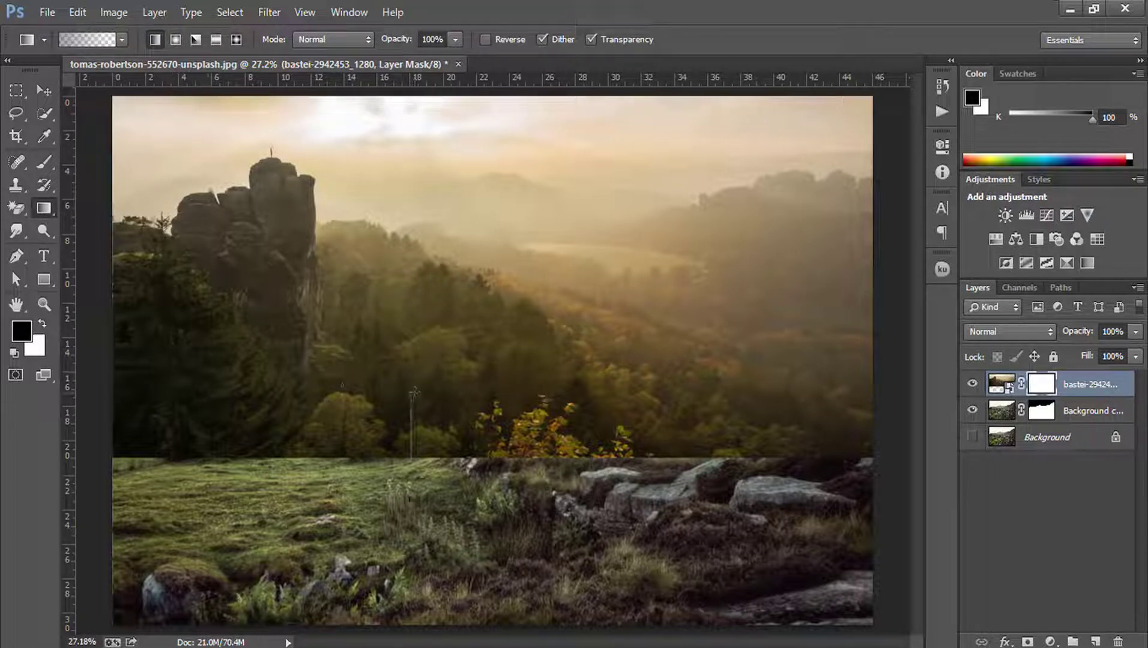
pyautogui.moveTo(412, 459); pyautogui.dragTo(412, 373)
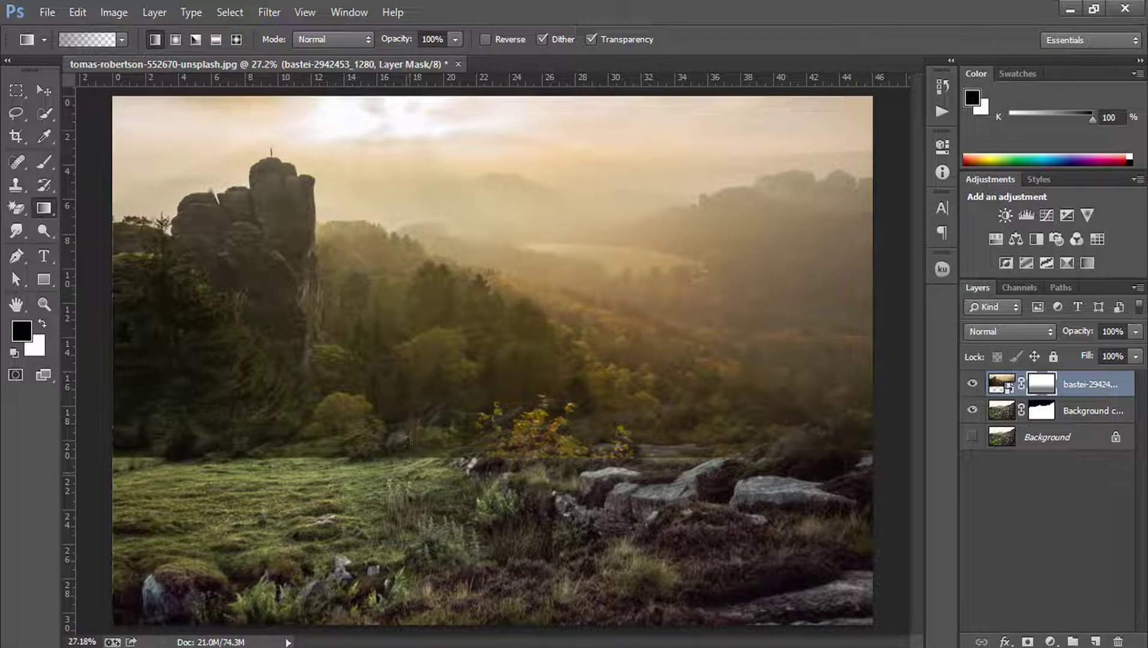
pyautogui.moveTo(410, 461); pyautogui.dragTo(411, 397)
pyautogui.moveTo(408, 435); pyautogui.dragTo(407, 366)
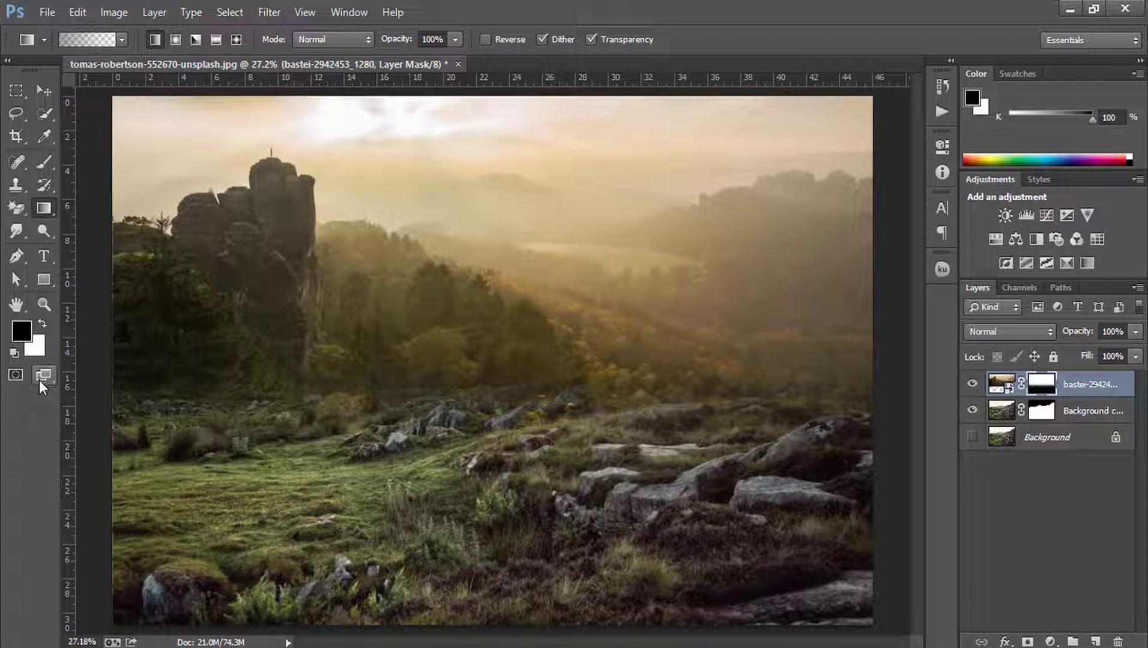
pyautogui.click(41, 92)
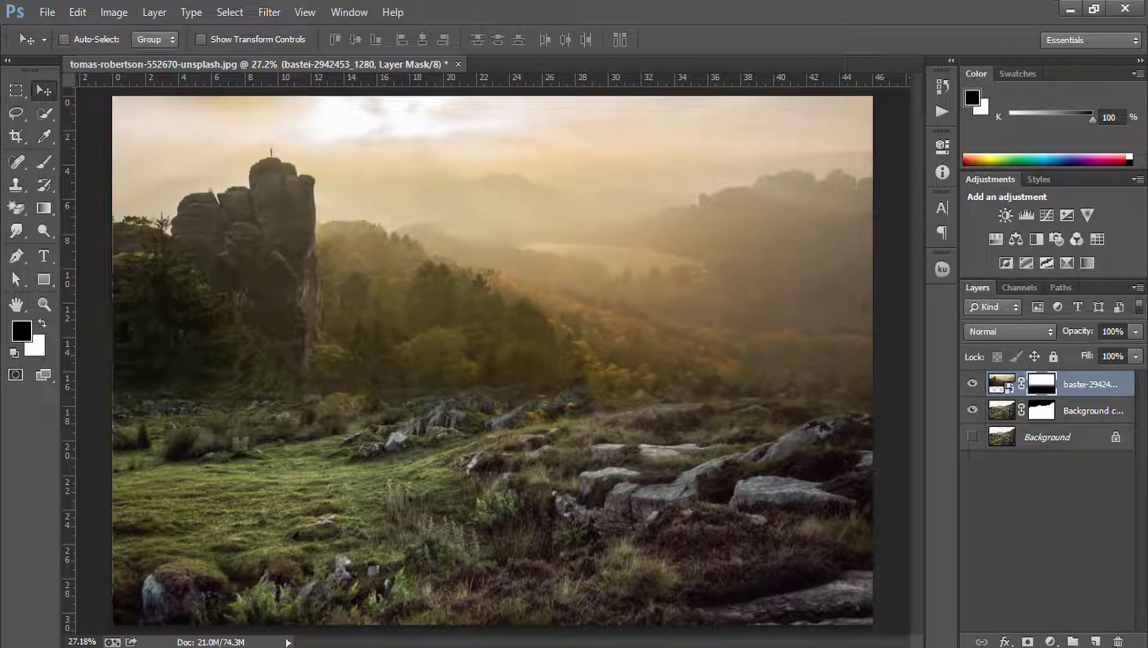
# - Stamp the visible composite onto a new Layer 1 via Apply Image, then open Camera Raw Filter
pyautogui.click(1094, 641)
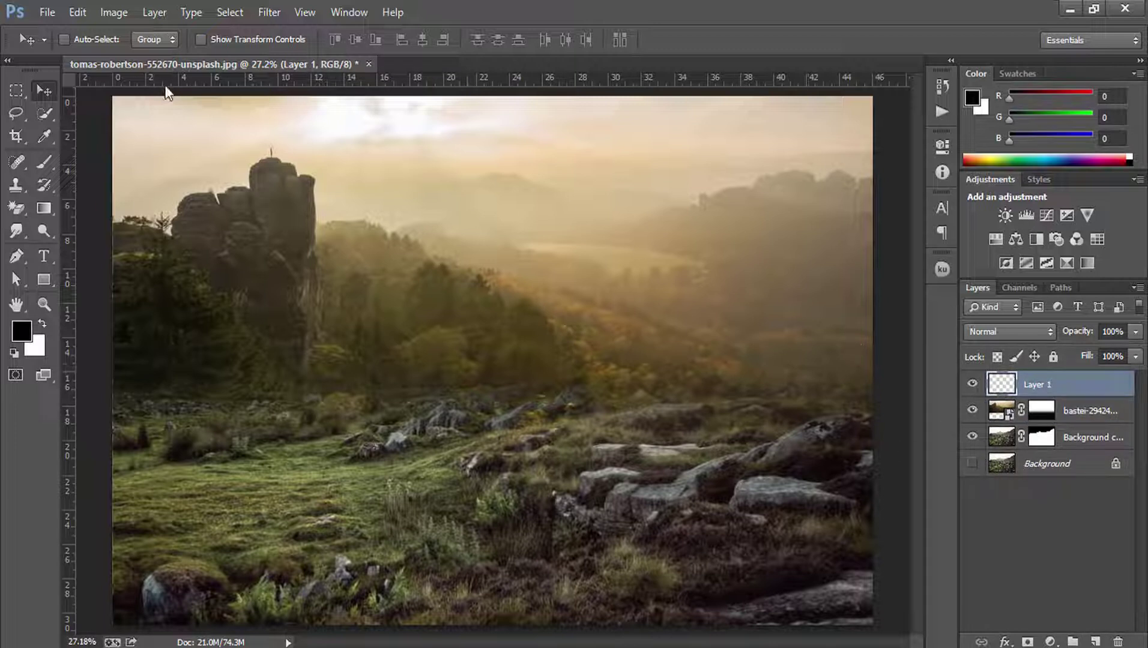
pyautogui.click(113, 12)
pyautogui.click(153, 264)
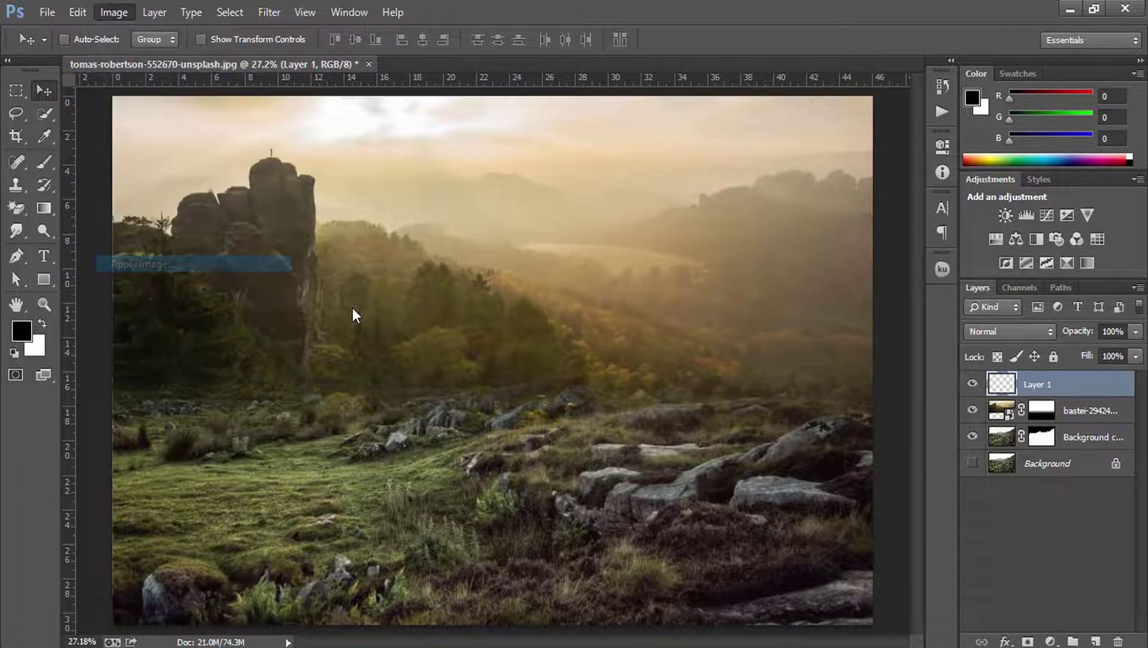
pyautogui.click(722, 179)
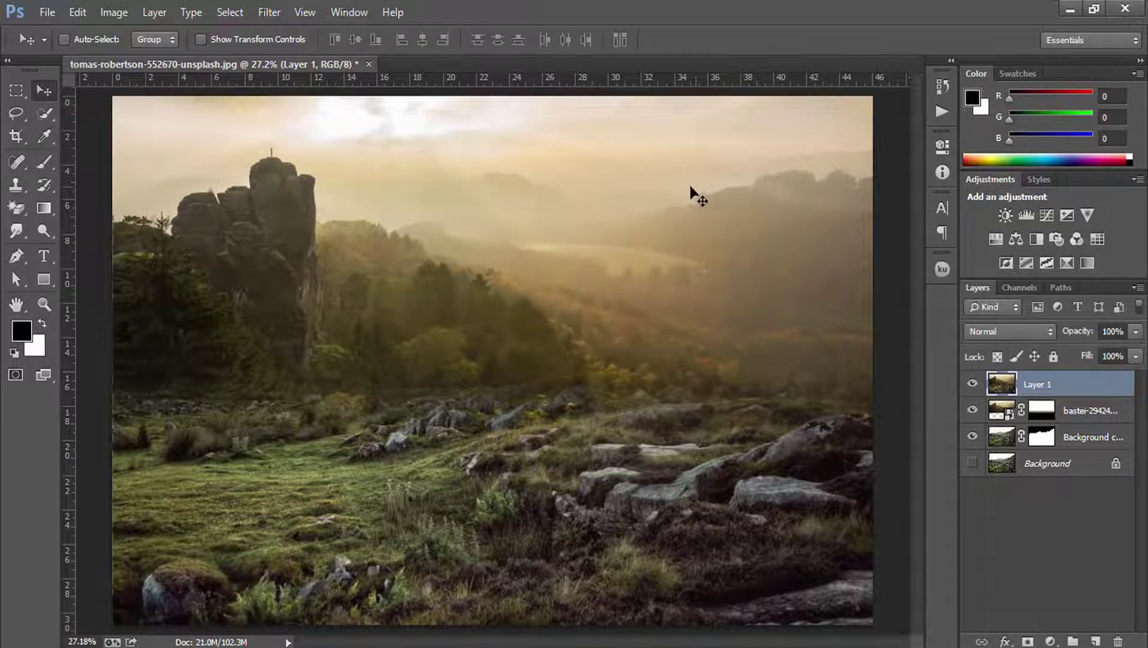
pyautogui.click(269, 12)
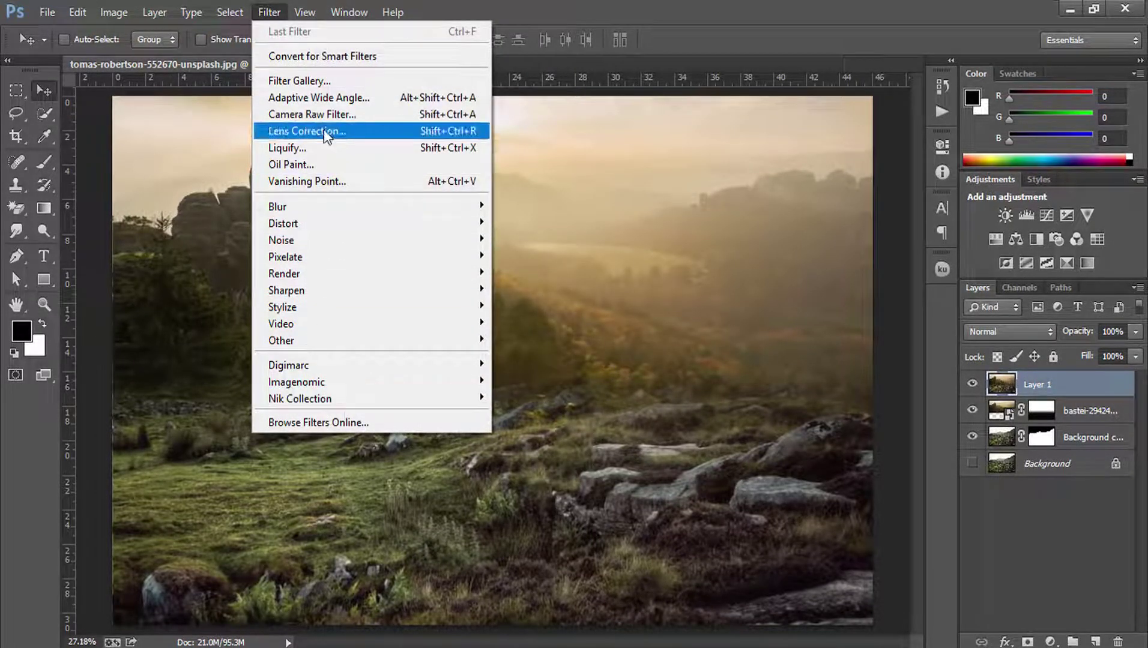
pyautogui.click(313, 114)
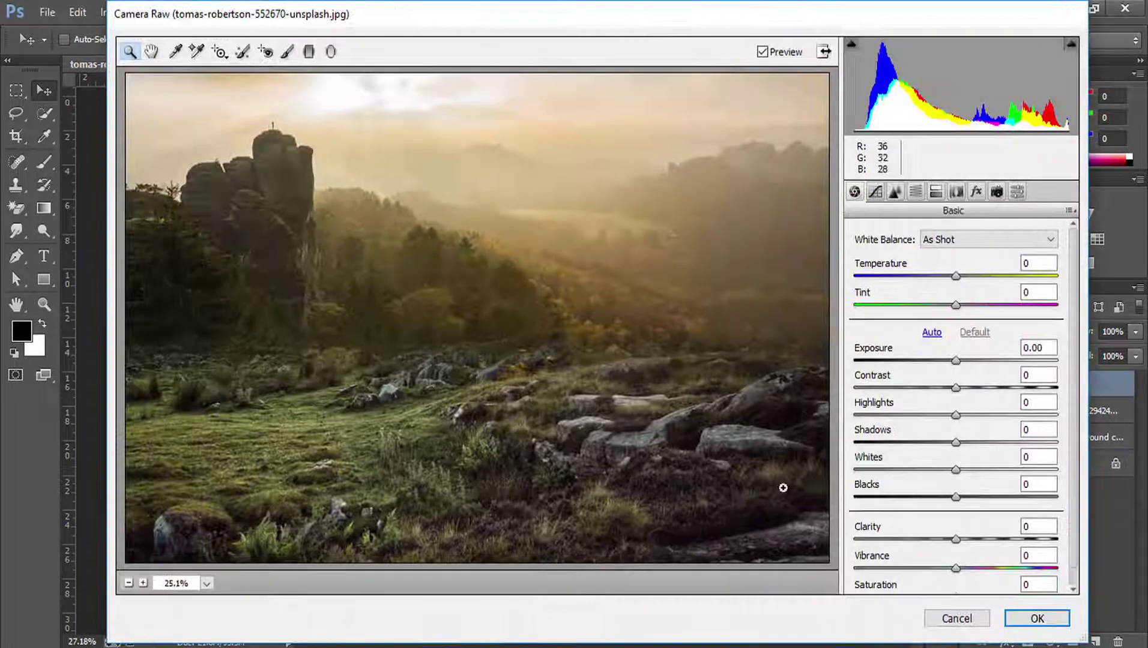
# - In Camera Raw, raise Vibrance to +70, set Clarity -5 and Saturation -22
pyautogui.moveTo(955, 569); pyautogui.dragTo(1027, 573)
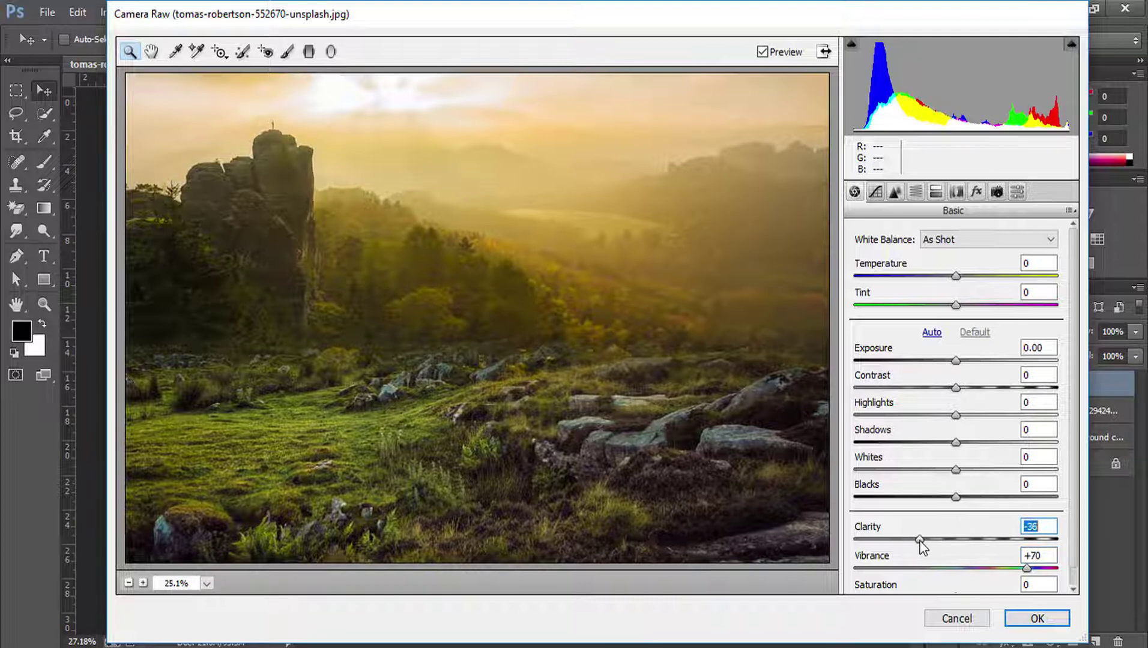
pyautogui.moveTo(920, 541); pyautogui.dragTo(950, 539)
pyautogui.scroll(-1, 1074, 510)
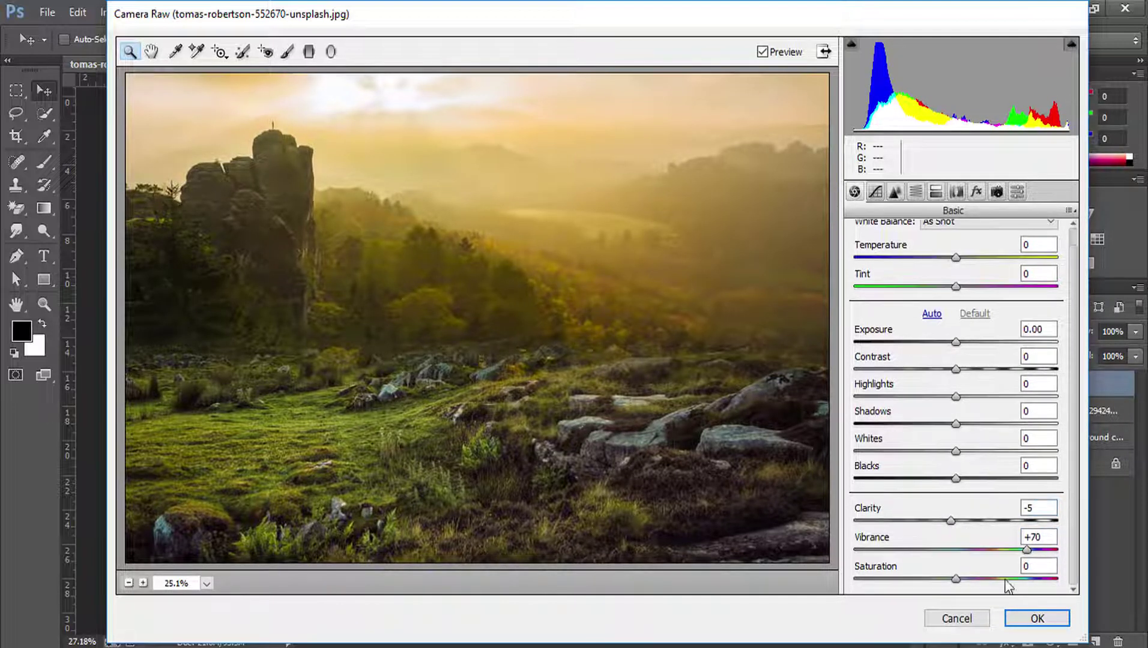
pyautogui.moveTo(958, 578)
pyautogui.mouseDown()
pyautogui.moveTo(940, 581)
pyautogui.moveTo(982, 582)
pyautogui.moveTo(937, 580)
pyautogui.mouseUp()
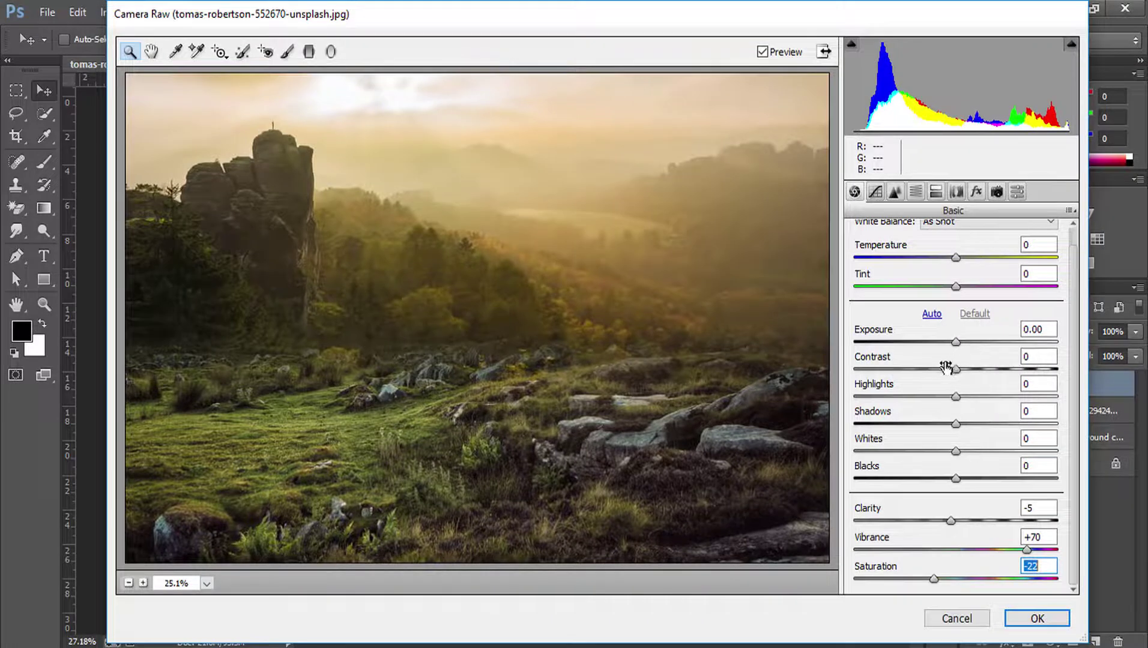
# - Set Contrast +7, Whites +14 and Temperature +11, then apply the Camera Raw changes
pyautogui.moveTo(955, 369)
pyautogui.mouseDown()
pyautogui.moveTo(930, 369)
pyautogui.moveTo(963, 369)
pyautogui.moveTo(967, 345)
pyautogui.moveTo(956, 345)
pyautogui.moveTo(972, 343)
pyautogui.mouseUp()
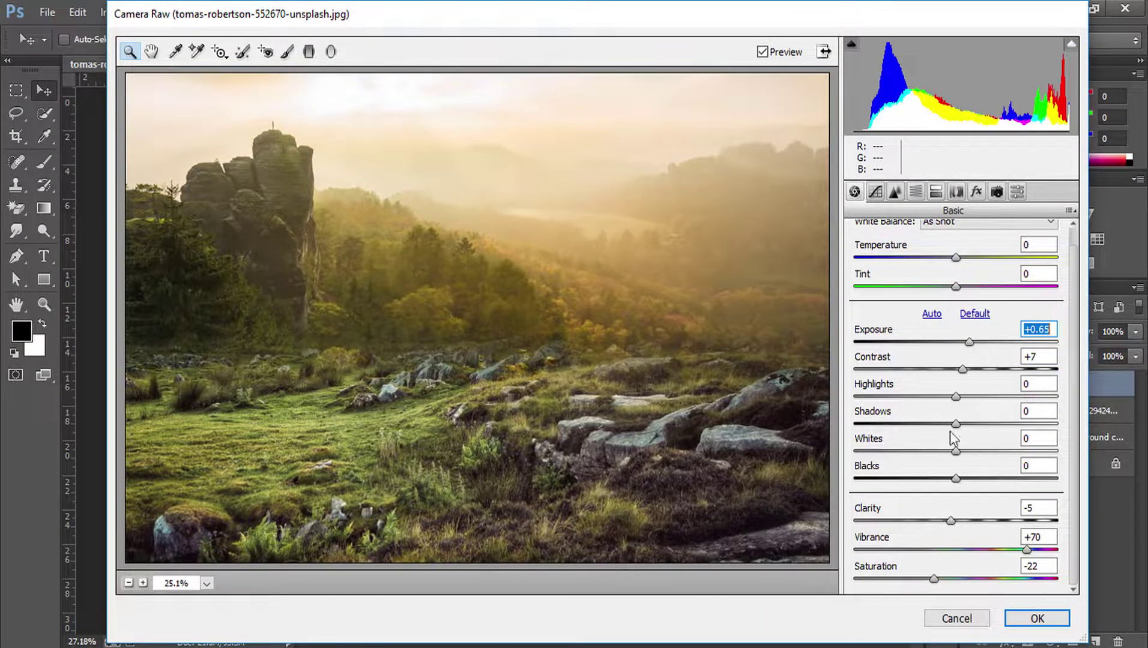
pyautogui.moveTo(956, 451)
pyautogui.mouseDown()
pyautogui.moveTo(929, 452)
pyautogui.moveTo(969, 451)
pyautogui.moveTo(910, 452)
pyautogui.moveTo(975, 454)
pyautogui.moveTo(922, 424)
pyautogui.mouseUp()
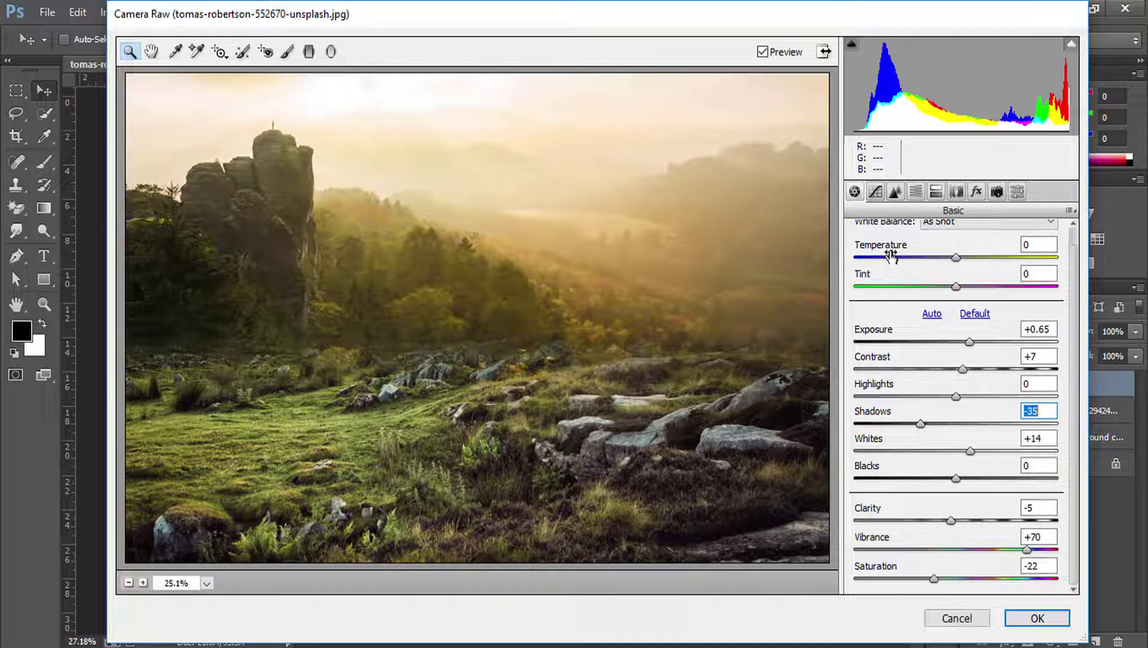
pyautogui.click(1038, 622)
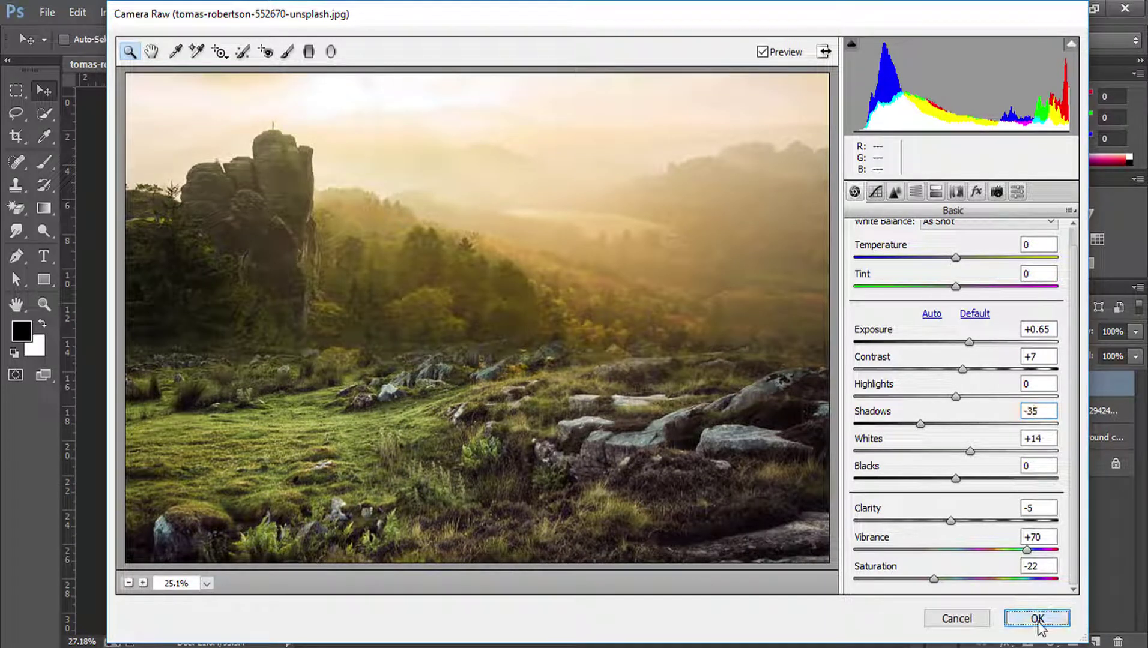
pyautogui.moveTo(956, 286)
pyautogui.mouseDown()
pyautogui.moveTo(942, 287)
pyautogui.moveTo(974, 288)
pyautogui.moveTo(958, 292)
pyautogui.moveTo(969, 258)
pyautogui.mouseUp()
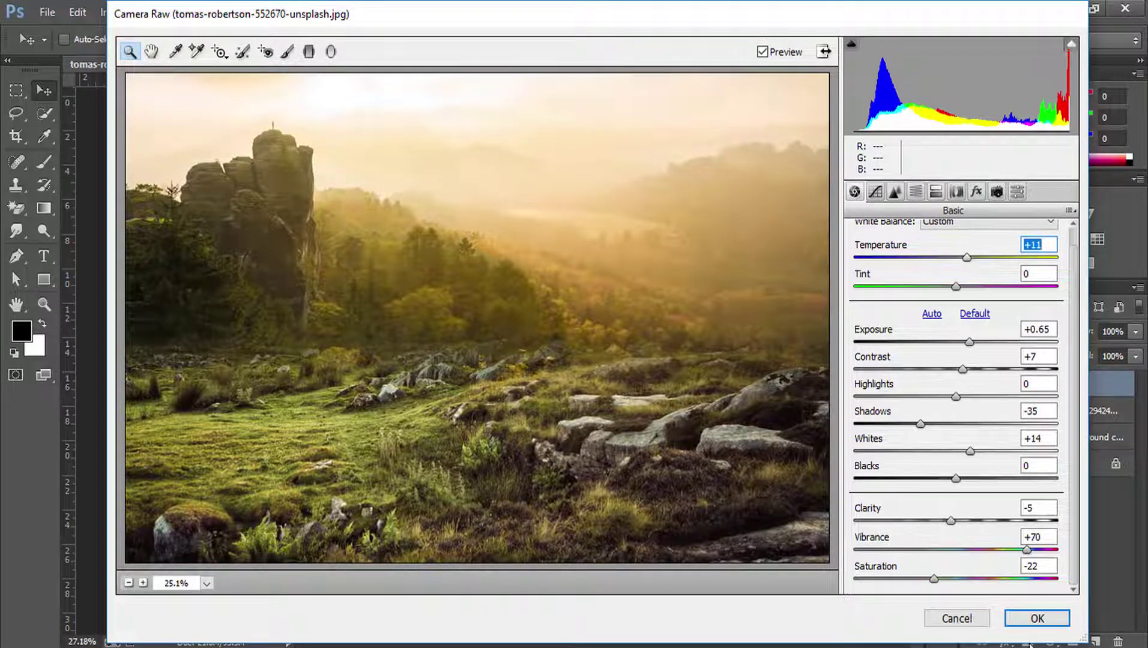
pyautogui.click(1037, 620)
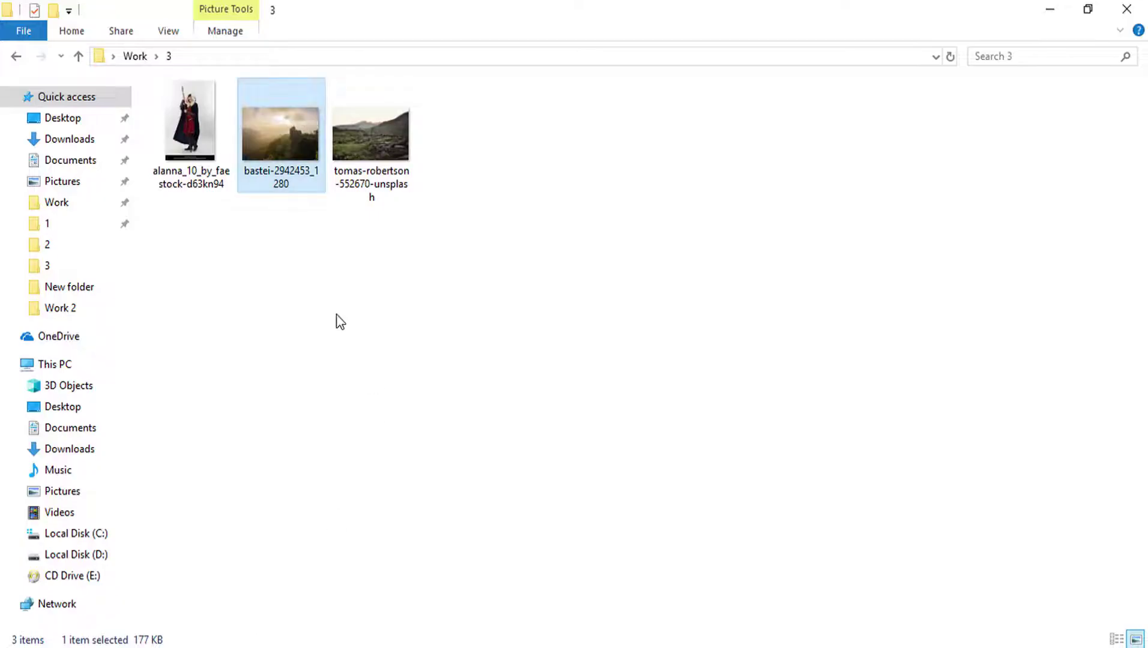
# - Open the alanna cloaked-woman photo from File Explorer and fit it on screen
pyautogui.click(337, 319)
pyautogui.moveTo(191, 129)
pyautogui.mouseDown()
pyautogui.moveTo(337, 645)
pyautogui.moveTo(547, 60)
pyautogui.mouseUp()
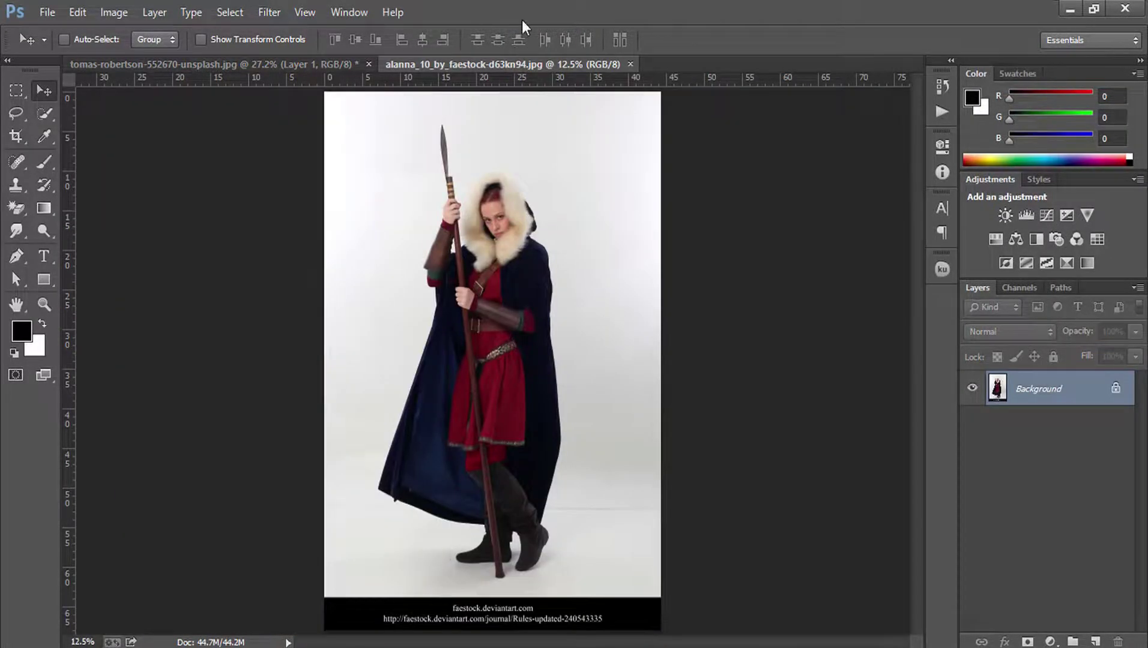
pyautogui.hotkey('ctrl', '0')
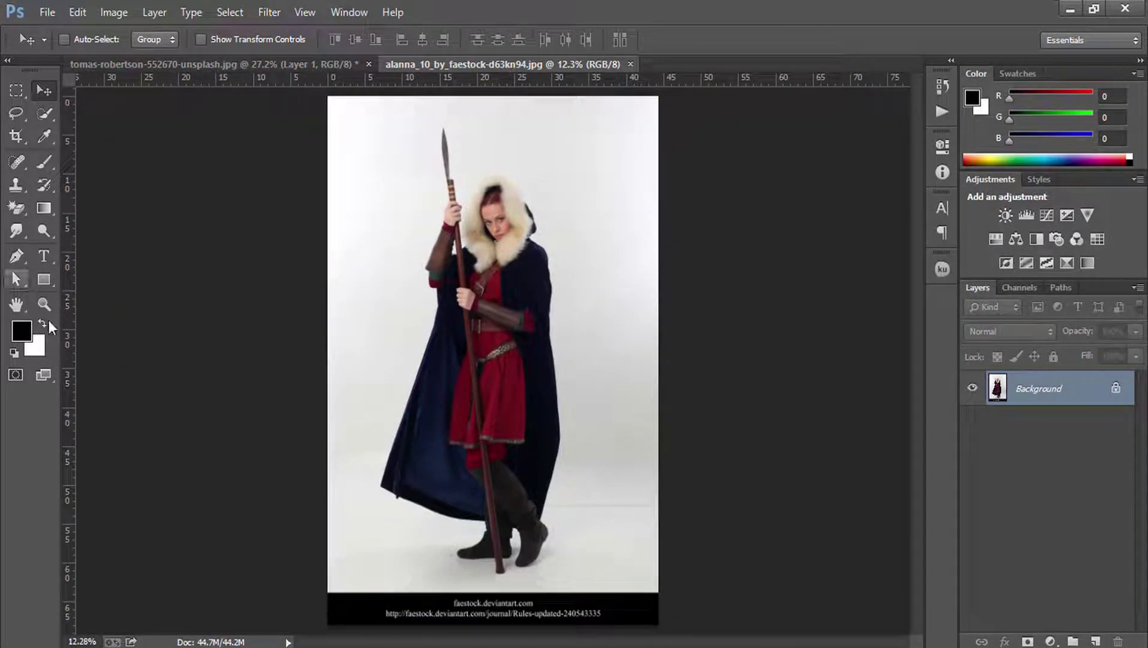
# - Zoom in to 66.7% on the woman's figure and pan up to the spearhead
pyautogui.click(42, 304)
pyautogui.click(475, 304)
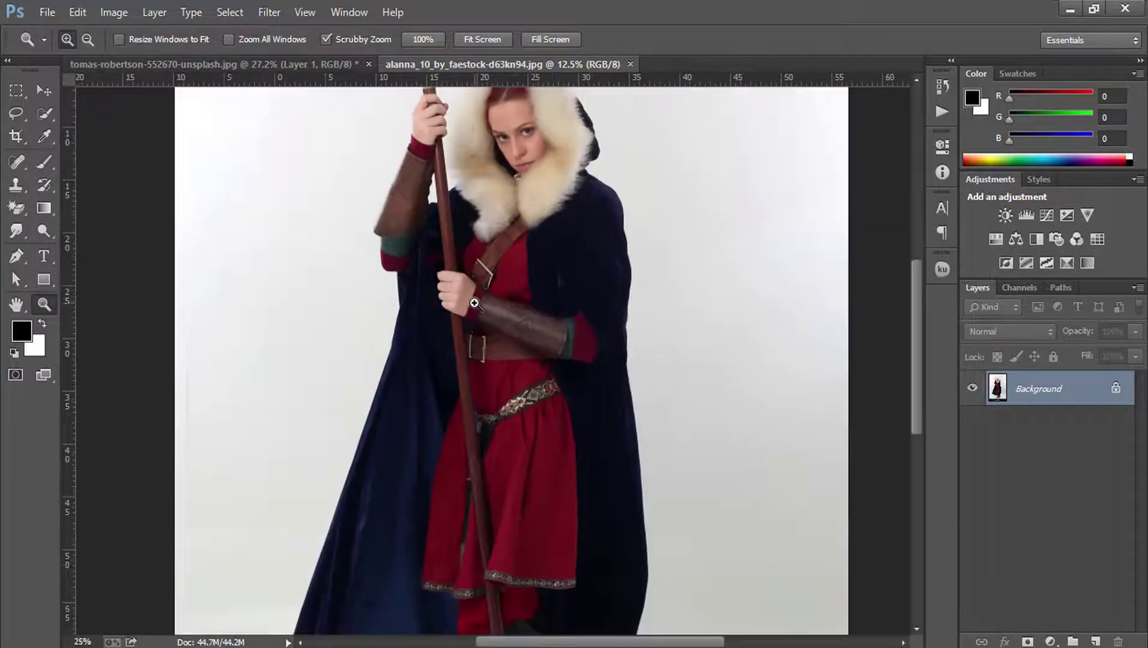
pyautogui.click(474, 303)
pyautogui.click(475, 304)
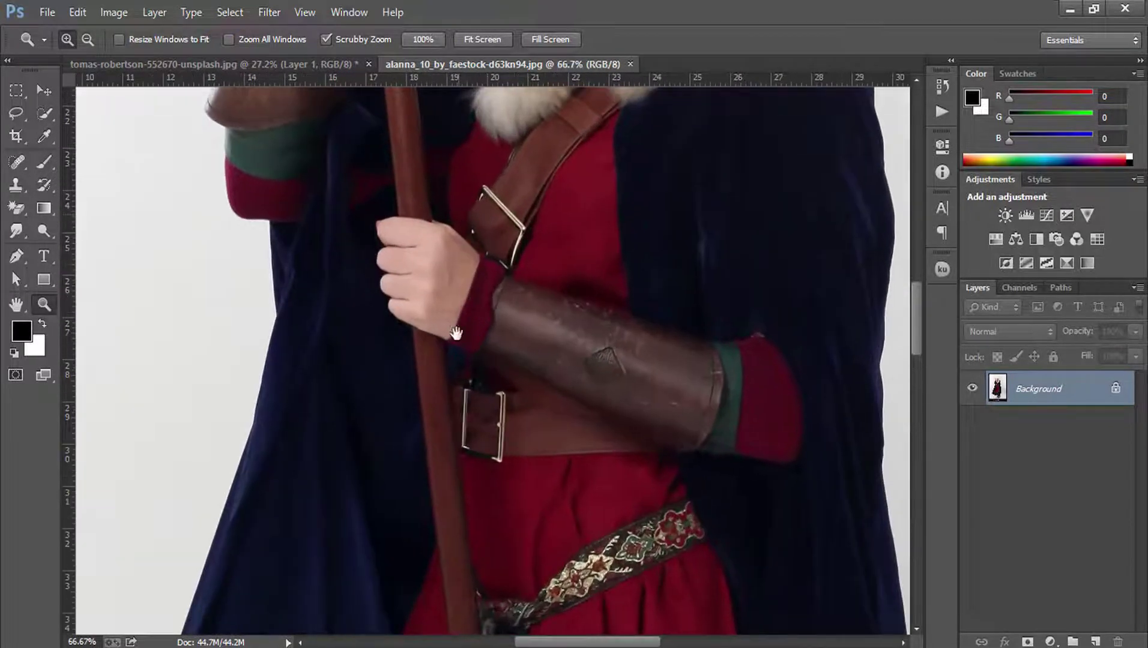
pyautogui.moveTo(453, 333)
pyautogui.mouseDown()
pyautogui.moveTo(453, 264)
pyautogui.moveTo(443, 541)
pyautogui.moveTo(415, 358)
pyautogui.mouseUp()
pyautogui.hotkey('ctrl', 'r')
pyautogui.scroll(3, 416, 360)
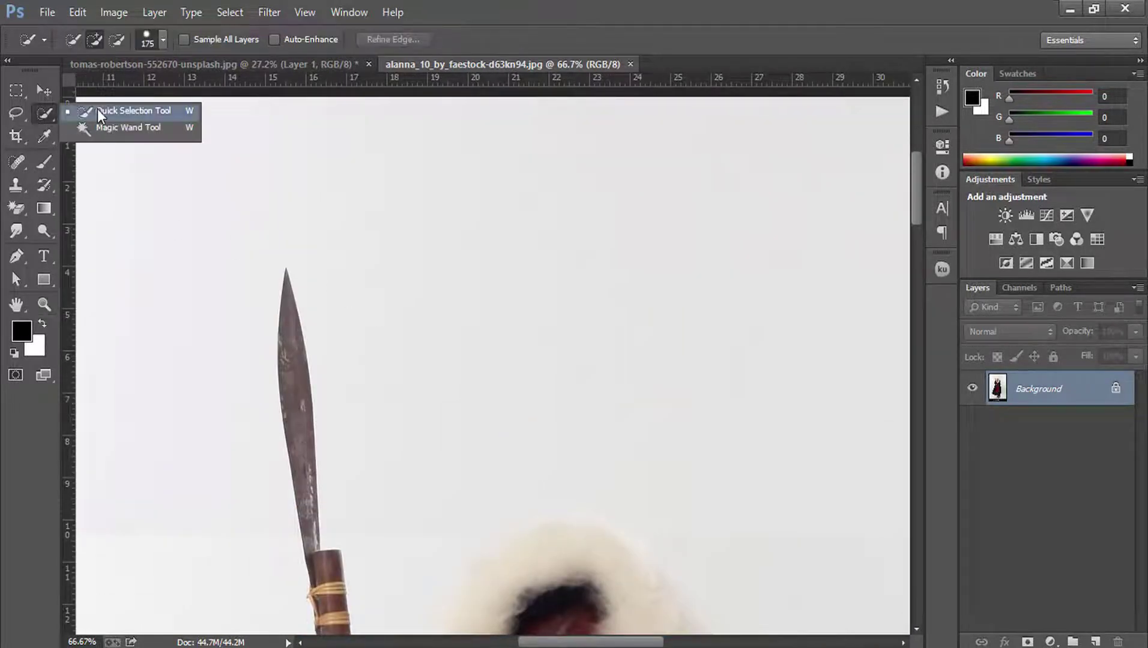
# - With a smaller Quick Selection brush, select the spearhead, handle top and gripping hand
pyautogui.moveTo(42, 114); pyautogui.dragTo(97, 109)
pyautogui.press('[')
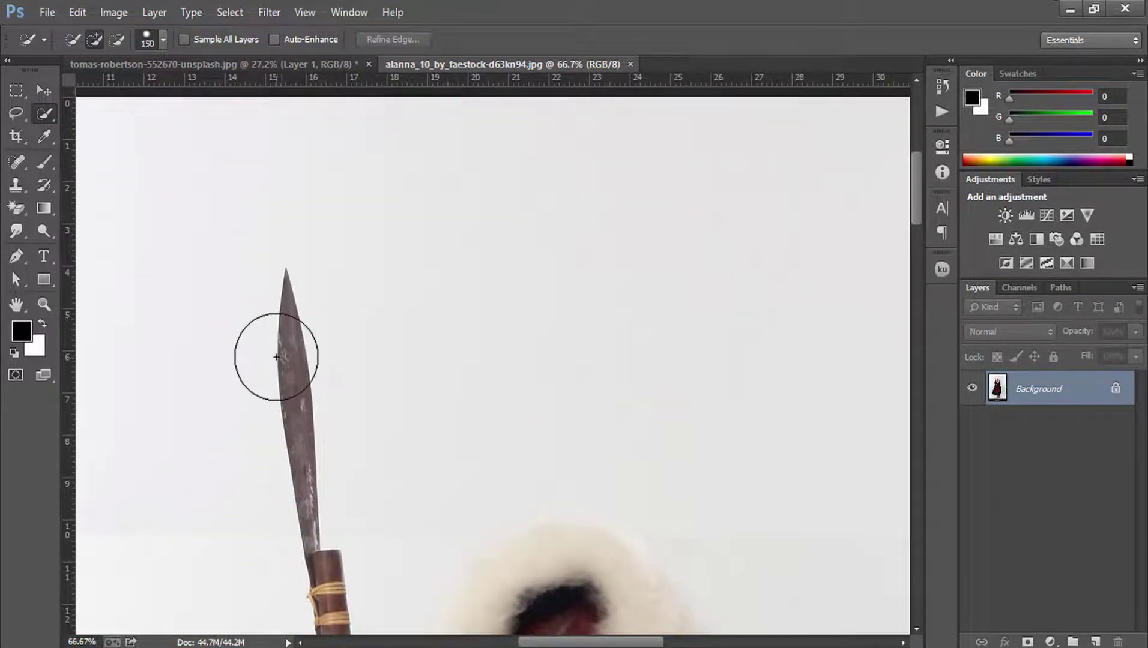
pyautogui.press('[')
pyautogui.press('[')
pyautogui.press('[')
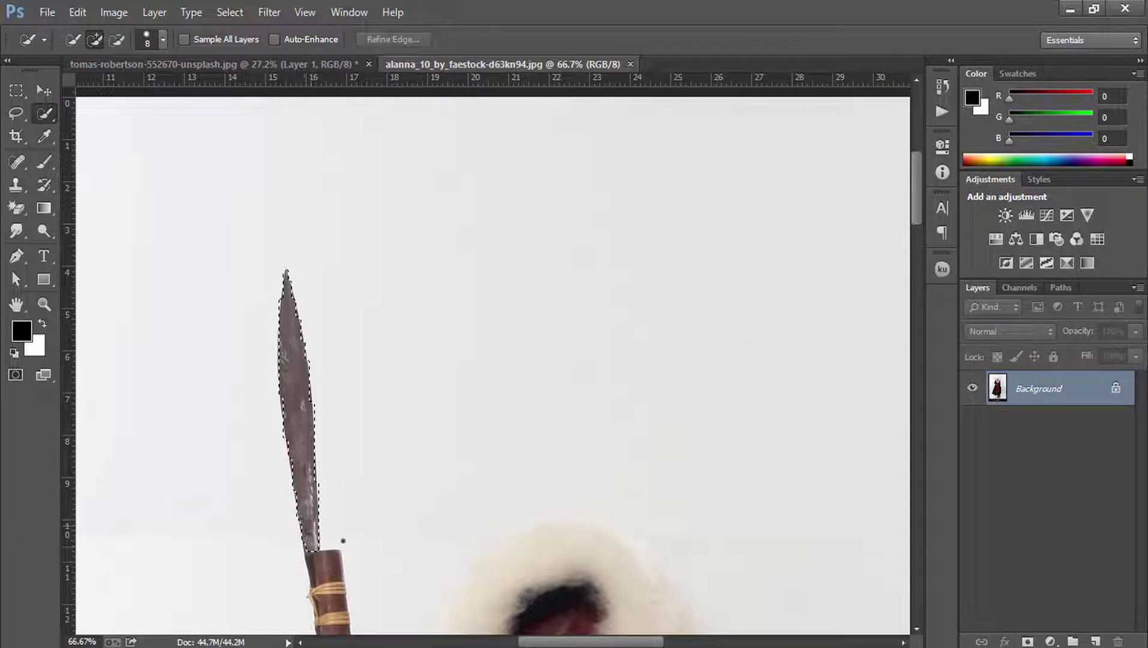
pyautogui.moveTo(343, 541); pyautogui.dragTo(336, 544)
pyautogui.moveTo(309, 501); pyautogui.dragTo(291, 257)
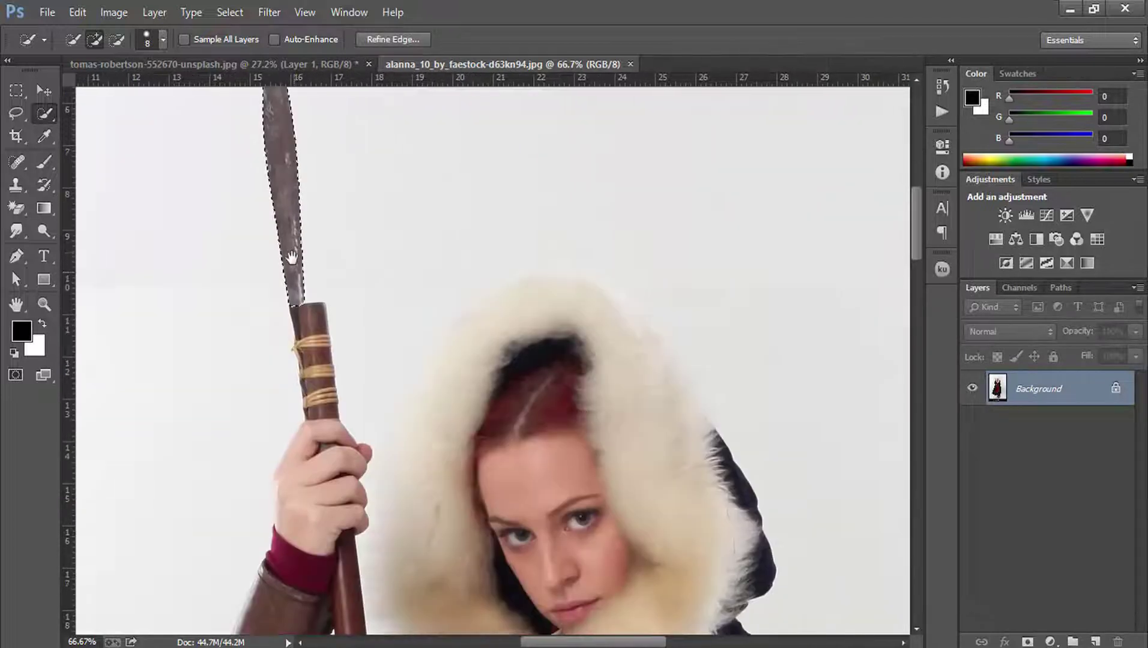
pyautogui.click(309, 315)
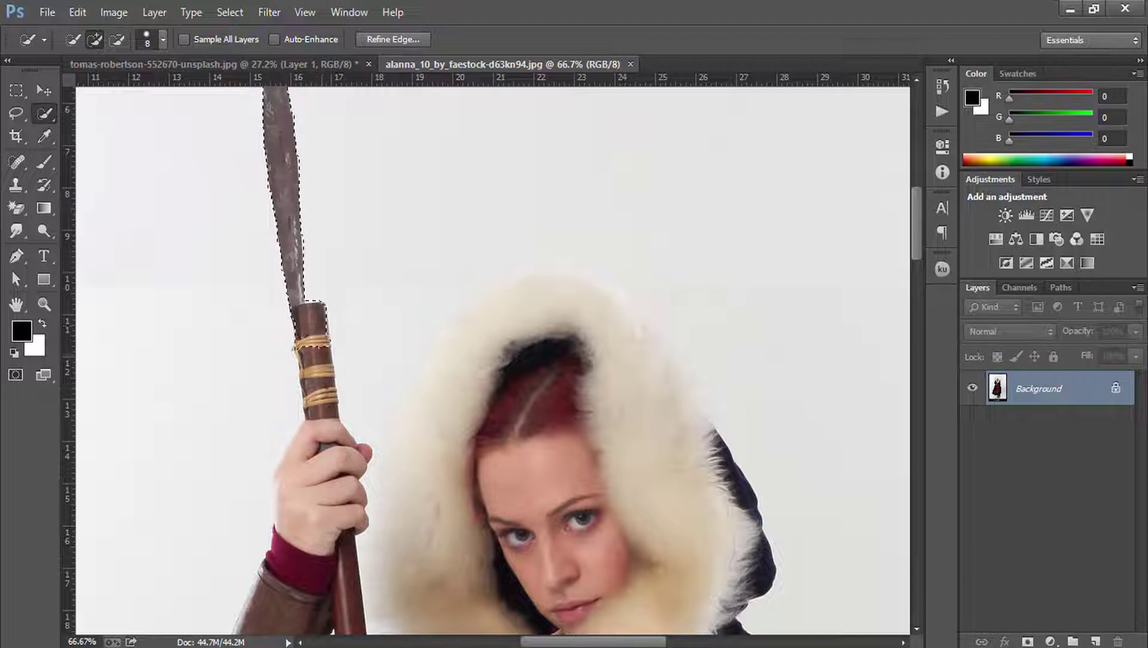
pyautogui.click(329, 424)
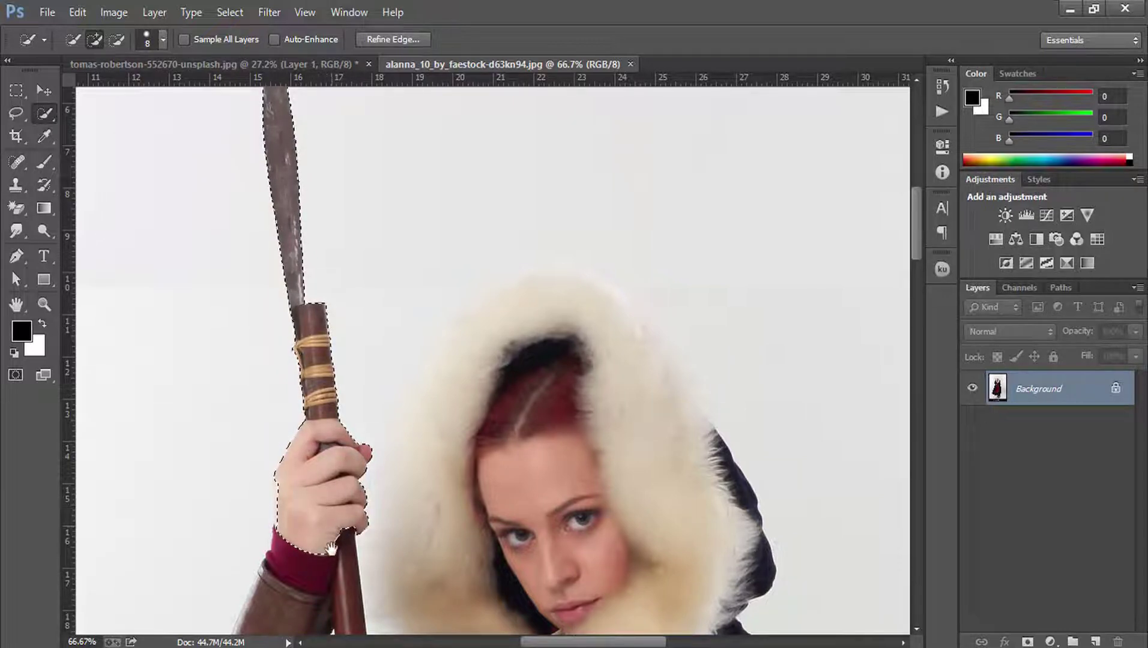
# - Add the leather bracer, sleeve, face, fur hood and right side of the cloak
pyautogui.moveTo(332, 537)
pyautogui.mouseDown()
pyautogui.moveTo(350, 248)
pyautogui.moveTo(282, 300)
pyautogui.mouseUp()
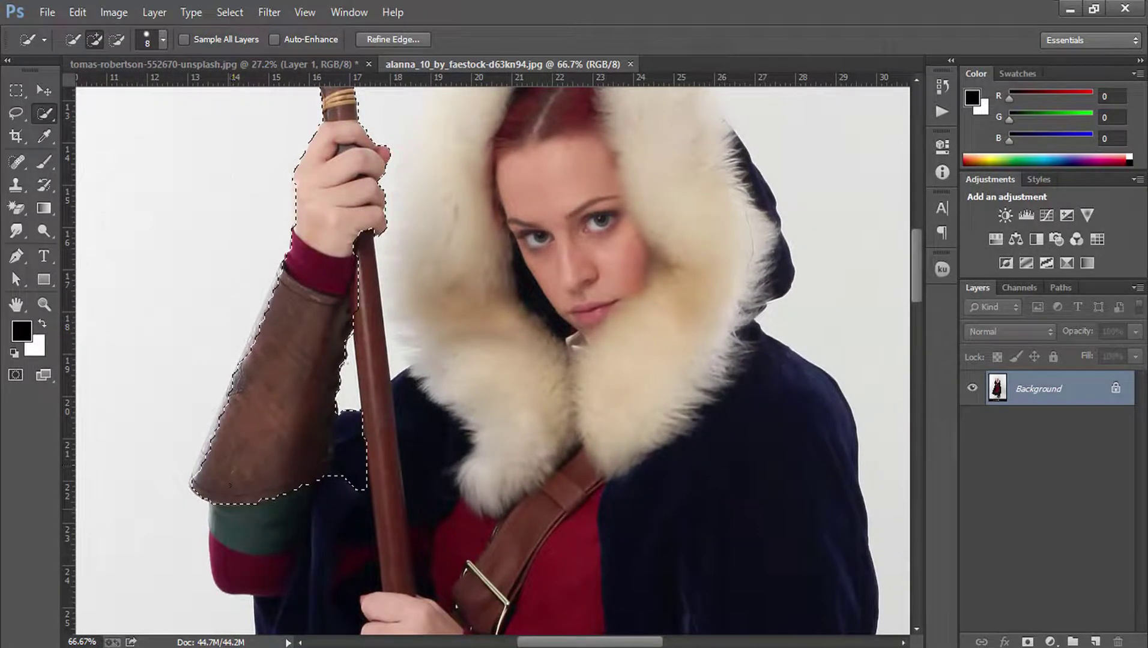
pyautogui.moveTo(230, 485); pyautogui.dragTo(232, 595)
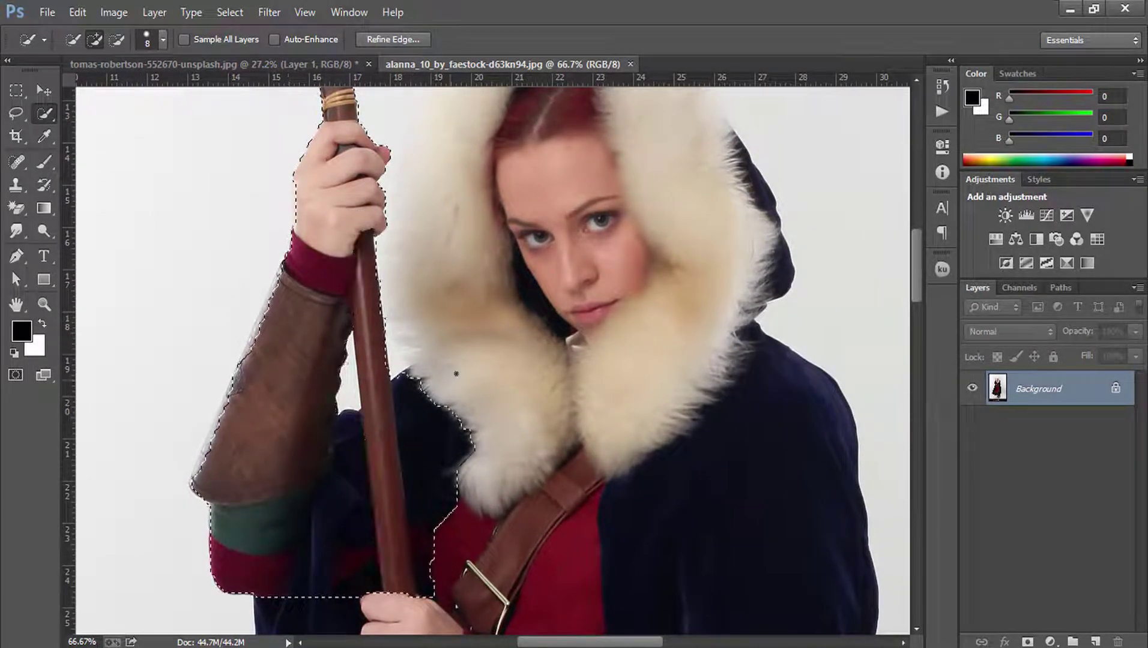
pyautogui.moveTo(491, 274); pyautogui.dragTo(539, 145)
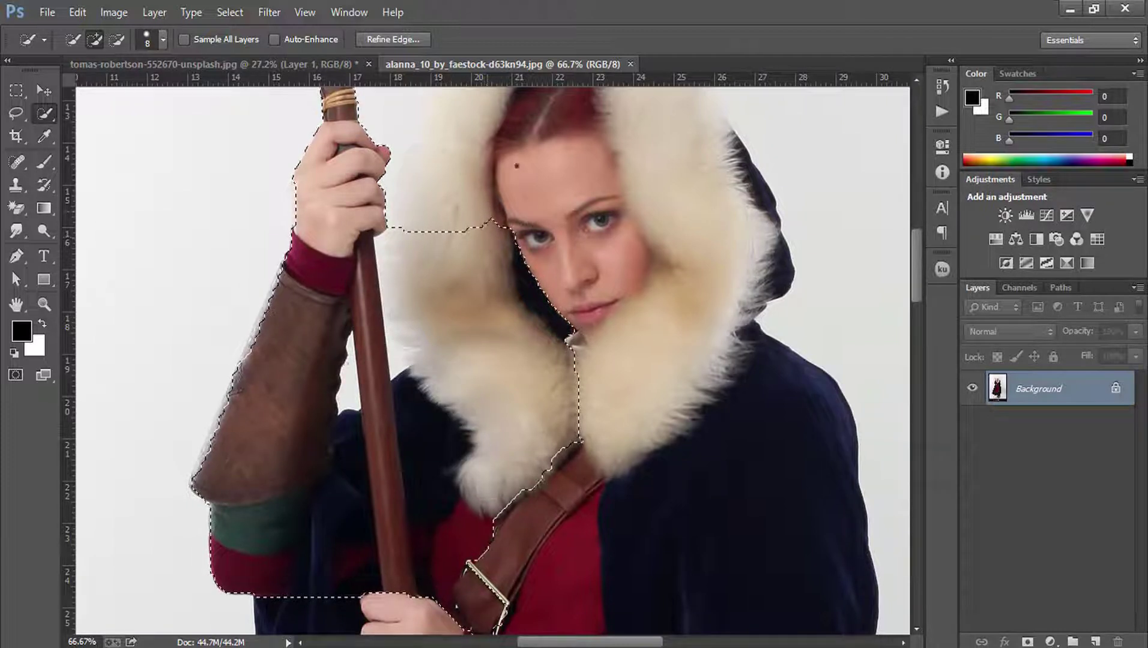
pyautogui.moveTo(622, 215)
pyautogui.mouseDown()
pyautogui.moveTo(661, 333)
pyautogui.moveTo(740, 264)
pyautogui.moveTo(689, 267)
pyautogui.mouseUp()
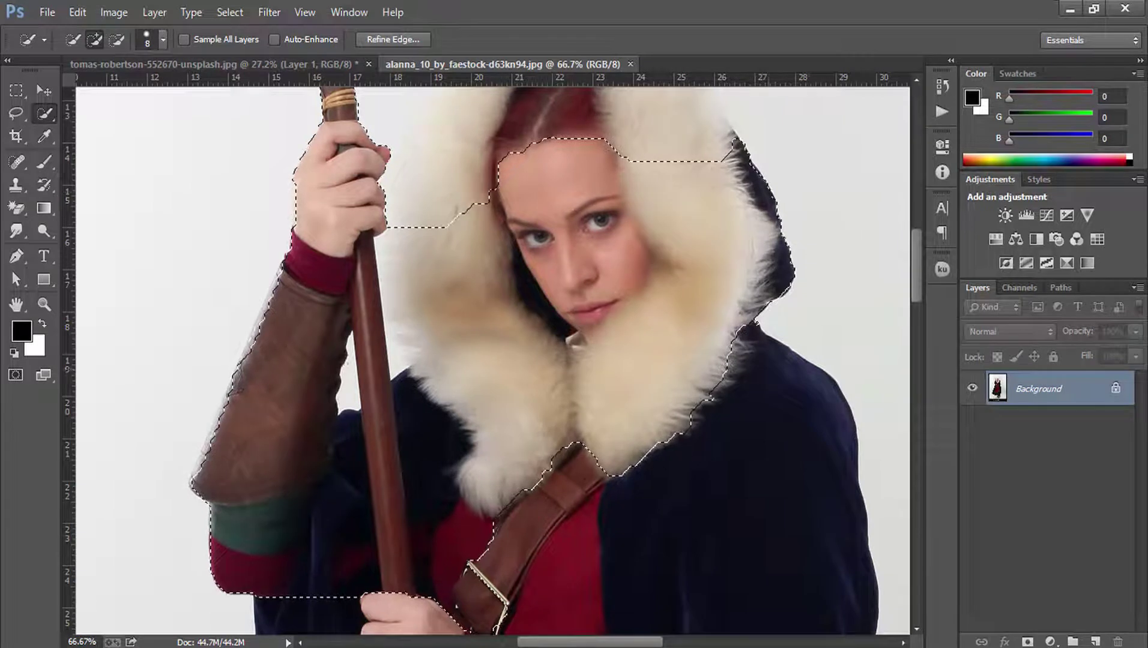
pyautogui.moveTo(733, 312)
pyautogui.mouseDown()
pyautogui.moveTo(757, 372)
pyautogui.moveTo(834, 402)
pyautogui.moveTo(867, 601)
pyautogui.mouseUp()
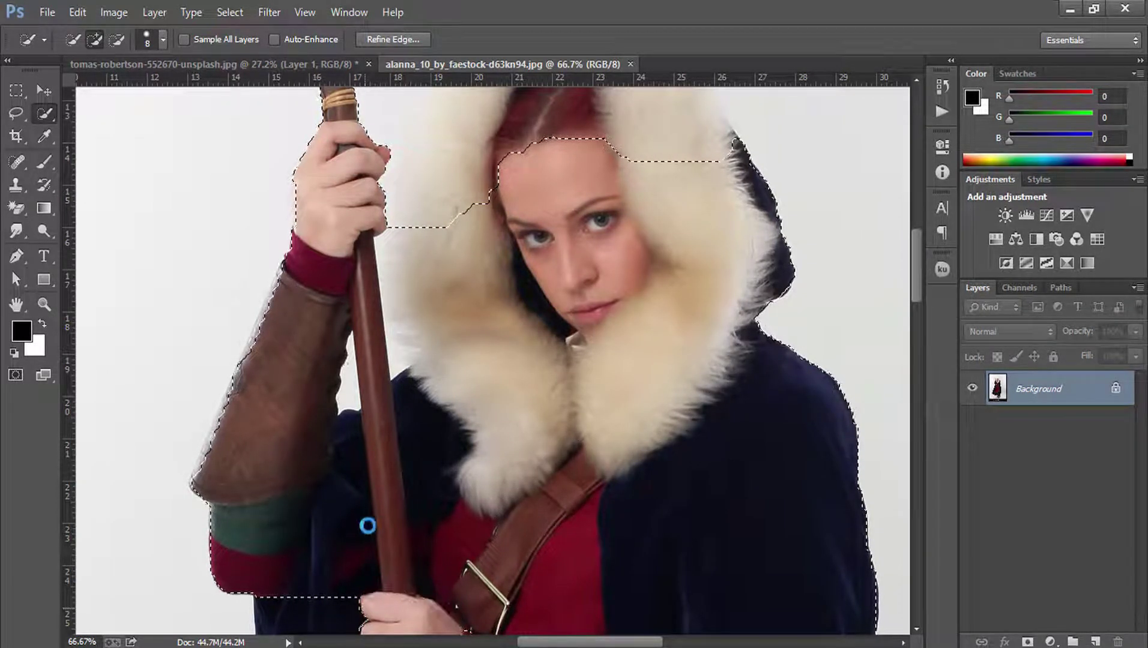
# - Add the dark cloak beside the hand, red sleeve, belt and lower cloak with a larger brush
pyautogui.moveTo(467, 550); pyautogui.dragTo(505, 264)
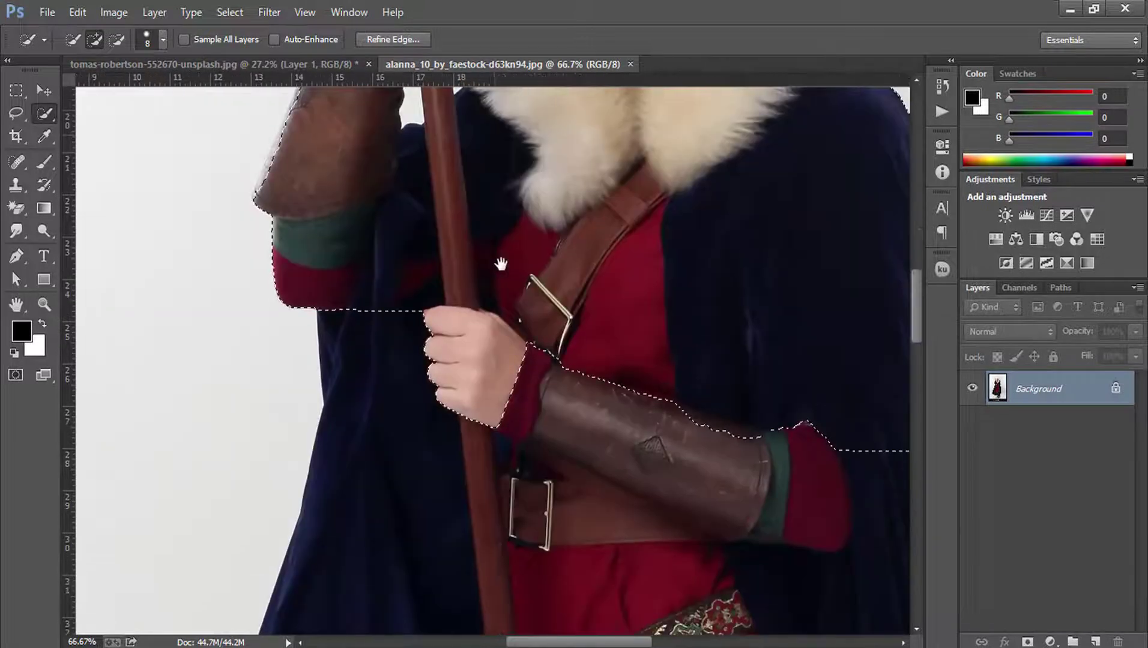
pyautogui.moveTo(330, 362); pyautogui.dragTo(384, 475)
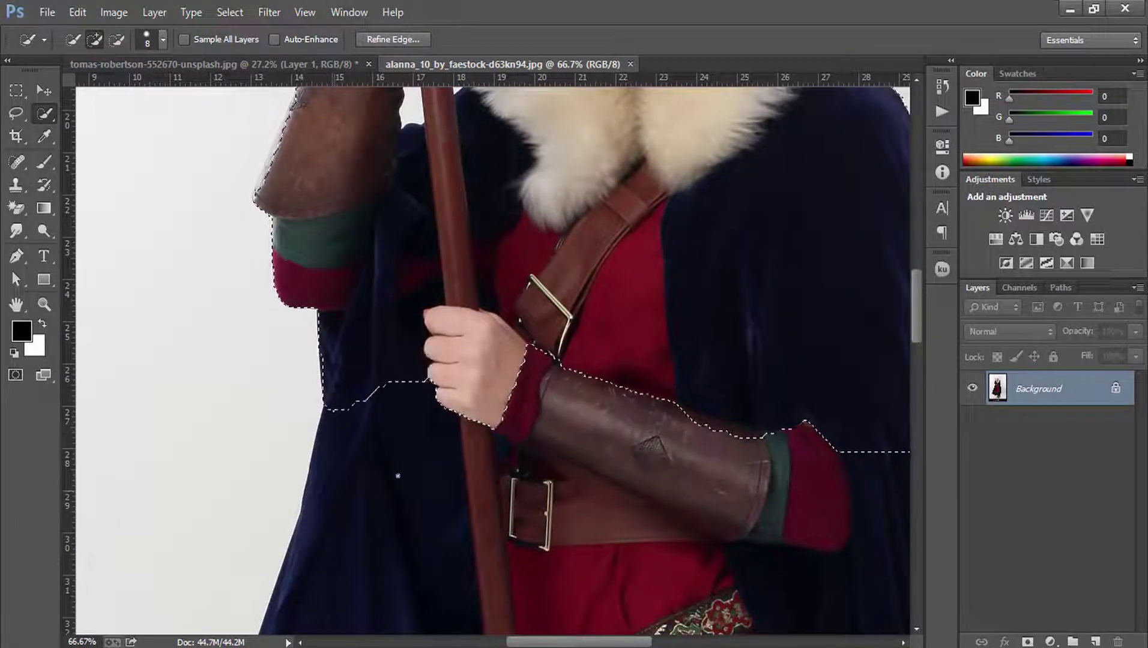
pyautogui.moveTo(778, 496); pyautogui.dragTo(772, 453)
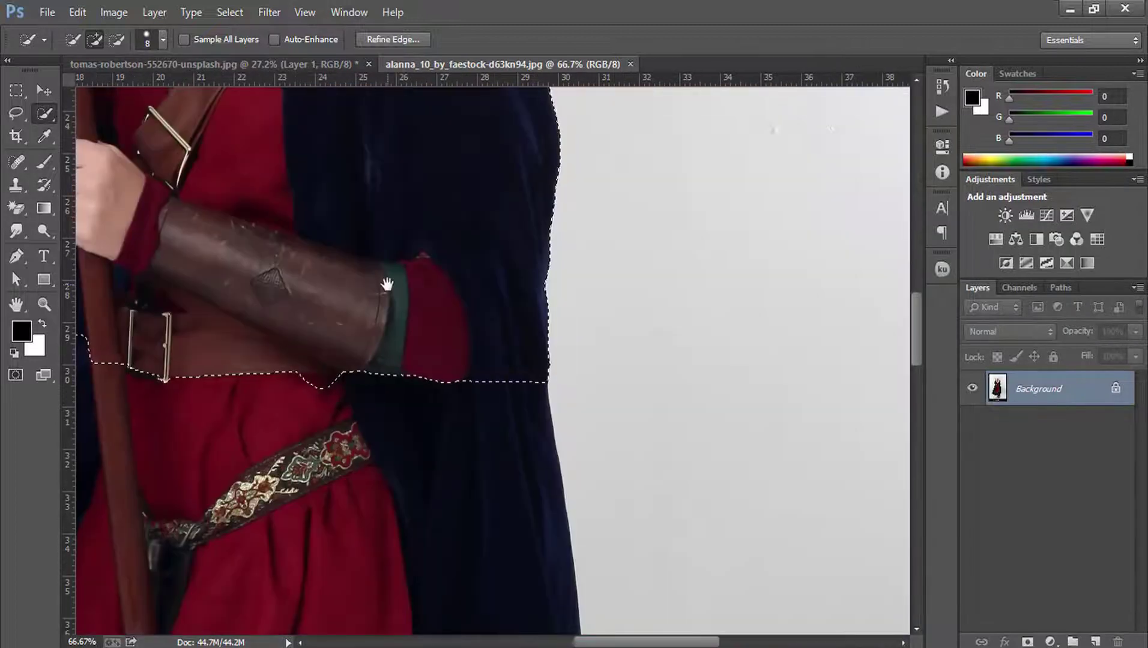
pyautogui.moveTo(327, 384)
pyautogui.mouseDown()
pyautogui.moveTo(460, 390)
pyautogui.moveTo(462, 550)
pyautogui.moveTo(520, 559)
pyautogui.mouseUp()
pyautogui.press(']')
pyautogui.press(']')
pyautogui.press(']')
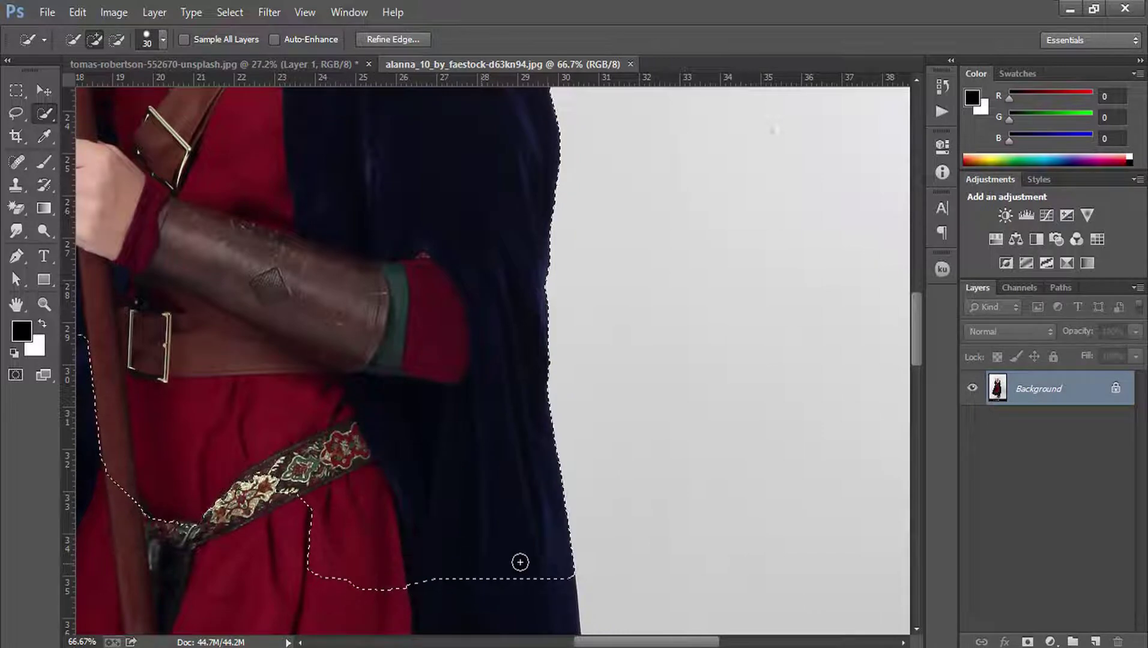
pyautogui.moveTo(564, 475)
pyautogui.mouseDown()
pyautogui.moveTo(569, 200)
pyautogui.moveTo(562, 275)
pyautogui.mouseUp()
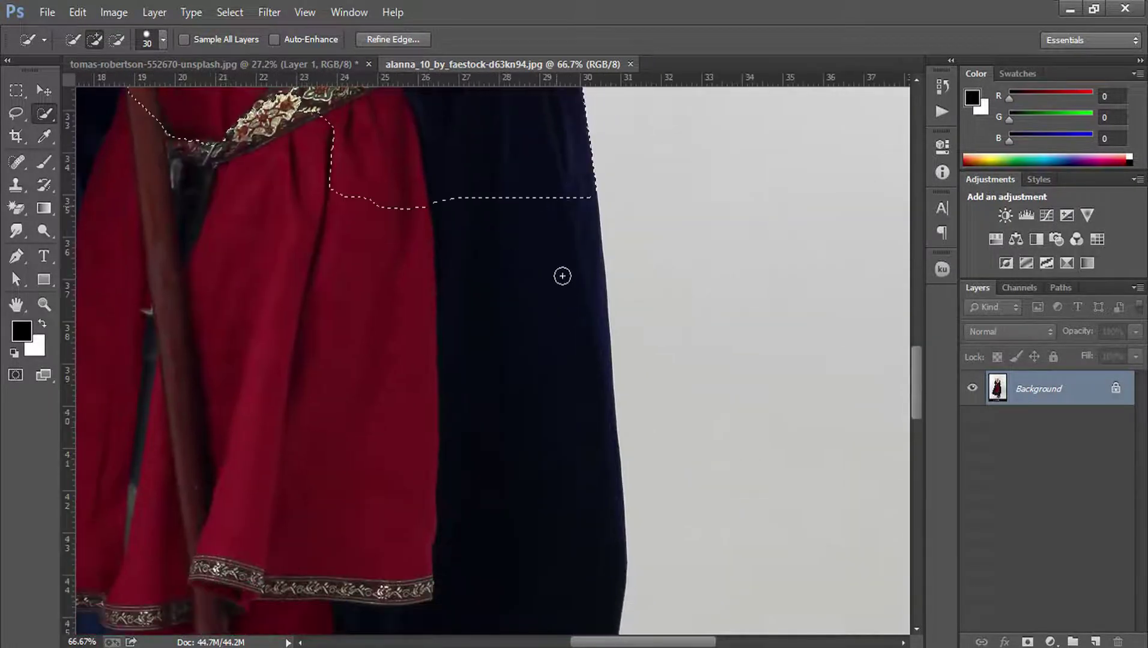
pyautogui.moveTo(559, 357); pyautogui.dragTo(550, 566)
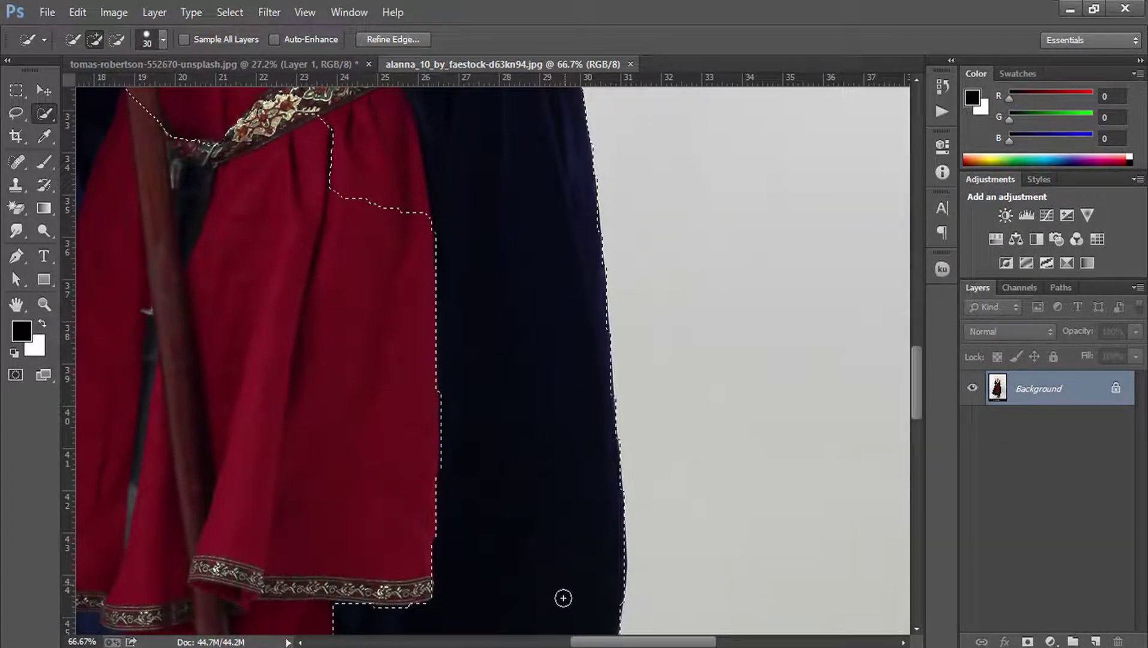
# - Add both boots and the lower cloak edge, then pan back up to the hood
pyautogui.moveTo(559, 543); pyautogui.dragTo(622, 144)
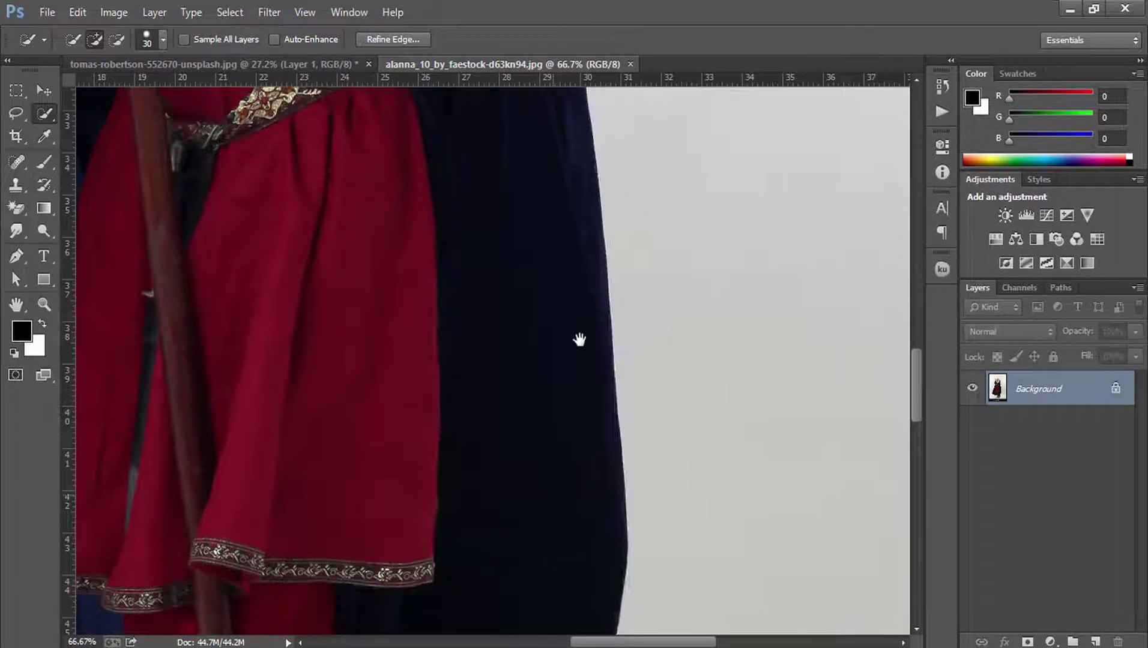
pyautogui.moveTo(609, 455); pyautogui.dragTo(669, 202)
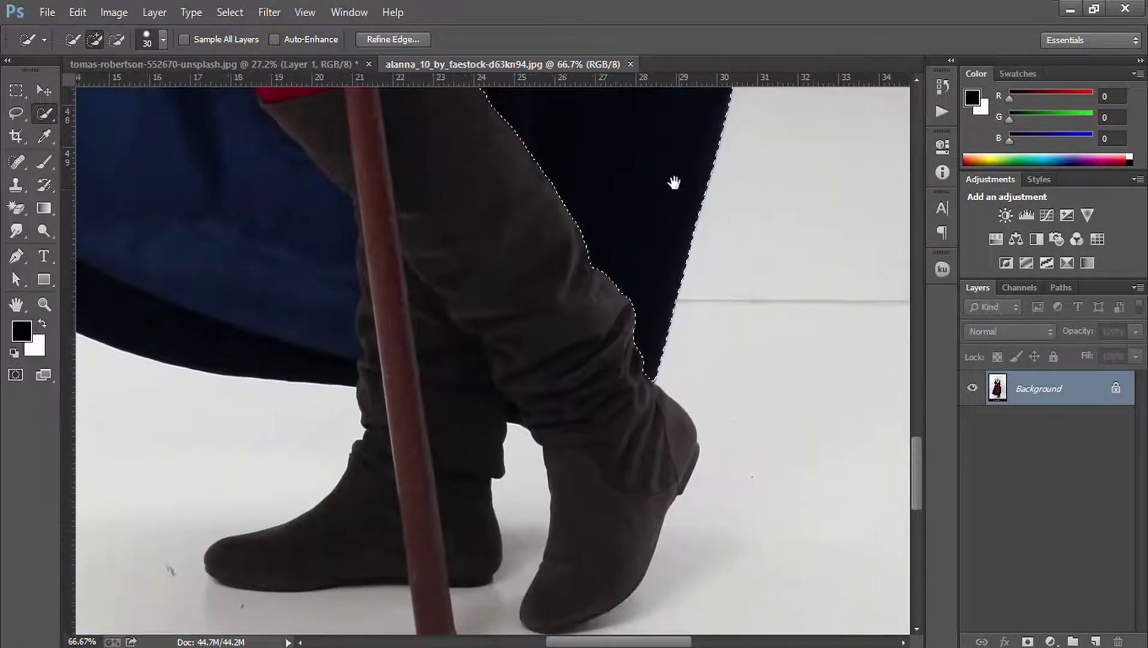
pyautogui.moveTo(608, 415); pyautogui.dragTo(610, 492)
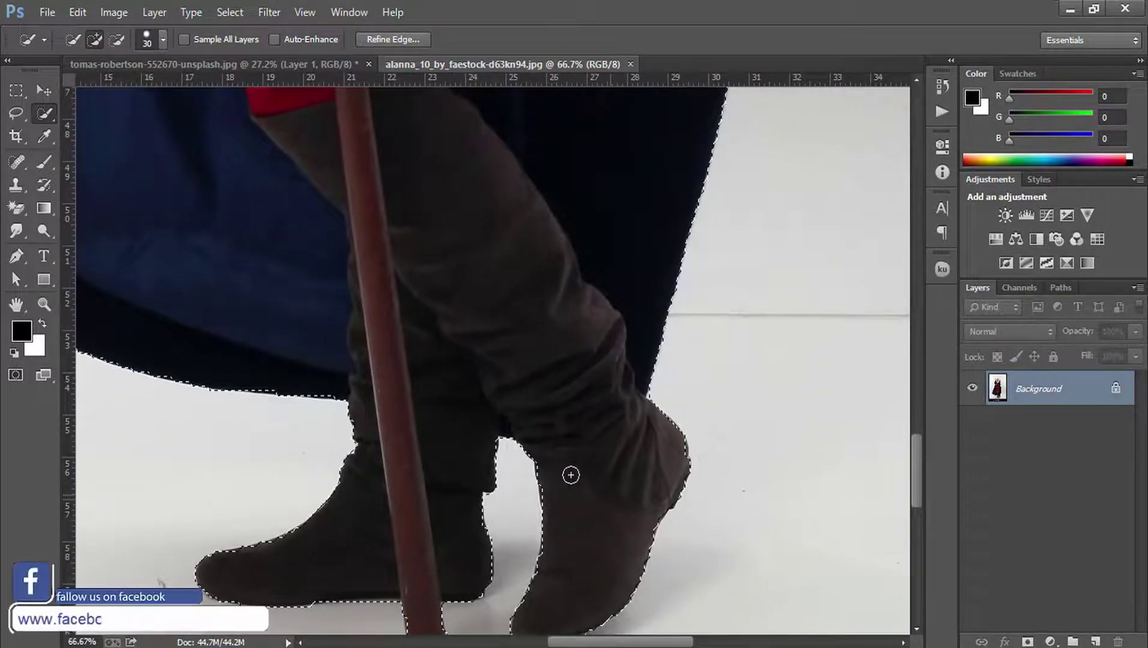
pyautogui.moveTo(479, 456); pyautogui.dragTo(448, 341)
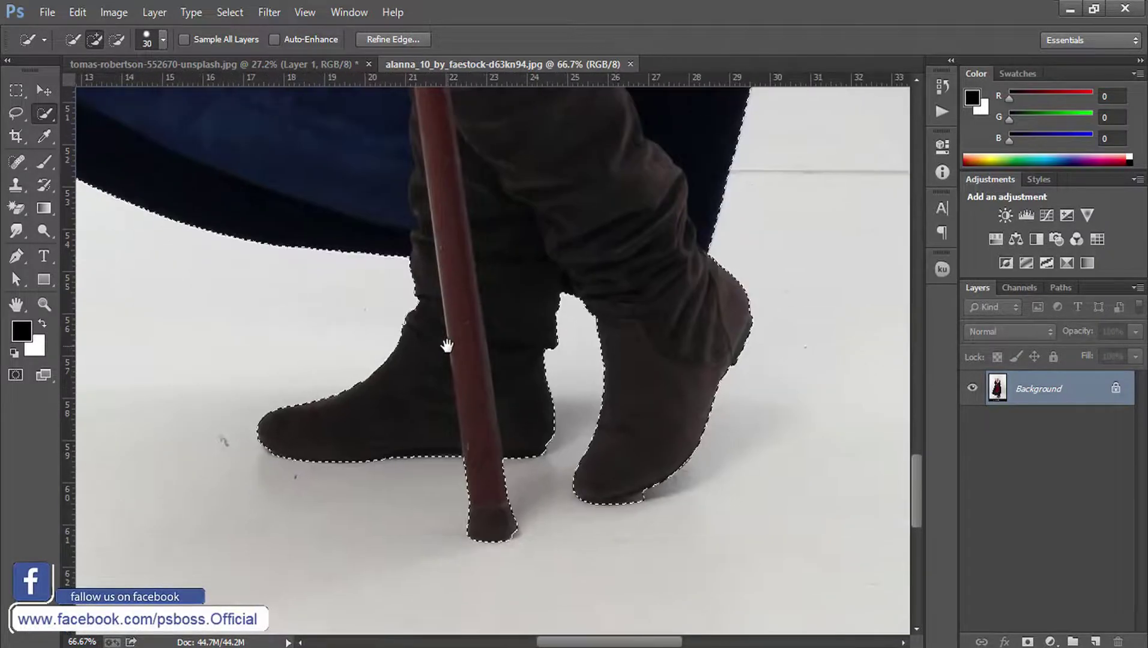
pyautogui.moveTo(490, 428); pyautogui.dragTo(679, 607)
pyautogui.moveTo(474, 120); pyautogui.dragTo(482, 523)
pyautogui.moveTo(474, 108)
pyautogui.mouseDown()
pyautogui.moveTo(477, 254)
pyautogui.moveTo(408, 563)
pyautogui.mouseUp()
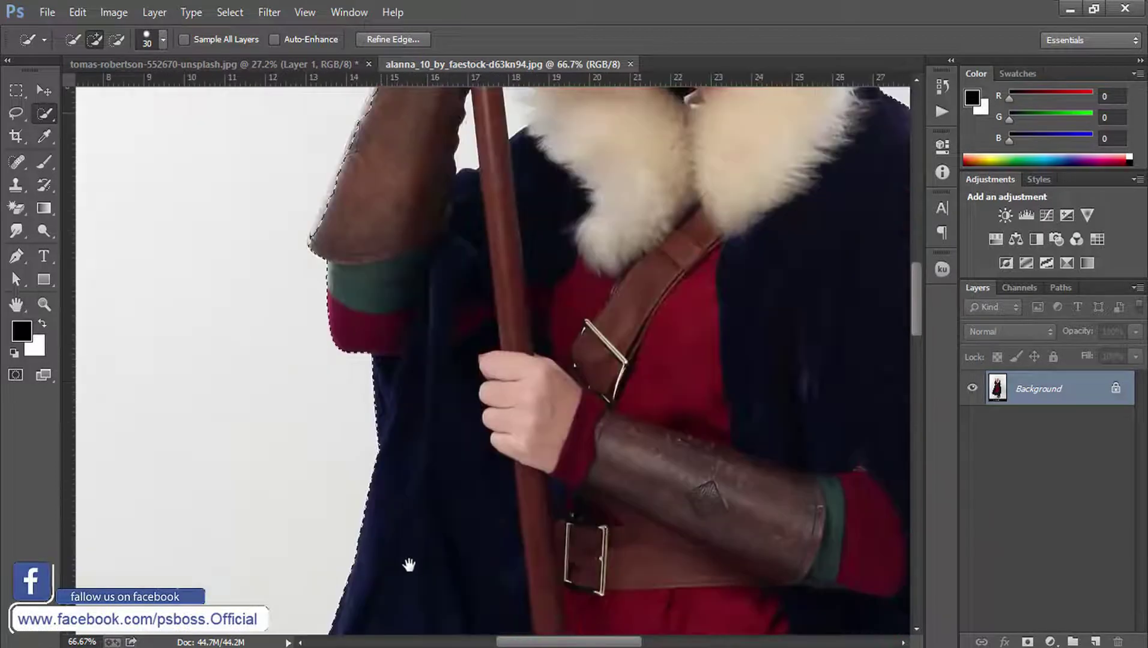
pyautogui.moveTo(411, 405)
pyautogui.mouseDown()
pyautogui.moveTo(354, 518)
pyautogui.moveTo(308, 482)
pyautogui.mouseUp()
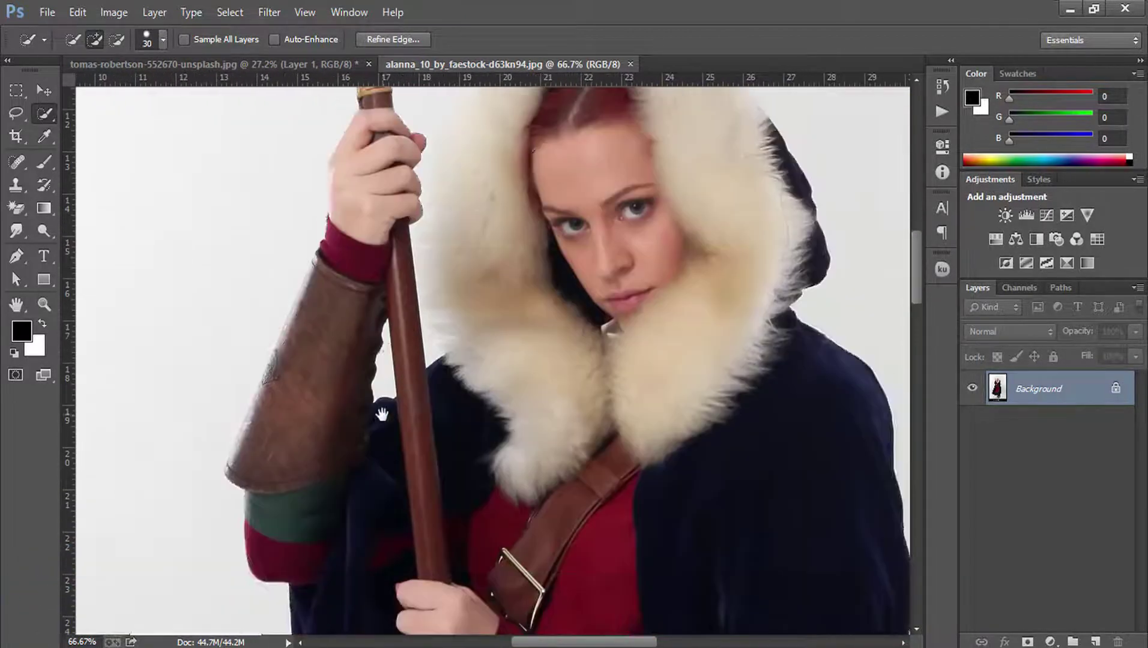
pyautogui.rightClick(7, 115)
# - With the Lasso in add mode, trace from the forearm around the hood's top and close the loop
pyautogui.click(72, 110)
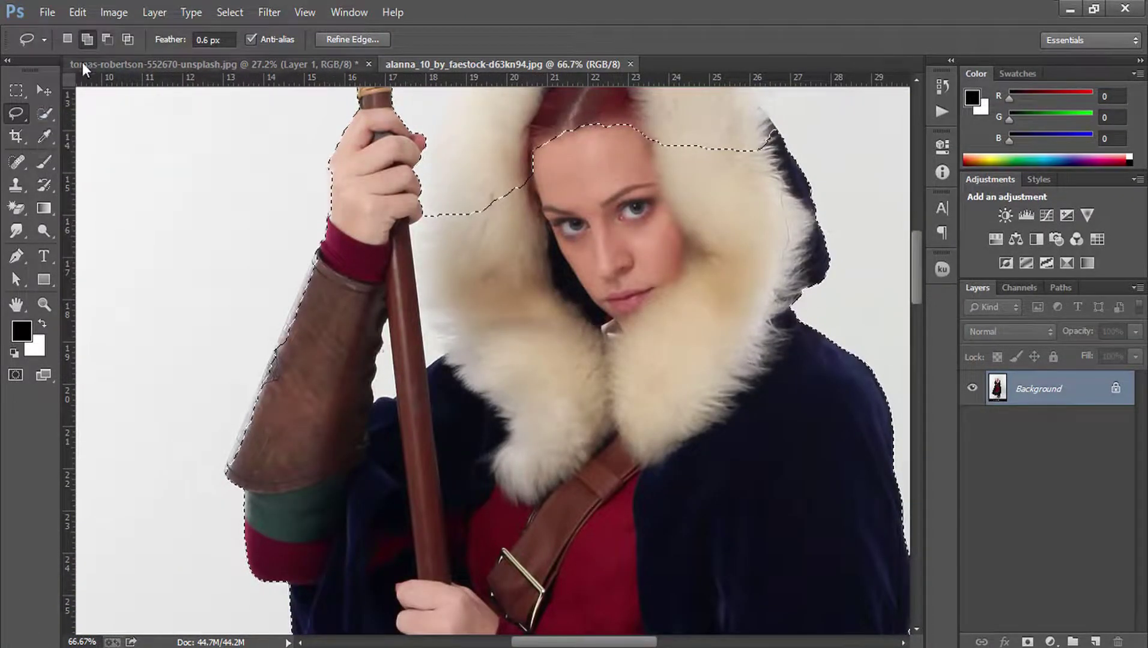
pyautogui.moveTo(218, 459); pyautogui.dragTo(230, 457)
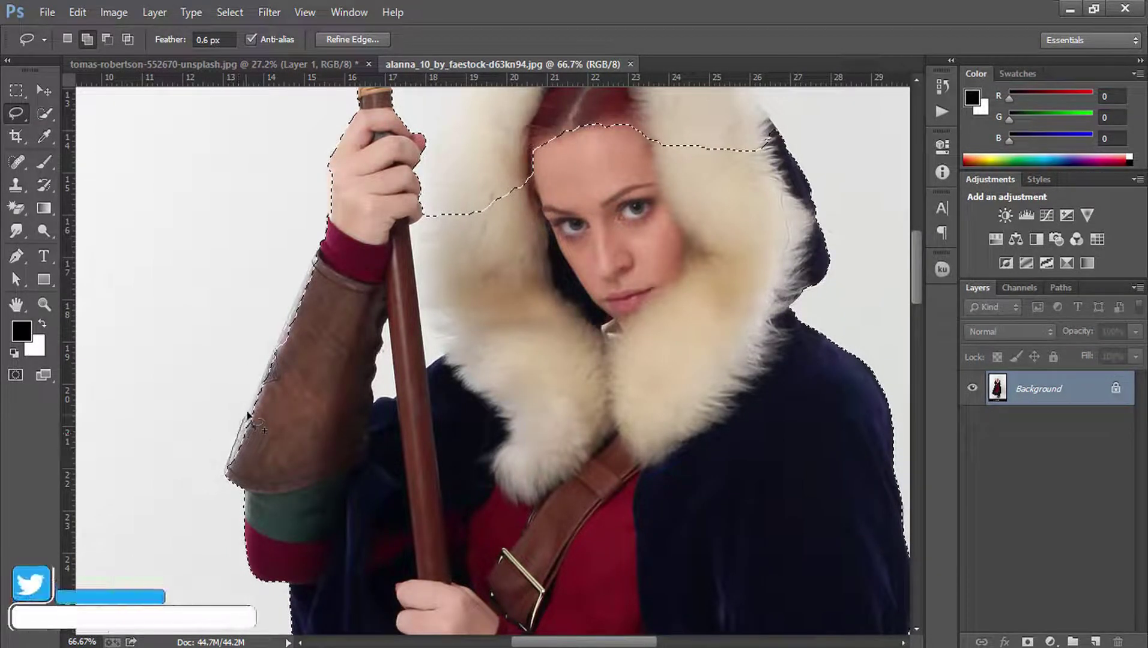
pyautogui.moveTo(237, 445); pyautogui.dragTo(264, 377)
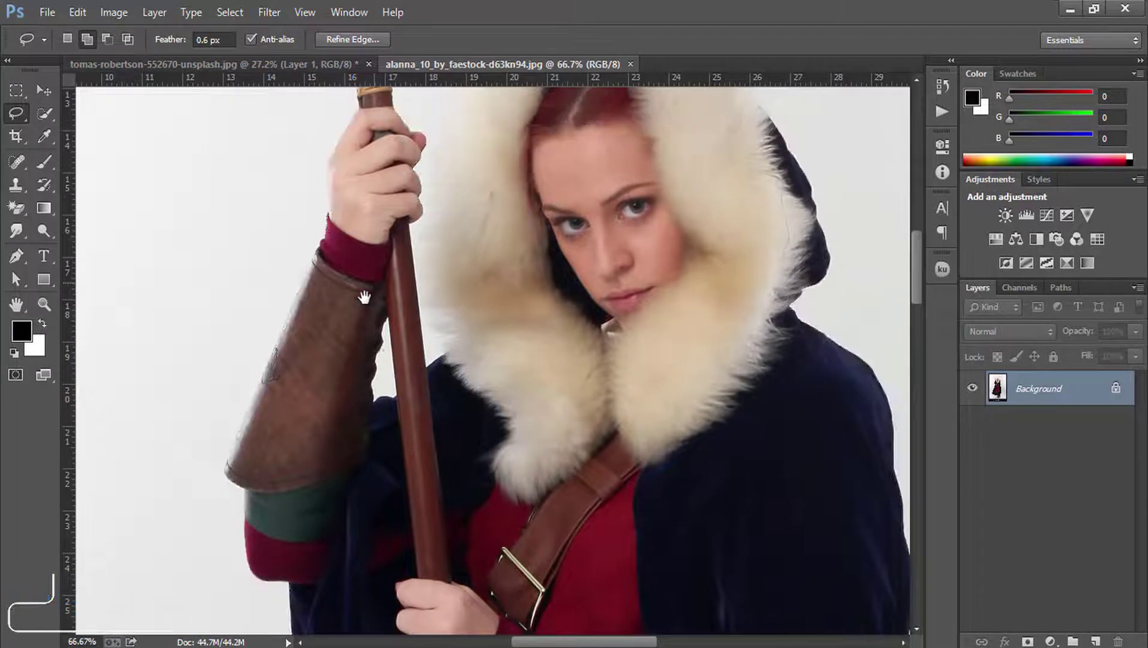
pyautogui.moveTo(366, 311)
pyautogui.mouseDown()
pyautogui.moveTo(323, 389)
pyautogui.moveTo(185, 508)
pyautogui.mouseUp()
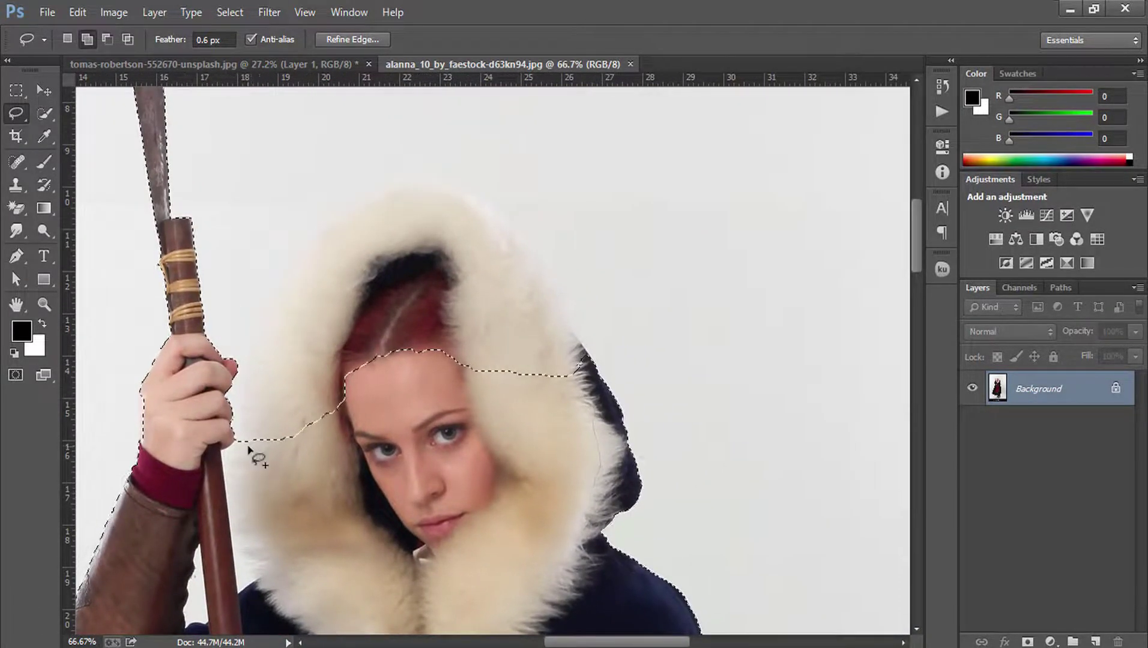
pyautogui.moveTo(286, 455); pyautogui.dragTo(315, 420)
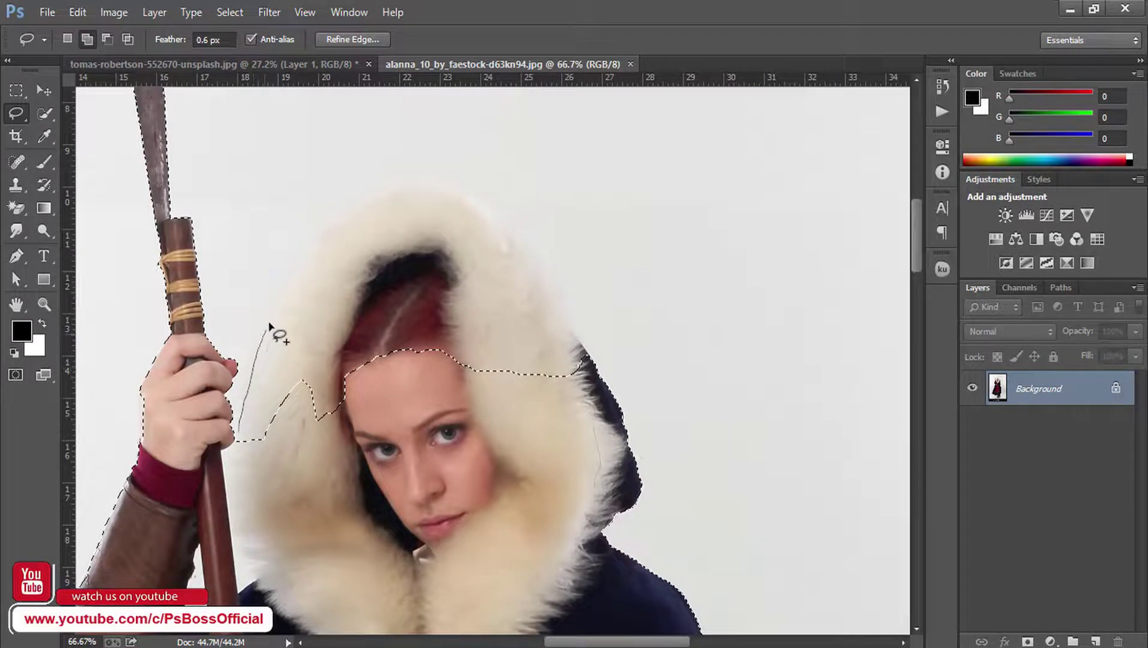
pyautogui.moveTo(316, 237); pyautogui.dragTo(441, 186)
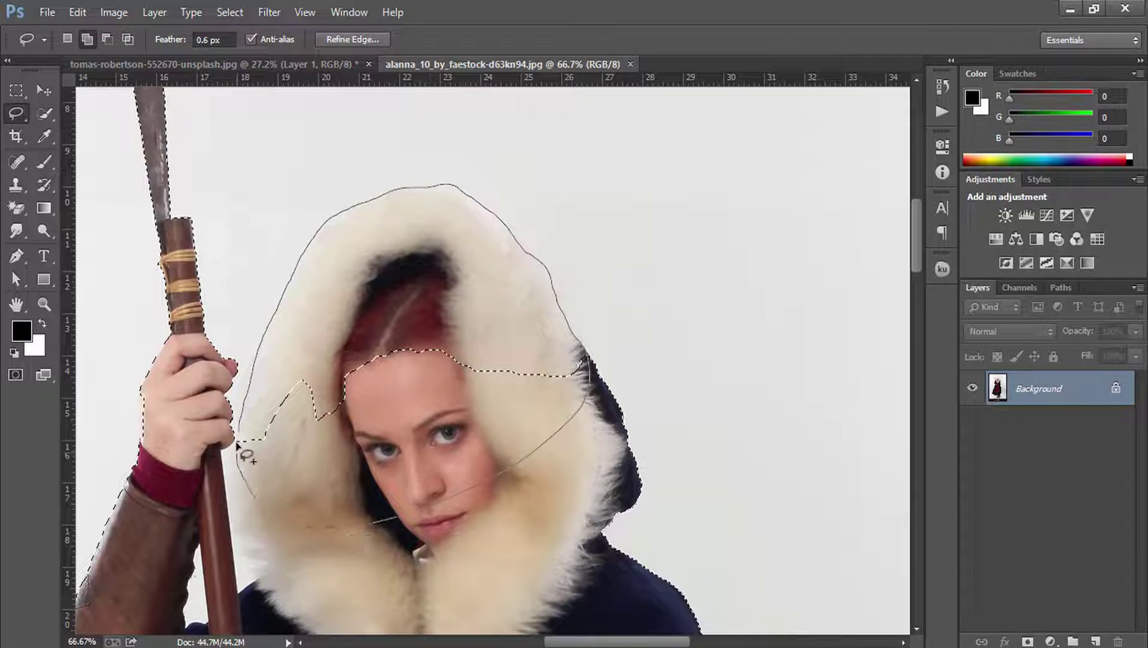
pyautogui.moveTo(274, 464); pyautogui.dragTo(276, 466)
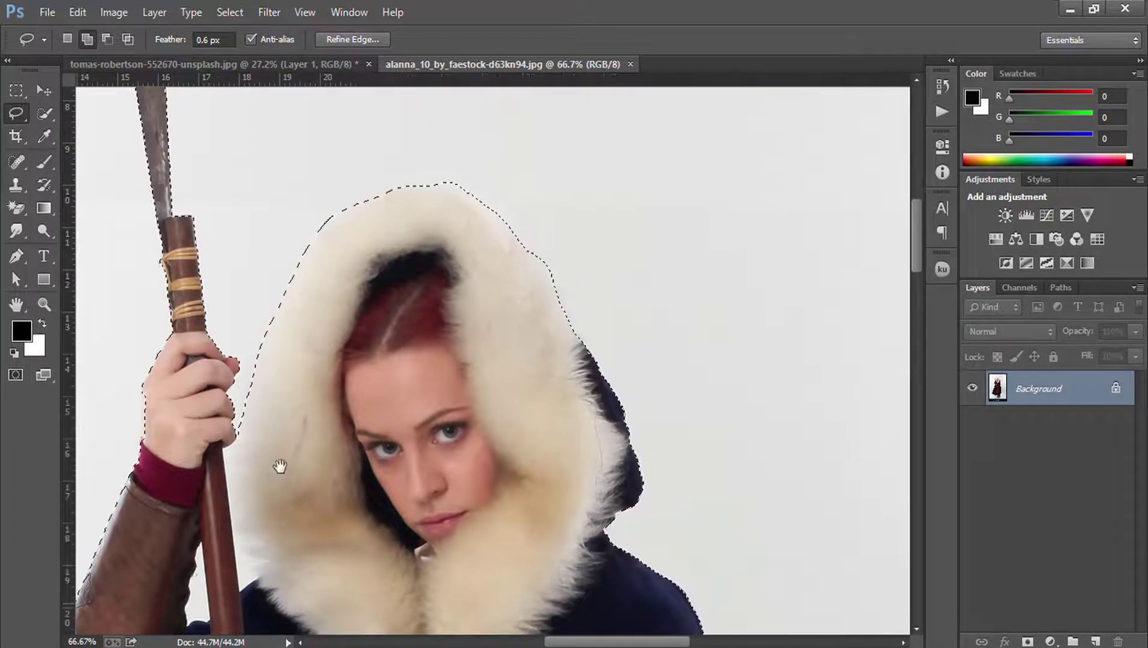
pyautogui.moveTo(216, 607)
pyautogui.mouseDown()
pyautogui.moveTo(301, 419)
pyautogui.moveTo(335, 449)
pyautogui.mouseUp()
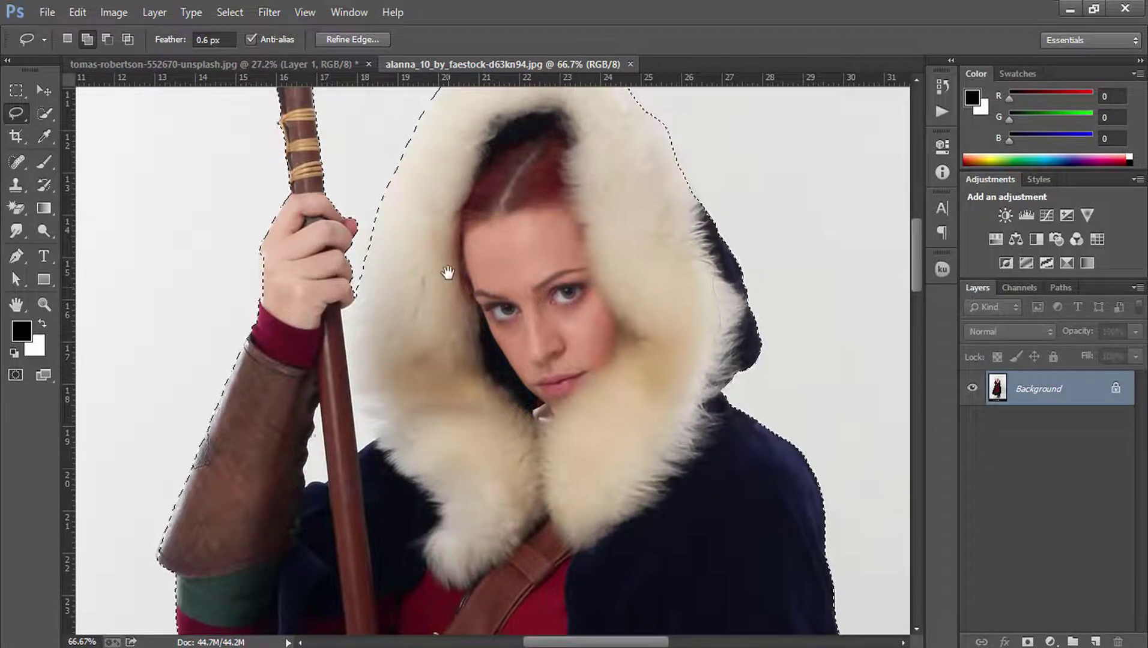
# - Pan down from hood to boots and subtract the floor patch by the front boot with the Lasso
pyautogui.moveTo(448, 269)
pyautogui.mouseDown()
pyautogui.moveTo(457, 376)
pyautogui.moveTo(530, 294)
pyautogui.moveTo(556, 523)
pyautogui.mouseUp()
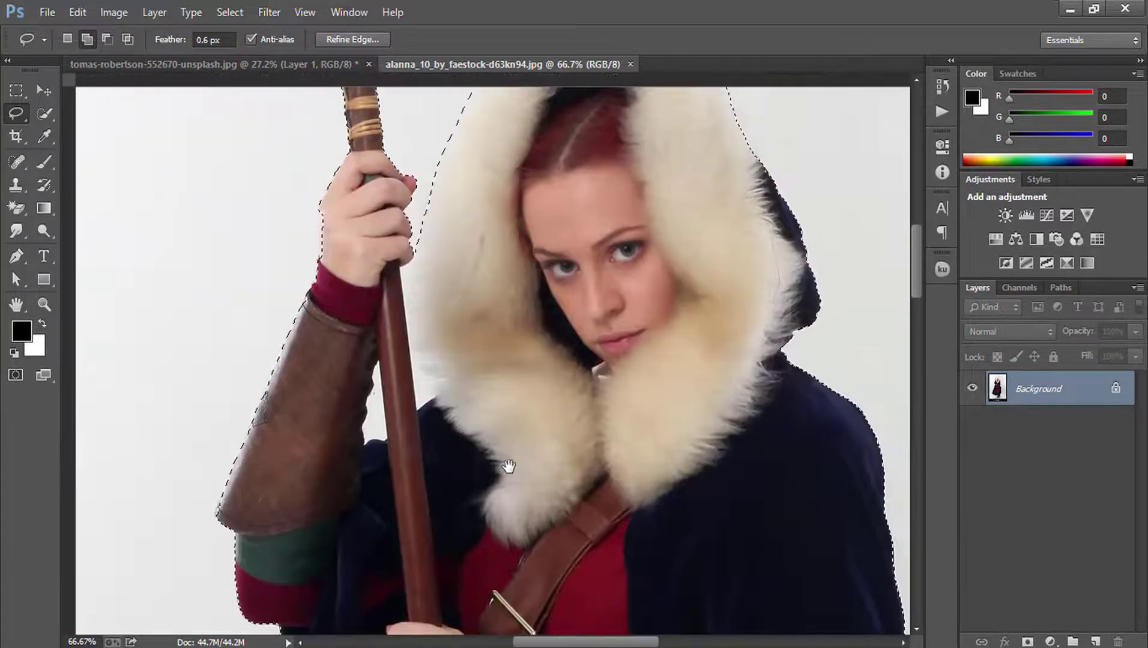
pyautogui.moveTo(507, 469)
pyautogui.mouseDown()
pyautogui.moveTo(467, 295)
pyautogui.moveTo(463, 163)
pyautogui.mouseUp()
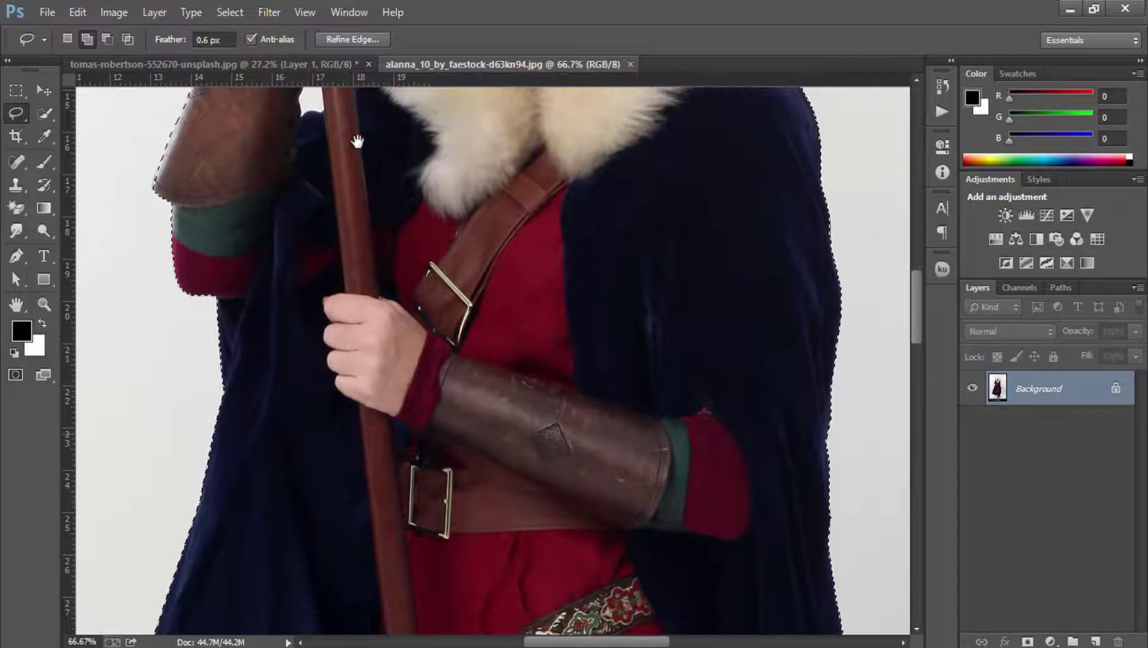
pyautogui.moveTo(443, 436); pyautogui.dragTo(444, 144)
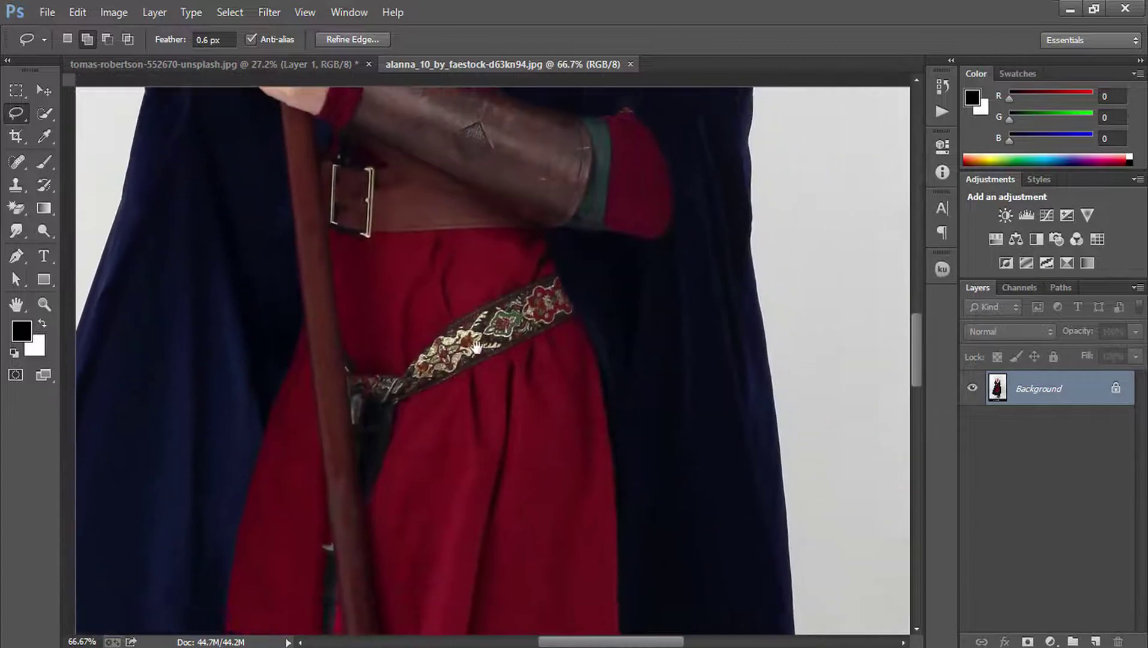
pyautogui.moveTo(462, 540); pyautogui.dragTo(464, 265)
pyautogui.scroll(-5, 466, 296)
pyautogui.scroll(-5, 503, 410)
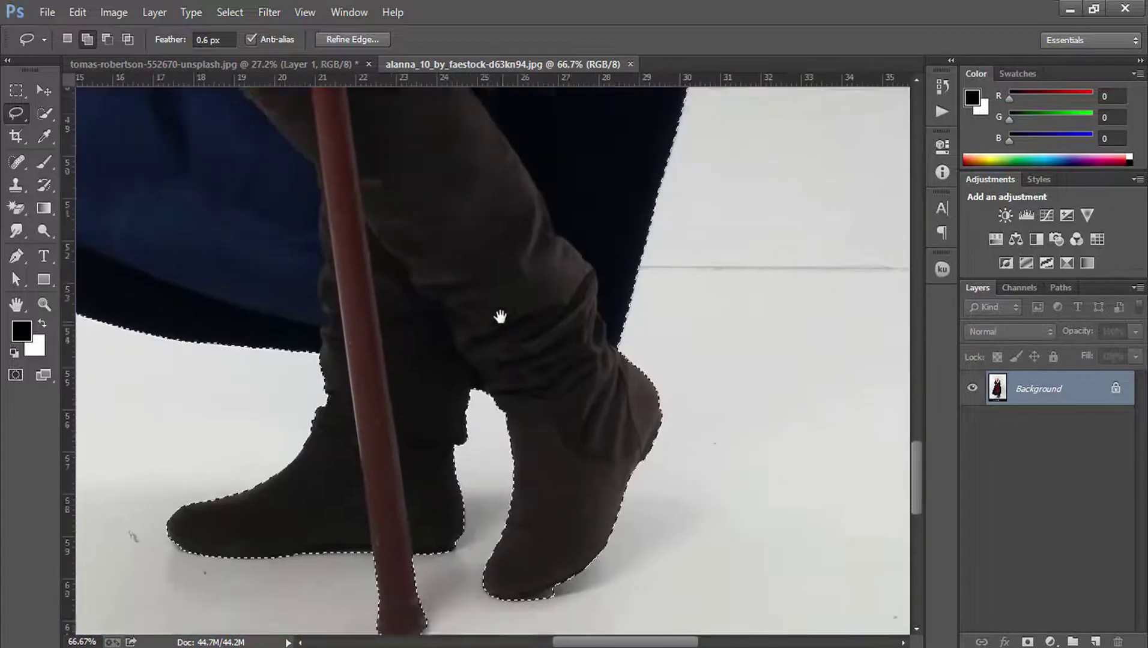
pyautogui.scroll(-3, 500, 317)
pyautogui.click(107, 39)
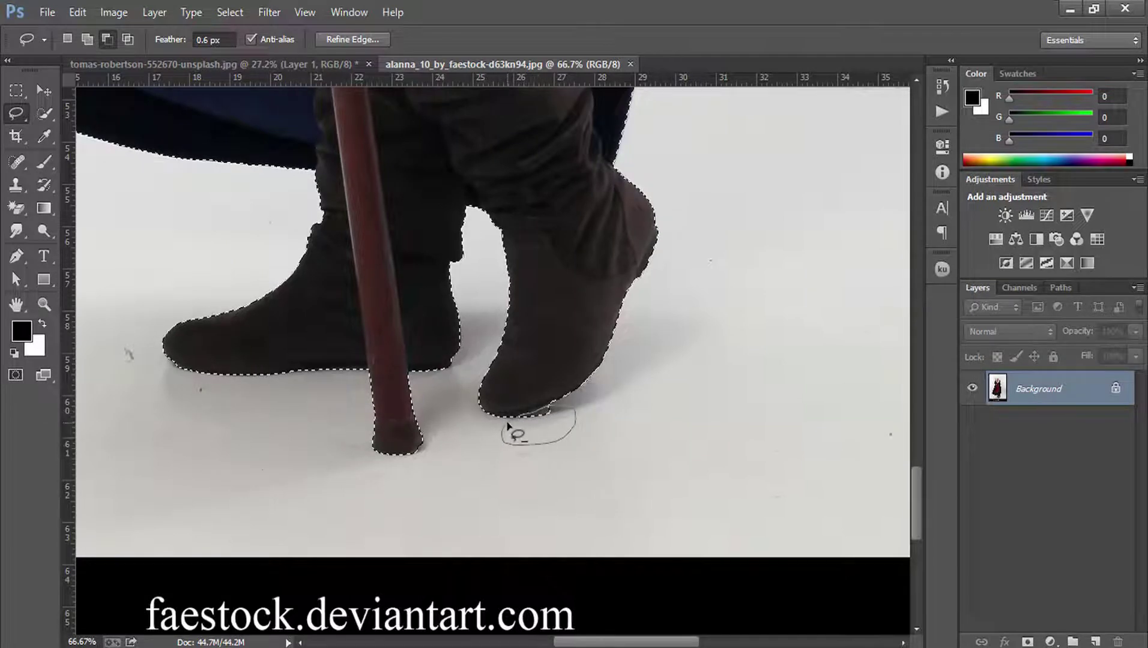
pyautogui.moveTo(369, 335); pyautogui.dragTo(461, 565)
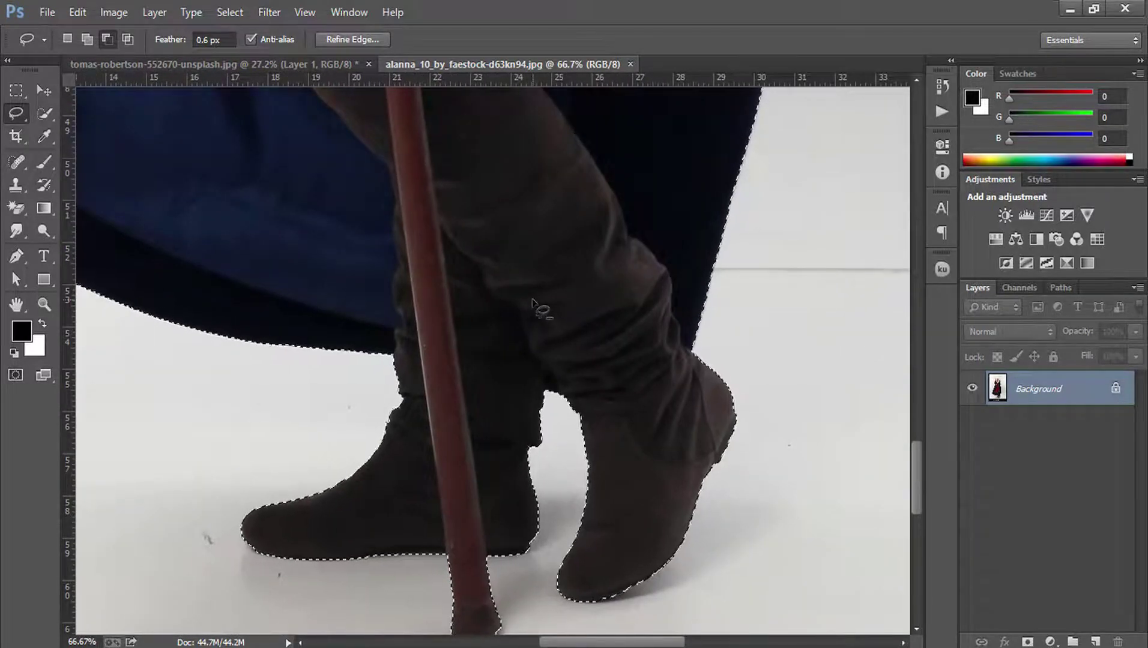
pyautogui.hotkey('ctrl', '0')
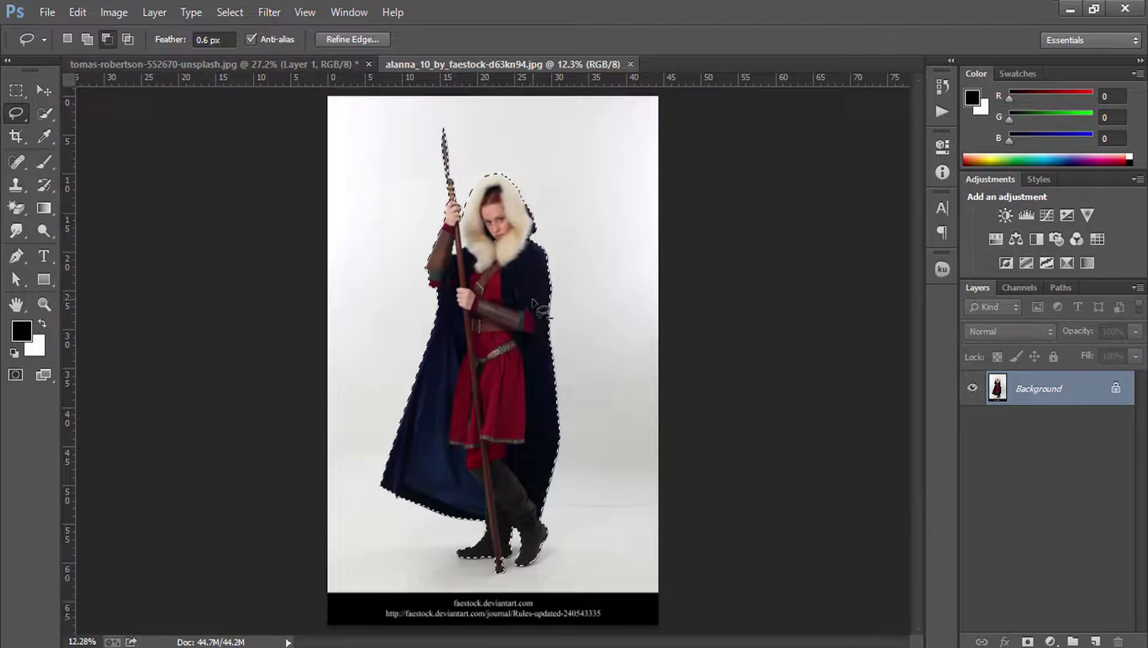
# - Add a layer mask hiding the studio backdrop, then zoom closely on the face and hood
pyautogui.click(1027, 640)
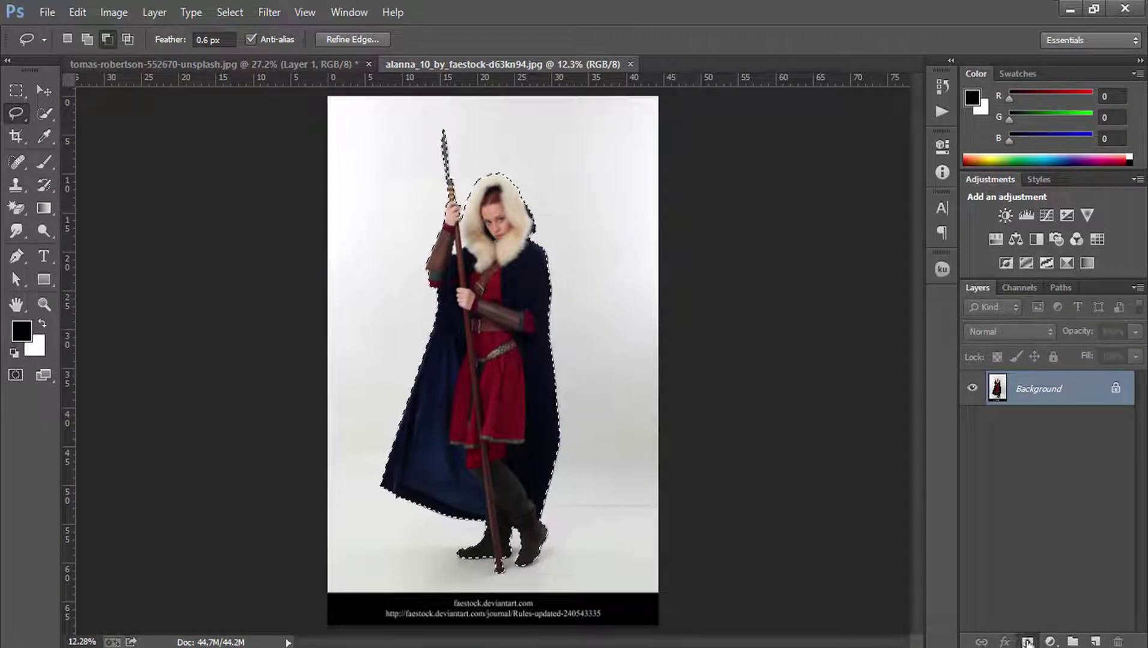
pyautogui.click(44, 305)
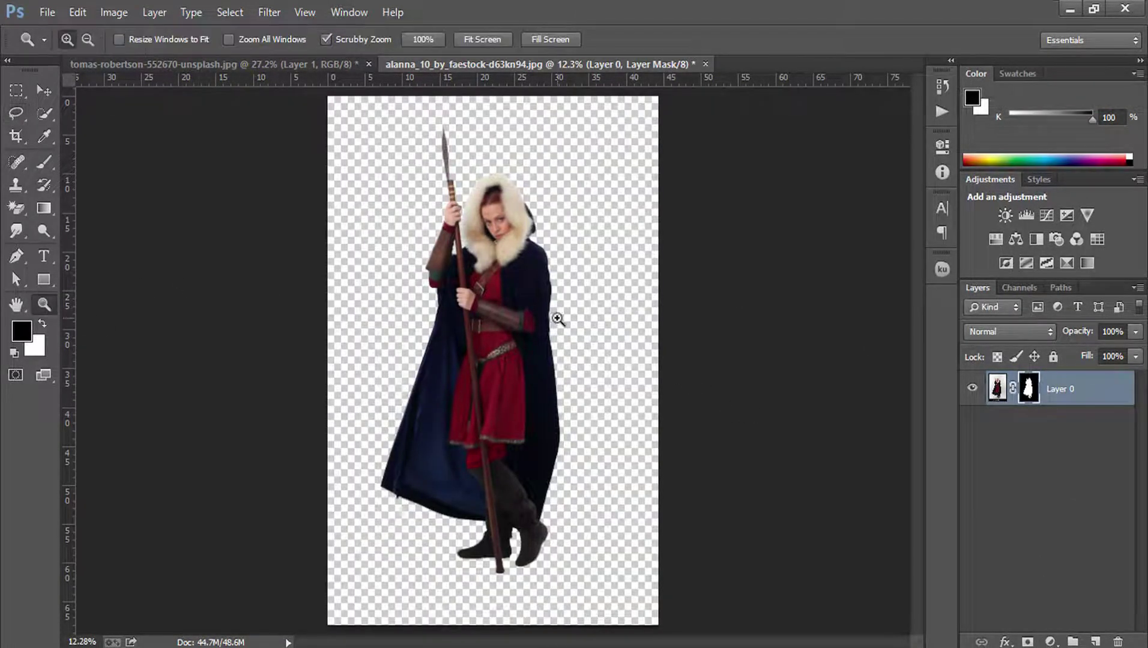
pyautogui.moveTo(493, 275); pyautogui.dragTo(541, 280)
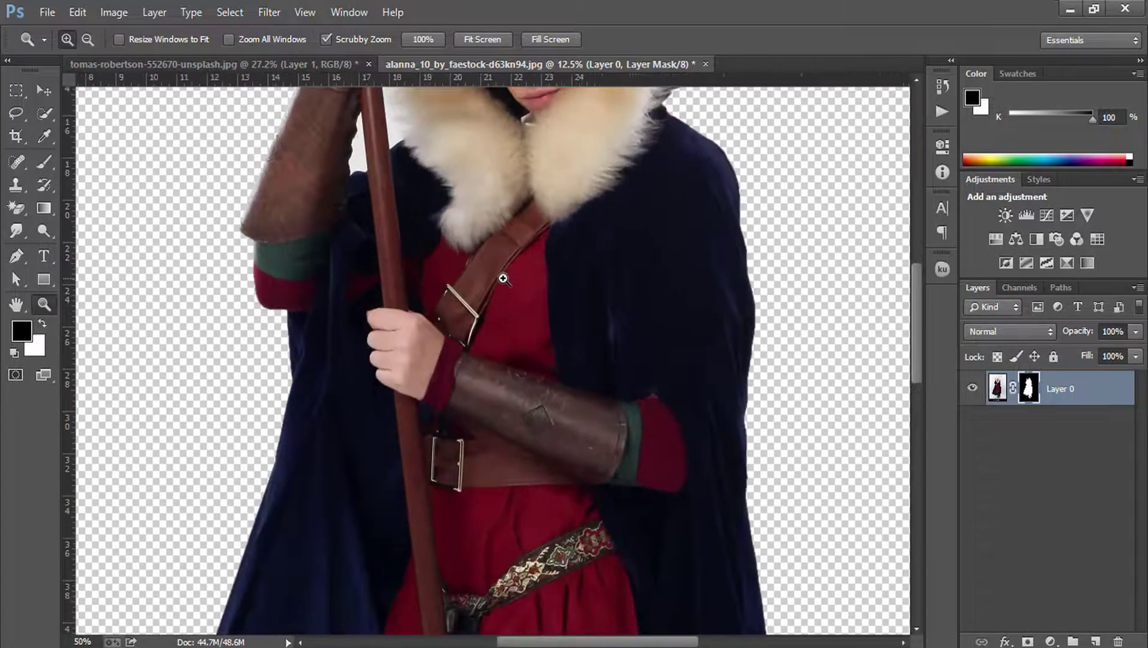
pyautogui.moveTo(444, 198)
pyautogui.mouseDown()
pyautogui.moveTo(485, 322)
pyautogui.moveTo(405, 604)
pyautogui.mouseUp()
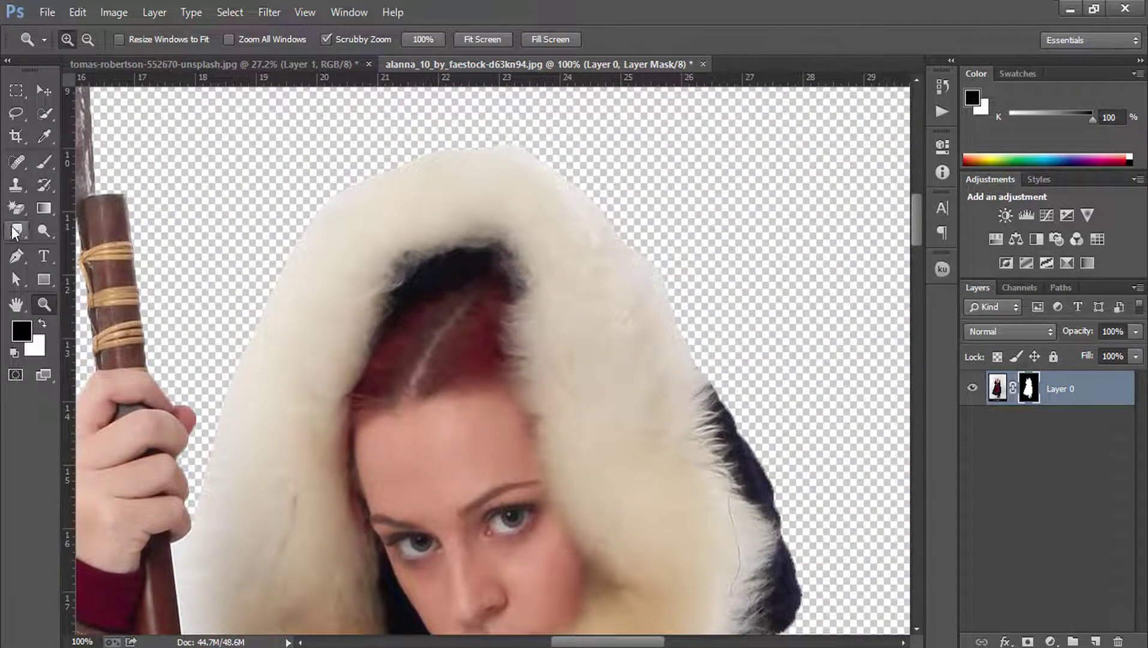
pyautogui.click(18, 234)
# - Set up the Smudge tool with a scattered brush preset at a small size
pyautogui.click(66, 264)
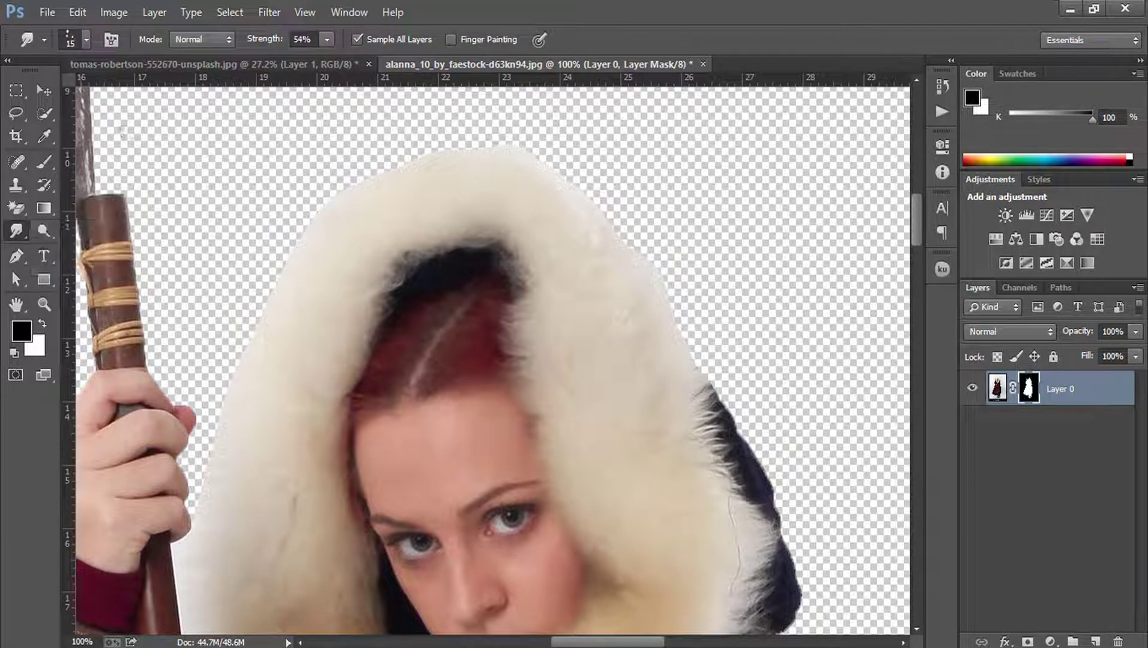
pyautogui.click(86, 40)
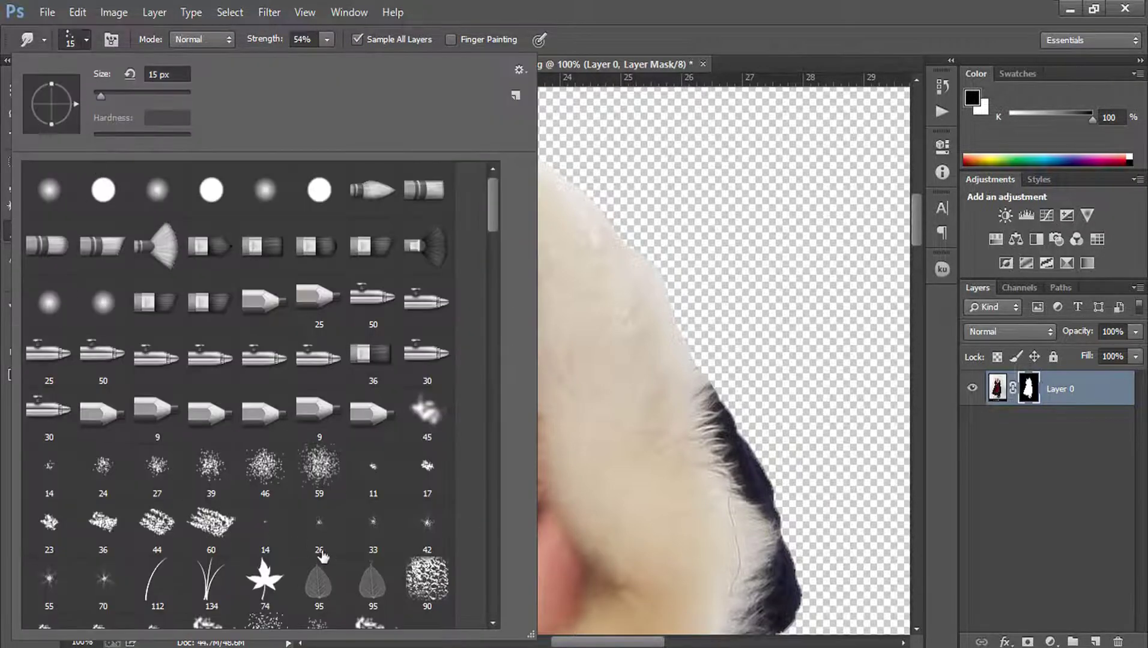
pyautogui.moveTo(492, 207); pyautogui.dragTo(483, 191)
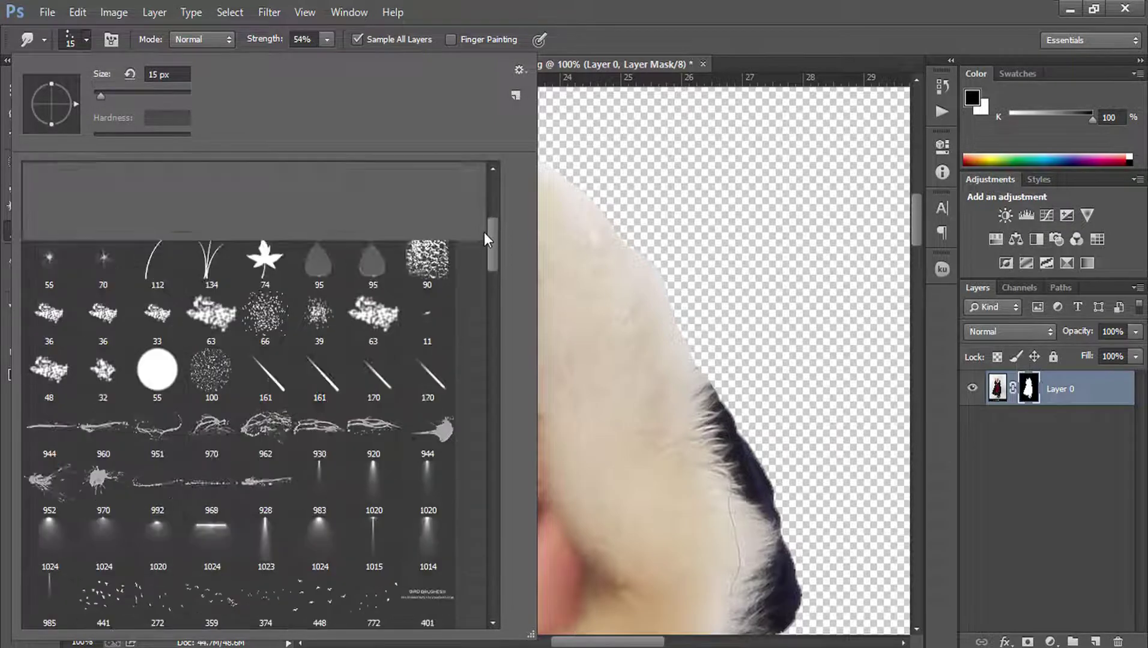
pyautogui.scroll(-8, 478, 210)
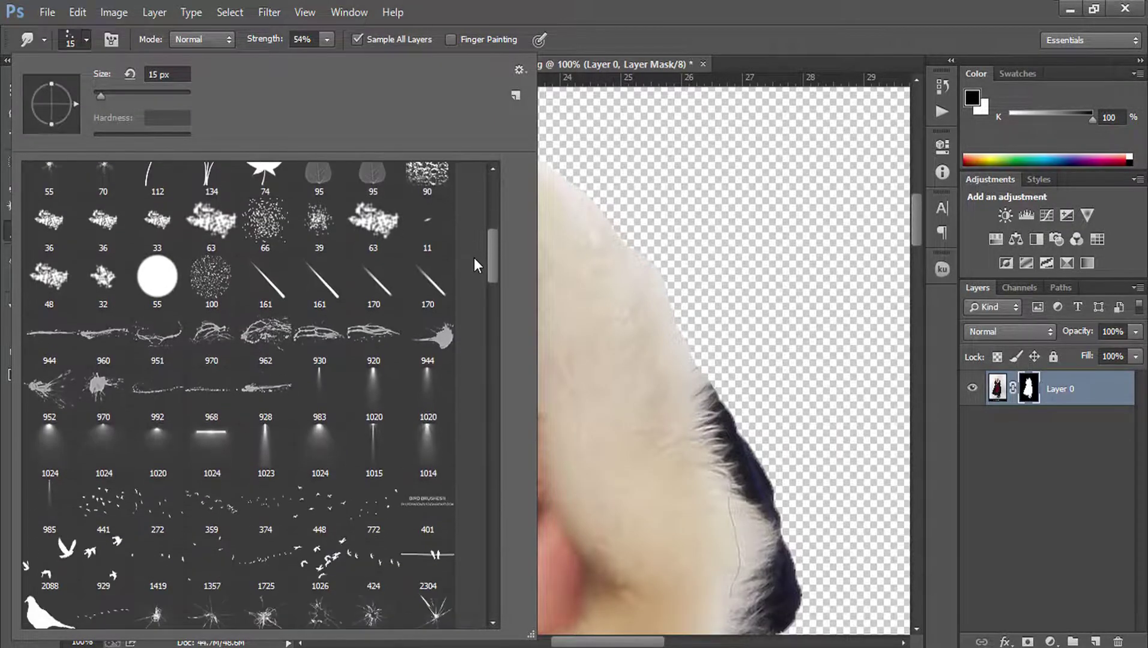
pyautogui.scroll(-4, 477, 282)
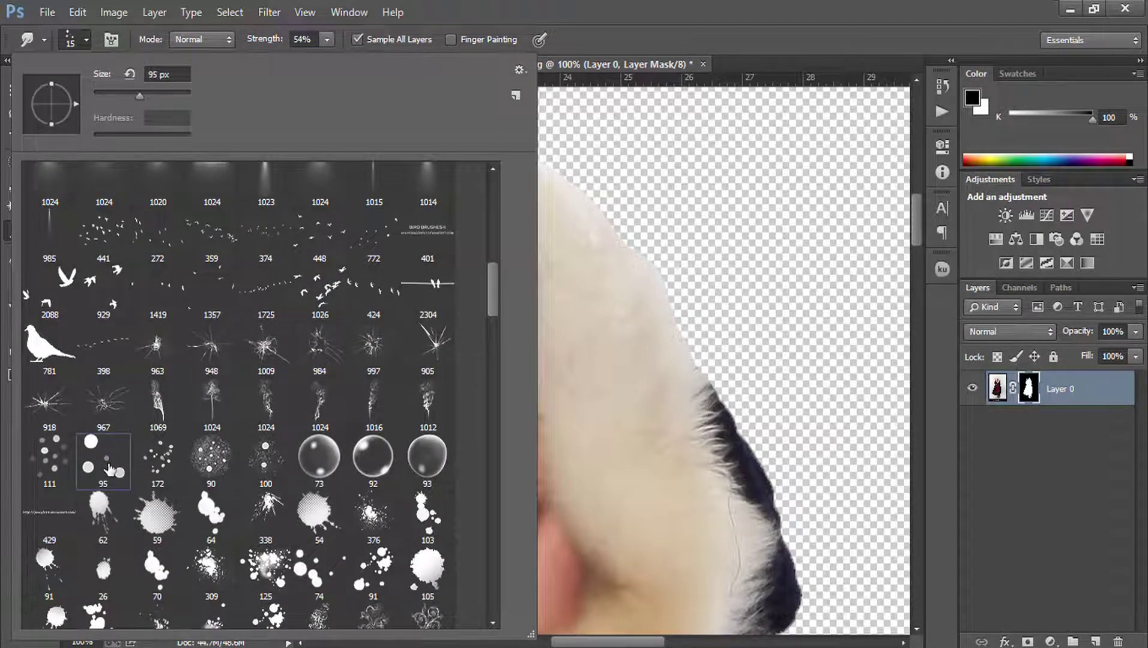
pyautogui.press('Escape')
pyautogui.press('[')
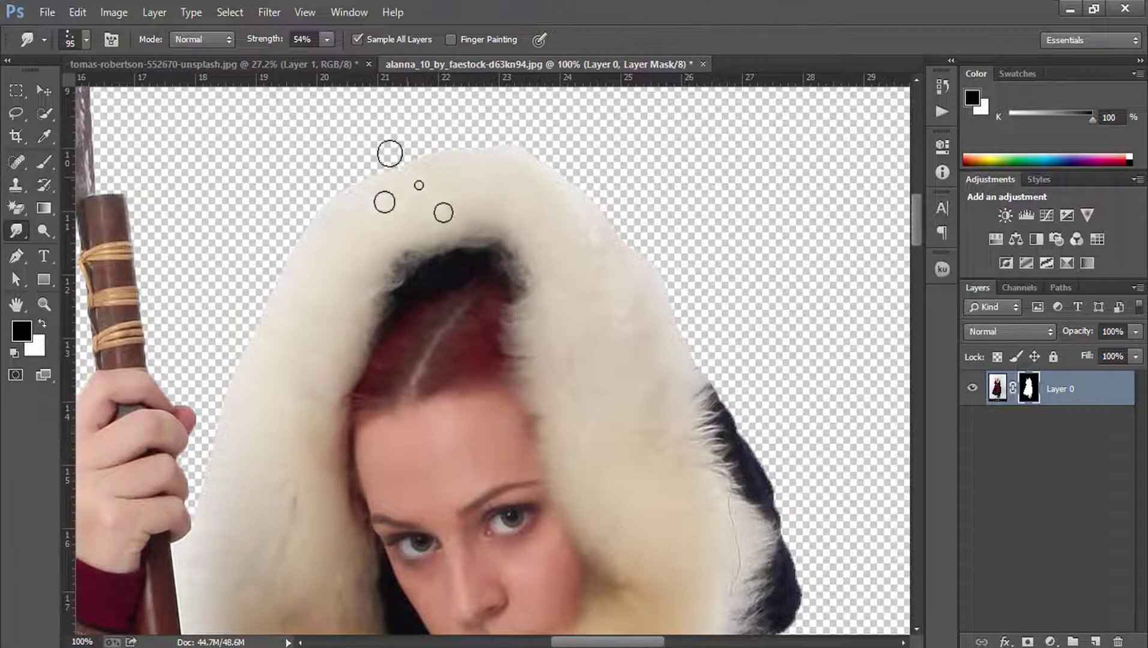
pyautogui.press('[')
pyautogui.press('[')
pyautogui.press('[')
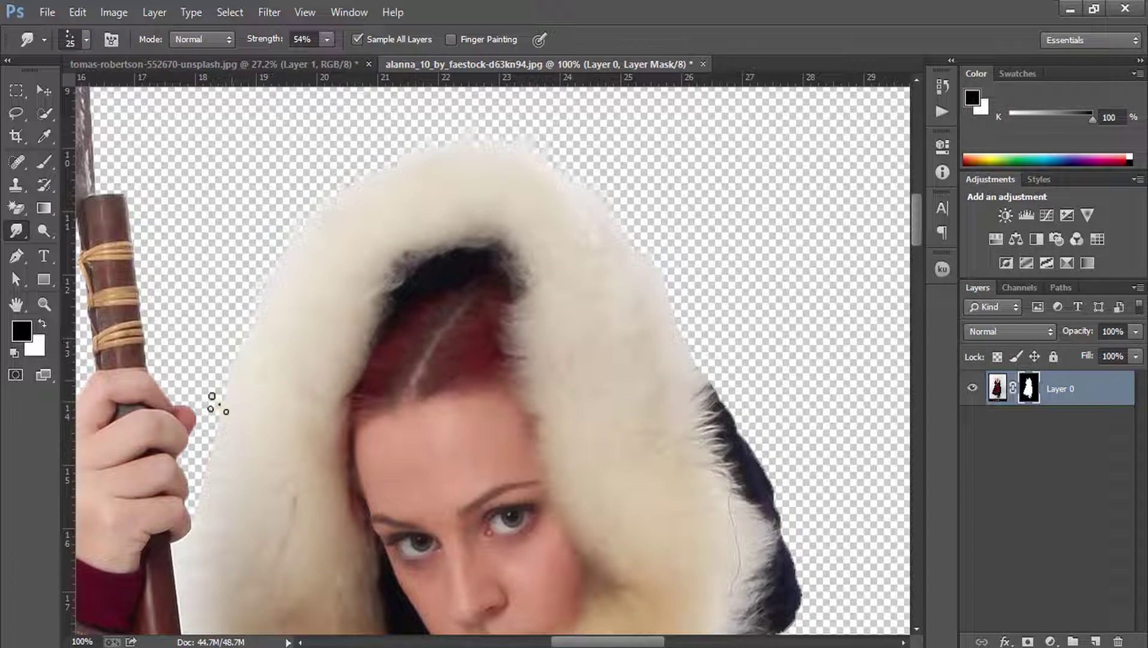
# - Smudge the hood's left, top and right fur edges outward into soft wisps
pyautogui.moveTo(212, 397); pyautogui.dragTo(226, 405)
pyautogui.moveTo(201, 481); pyautogui.dragTo(282, 265)
pyautogui.moveTo(483, 165)
pyautogui.mouseDown()
pyautogui.moveTo(429, 169)
pyautogui.moveTo(467, 149)
pyautogui.moveTo(500, 159)
pyautogui.moveTo(512, 182)
pyautogui.mouseUp()
pyautogui.moveTo(615, 251); pyautogui.dragTo(679, 295)
pyautogui.moveTo(622, 327); pyautogui.dragTo(709, 373)
pyautogui.moveTo(630, 316); pyautogui.dragTo(769, 377)
pyautogui.moveTo(669, 349); pyautogui.dragTo(767, 401)
pyautogui.moveTo(238, 376)
pyautogui.mouseDown()
pyautogui.moveTo(441, 226)
pyautogui.moveTo(430, 156)
pyautogui.moveTo(417, 150)
pyautogui.mouseUp()
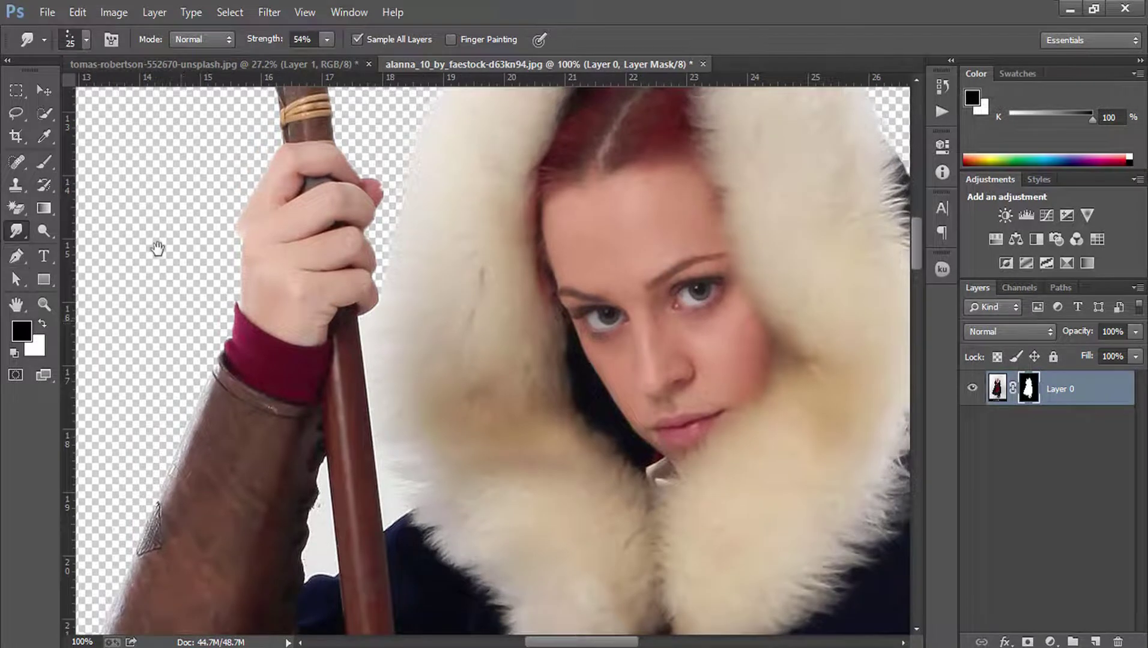
pyautogui.moveTo(159, 248); pyautogui.dragTo(117, 102)
# - Quick-select the white strip beside the staff and delete it from the layer pixels
pyautogui.click(44, 112)
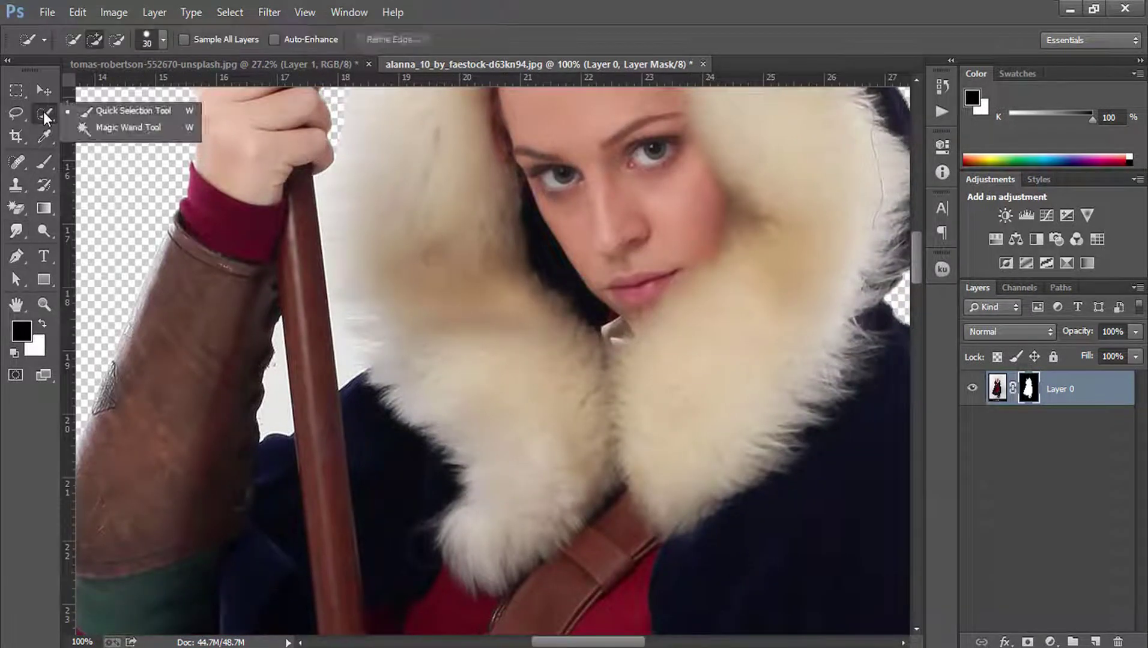
pyautogui.click(94, 113)
pyautogui.press('[')
pyautogui.press('[')
pyautogui.press('[')
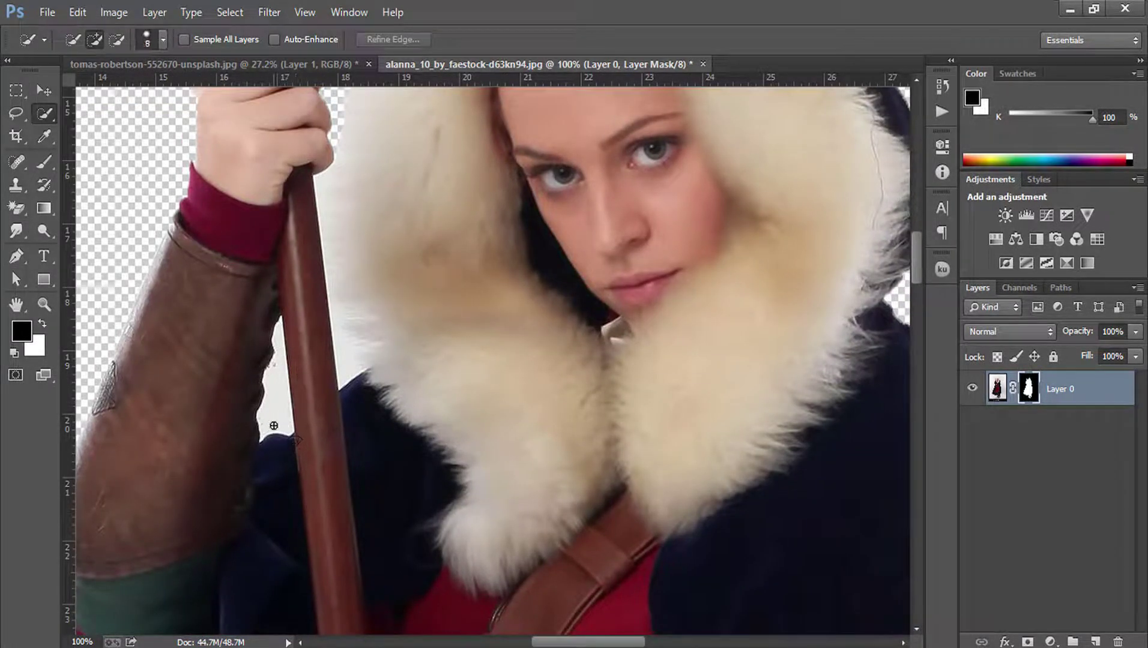
pyautogui.click(275, 382)
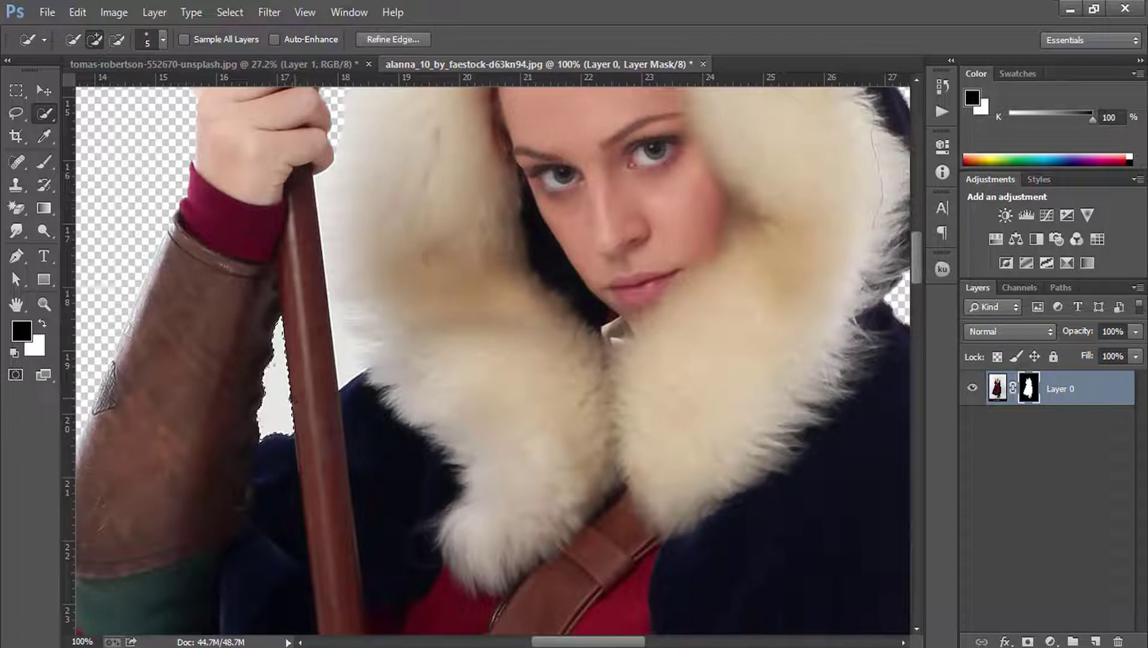
pyautogui.click(996, 391)
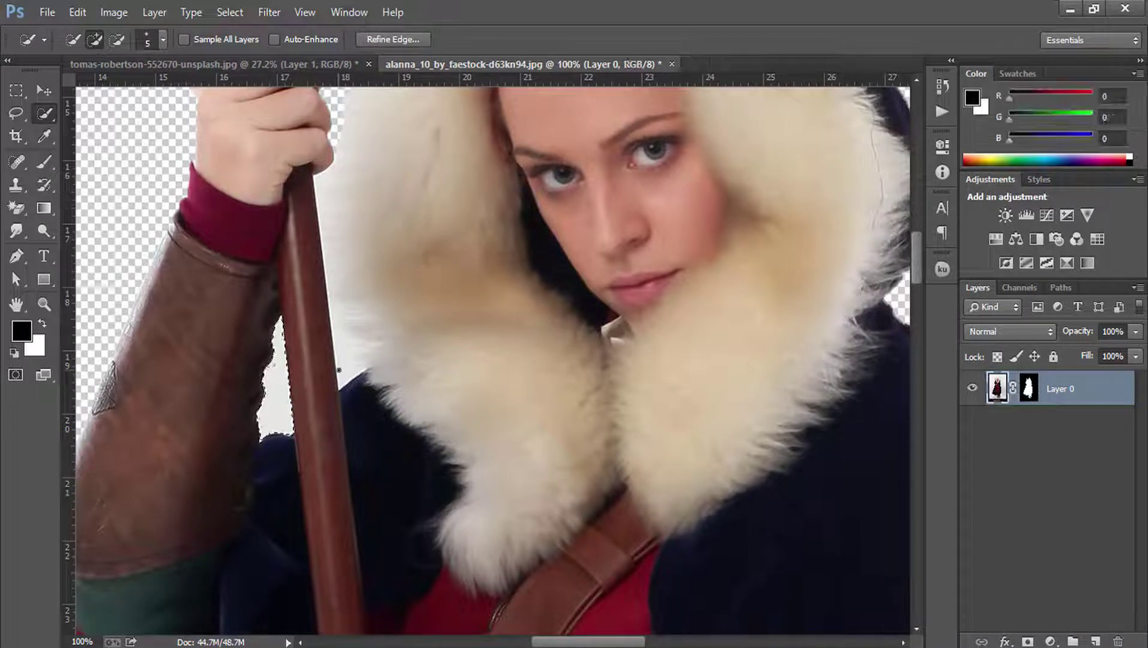
pyautogui.press('Delete')
pyautogui.hotkey('ctrl', 'd')
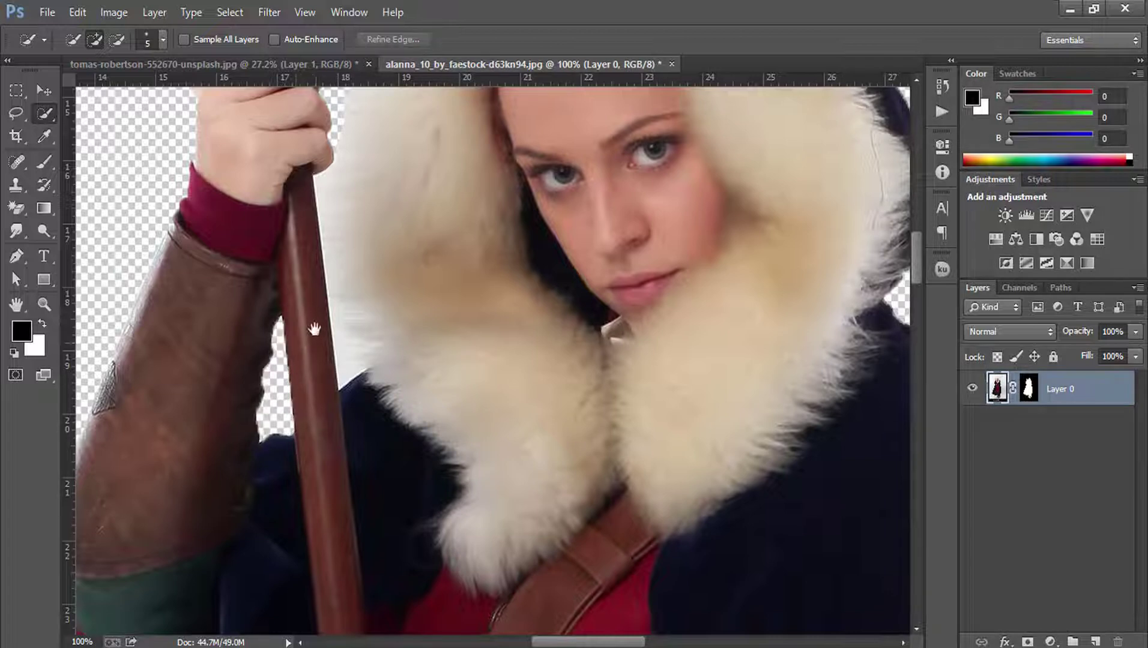
# - Bring the upper hood and staff into view with a tiny standard eraser ready
pyautogui.moveTo(313, 382); pyautogui.dragTo(227, 431)
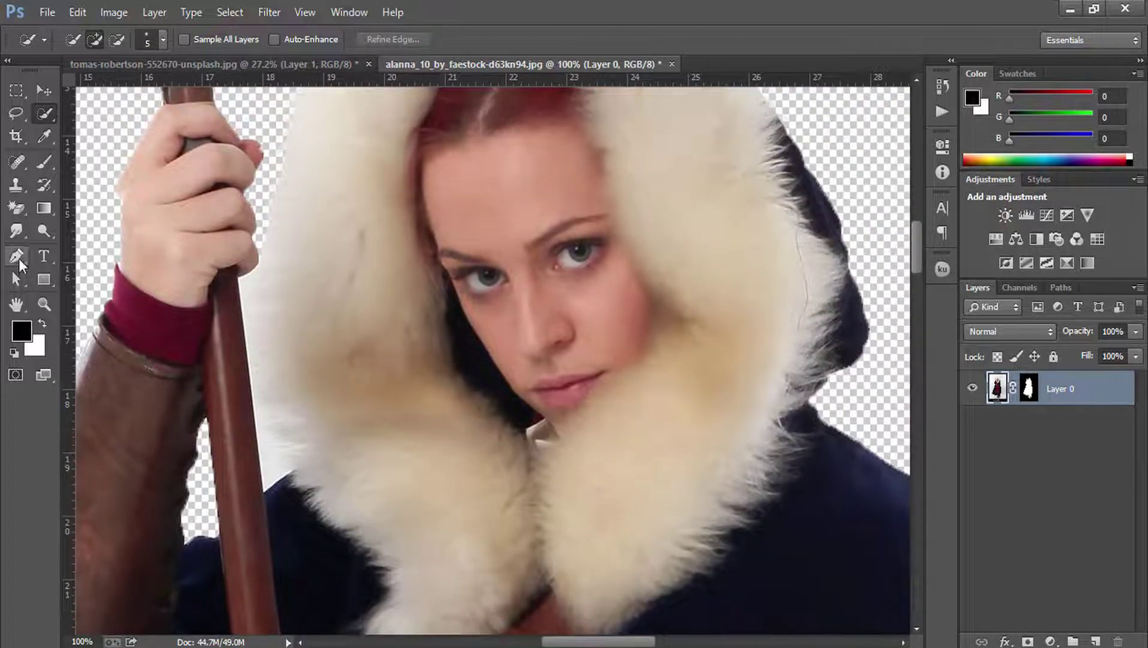
pyautogui.click(16, 208)
pyautogui.click(125, 208)
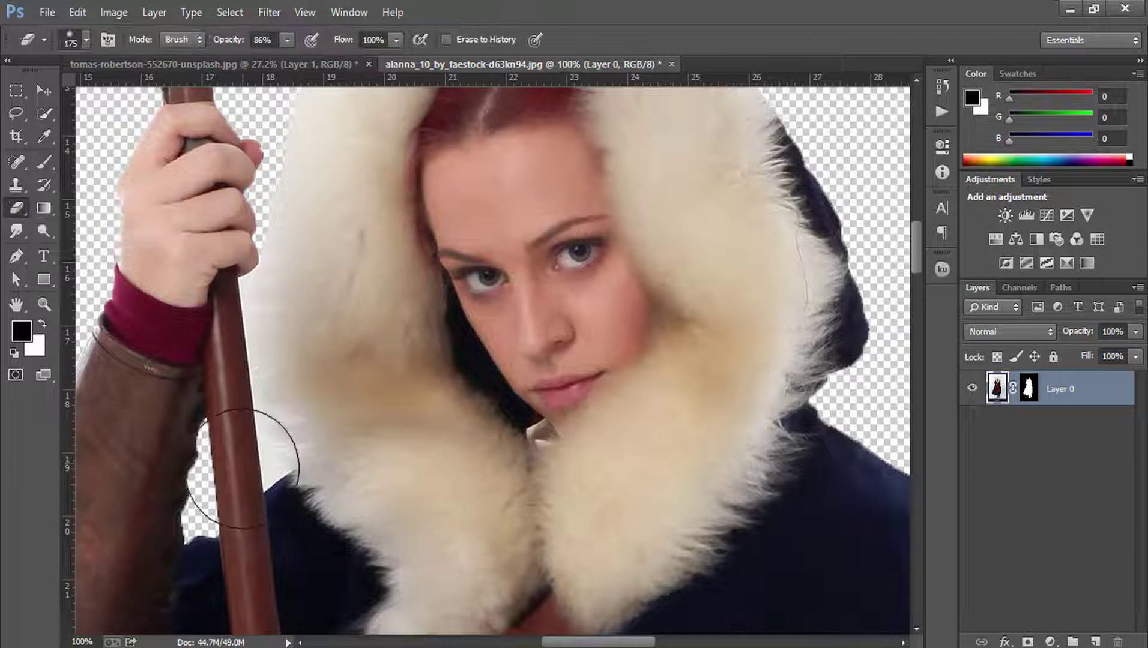
pyautogui.press('[')
pyautogui.press('[')
pyautogui.press('[')
pyautogui.press('[')
pyautogui.press('[')
pyautogui.press('[')
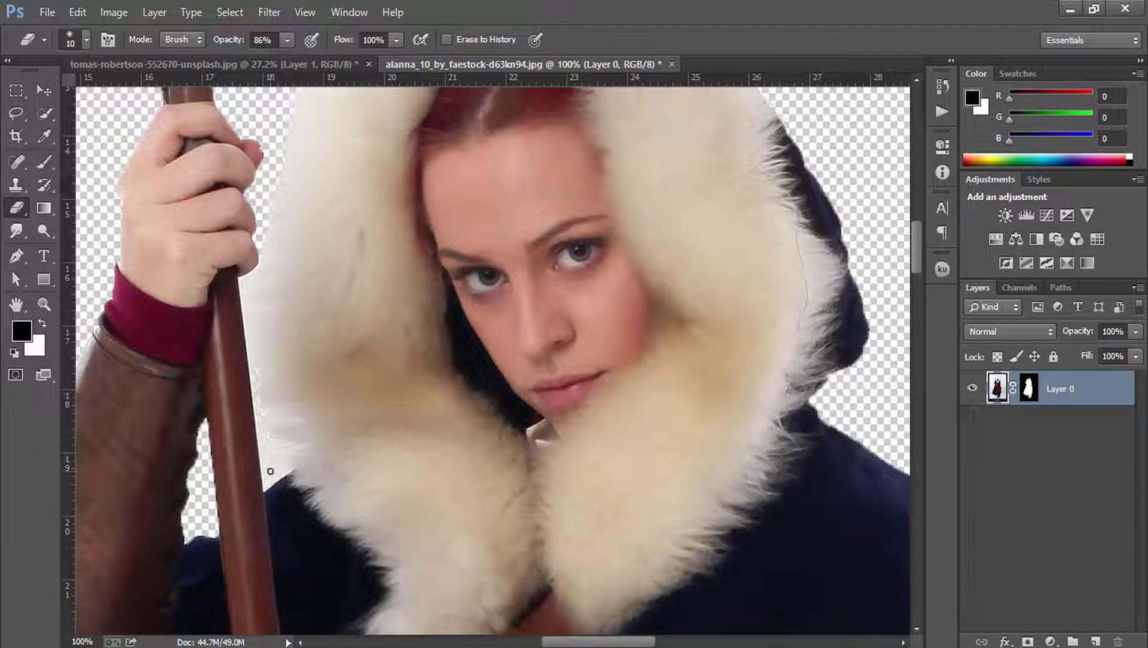
# - Trace a closed pen path around the remaining white gap and delete its contents
pyautogui.click(16, 257)
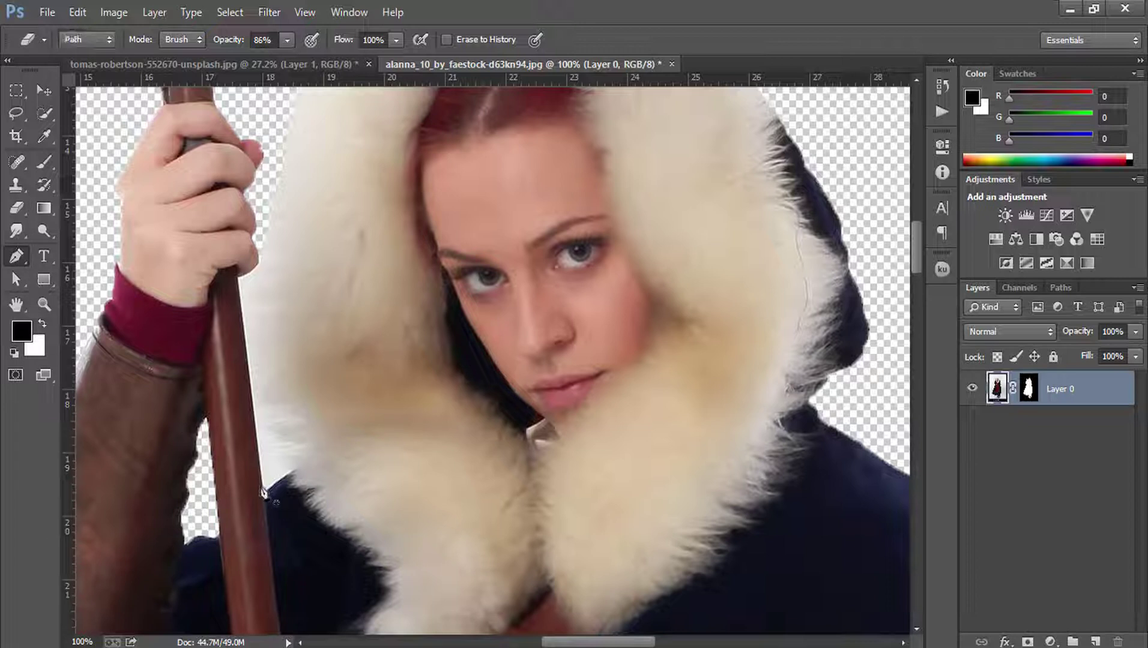
pyautogui.click(265, 492)
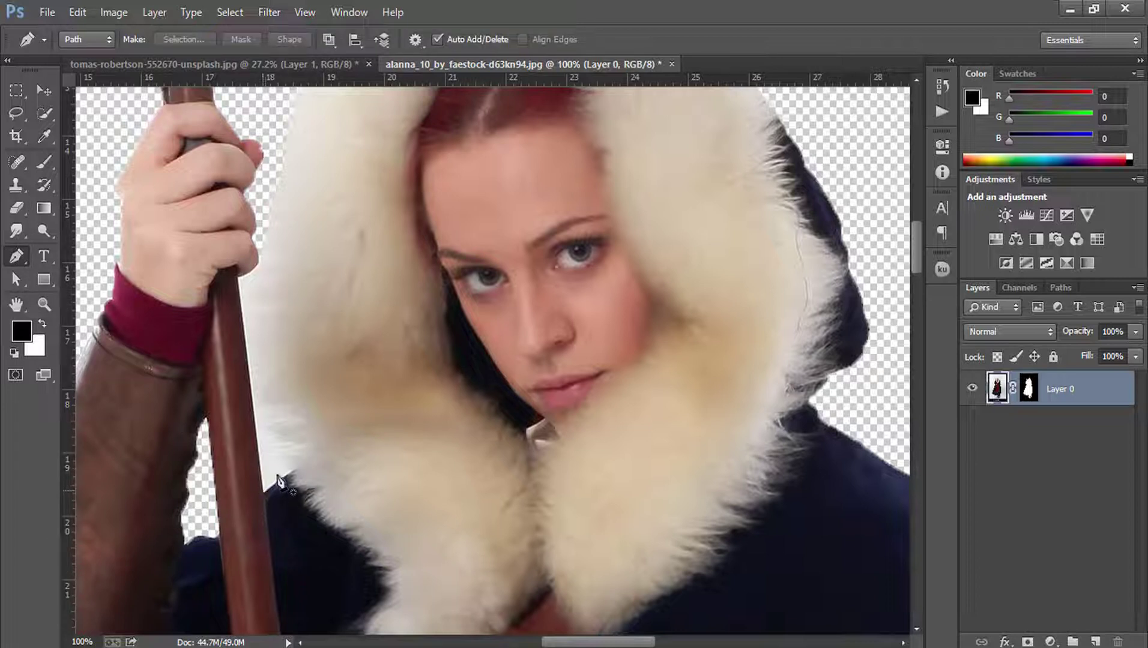
pyautogui.click(293, 470)
pyautogui.click(282, 458)
pyautogui.click(273, 429)
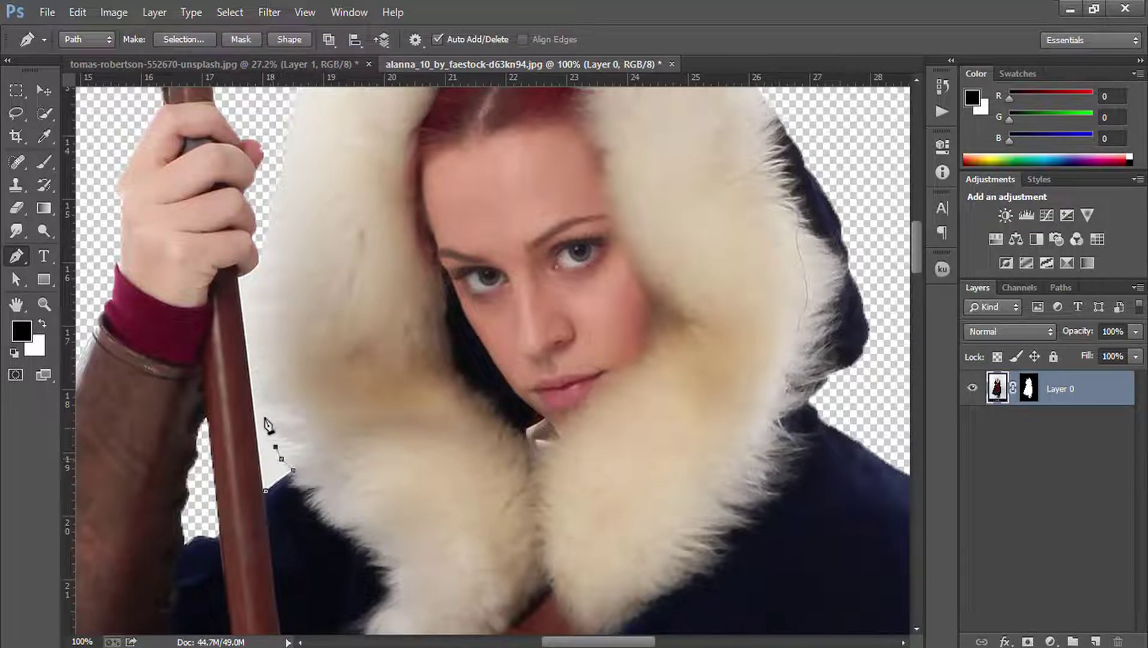
pyautogui.click(253, 391)
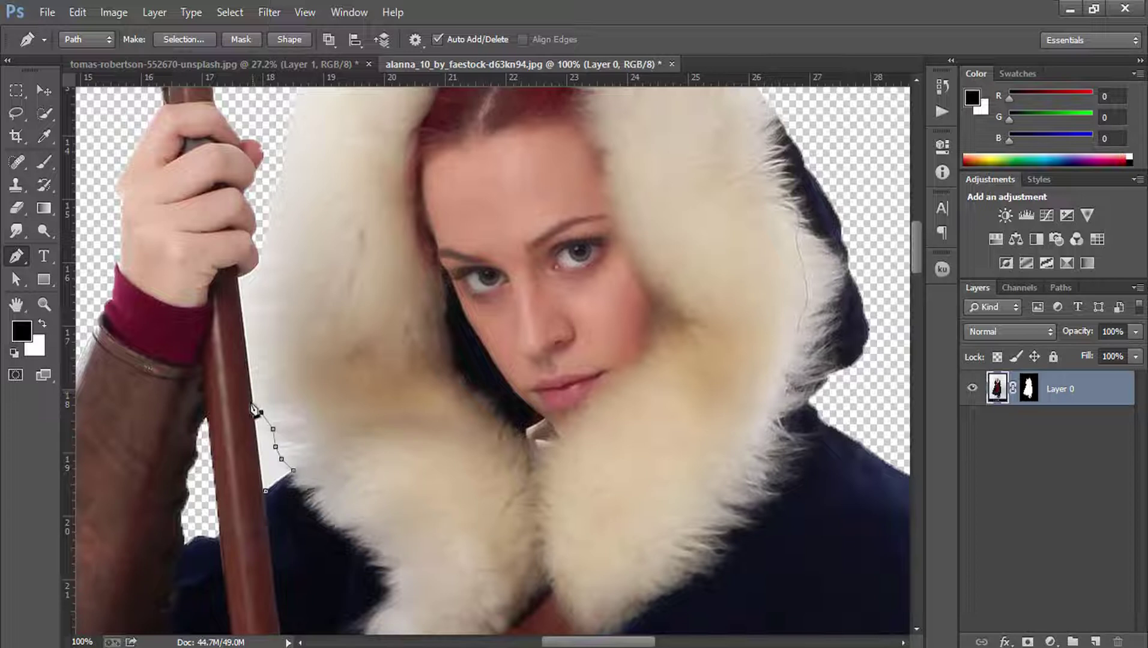
pyautogui.click(266, 492)
pyautogui.hotkey('ctrl', 'Return')
pyautogui.hotkey('alt', 'BackSpace')
pyautogui.hotkey('ctrl', 'd')
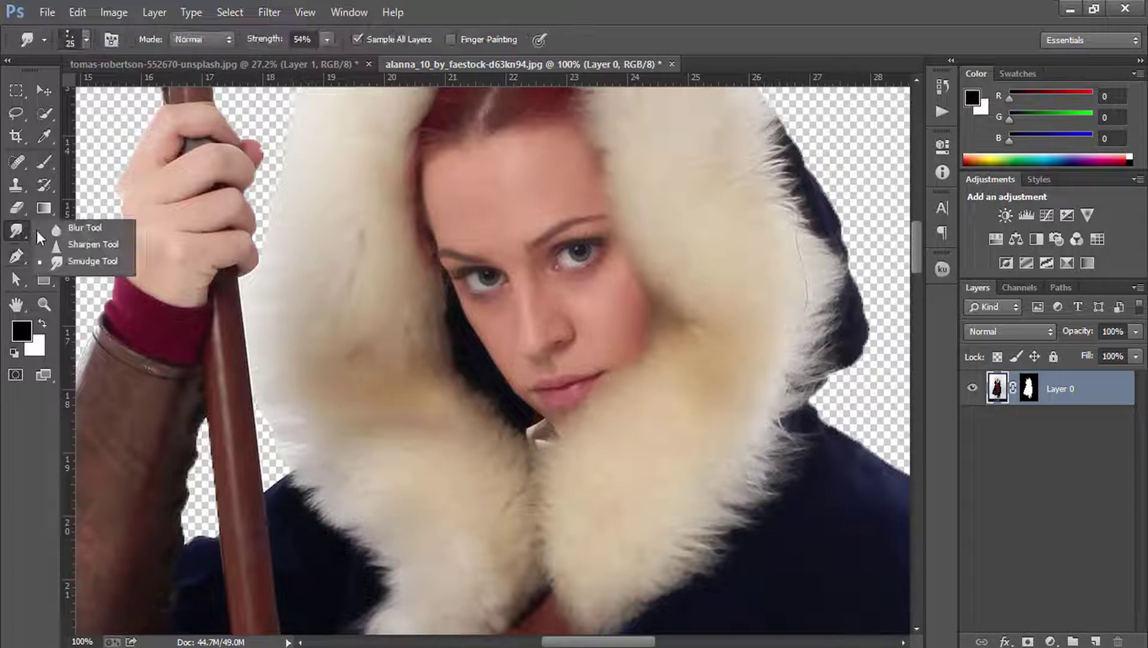
# - Blur the fur edge beside the staff and fit the whole image on screen
pyautogui.moveTo(17, 231); pyautogui.dragTo(84, 225)
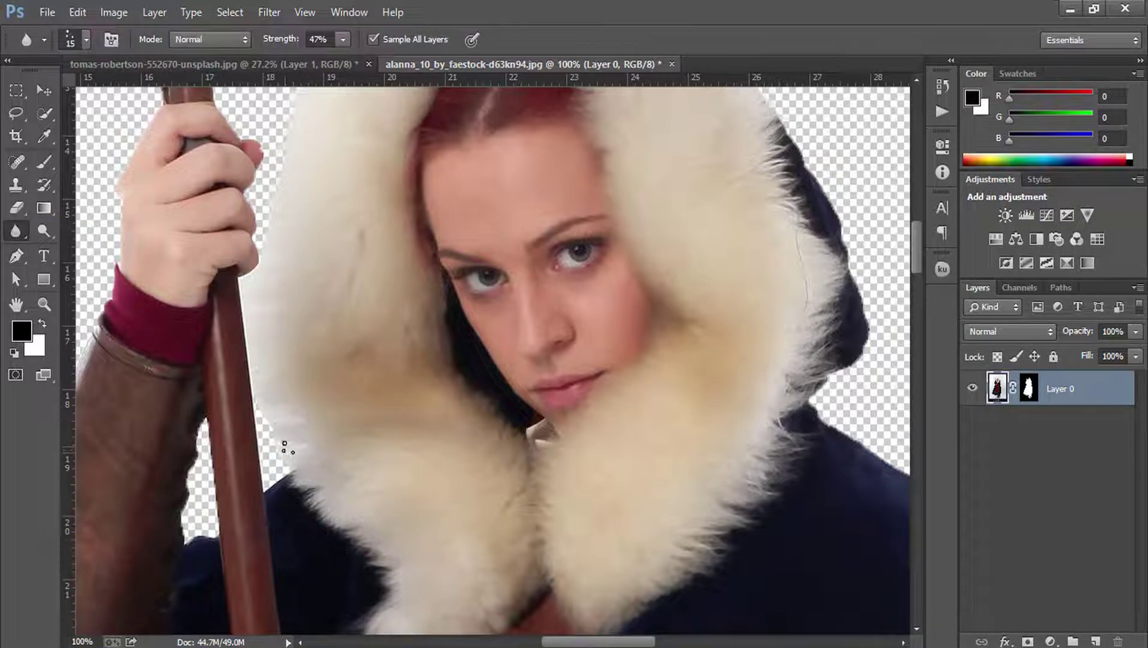
pyautogui.moveTo(285, 447); pyautogui.dragTo(274, 462)
pyautogui.moveTo(282, 424); pyautogui.dragTo(265, 428)
pyautogui.hotkey('ctrl', '0')
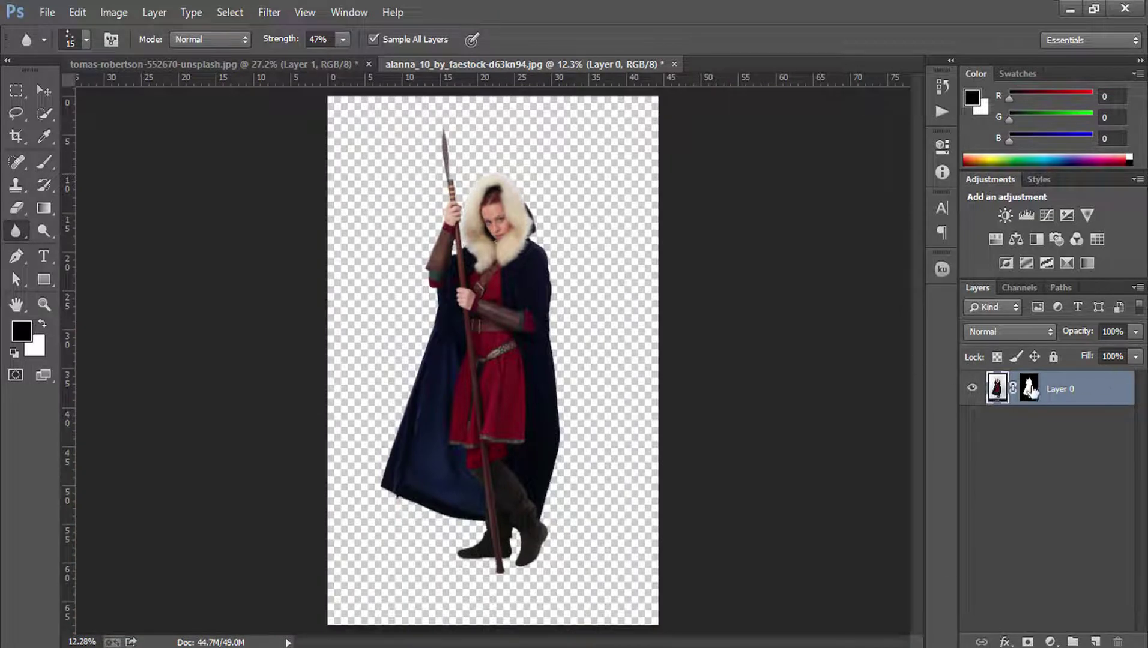
# - Apply the layer mask and drag the cut-out woman into the landscape document
pyautogui.rightClick(1029, 389)
pyautogui.click(1006, 445)
pyautogui.click(43, 90)
pyautogui.moveTo(499, 282)
pyautogui.mouseDown()
pyautogui.moveTo(252, 125)
pyautogui.moveTo(201, 63)
pyautogui.moveTo(606, 431)
pyautogui.moveTo(610, 419)
pyautogui.mouseUp()
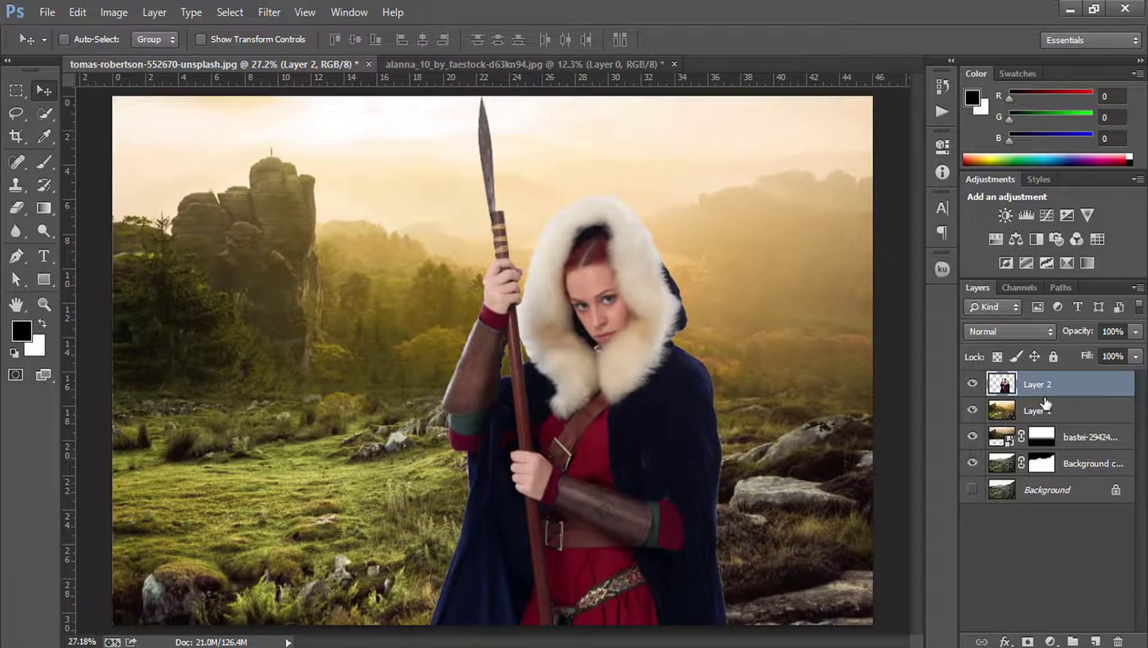
# - Scale the woman to about a third and stand her on the right-hand rocks
pyautogui.hotkey('ctrl', 't')
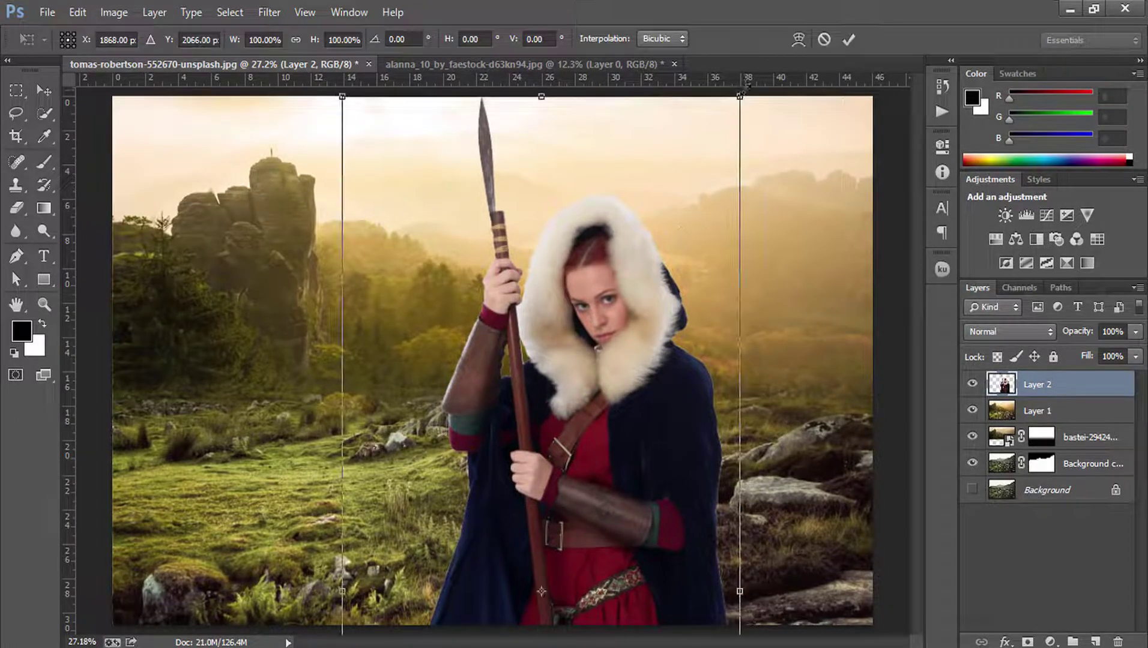
pyautogui.moveTo(740, 96); pyautogui.dragTo(614, 408)
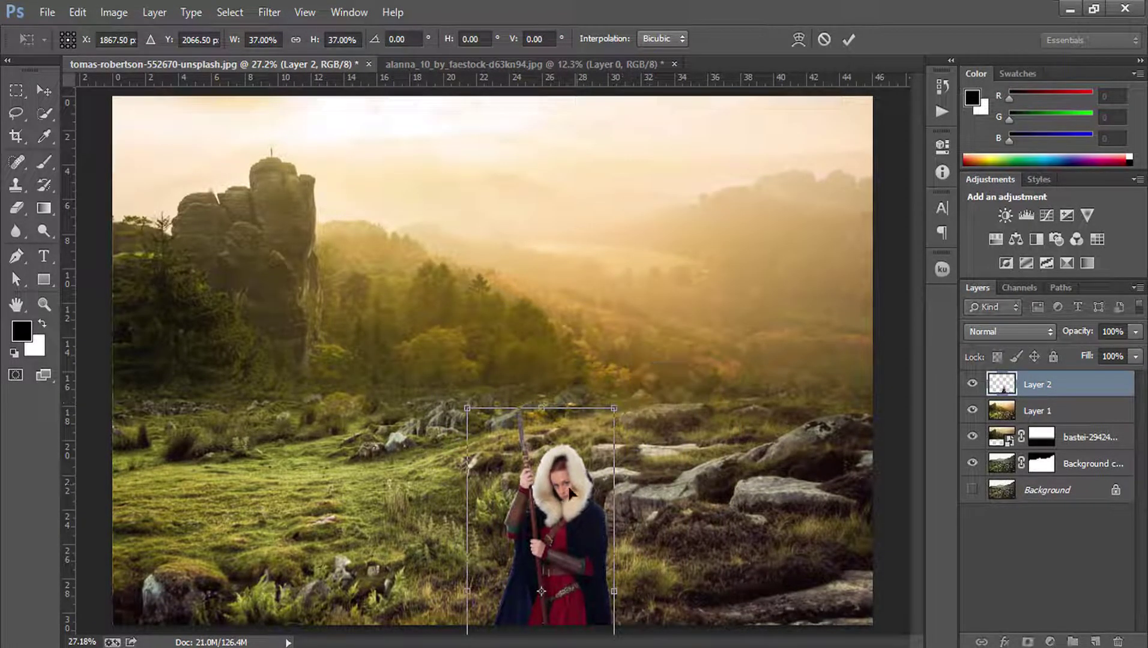
pyautogui.moveTo(570, 494); pyautogui.dragTo(643, 223)
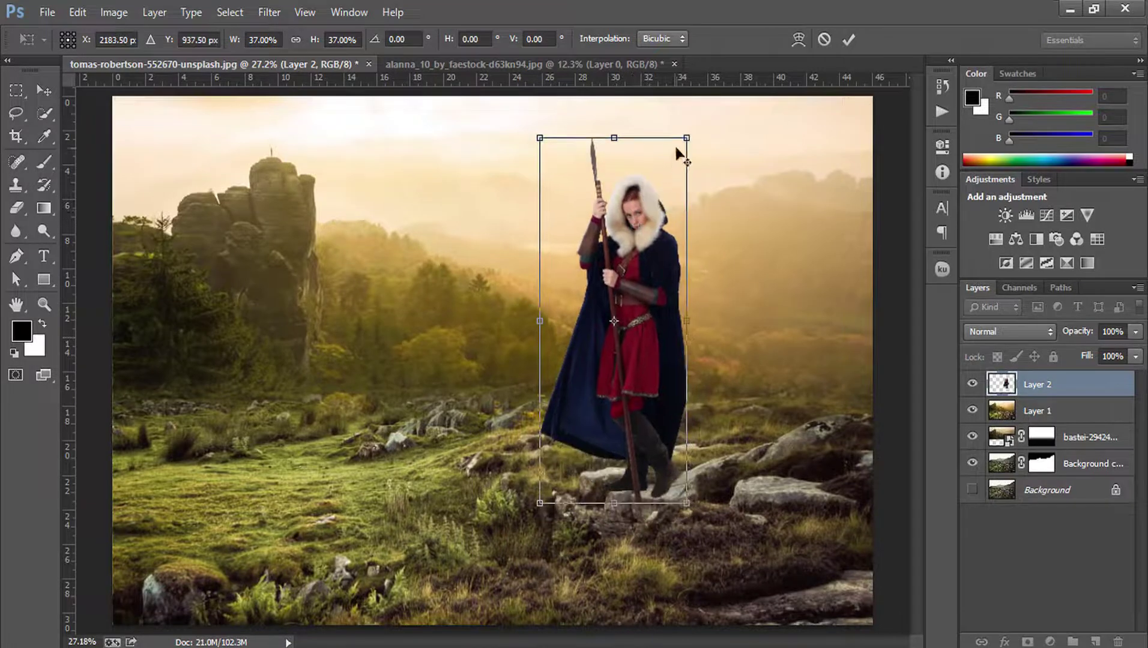
pyautogui.moveTo(686, 138); pyautogui.dragTo(680, 177)
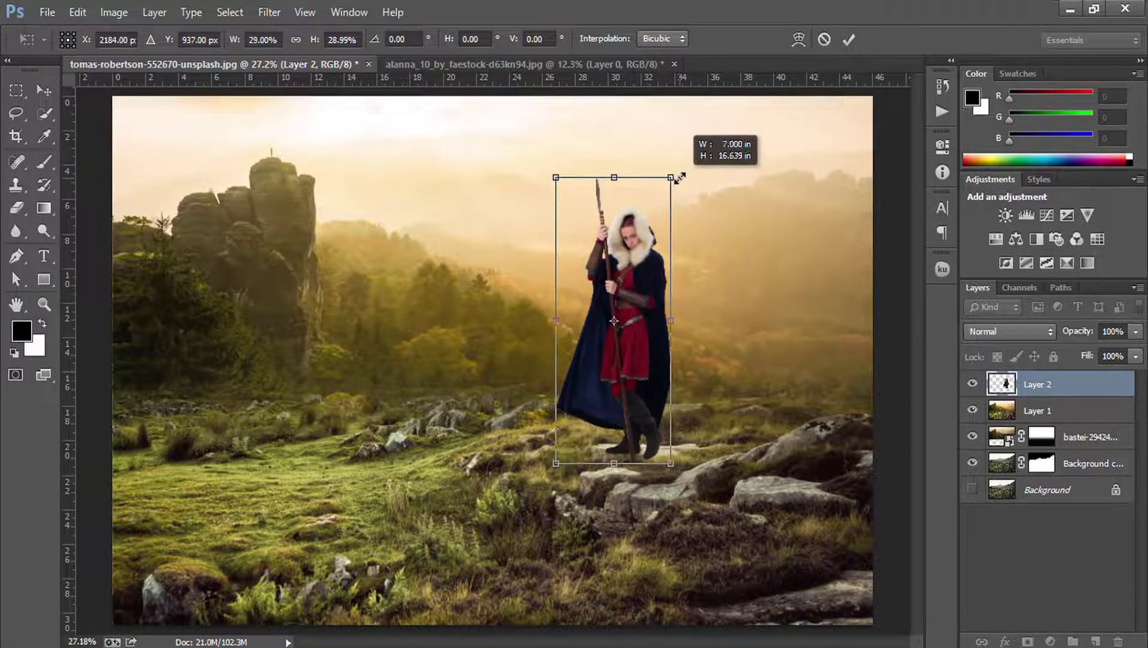
pyautogui.moveTo(606, 266)
pyautogui.mouseDown()
pyautogui.moveTo(742, 299)
pyautogui.moveTo(624, 299)
pyautogui.mouseUp()
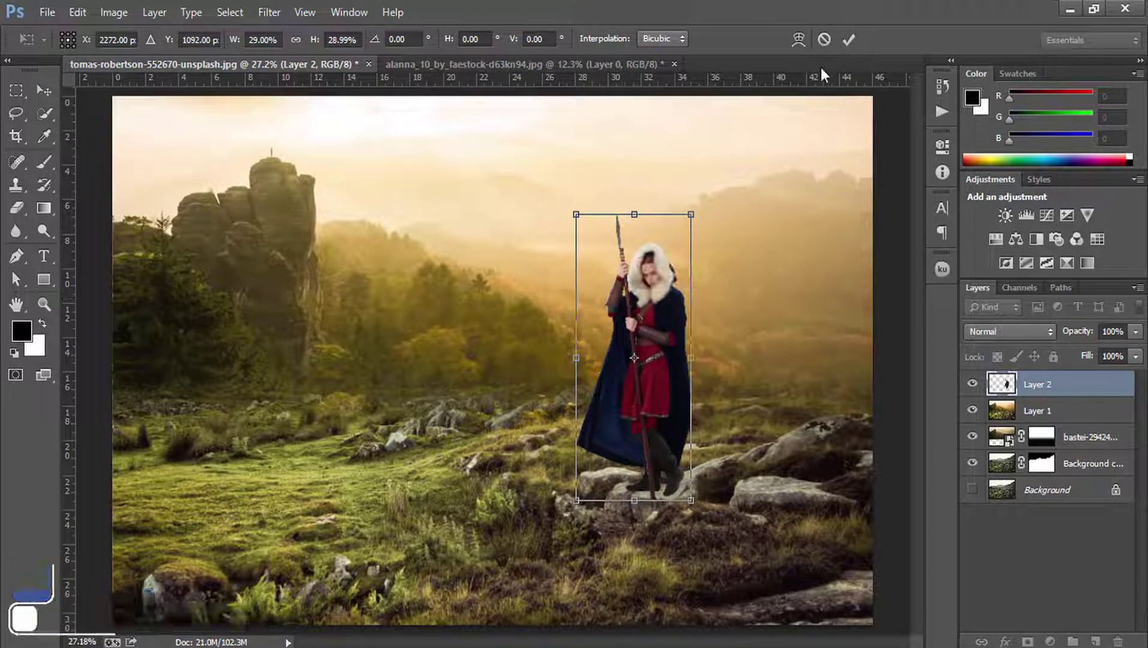
pyautogui.click(850, 47)
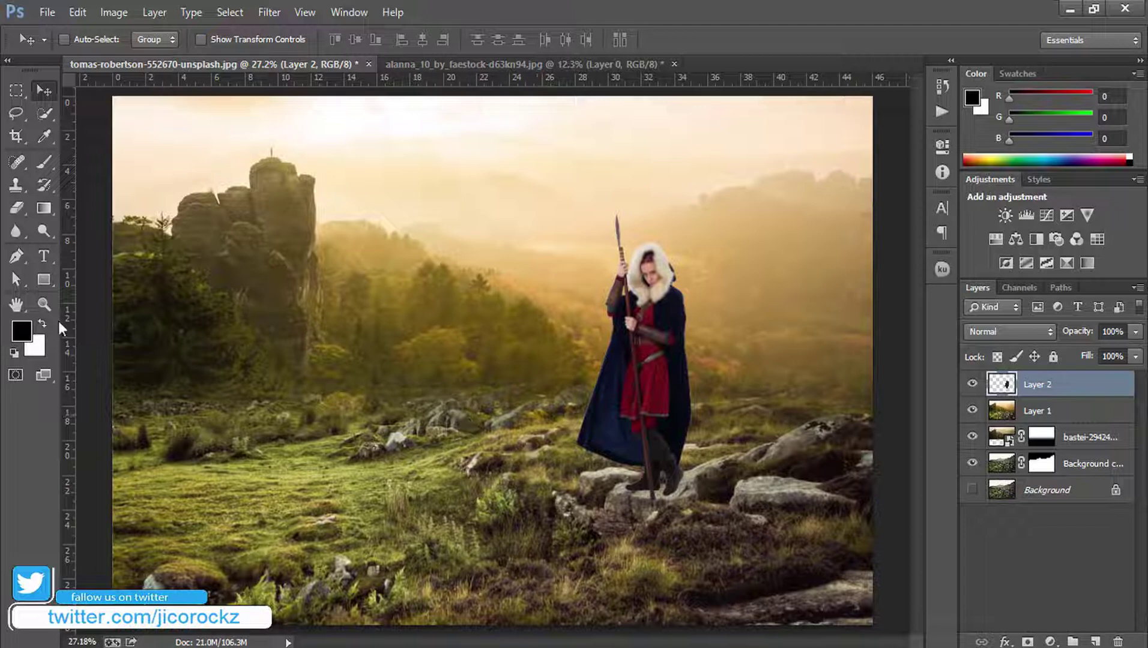
pyautogui.click(44, 304)
# - Zoom in around the boots and add a new empty shadow layer
pyautogui.moveTo(648, 490); pyautogui.dragTo(711, 499)
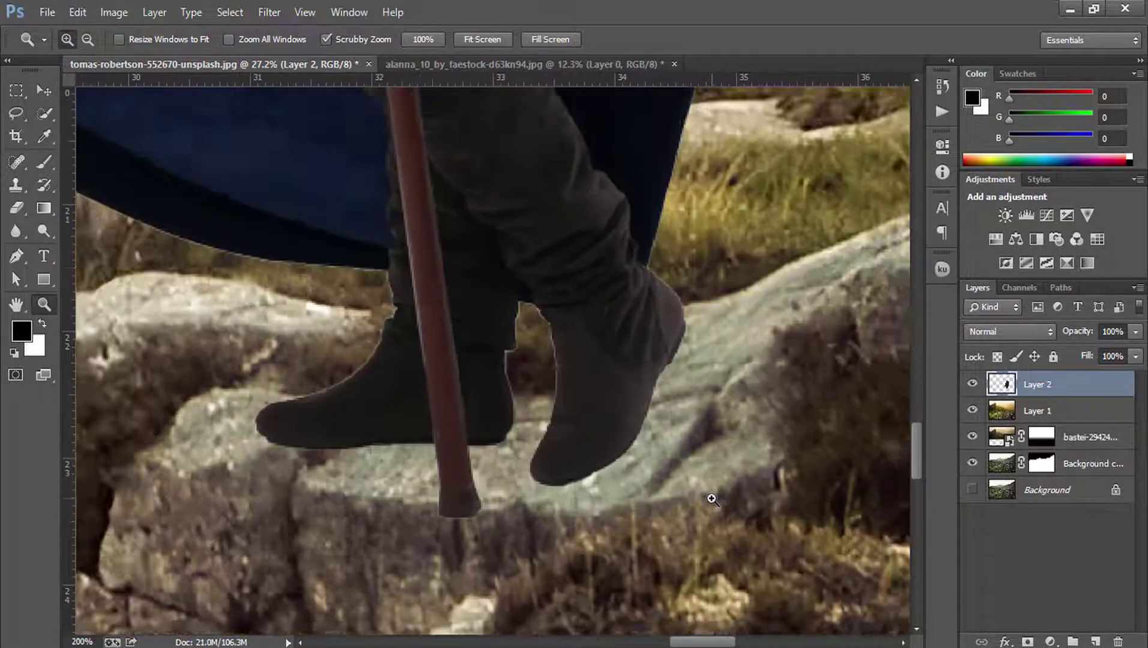
pyautogui.keyDown('alt'); pyautogui.click(621, 483); pyautogui.keyUp('alt')
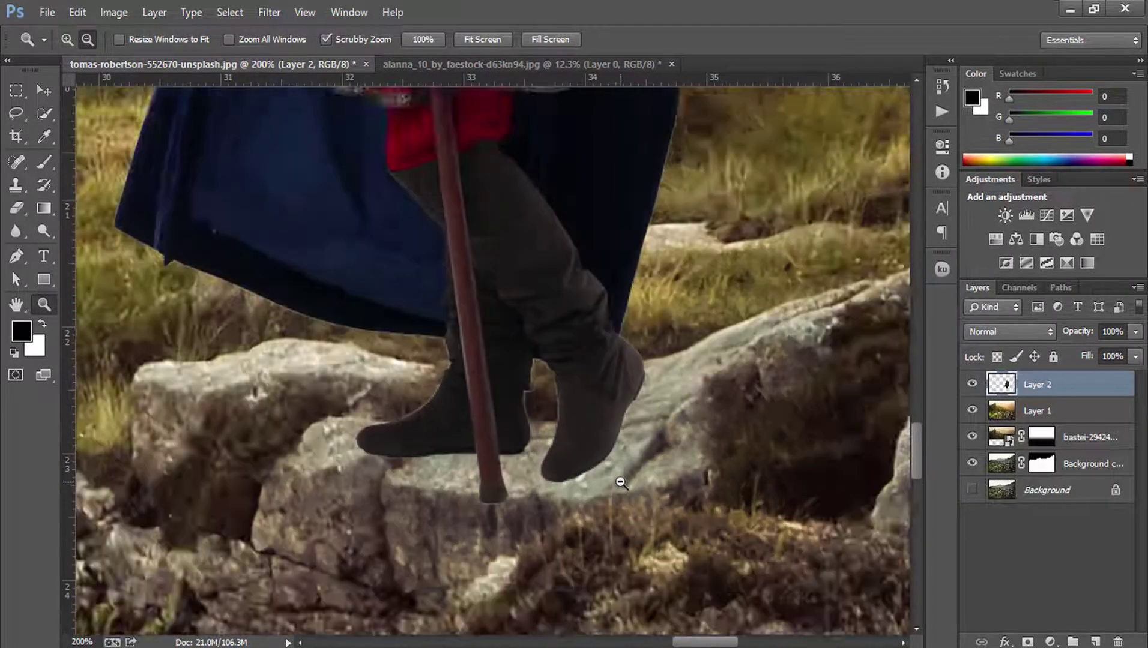
pyautogui.keyDown('alt'); pyautogui.click(621, 483); pyautogui.keyUp('alt')
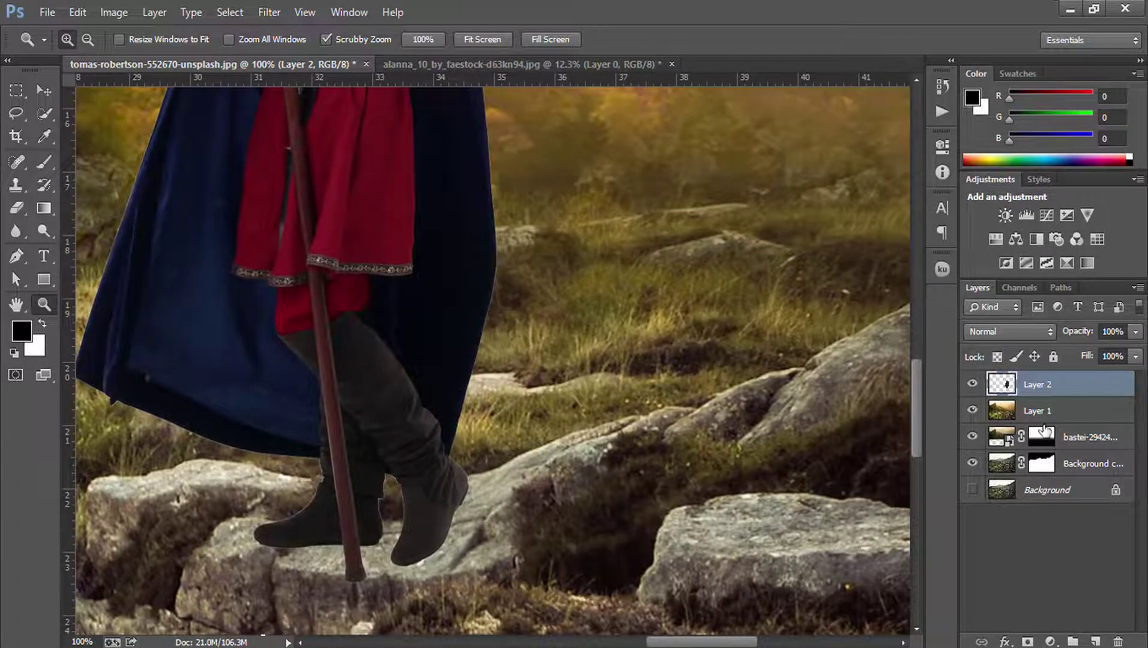
pyautogui.keyDown('ctrl'); pyautogui.click(1095, 641); pyautogui.keyUp('ctrl')
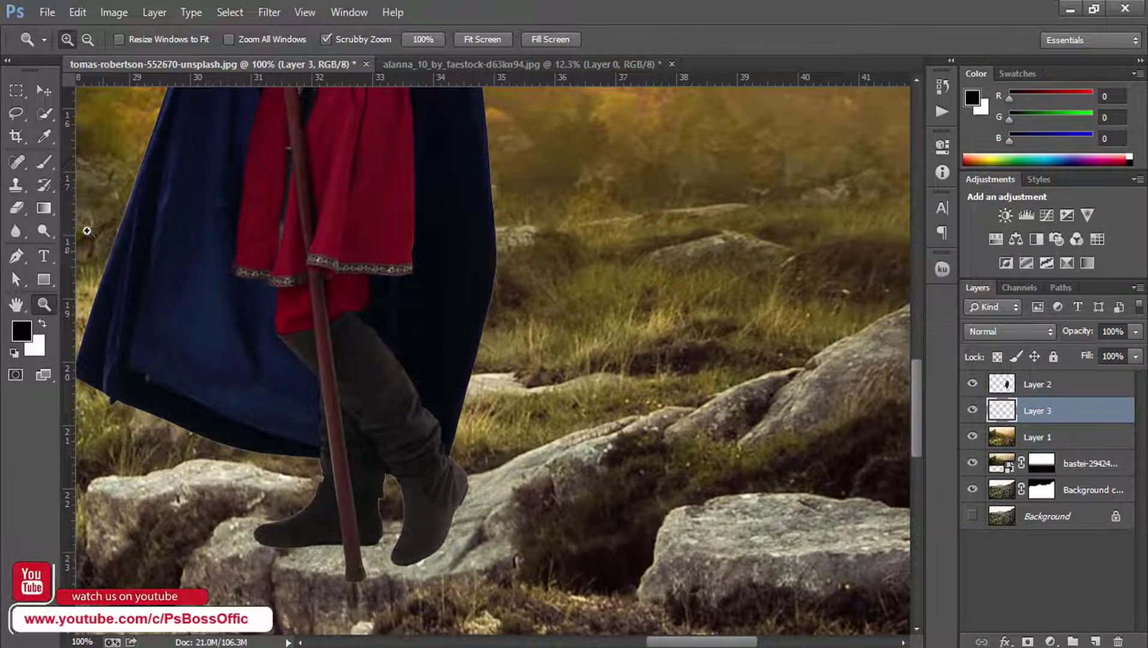
# - Set up a small soft round brush with flow around 61%
pyautogui.rightClick(44, 162)
pyautogui.click(105, 161)
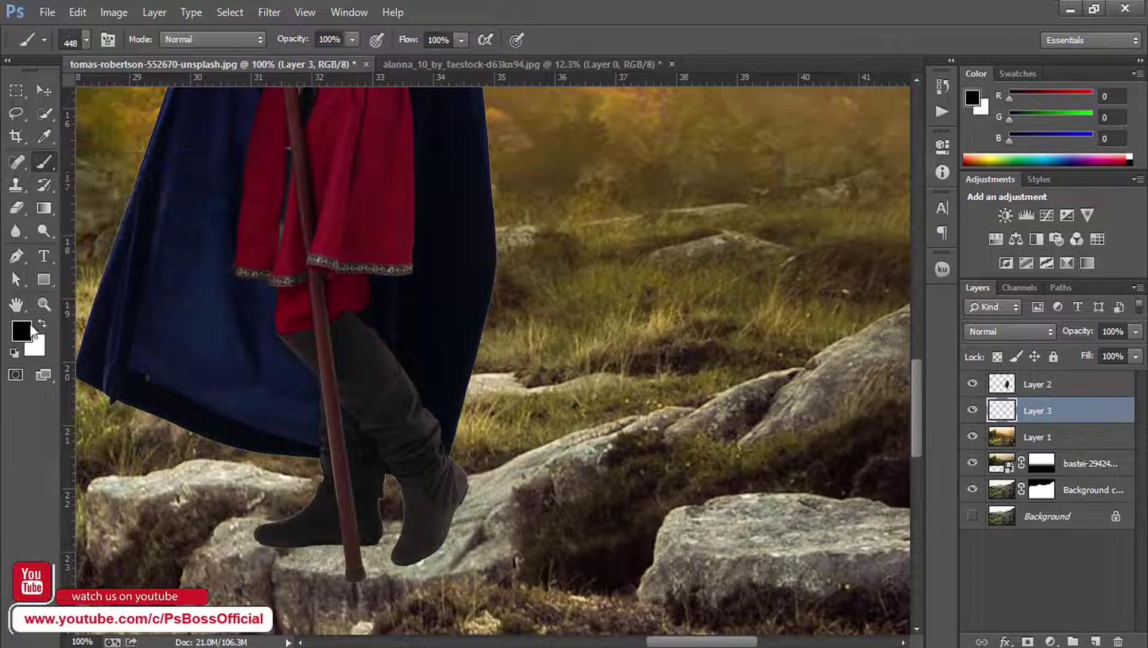
pyautogui.click(83, 42)
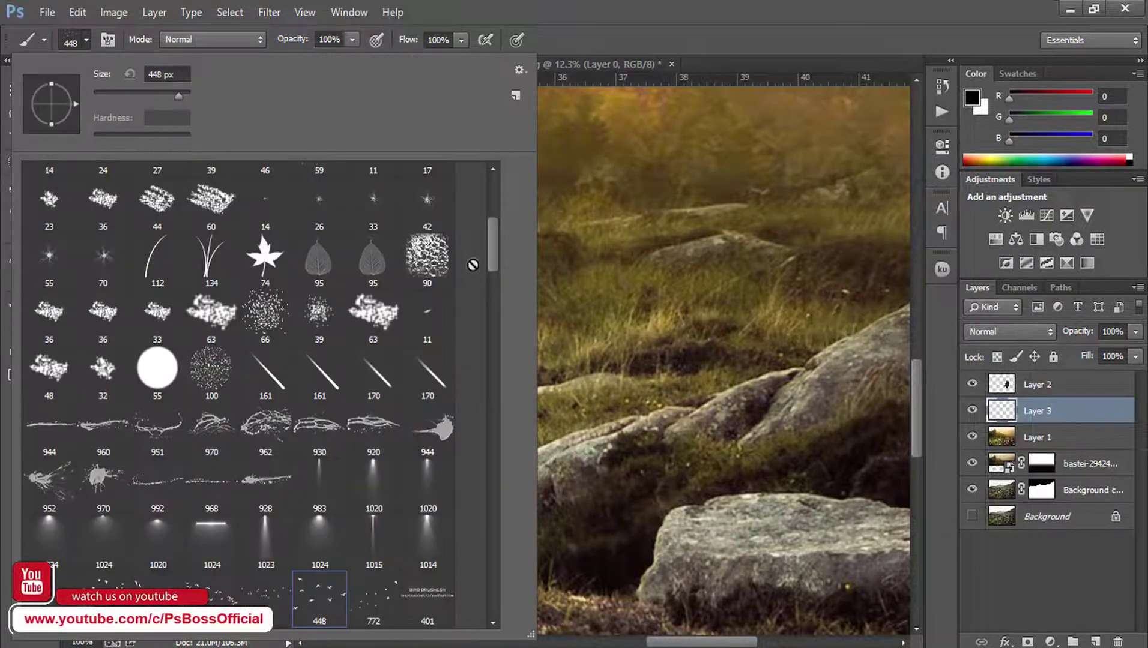
pyautogui.moveTo(492, 251); pyautogui.dragTo(499, 162)
pyautogui.click(63, 190)
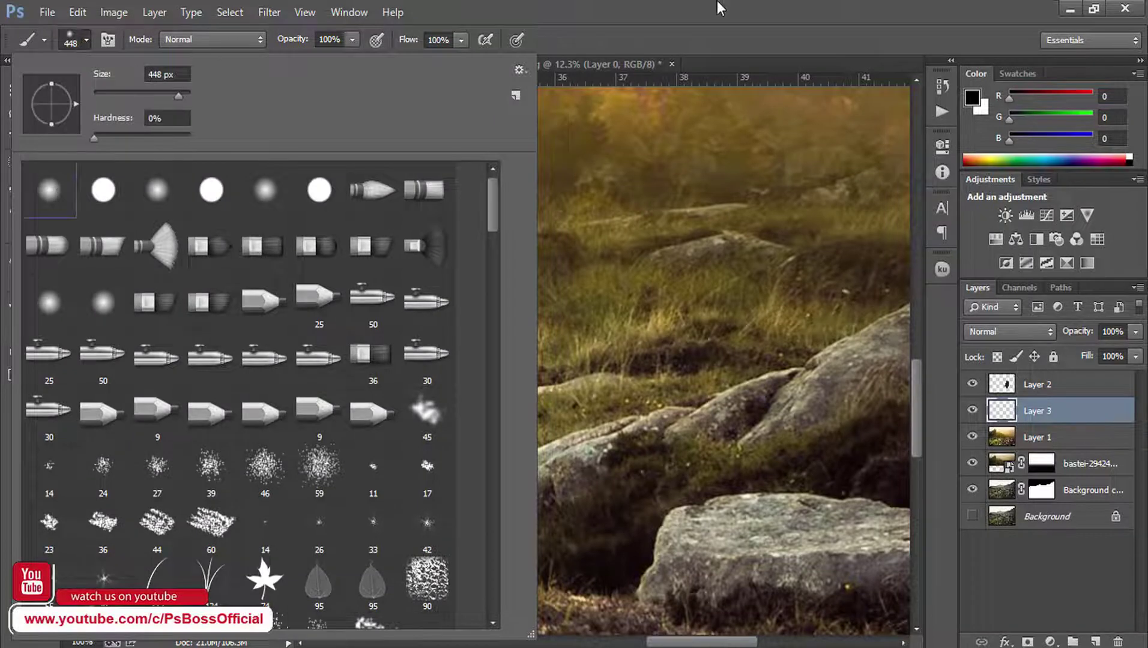
pyautogui.press('Return')
pyautogui.moveTo(408, 40); pyautogui.dragTo(368, 42)
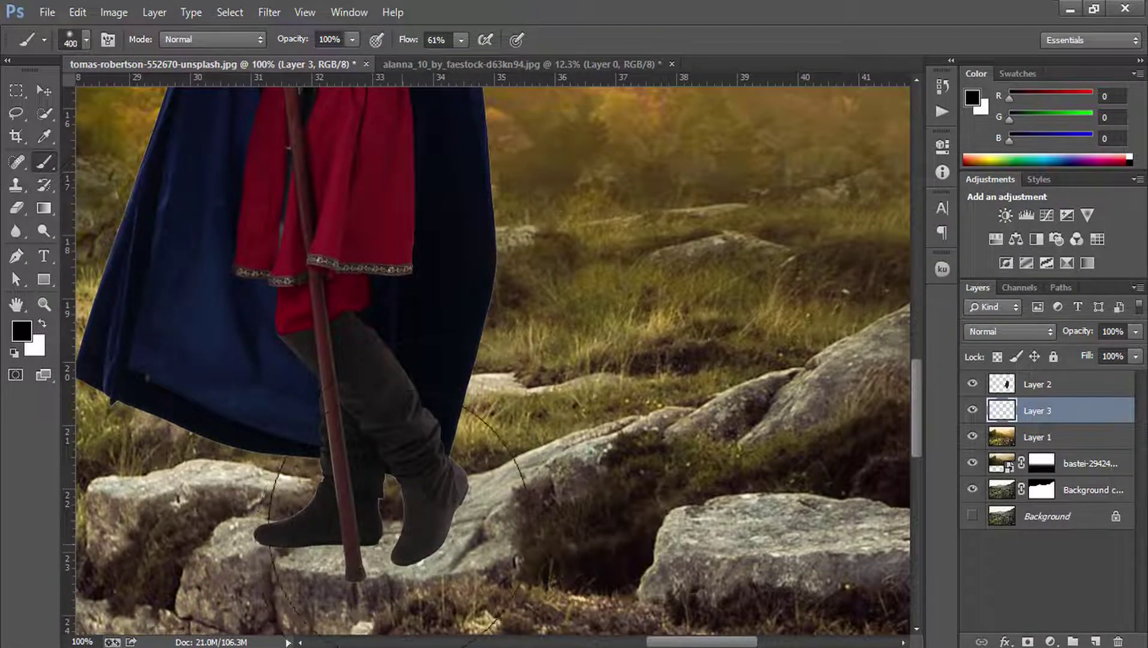
pyautogui.press('[')
pyautogui.press('[')
pyautogui.press('[')
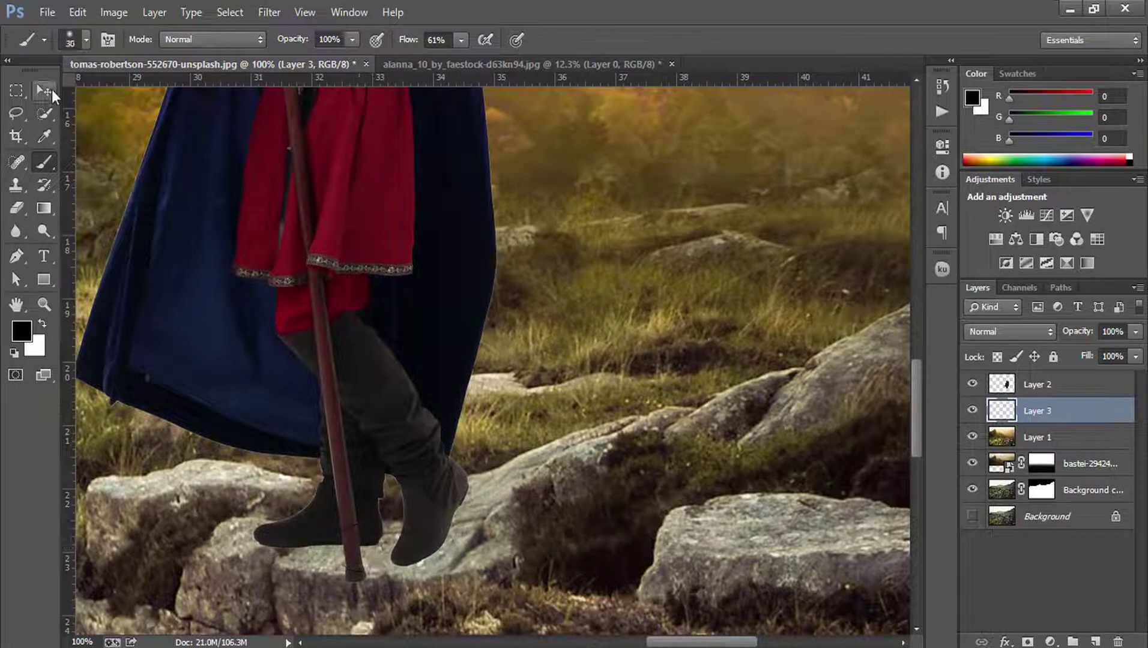
# - Nudge the cloaked figure's layer slightly up and right, then reselect the shadow layer
pyautogui.press('v')
pyautogui.moveTo(374, 382); pyautogui.dragTo(390, 355)
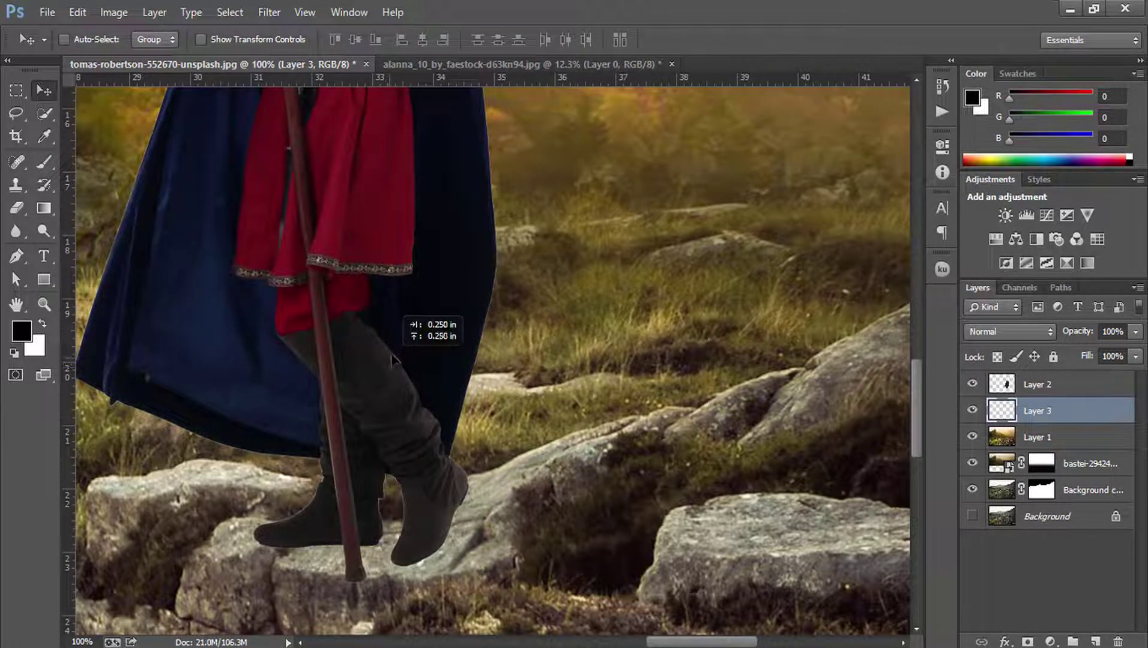
pyautogui.click(1066, 387)
pyautogui.moveTo(412, 408); pyautogui.dragTo(420, 400)
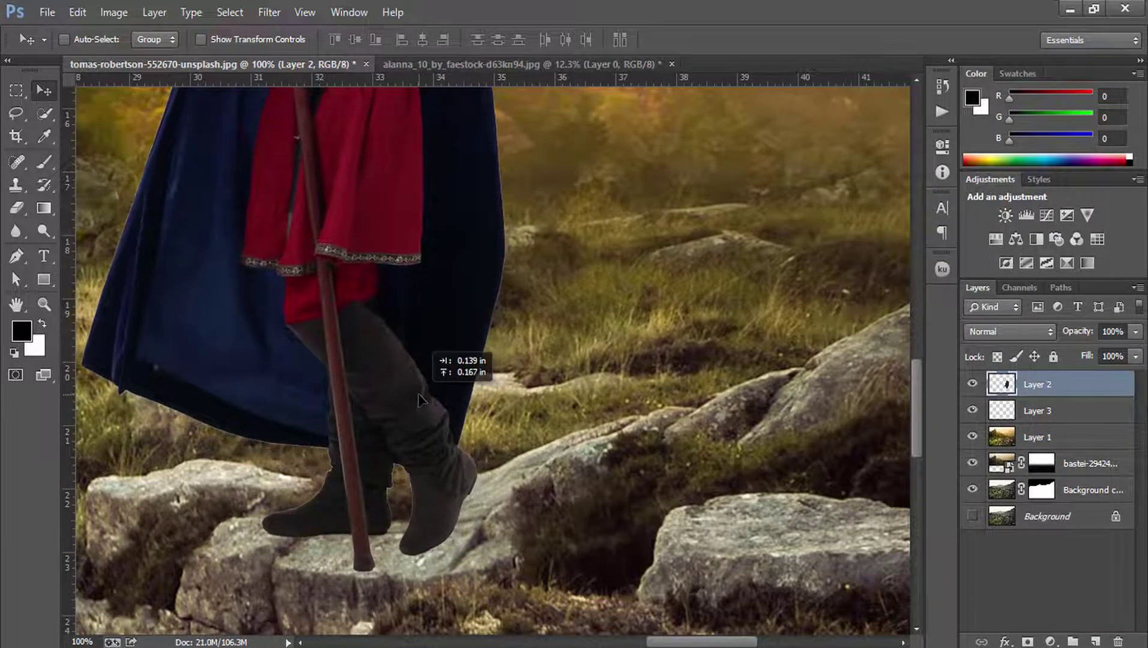
pyautogui.click(1066, 413)
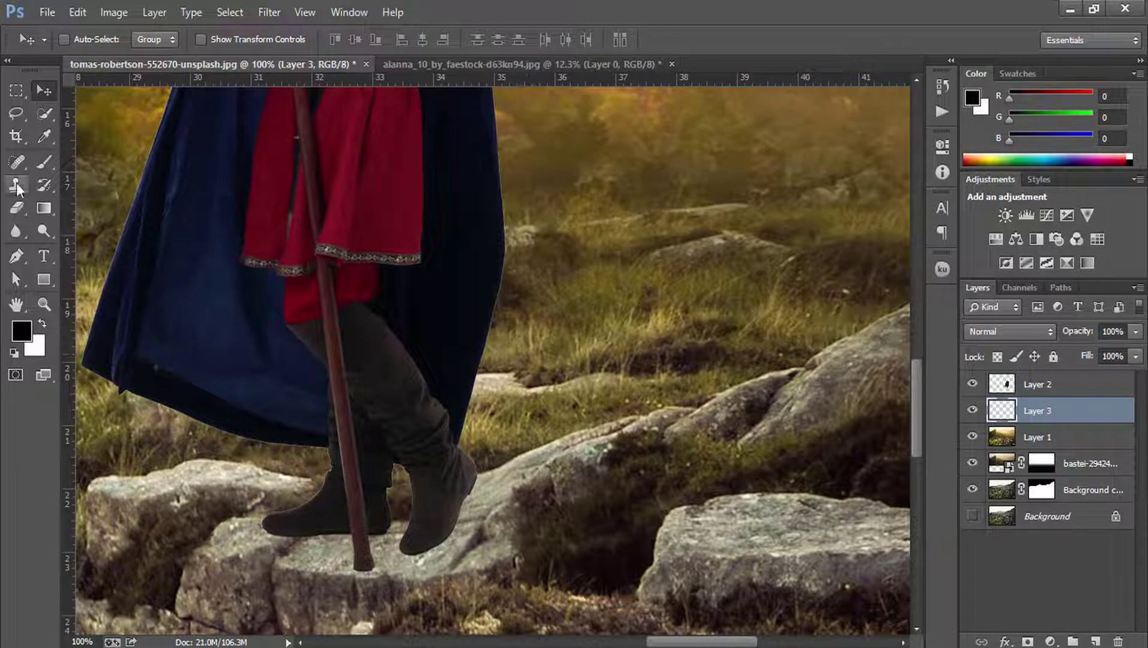
# - Paint a soft black shadow under and beside the right boot on the rock
pyautogui.rightClick(44, 162)
pyautogui.click(96, 159)
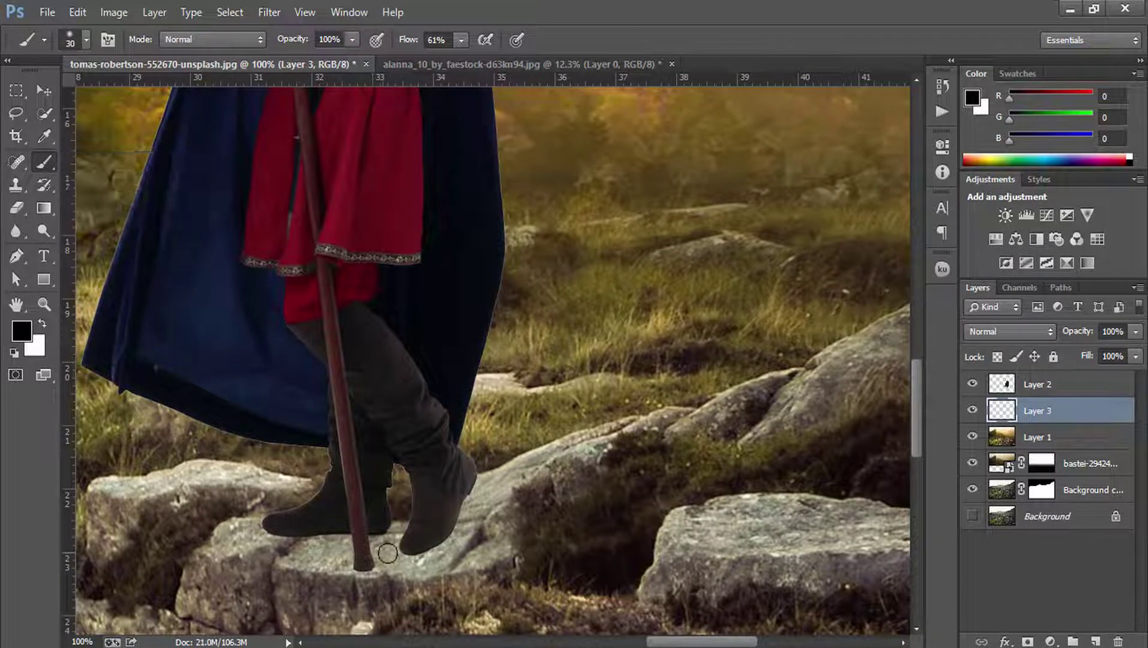
pyautogui.moveTo(388, 553)
pyautogui.mouseDown()
pyautogui.moveTo(408, 553)
pyautogui.moveTo(479, 503)
pyautogui.moveTo(447, 537)
pyautogui.moveTo(536, 474)
pyautogui.mouseUp()
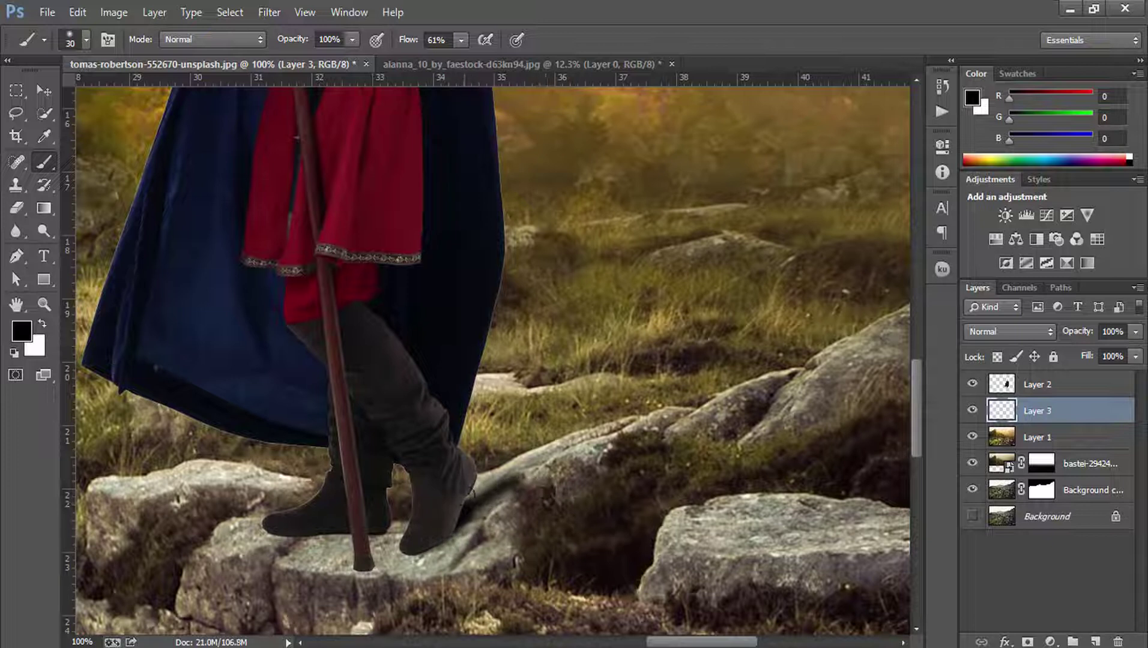
pyautogui.moveTo(471, 491); pyautogui.dragTo(508, 500)
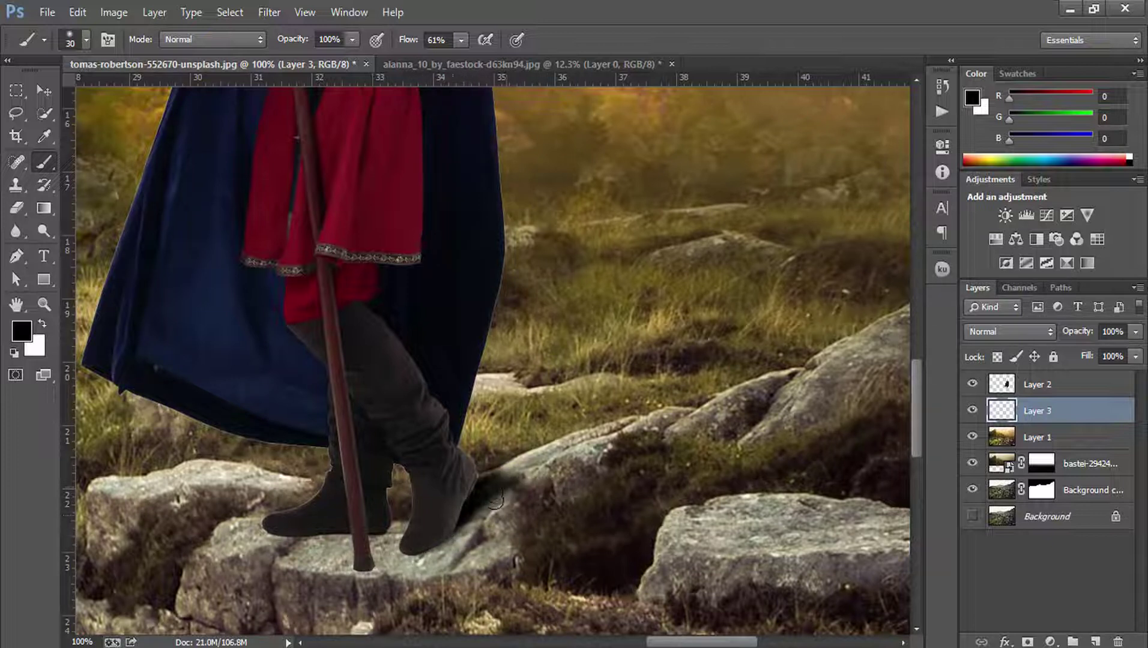
pyautogui.moveTo(474, 503); pyautogui.dragTo(521, 476)
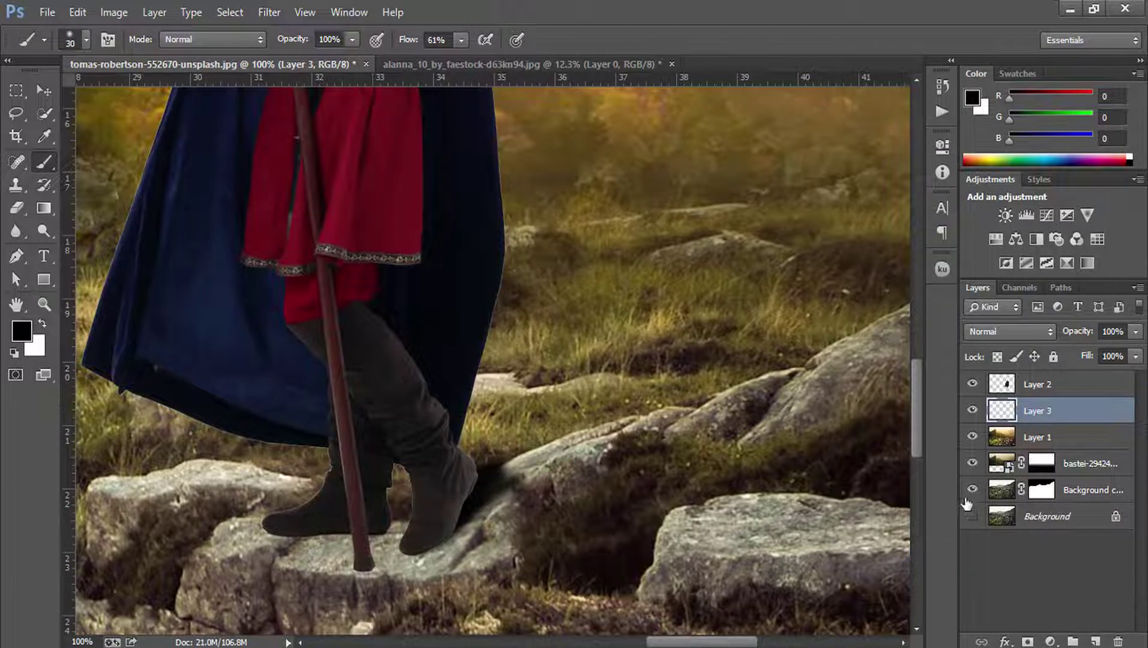
pyautogui.click(16, 208)
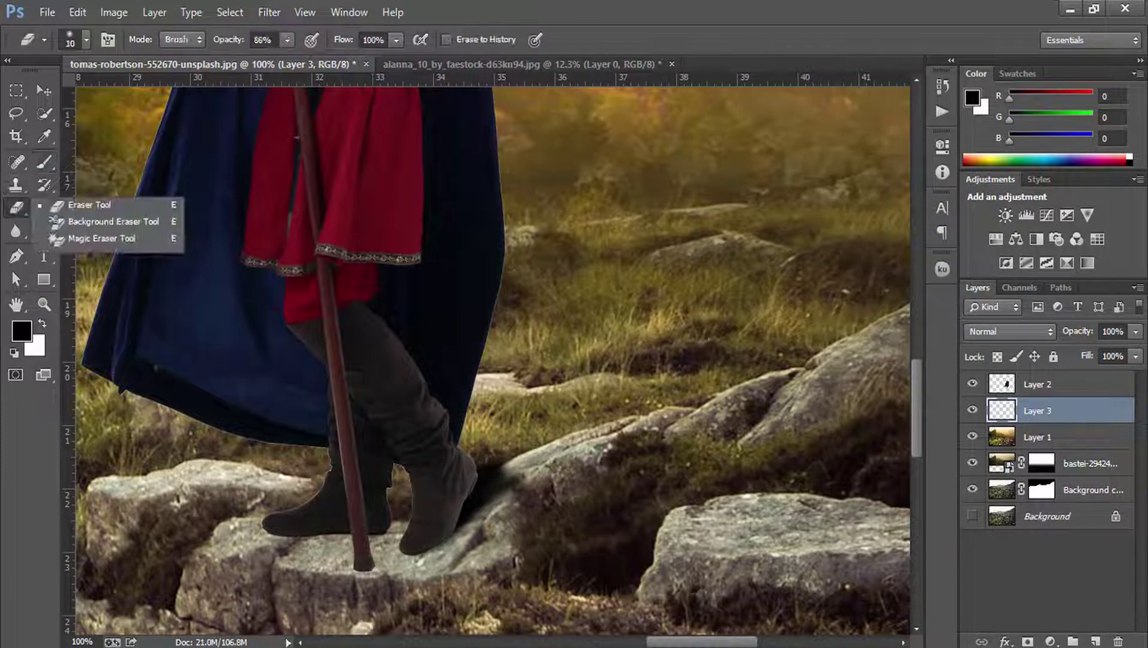
# - Erase part of the shadow beside the right boot and lower layer opacity to 74%
pyautogui.click(90, 205)
pyautogui.press(']')
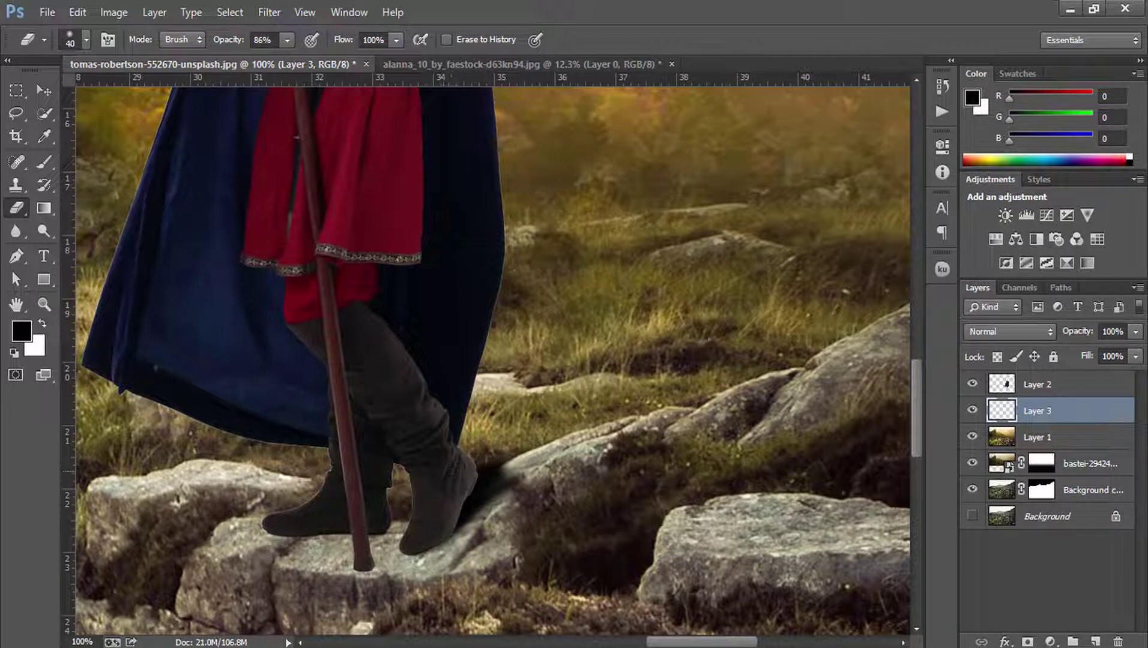
pyautogui.moveTo(480, 472); pyautogui.dragTo(504, 467)
pyautogui.moveTo(483, 538); pyautogui.dragTo(541, 462)
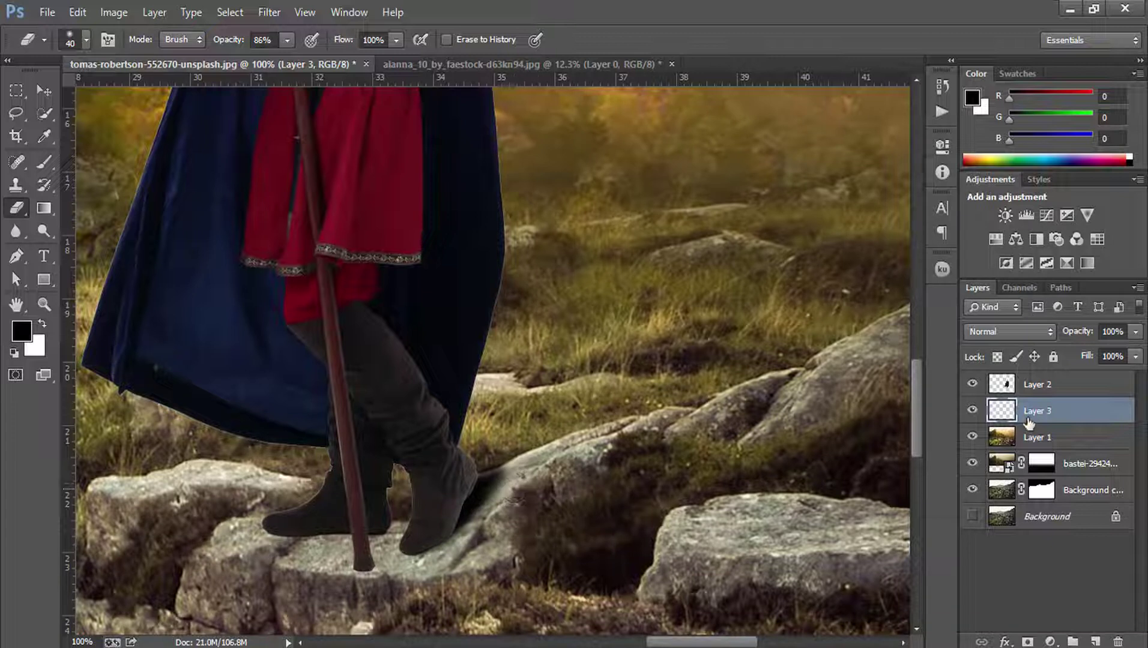
pyautogui.moveTo(1088, 336); pyautogui.dragTo(1066, 337)
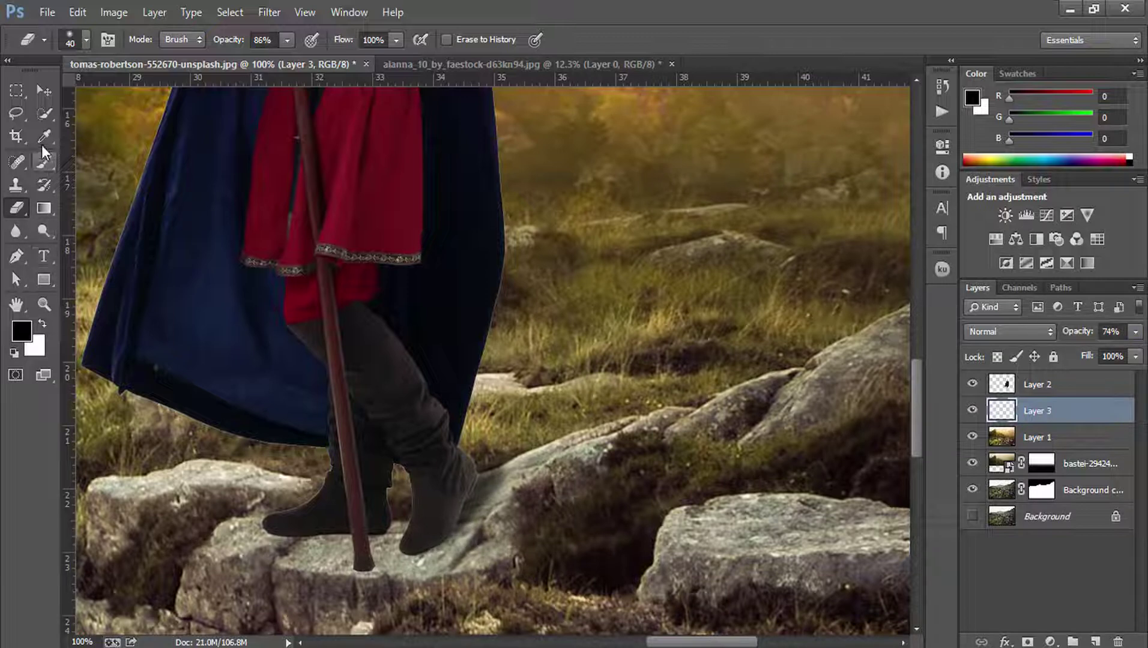
# - At about 77% brush opacity, paint shadow under both boots and the staff tip
pyautogui.click(44, 161)
pyautogui.click(180, 156)
pyautogui.moveTo(295, 41); pyautogui.dragTo(283, 44)
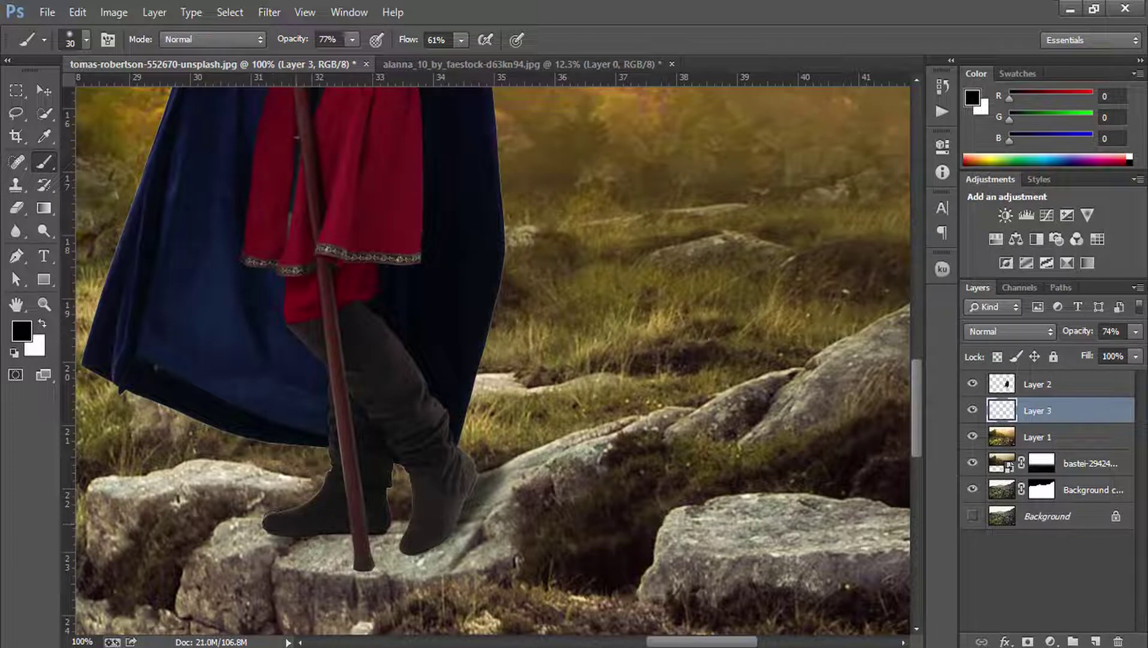
pyautogui.moveTo(313, 539)
pyautogui.mouseDown()
pyautogui.moveTo(387, 539)
pyautogui.moveTo(358, 539)
pyautogui.mouseUp()
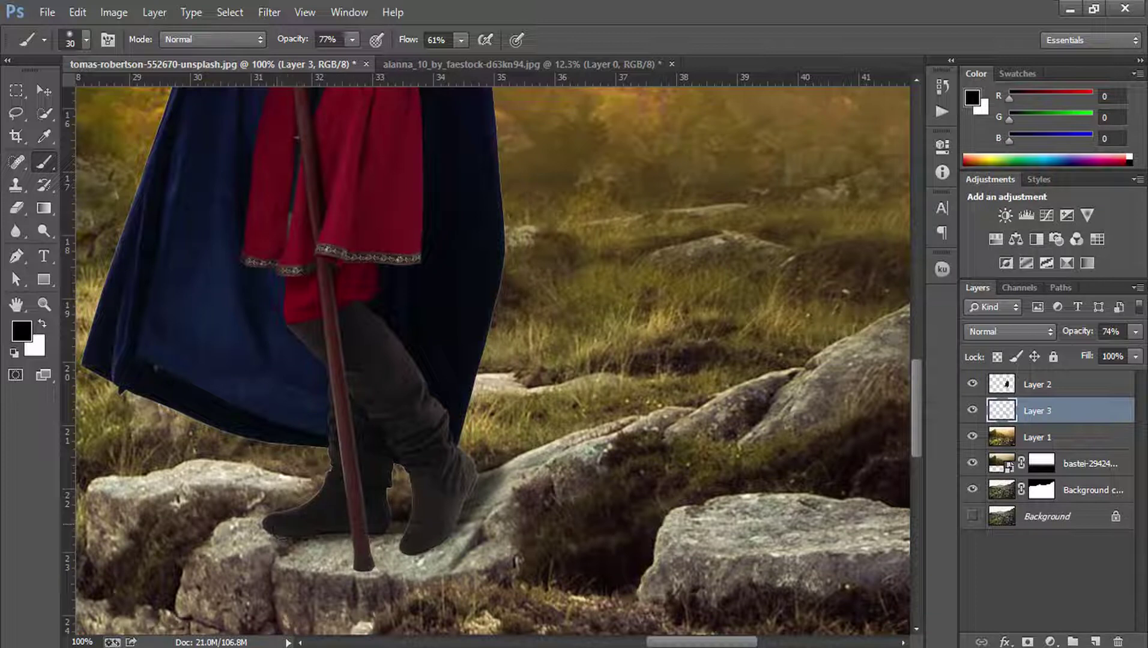
pyautogui.moveTo(327, 542); pyautogui.dragTo(269, 531)
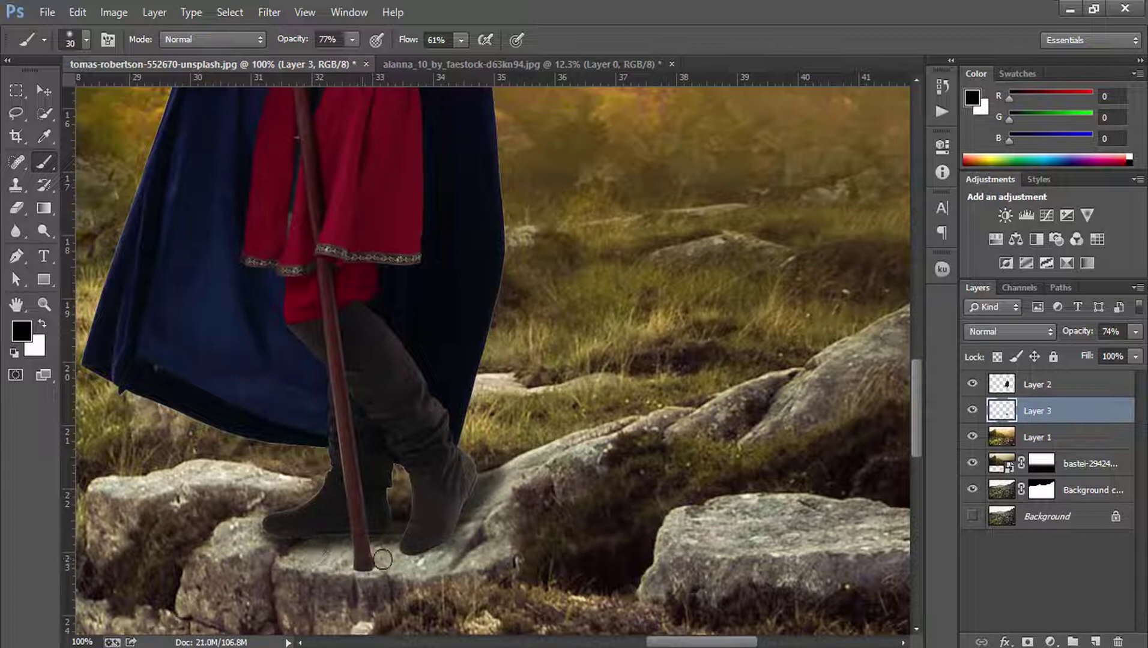
pyautogui.moveTo(382, 561); pyautogui.dragTo(363, 567)
pyautogui.moveTo(488, 521); pyautogui.dragTo(465, 534)
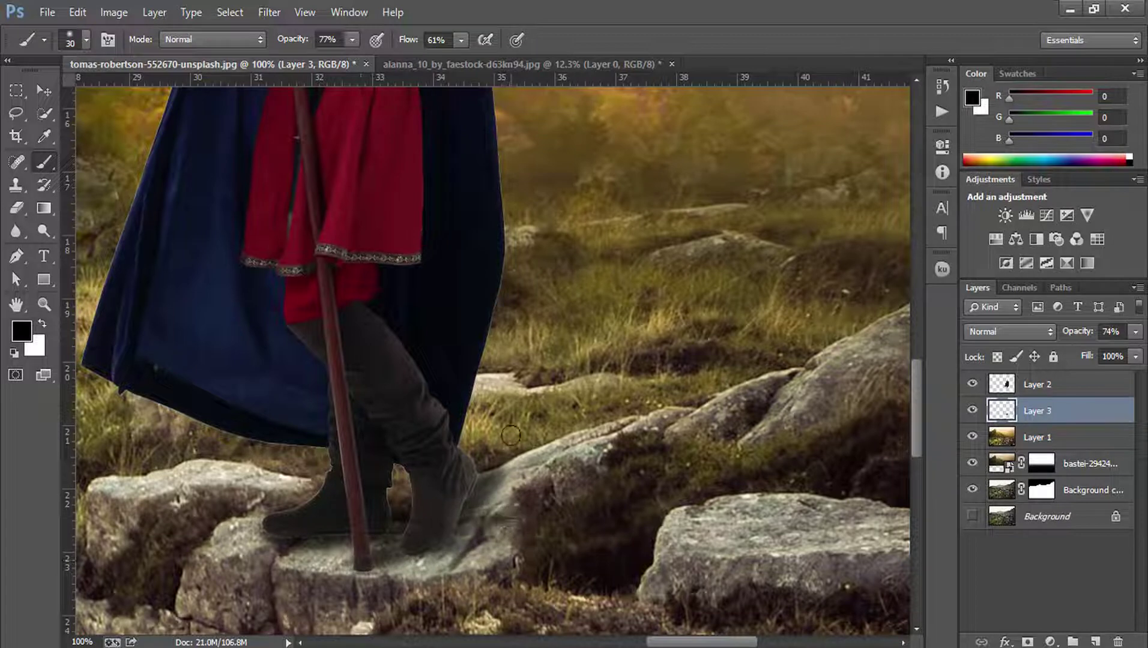
# - Erase shadow right of the toe, repaint along the boot front, then zoom onto the boots
pyautogui.click(16, 208)
pyautogui.moveTo(425, 565); pyautogui.dragTo(526, 534)
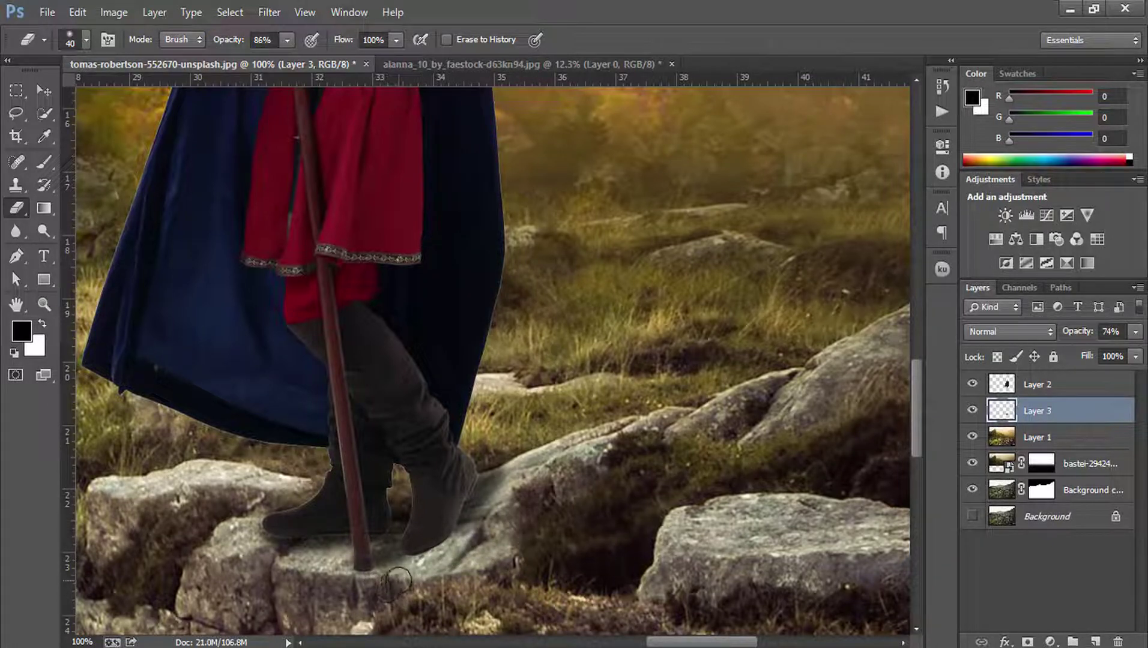
pyautogui.click(44, 161)
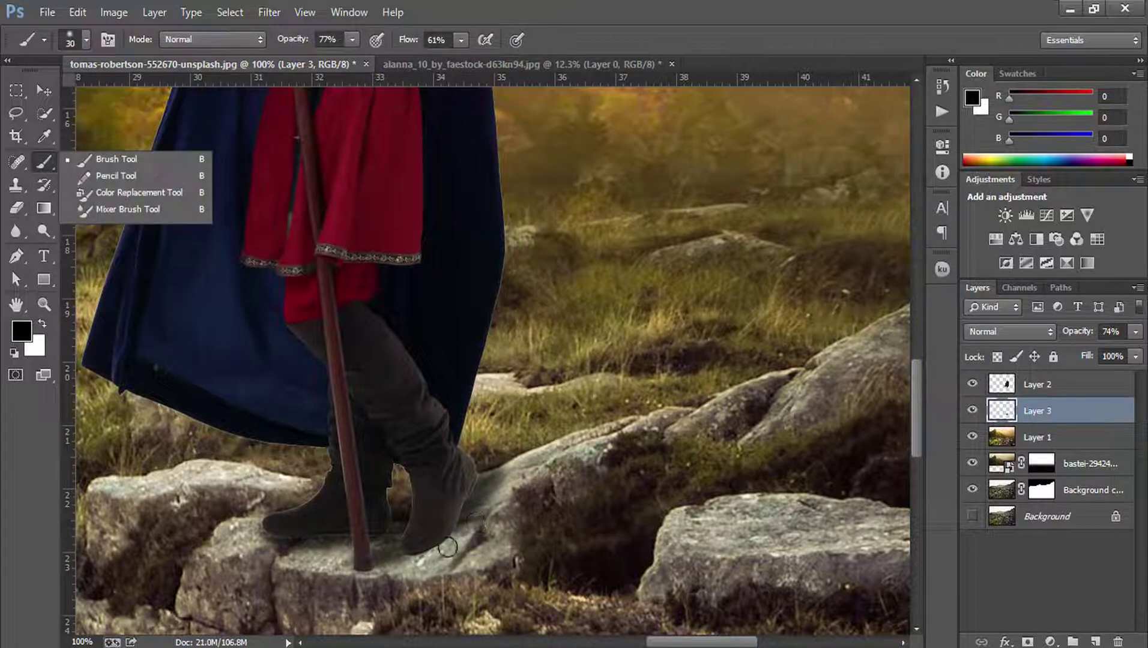
pyautogui.press('[')
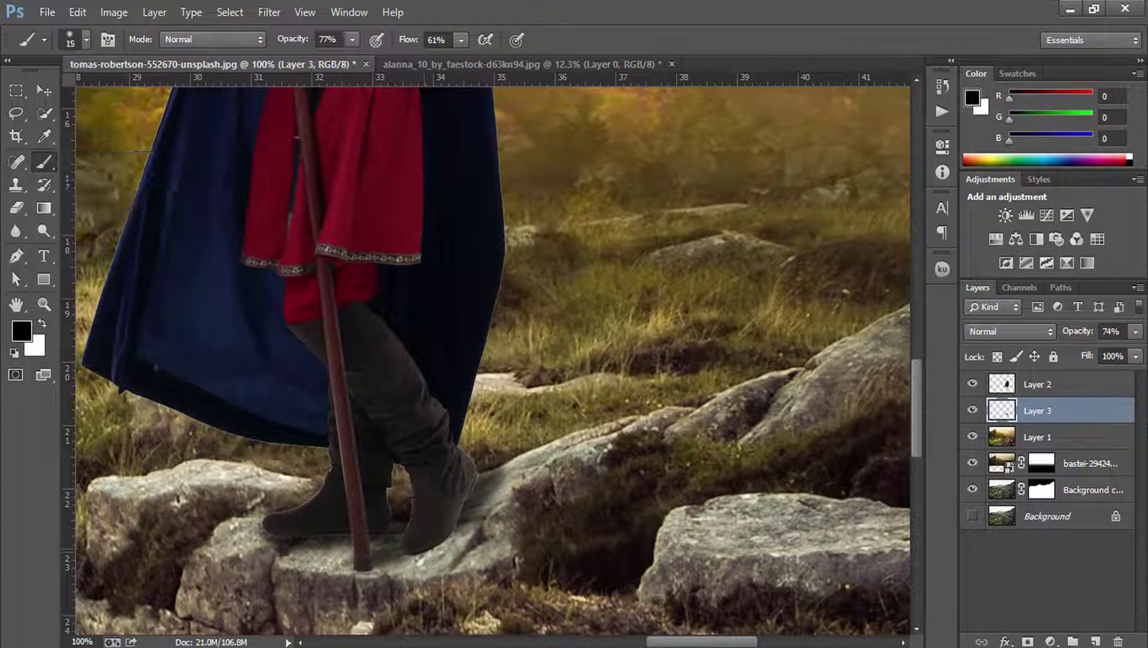
pyautogui.moveTo(442, 543); pyautogui.dragTo(575, 446)
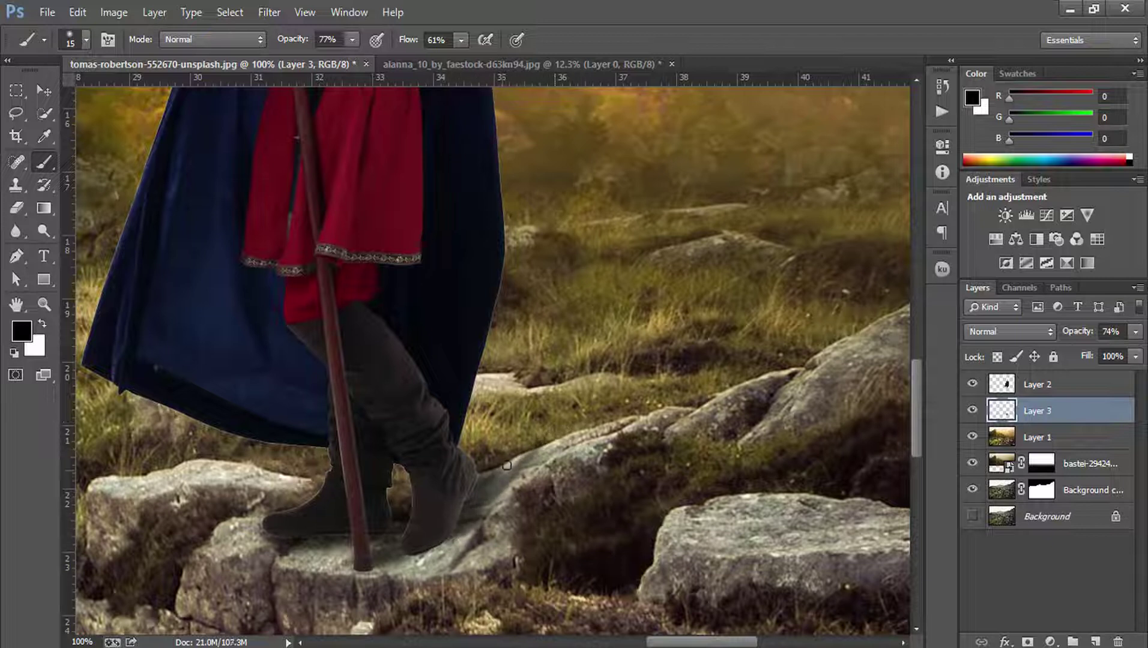
pyautogui.moveTo(508, 466); pyautogui.dragTo(552, 436)
pyautogui.click(16, 207)
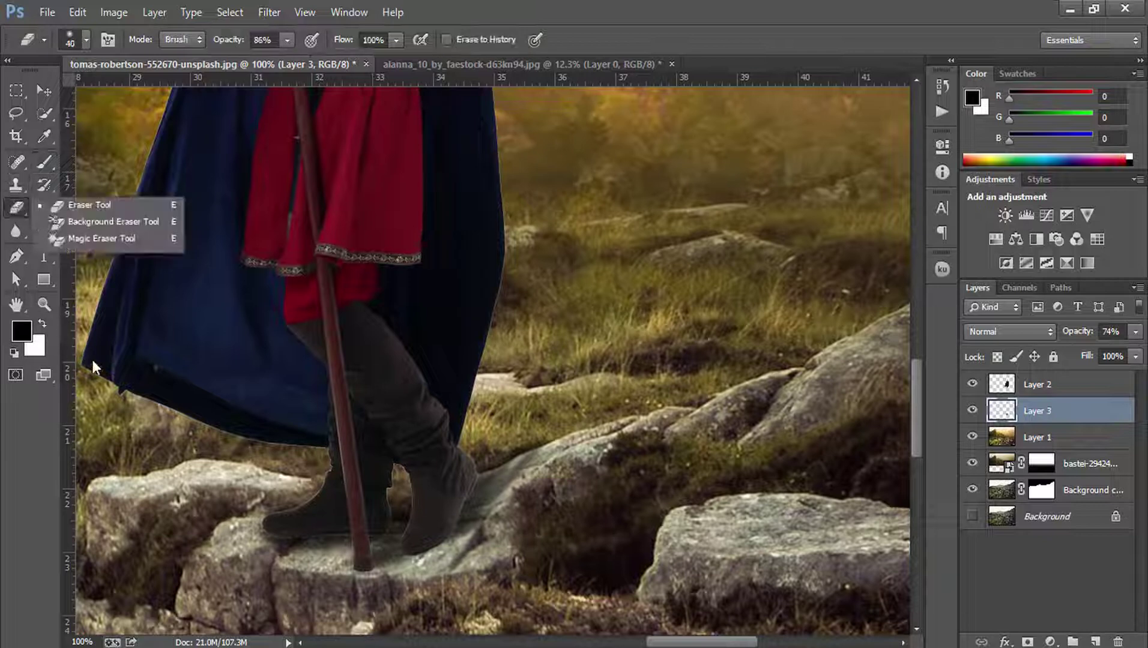
pyautogui.click(48, 312)
pyautogui.moveTo(474, 535); pyautogui.dragTo(645, 446)
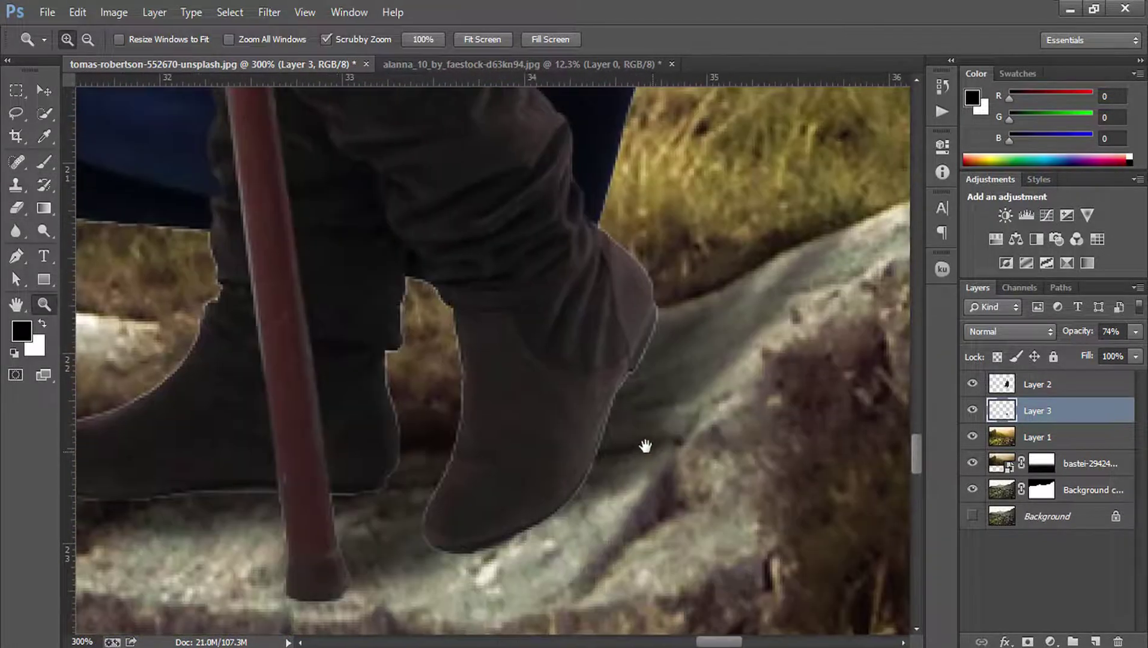
# - Set a small standard eraser and target Layer 2 with the woman
pyautogui.moveTo(395, 415); pyautogui.dragTo(507, 394)
pyautogui.click(18, 210)
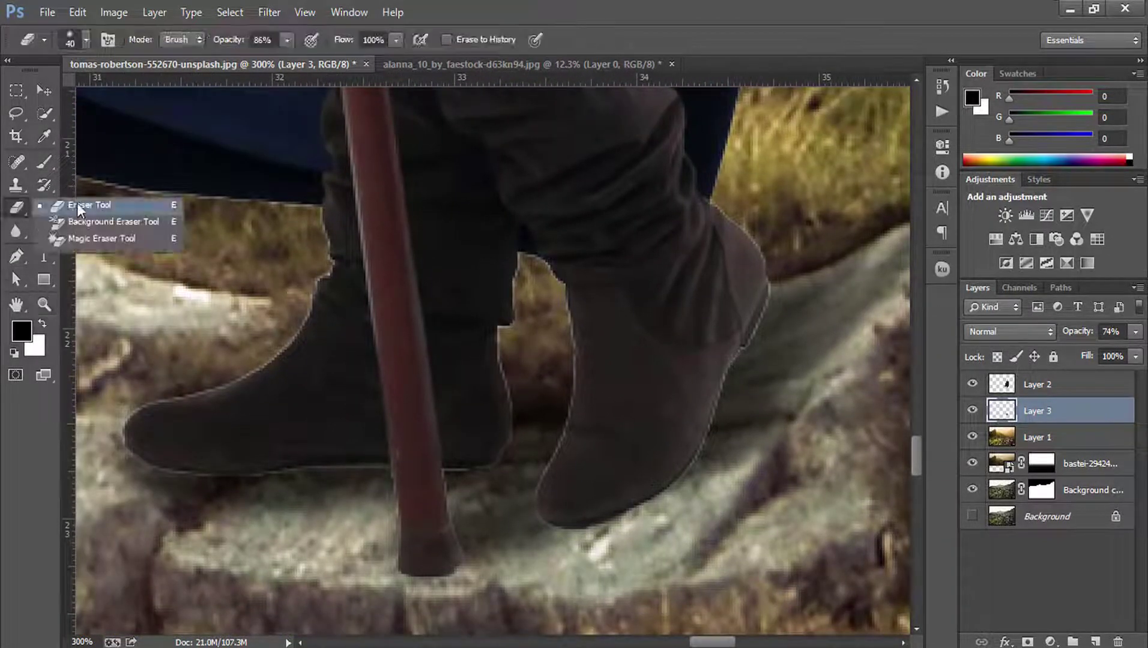
pyautogui.click(77, 203)
pyautogui.click(79, 39)
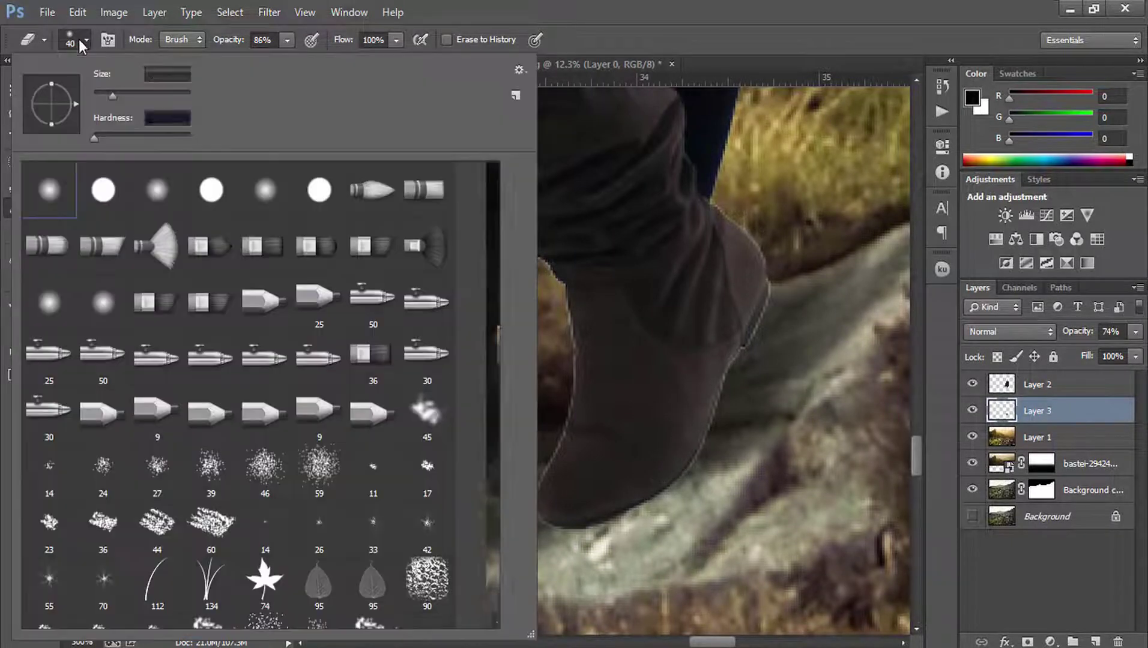
pyautogui.press('[')
pyautogui.press('[')
pyautogui.press('[')
pyautogui.press('[')
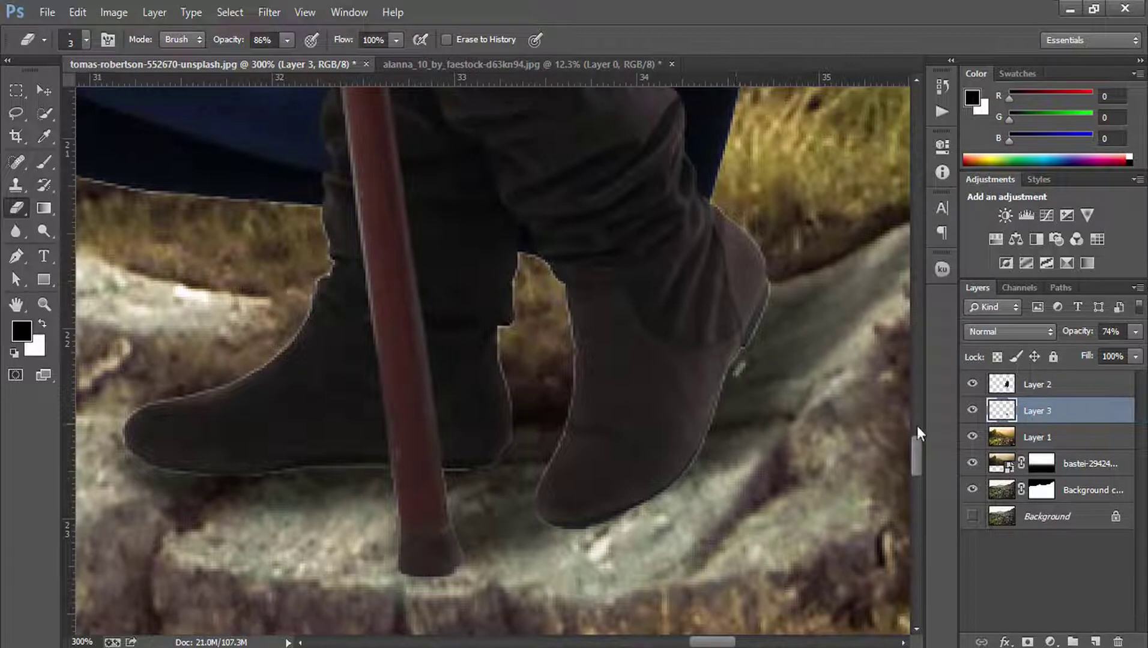
pyautogui.click(1038, 384)
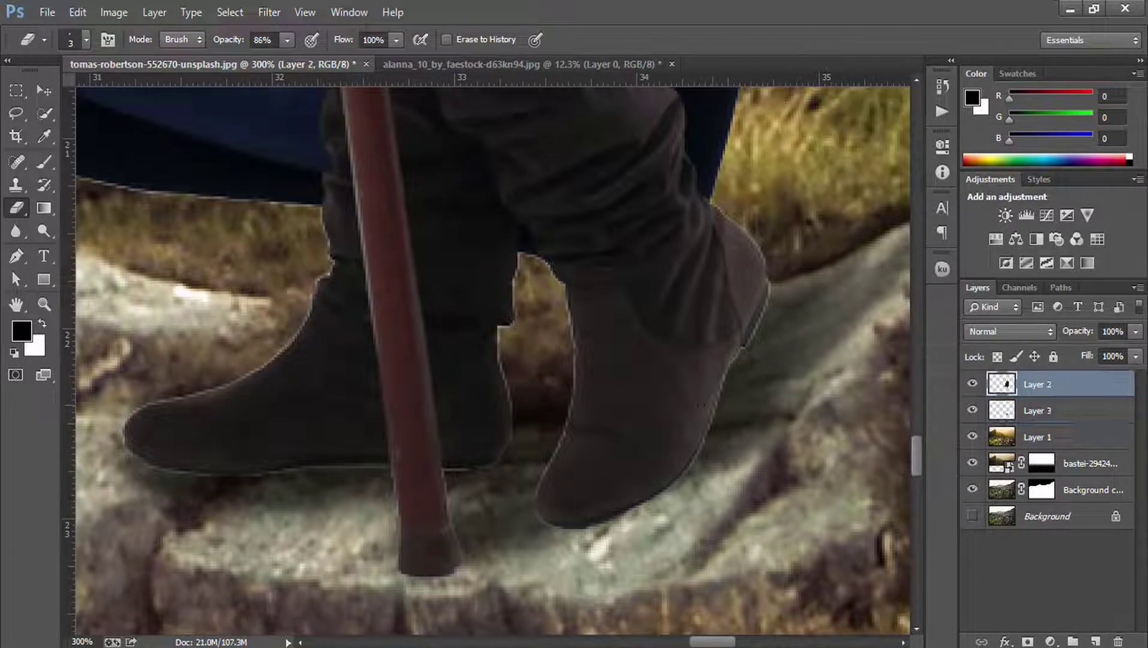
pyautogui.click(973, 384)
# - Erase the pale halo along the right boot's bottom, lower-right and left outlines
pyautogui.moveTo(565, 537); pyautogui.dragTo(657, 505)
pyautogui.click(86, 39)
pyautogui.press('Return')
pyautogui.press(']')
pyautogui.moveTo(598, 549); pyautogui.dragTo(694, 469)
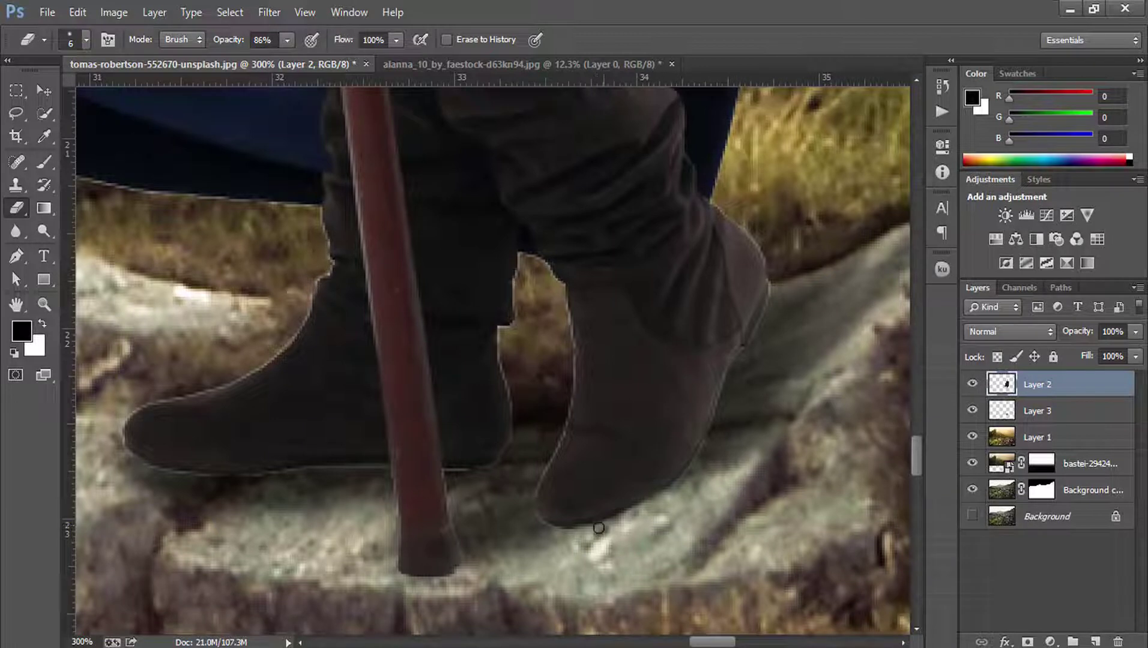
pyautogui.moveTo(598, 524); pyautogui.dragTo(543, 526)
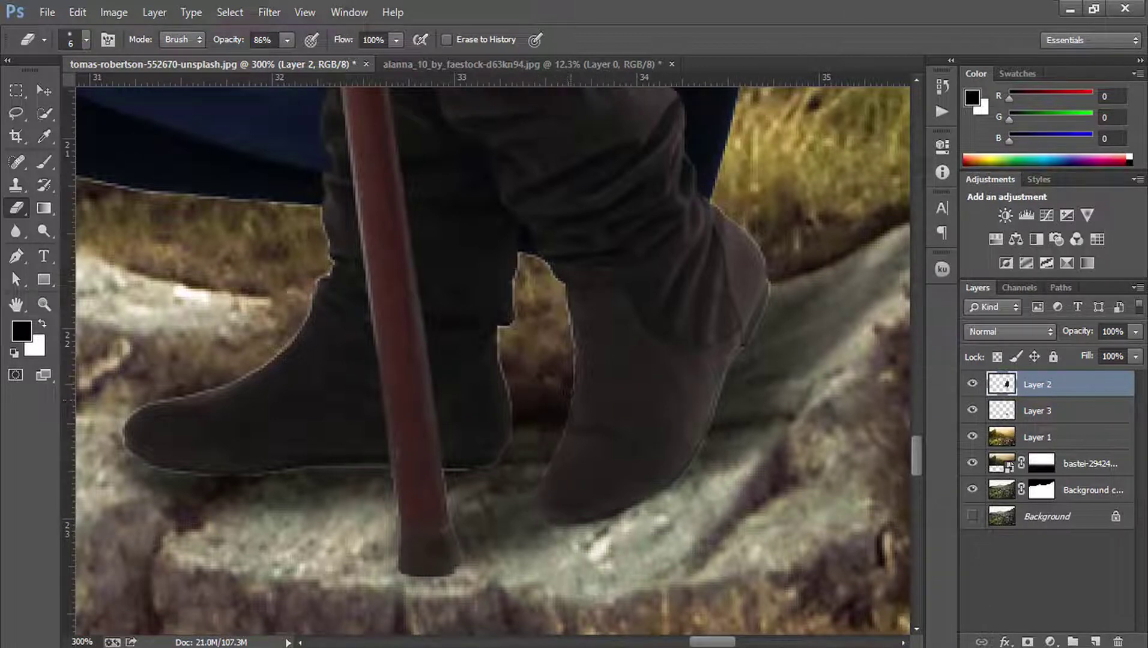
pyautogui.moveTo(569, 341); pyautogui.dragTo(556, 287)
pyautogui.moveTo(501, 339); pyautogui.dragTo(521, 329)
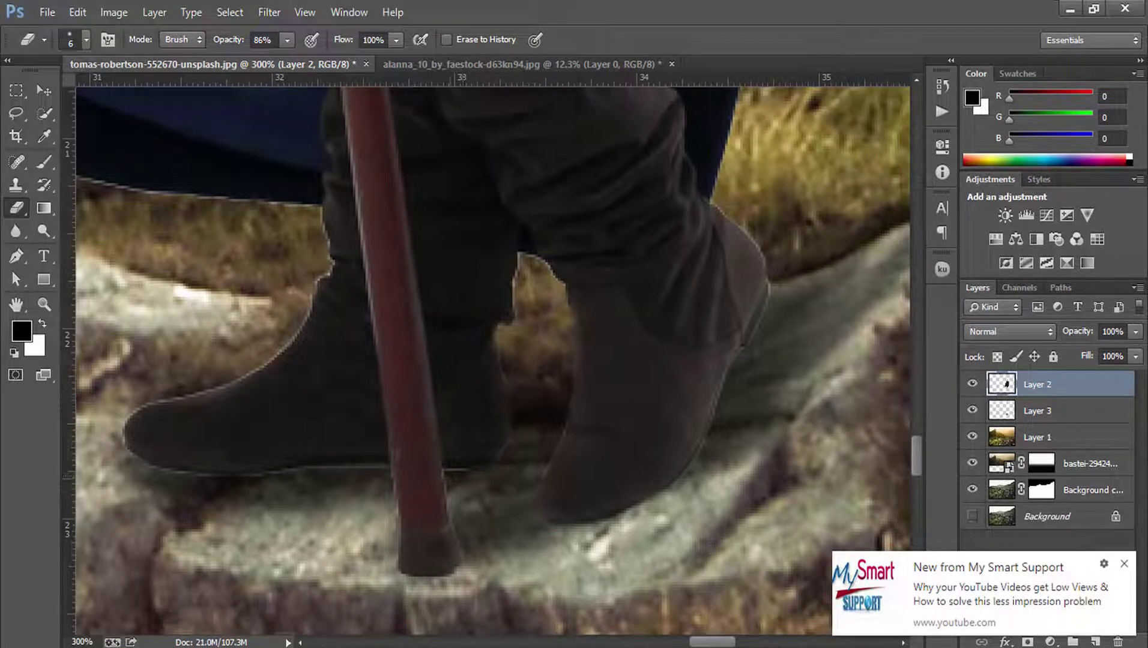
pyautogui.click(1124, 564)
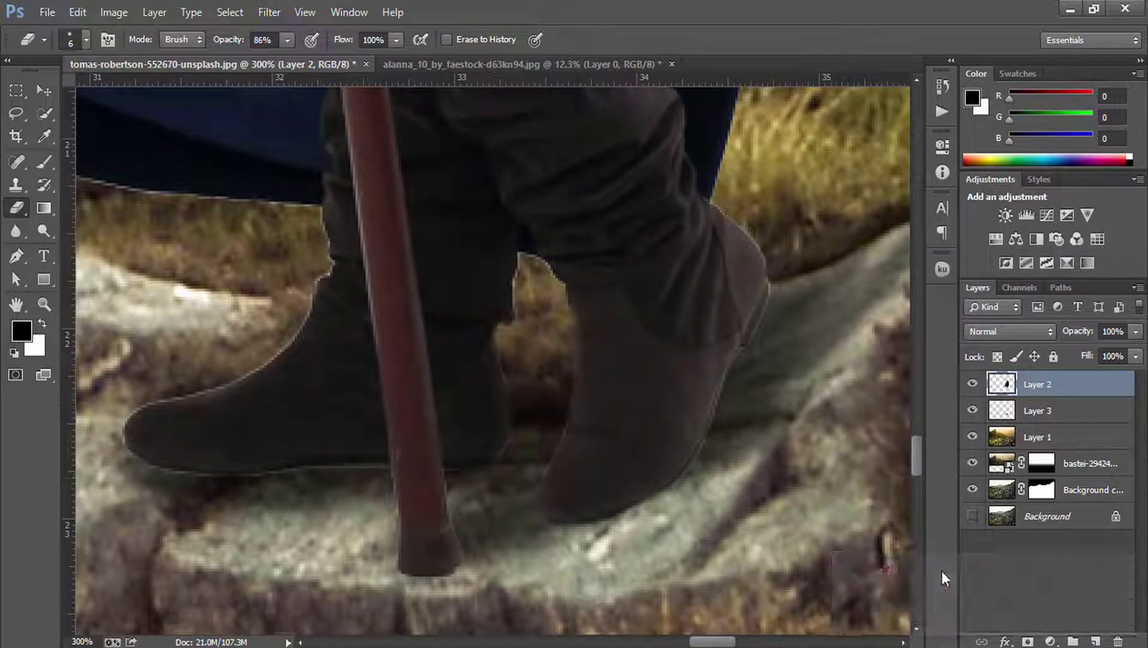
# - Clean the halo along the staff's left edge and the left boot's toe and front
pyautogui.moveTo(265, 539); pyautogui.dragTo(487, 532)
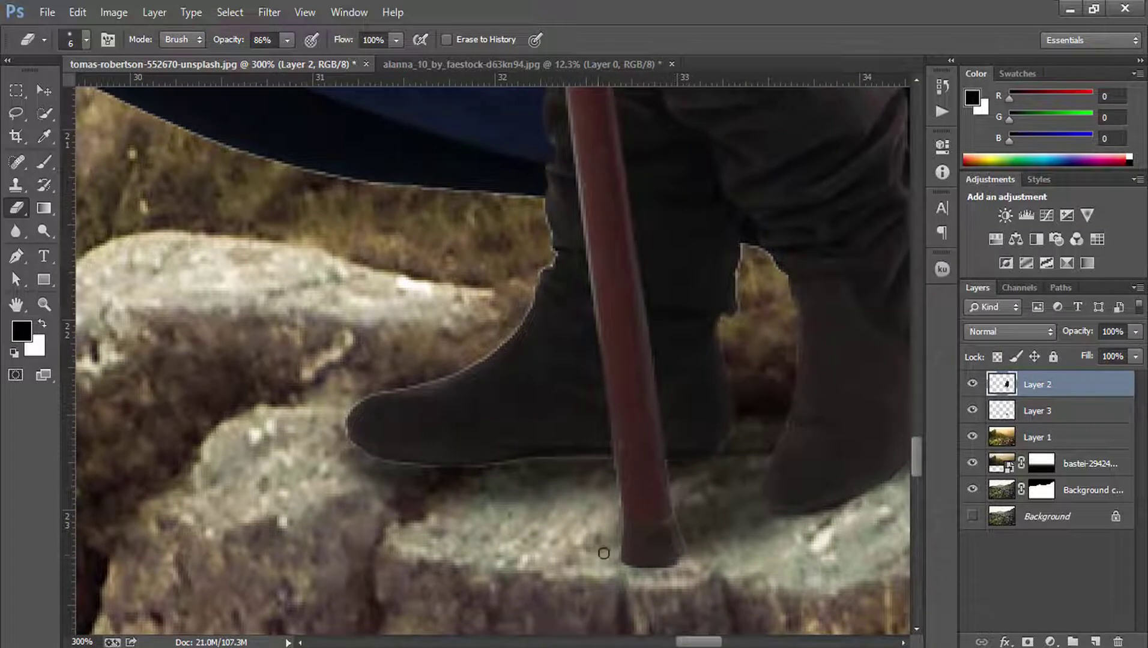
pyautogui.moveTo(610, 549); pyautogui.dragTo(613, 487)
pyautogui.moveTo(388, 465); pyautogui.dragTo(355, 399)
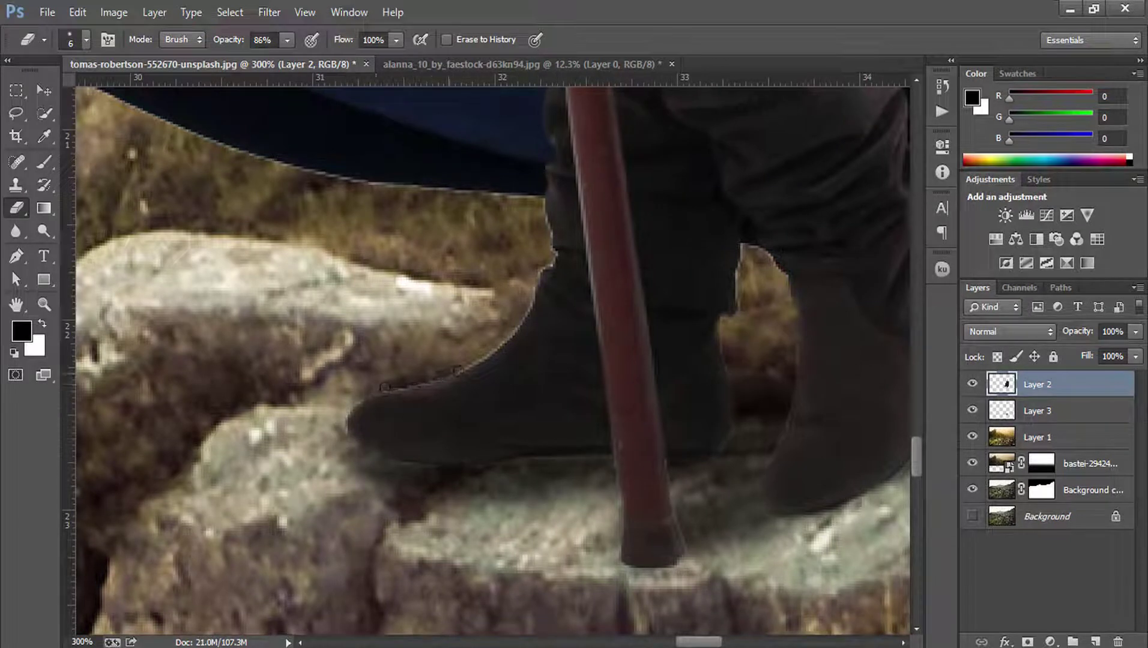
pyautogui.moveTo(458, 371)
pyautogui.mouseDown()
pyautogui.moveTo(499, 344)
pyautogui.moveTo(522, 306)
pyautogui.mouseUp()
# - Paint a black shadow at the boot toe on Layer 3 and set that layer to 84% opacity
pyautogui.click(43, 162)
pyautogui.click(96, 161)
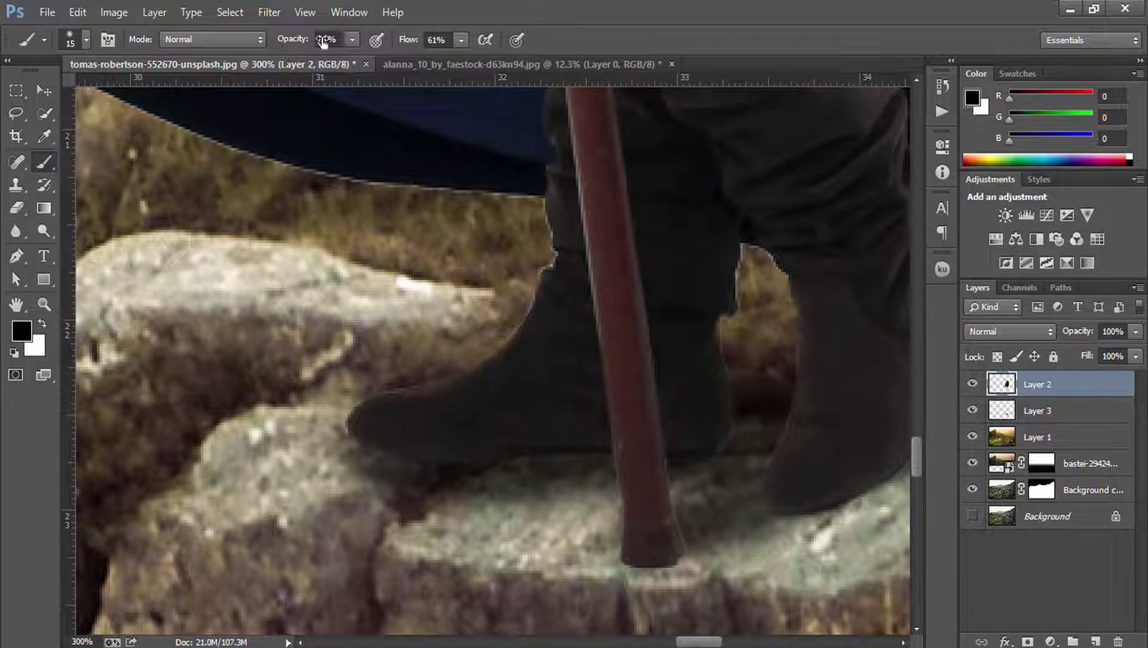
pyautogui.moveTo(277, 44); pyautogui.dragTo(757, 2)
pyautogui.moveTo(378, 442); pyautogui.dragTo(424, 448)
pyautogui.hotkey('ctrl', 'z')
pyautogui.click(1045, 410)
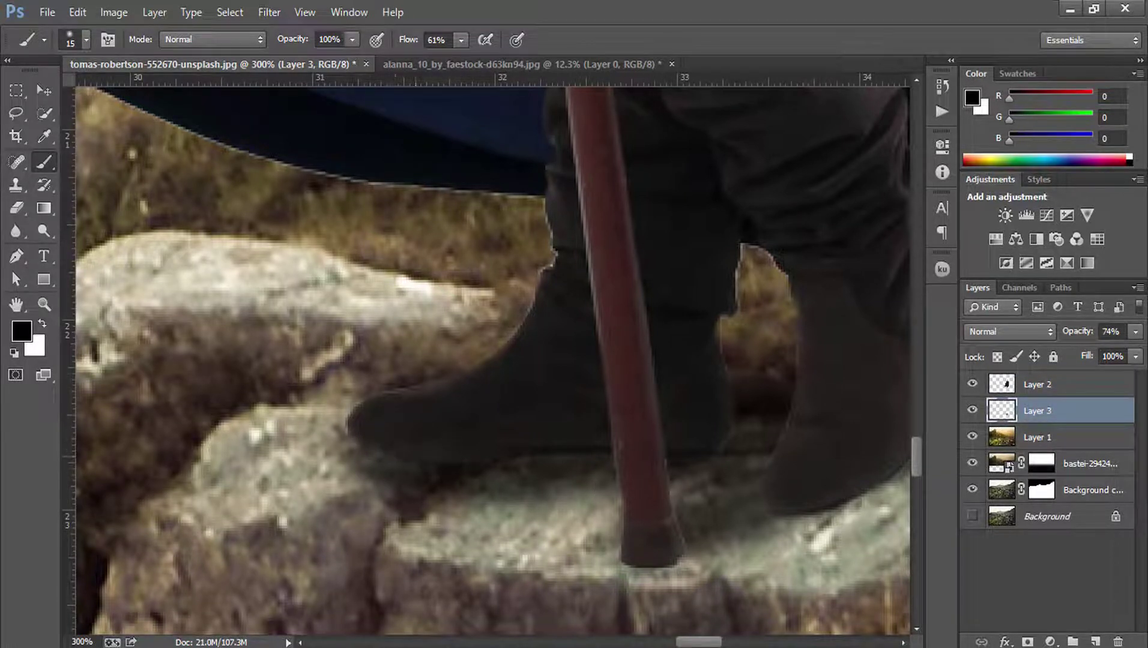
pyautogui.moveTo(375, 456); pyautogui.dragTo(393, 454)
pyautogui.moveTo(1079, 332)
pyautogui.mouseDown()
pyautogui.moveTo(1111, 332)
pyautogui.moveTo(1059, 336)
pyautogui.moveTo(1073, 336)
pyautogui.mouseUp()
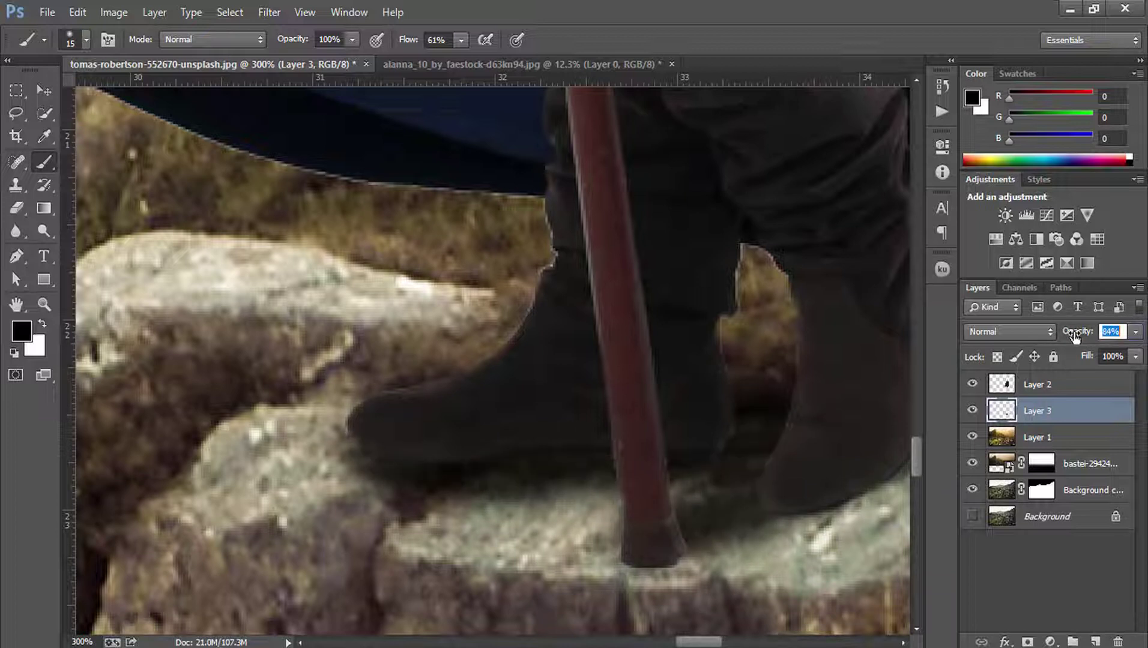
pyautogui.moveTo(658, 559)
pyautogui.mouseDown()
pyautogui.moveTo(676, 556)
pyautogui.moveTo(640, 570)
pyautogui.mouseUp()
# - Erase the excess shadow below the boot toe with a moderately sized eraser
pyautogui.rightClick(16, 208)
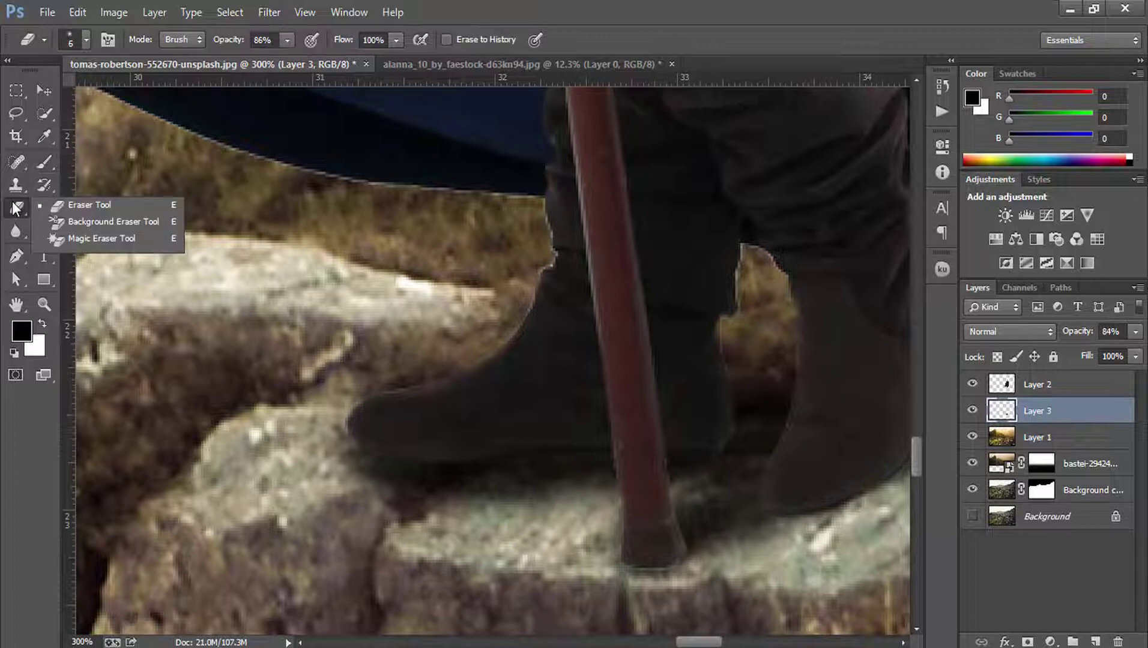
pyautogui.click(60, 203)
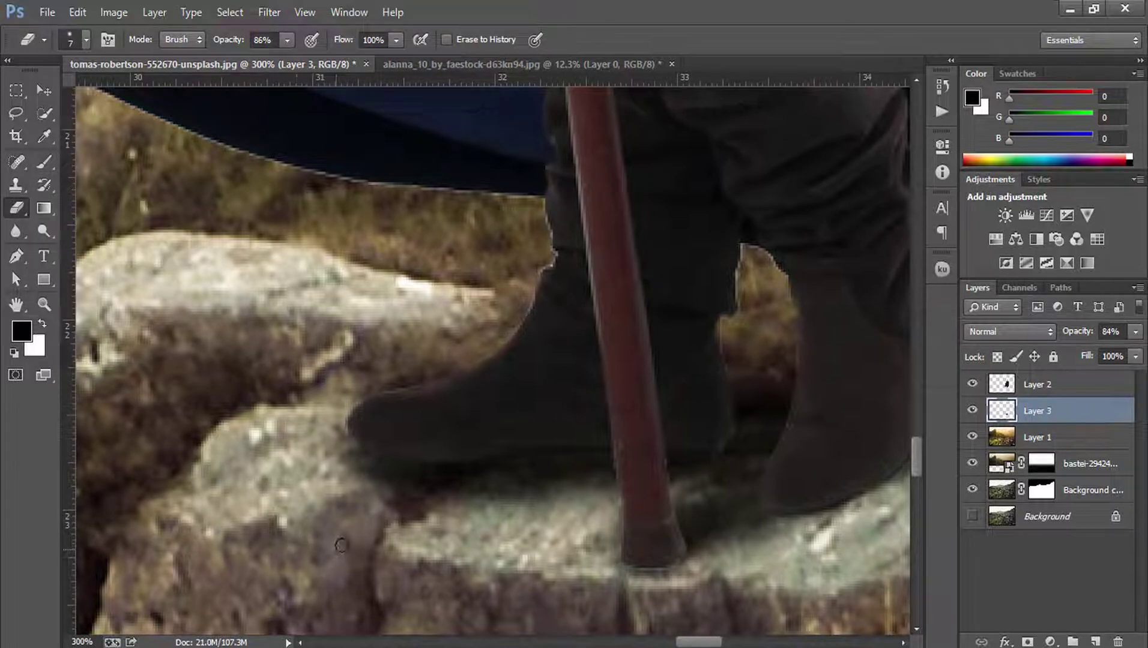
pyautogui.press(']')
pyautogui.press(']')
pyautogui.press(']')
pyautogui.press('[')
pyautogui.press('[')
pyautogui.press('[')
pyautogui.press('[')
pyautogui.press('[')
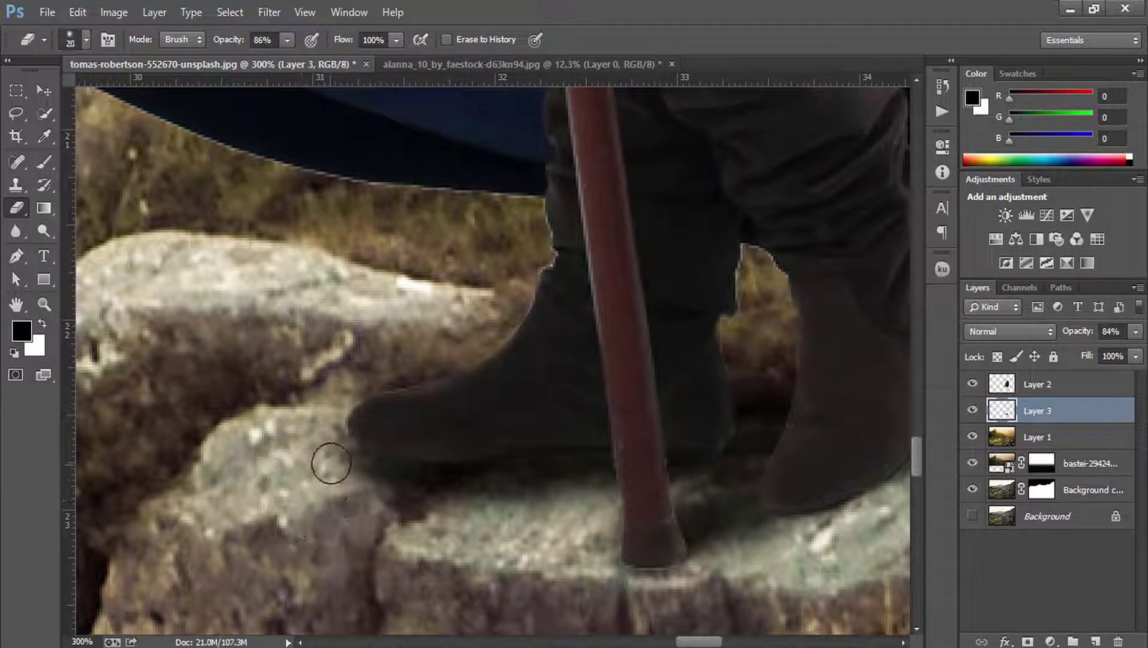
pyautogui.press('[')
pyautogui.moveTo(374, 476)
pyautogui.mouseDown()
pyautogui.moveTo(456, 505)
pyautogui.moveTo(366, 505)
pyautogui.mouseUp()
pyautogui.press(']')
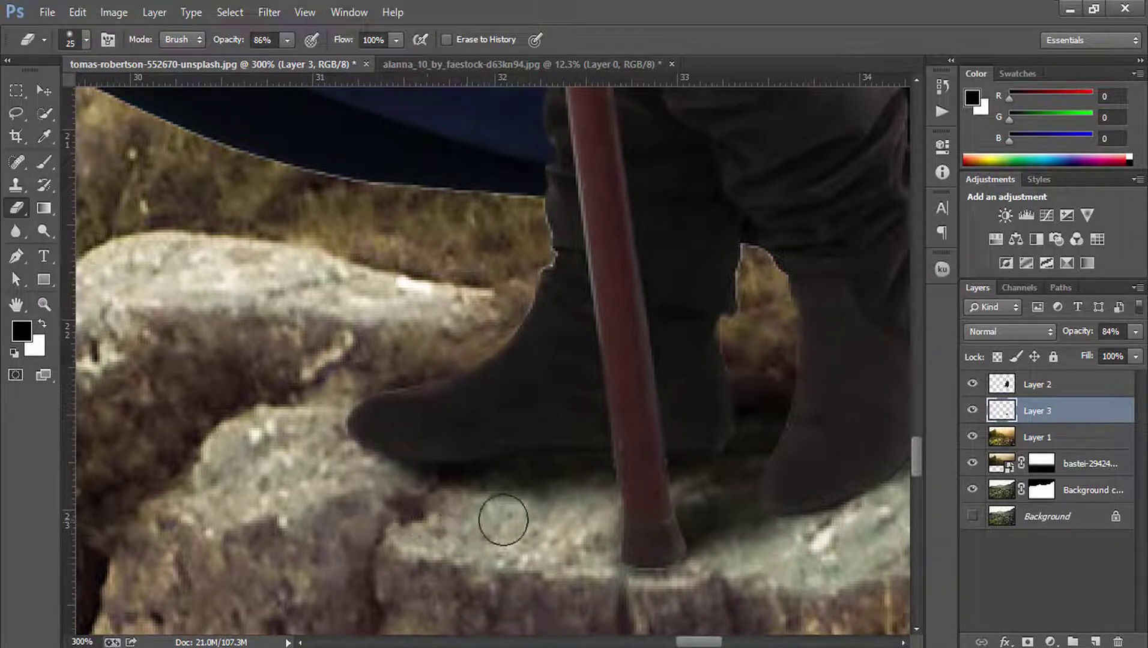
pyautogui.press(']')
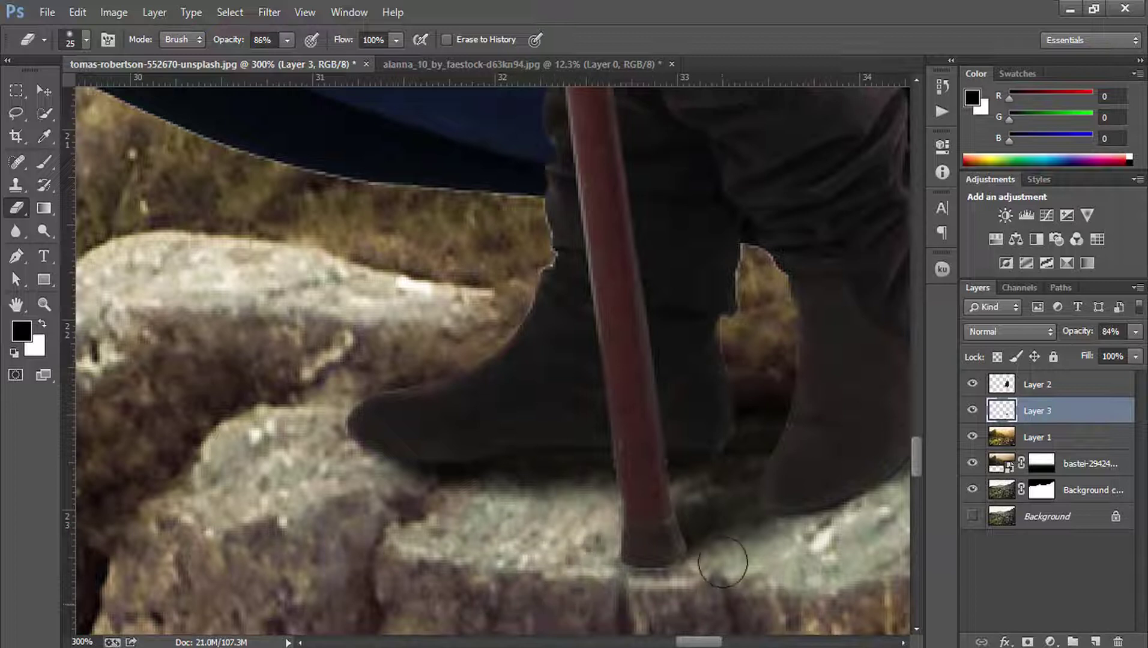
# - Darken the shadow along the right boot's lower edge, then lower Layer 3 to 66% opacity
pyautogui.moveTo(745, 382); pyautogui.dragTo(299, 362)
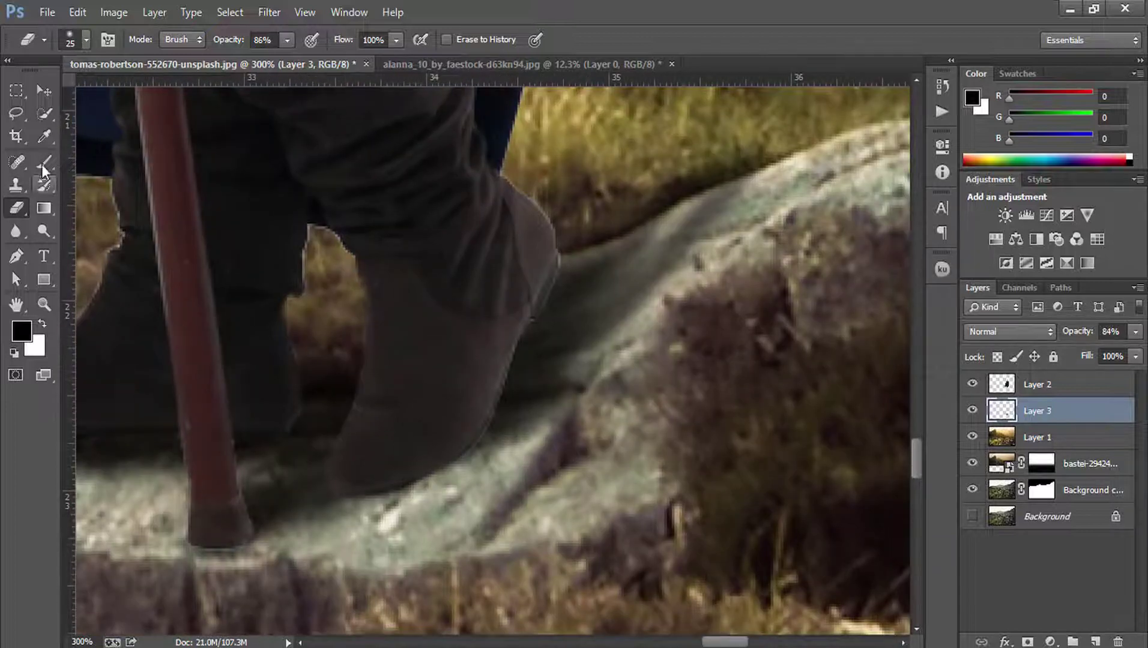
pyautogui.rightClick(43, 167)
pyautogui.click(125, 167)
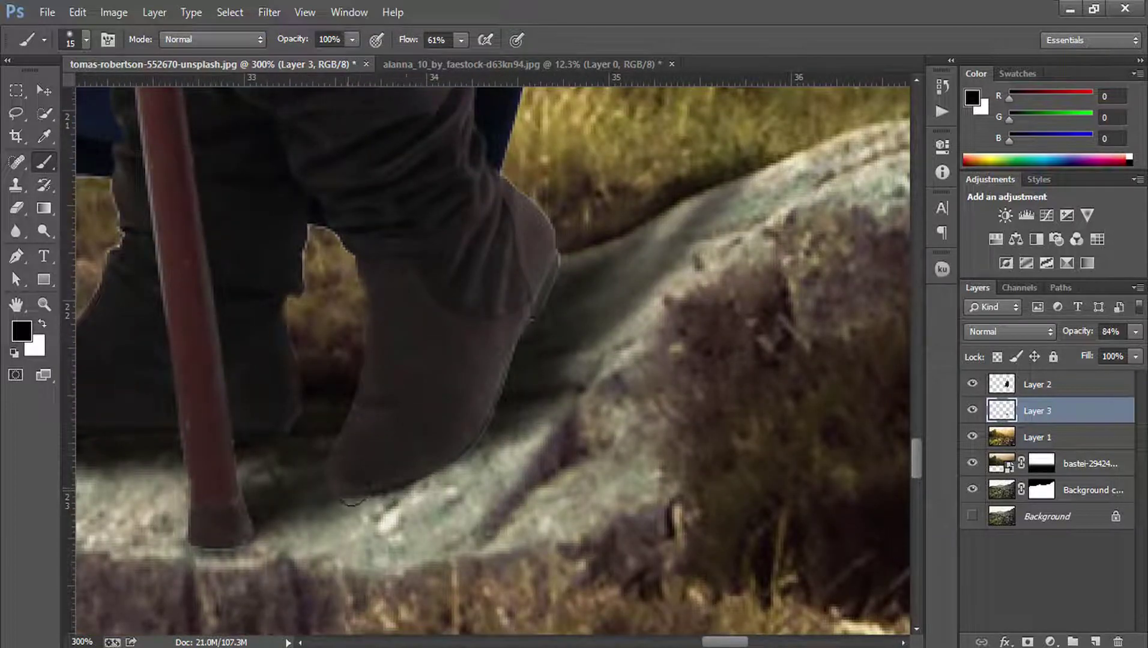
pyautogui.moveTo(352, 502)
pyautogui.mouseDown()
pyautogui.moveTo(456, 460)
pyautogui.moveTo(478, 429)
pyautogui.mouseUp()
pyautogui.moveTo(396, 501); pyautogui.dragTo(477, 451)
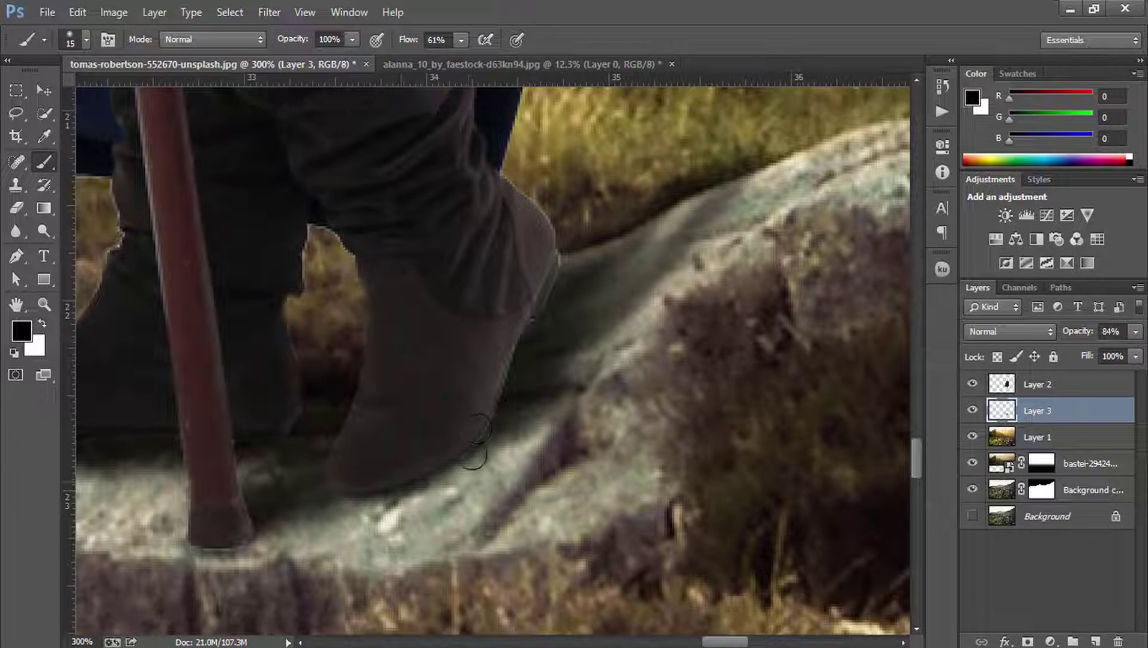
pyautogui.moveTo(427, 489)
pyautogui.mouseDown()
pyautogui.moveTo(505, 421)
pyautogui.moveTo(537, 410)
pyautogui.mouseUp()
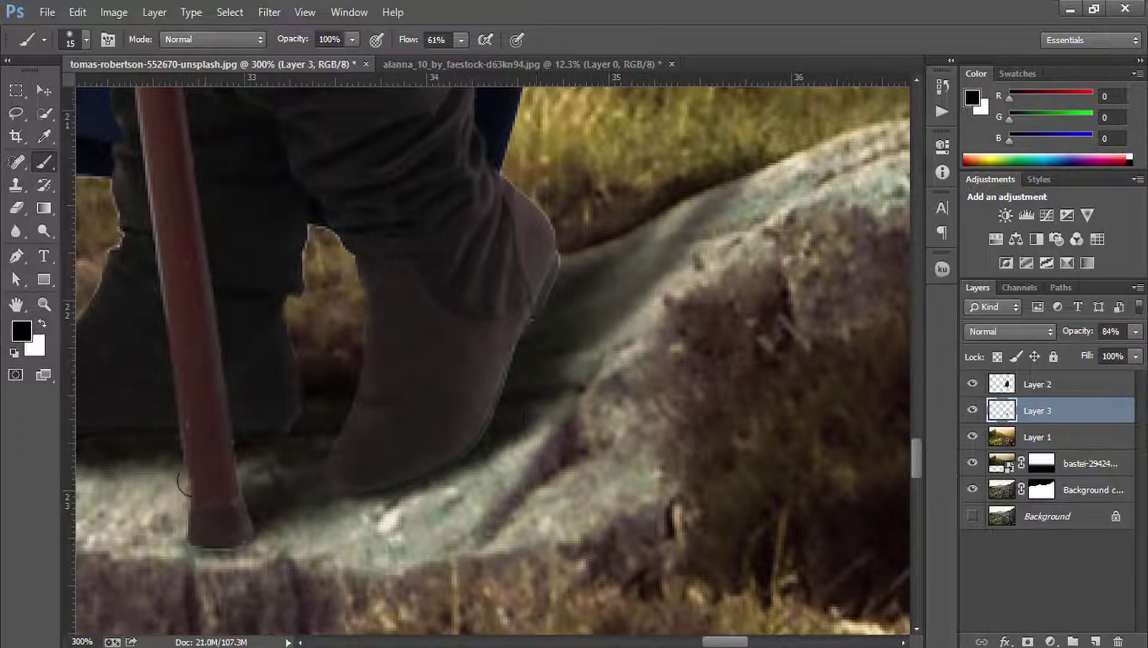
pyautogui.moveTo(398, 501); pyautogui.dragTo(447, 478)
pyautogui.moveTo(348, 508); pyautogui.dragTo(474, 468)
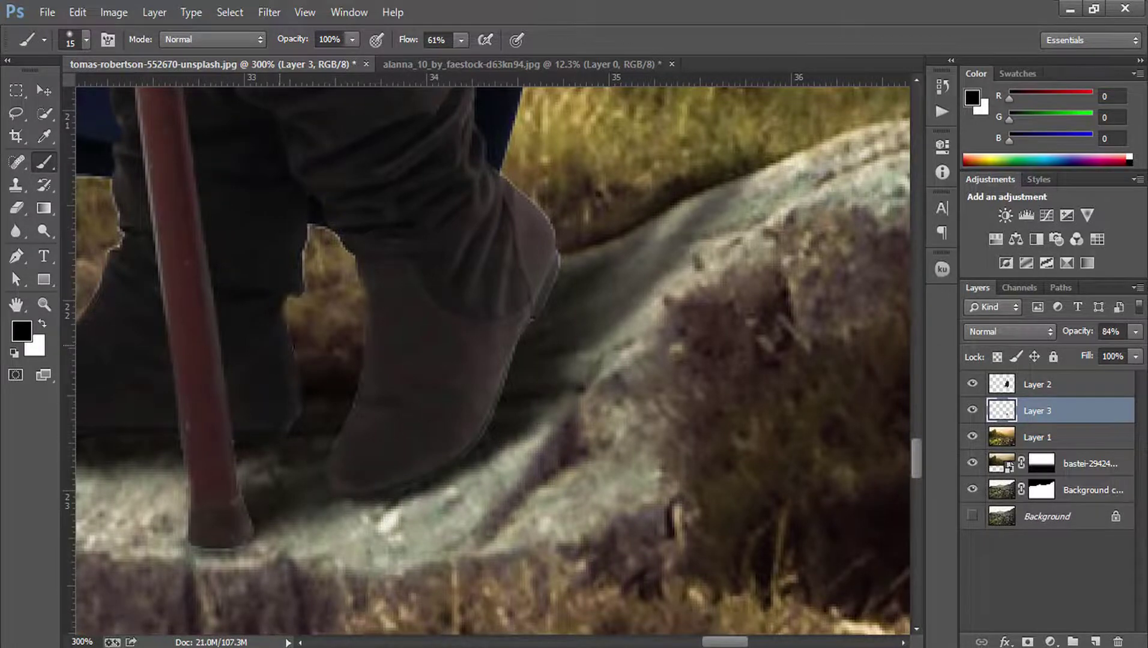
pyautogui.hotkey('ctrl', '0')
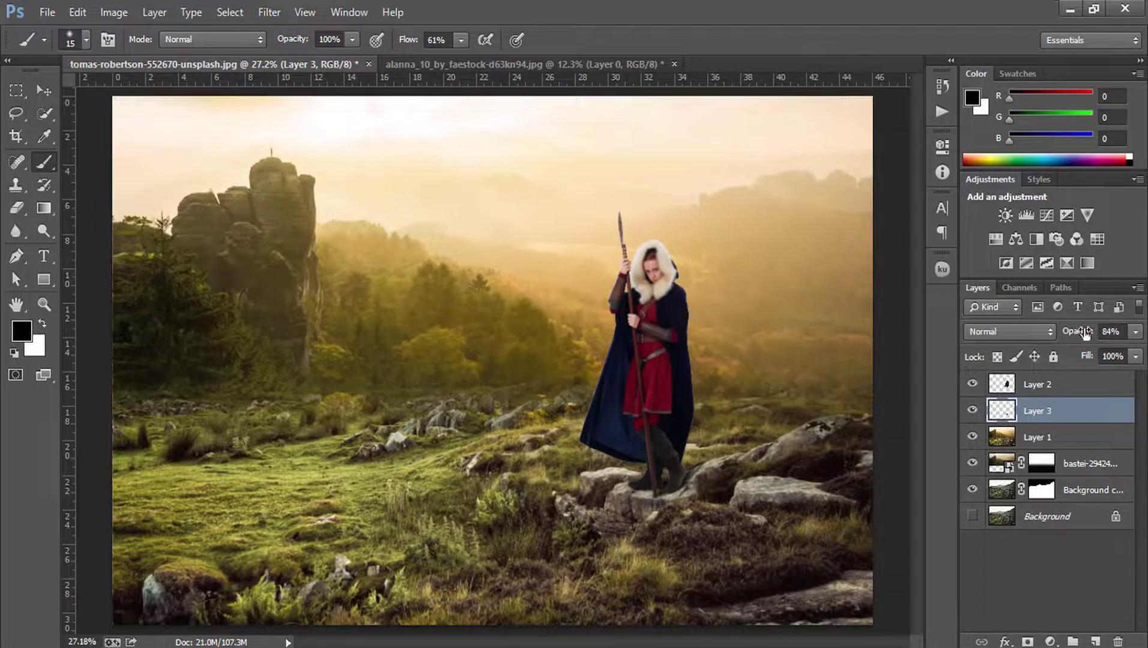
pyautogui.moveTo(1086, 334); pyautogui.dragTo(1046, 336)
# - Duplicate Layer 1 and apply a Lens Blur with radius about 51 to the copy
pyautogui.click(1030, 444)
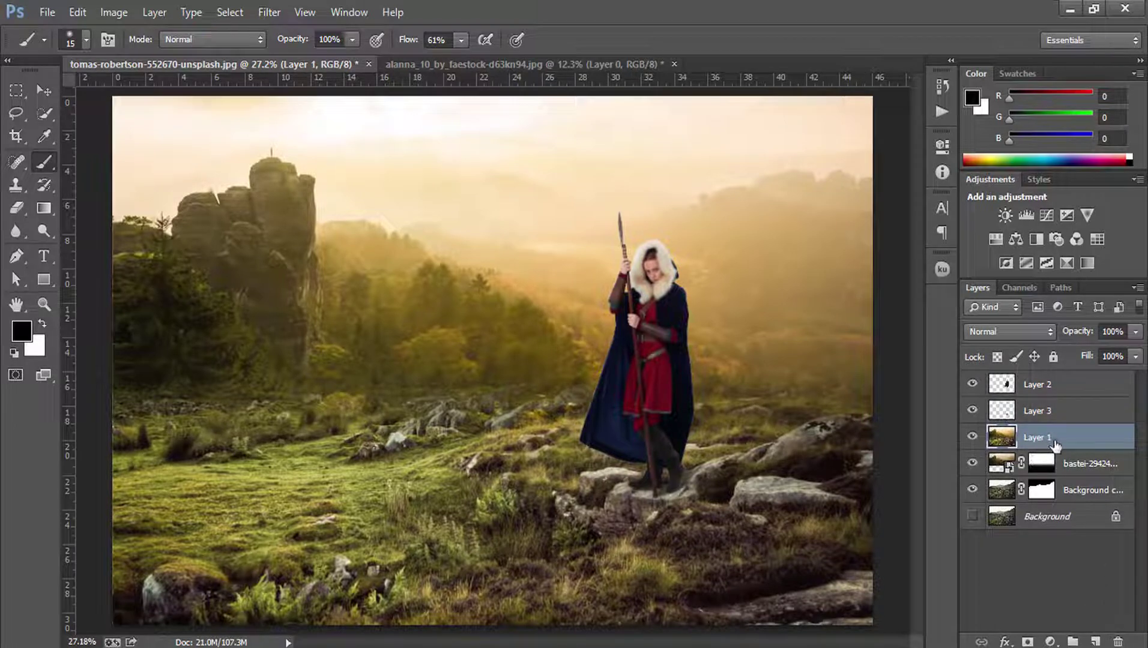
pyautogui.moveTo(1044, 445); pyautogui.dragTo(1095, 642)
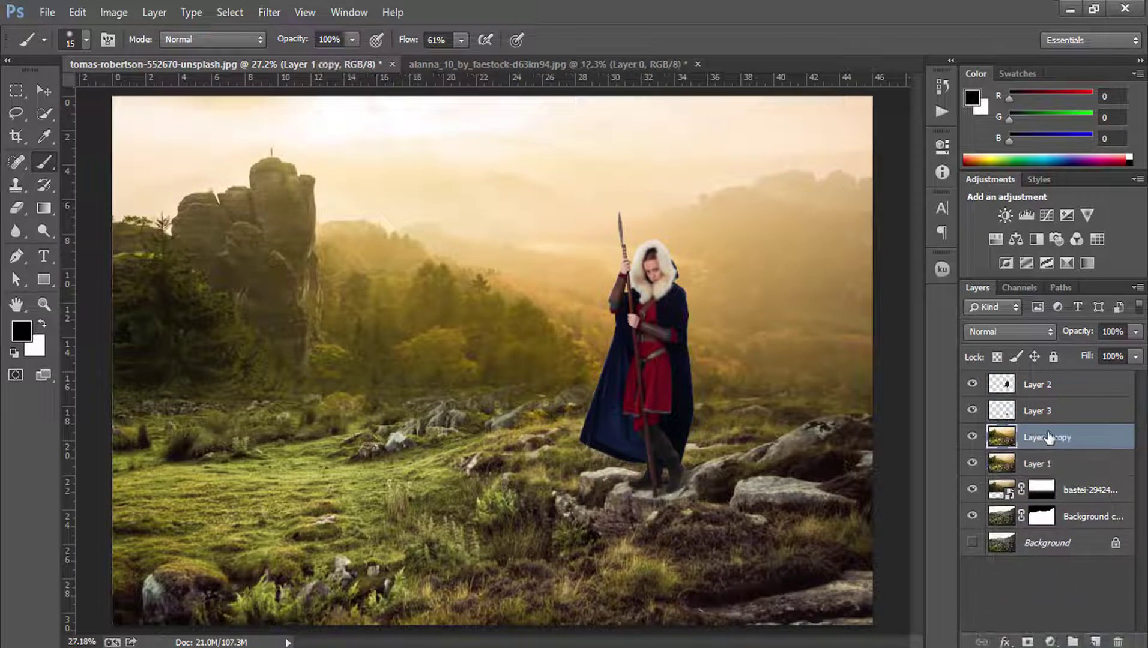
pyautogui.click(267, 13)
pyautogui.moveTo(296, 207)
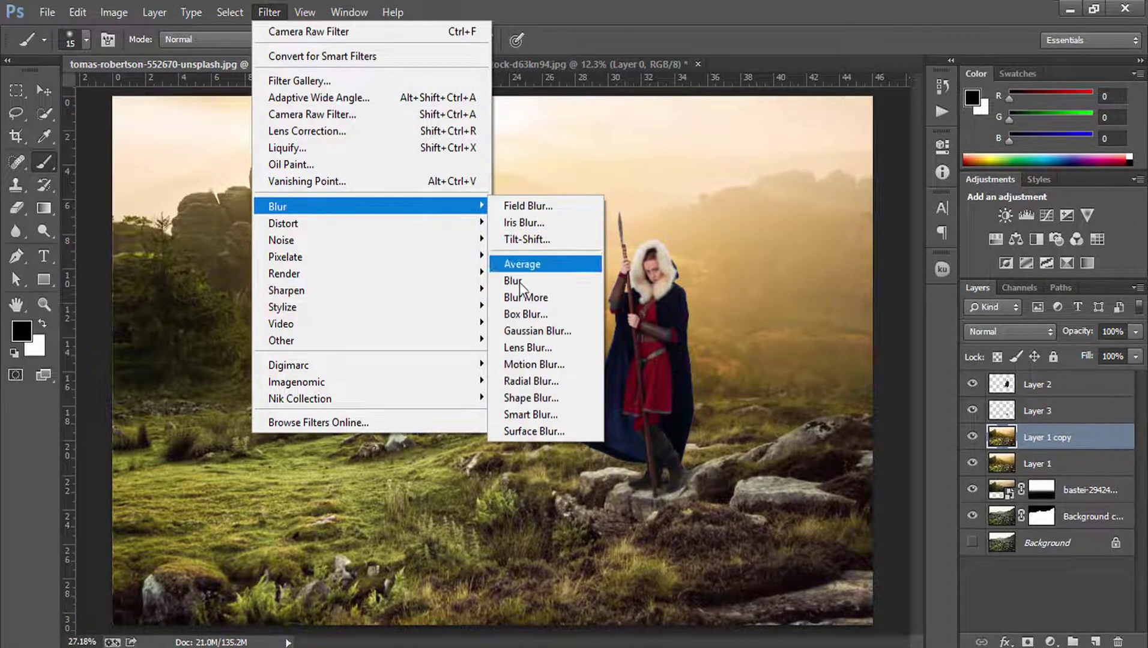
pyautogui.click(538, 351)
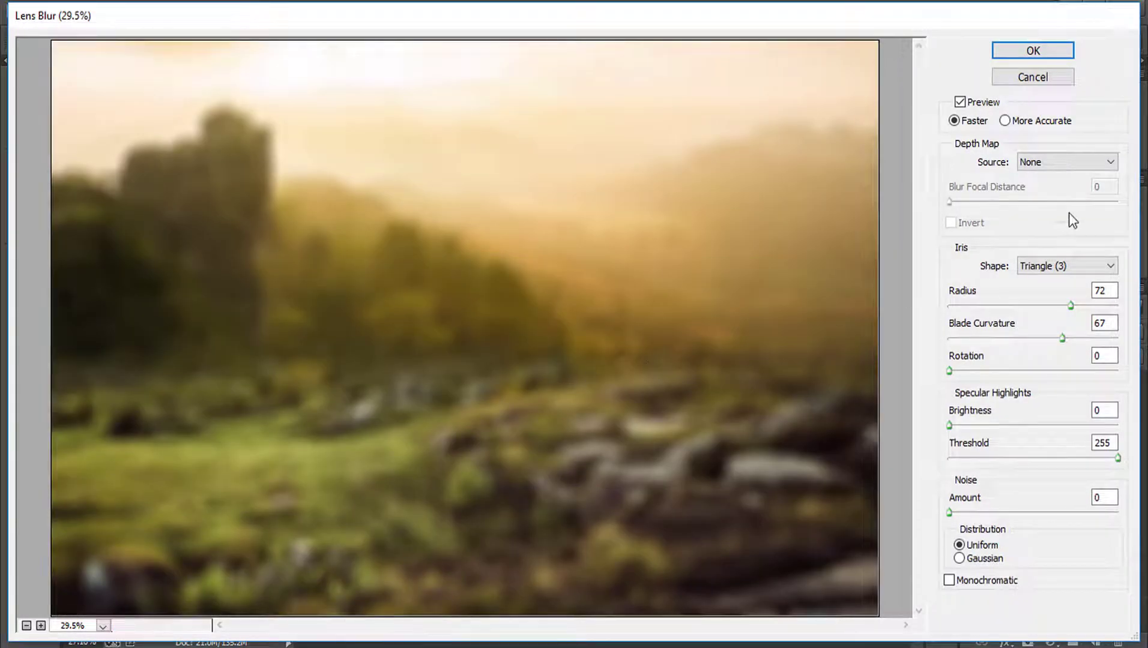
pyautogui.moveTo(1071, 306); pyautogui.dragTo(1039, 306)
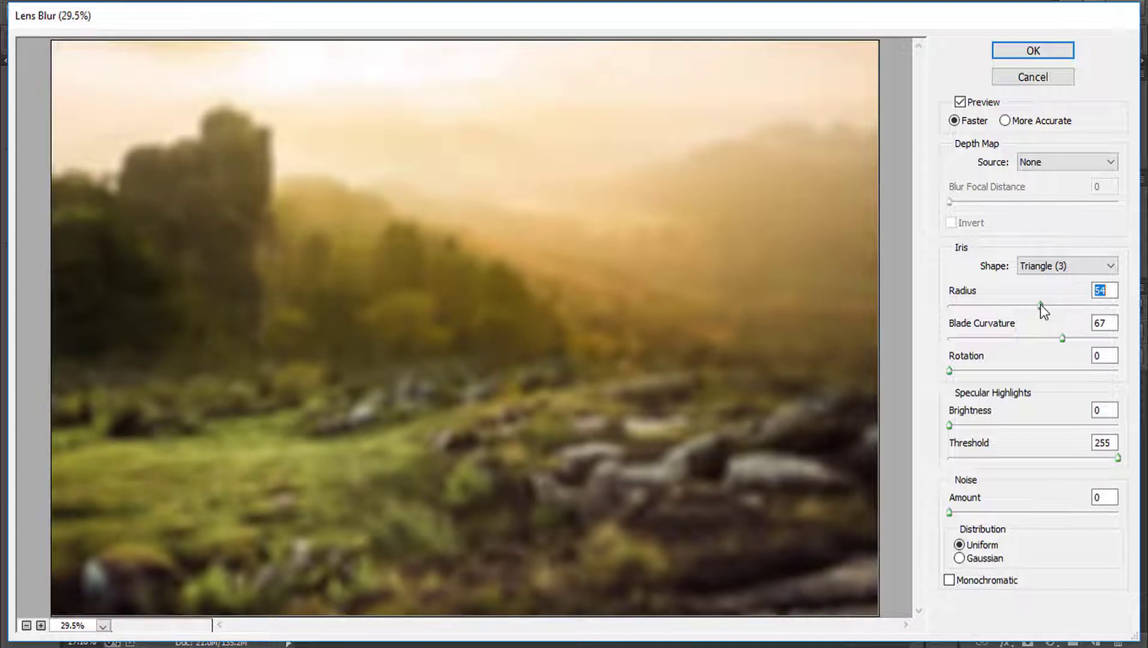
pyautogui.click(1037, 52)
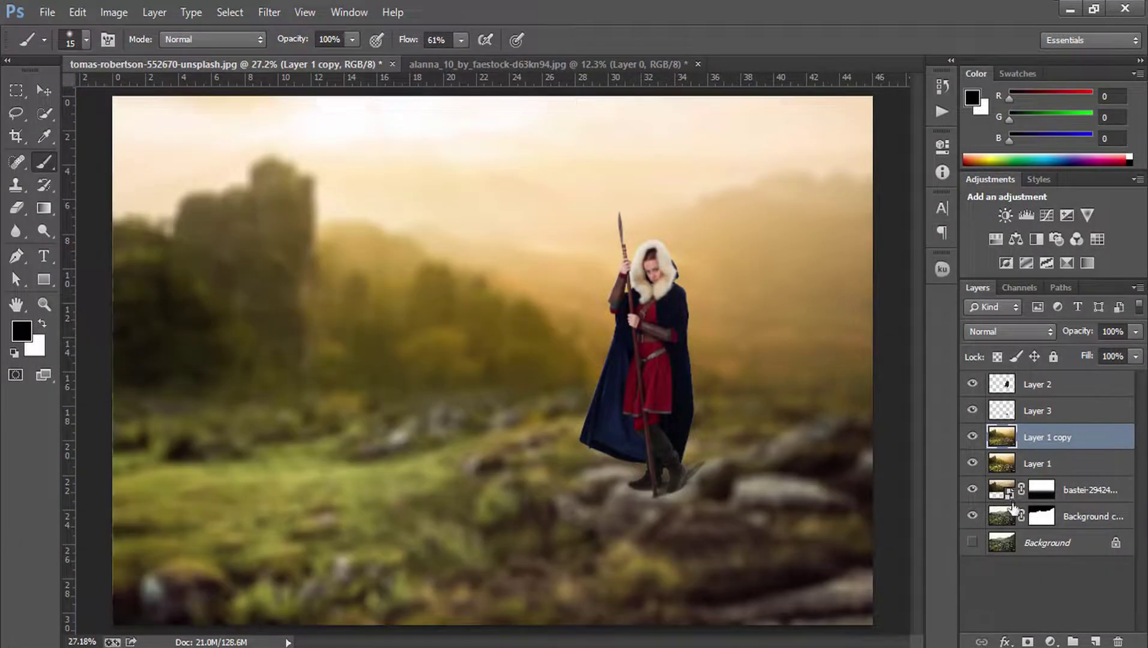
# - Add a layer mask to Layer 1 copy and load a gradient in the Gradient Tool
pyautogui.click(1028, 641)
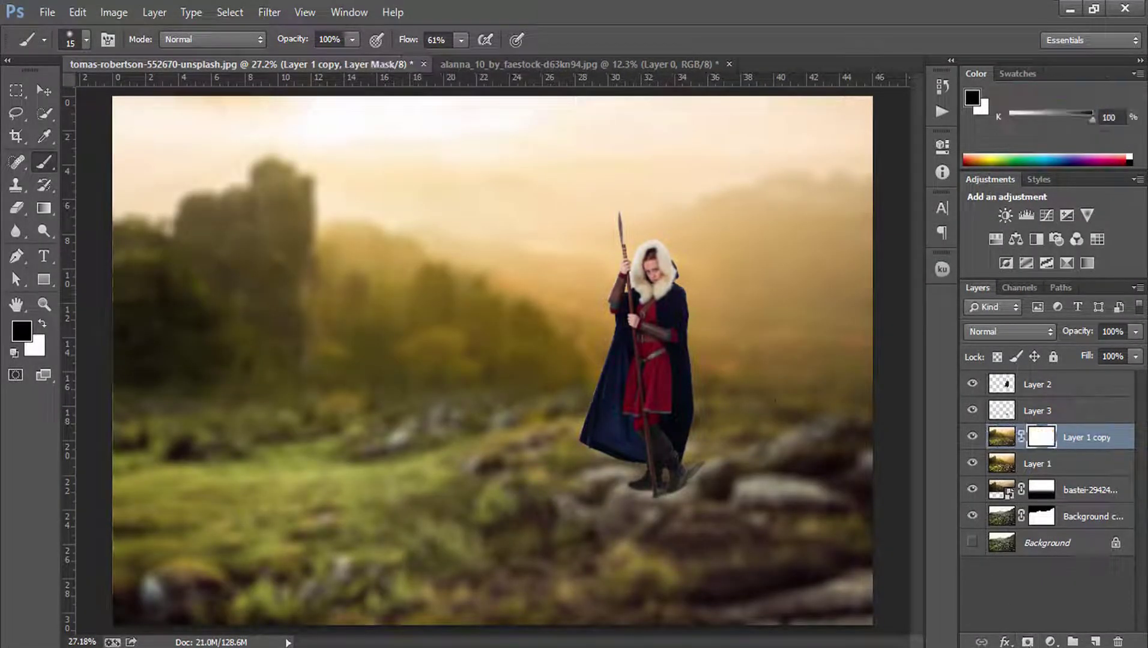
pyautogui.click(43, 208)
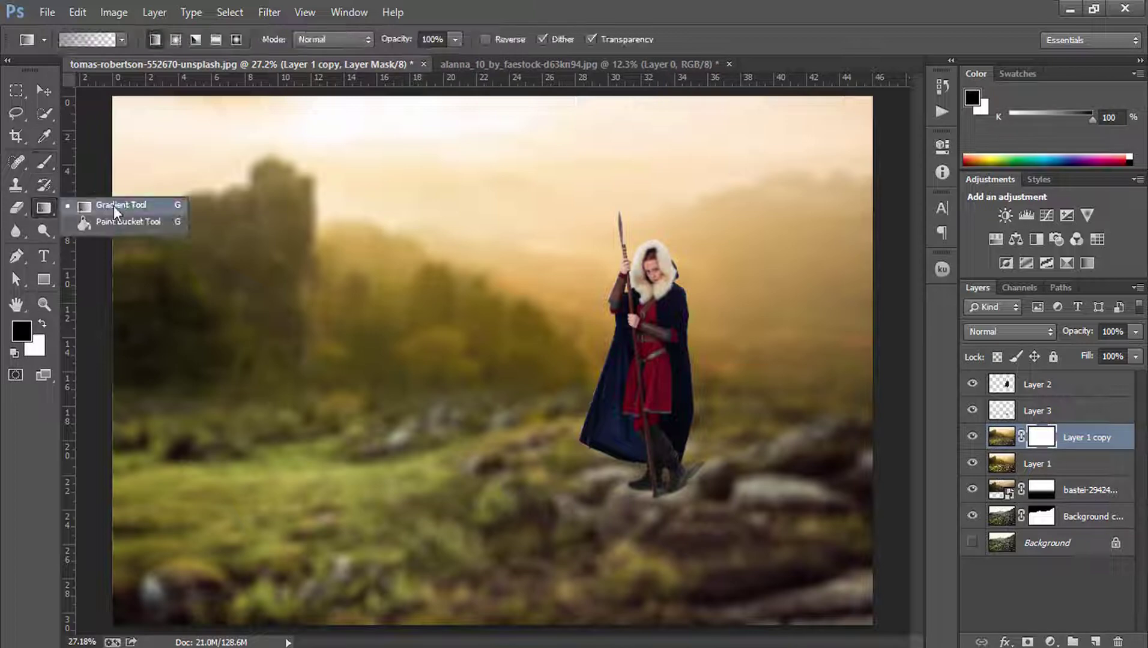
pyautogui.click(108, 208)
pyautogui.click(90, 40)
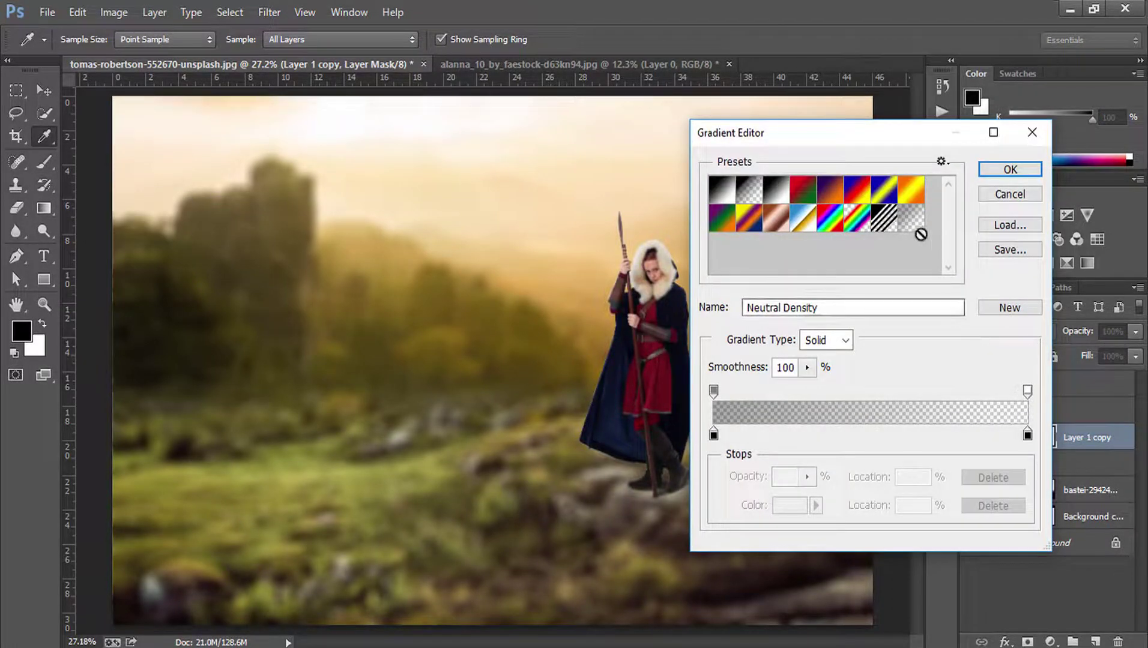
pyautogui.click(1008, 170)
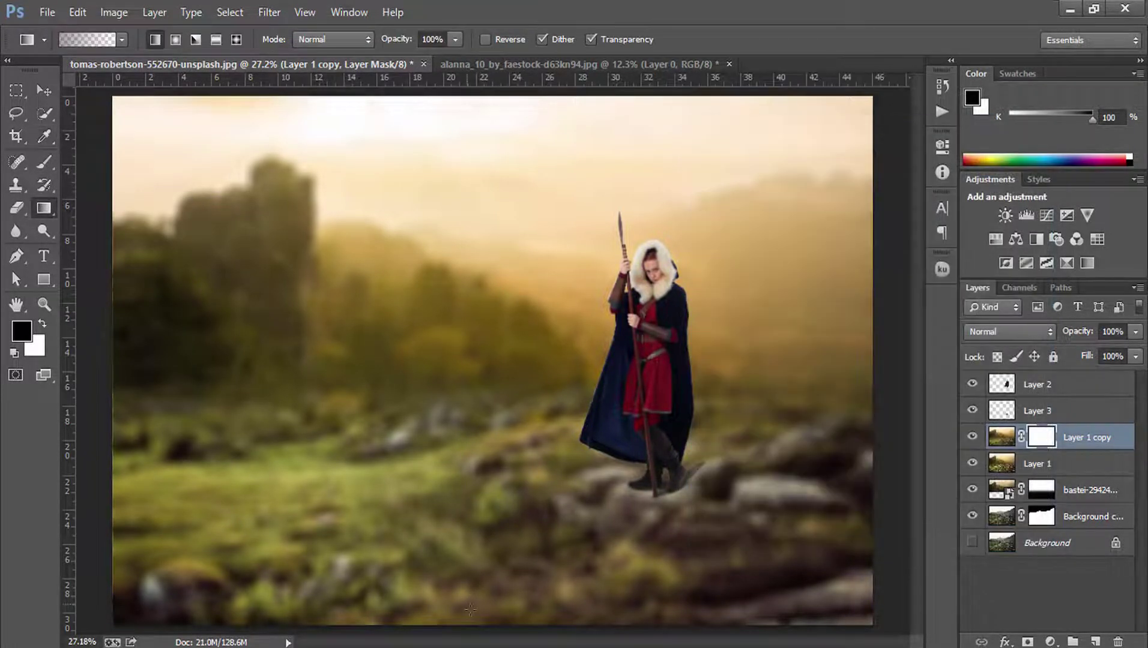
# - Draw mask gradients over the foreground rocks and grass near the woman to sharpen them
pyautogui.moveTo(480, 627); pyautogui.dragTo(489, 531)
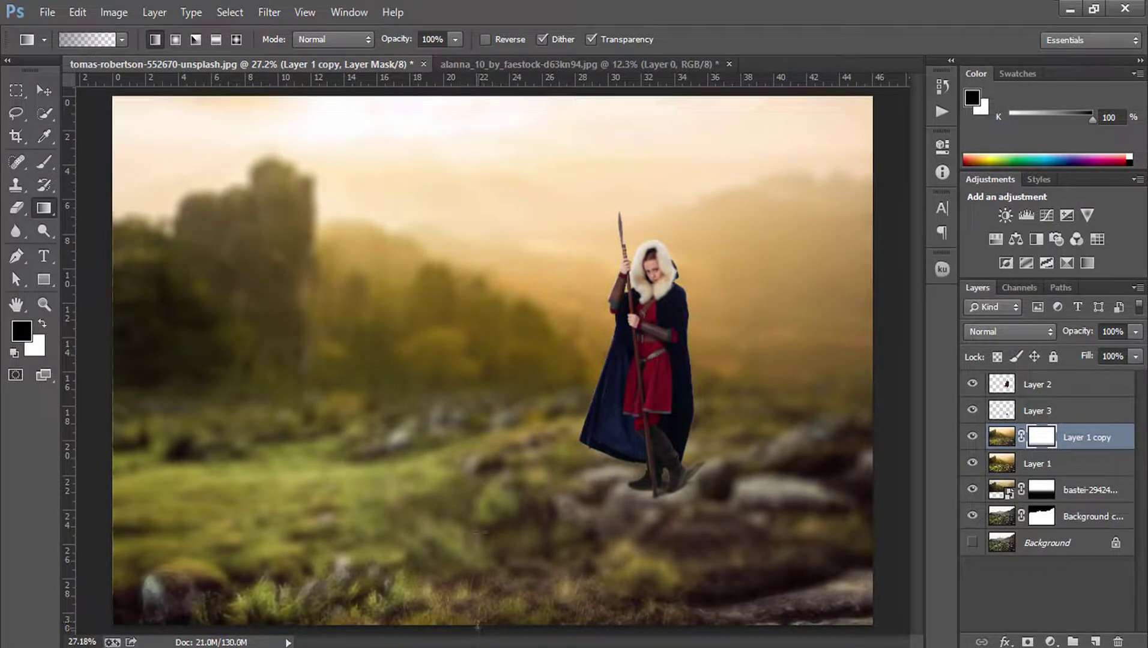
pyautogui.moveTo(493, 613); pyautogui.dragTo(520, 507)
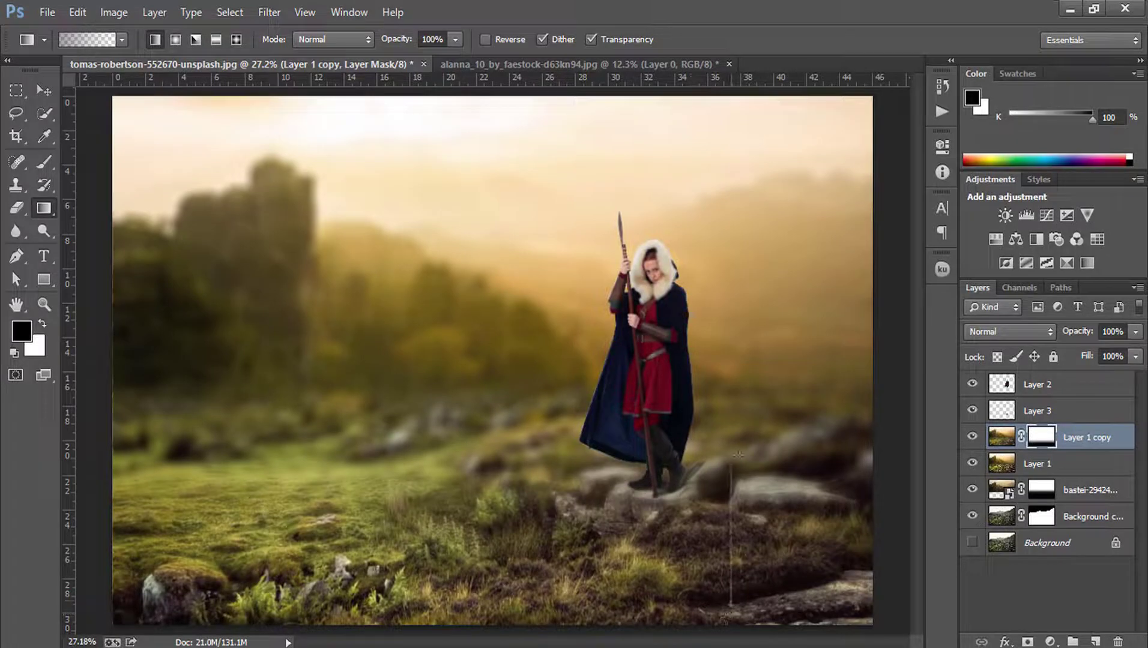
pyautogui.moveTo(734, 608); pyautogui.dragTo(729, 466)
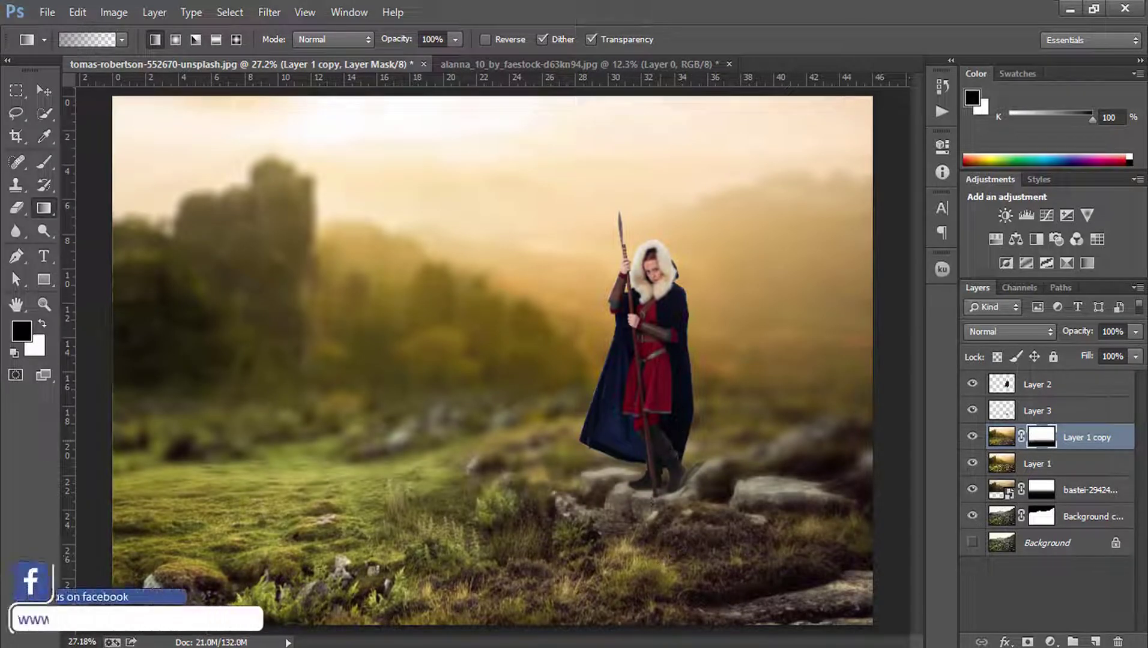
pyautogui.moveTo(644, 467); pyautogui.dragTo(644, 411)
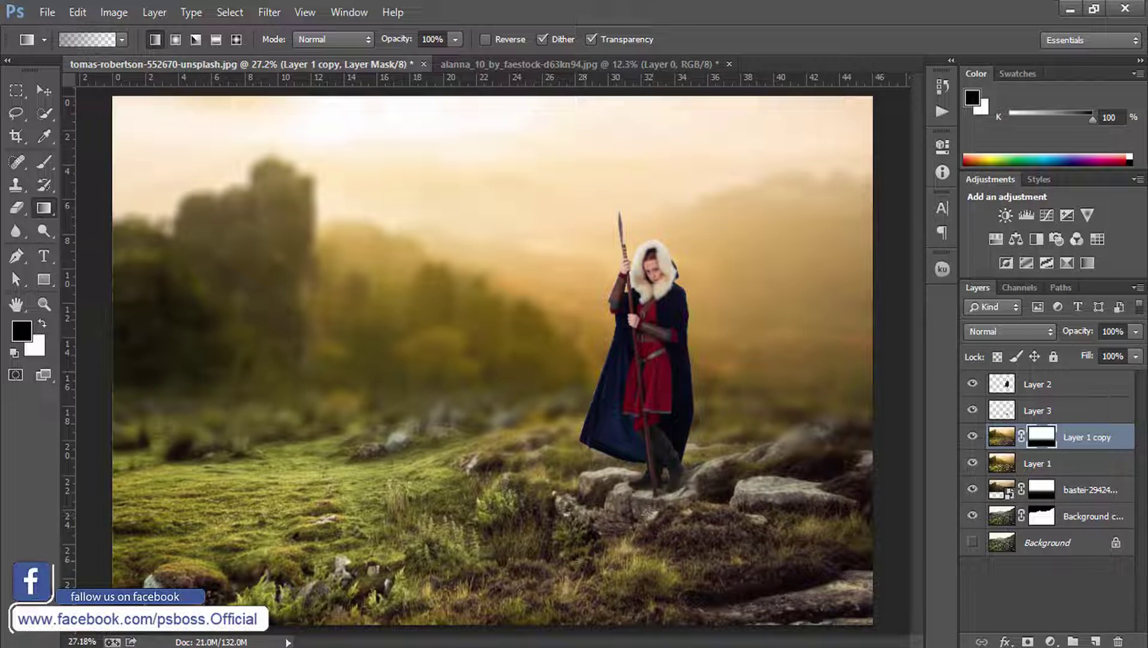
pyautogui.moveTo(608, 313); pyautogui.dragTo(625, 409)
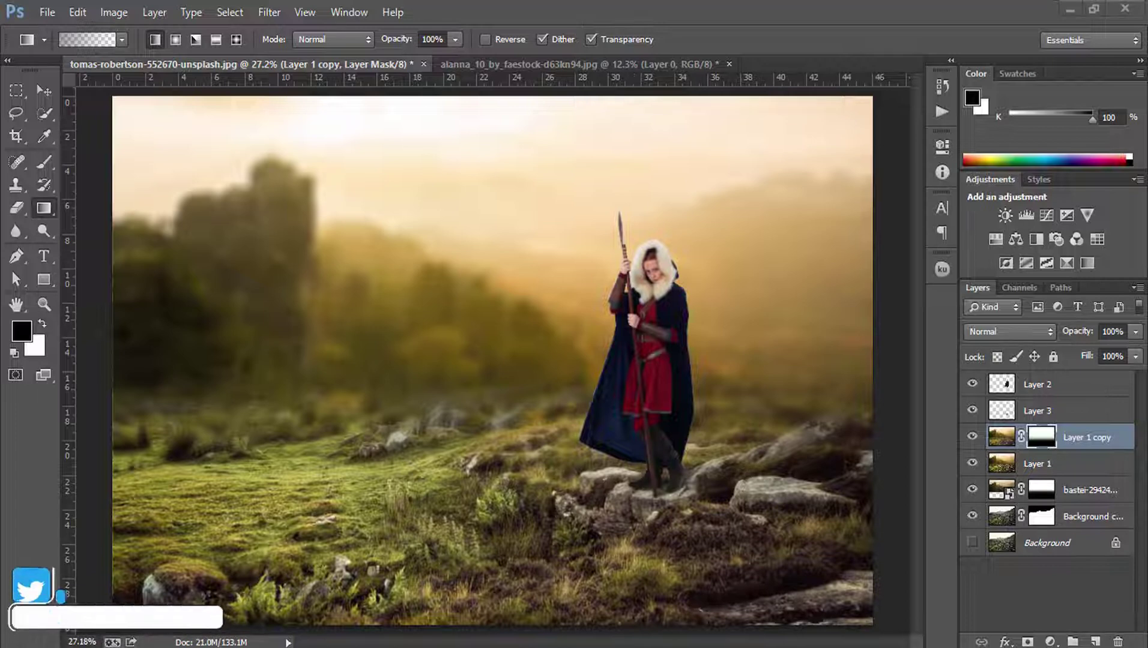
pyautogui.click(594, 521)
pyautogui.press('z')
pyautogui.click(583, 500)
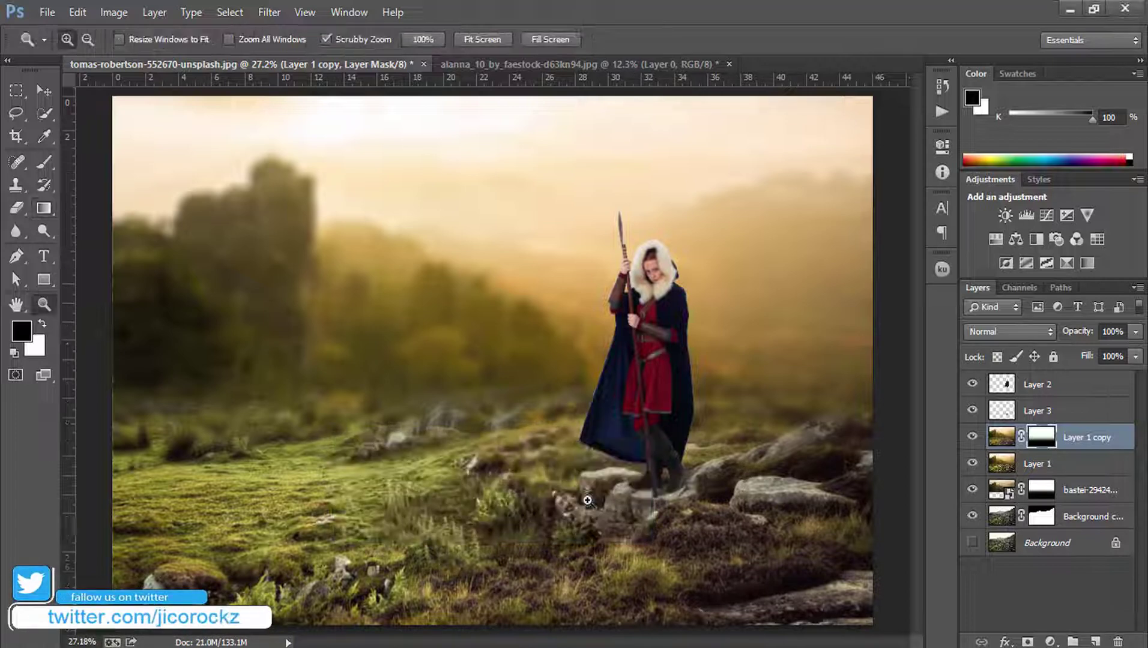
pyautogui.click(44, 90)
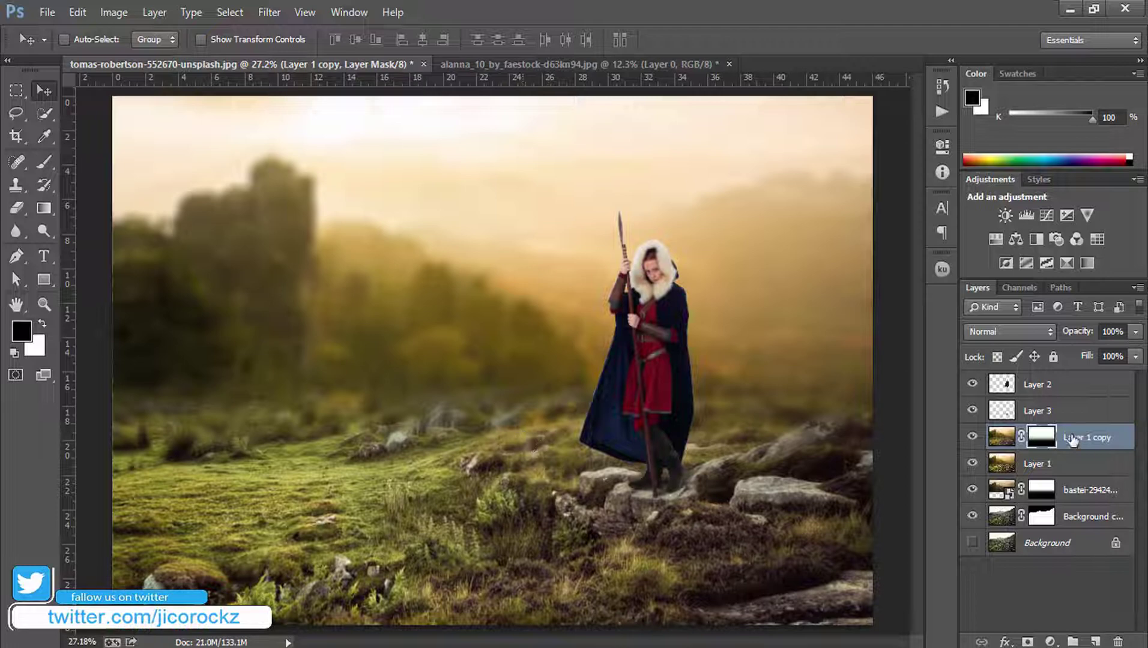
# - Raise Layer 2's Temperature to +11 with the Camera Raw Filter
pyautogui.click(1037, 388)
pyautogui.click(270, 12)
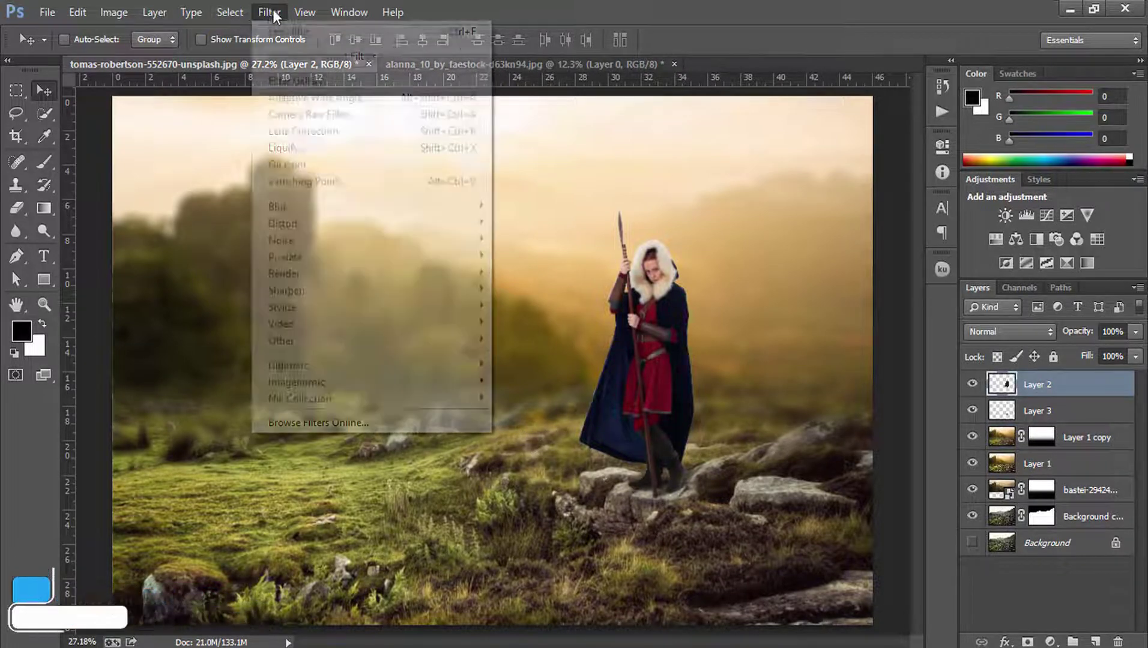
pyautogui.press('Escape')
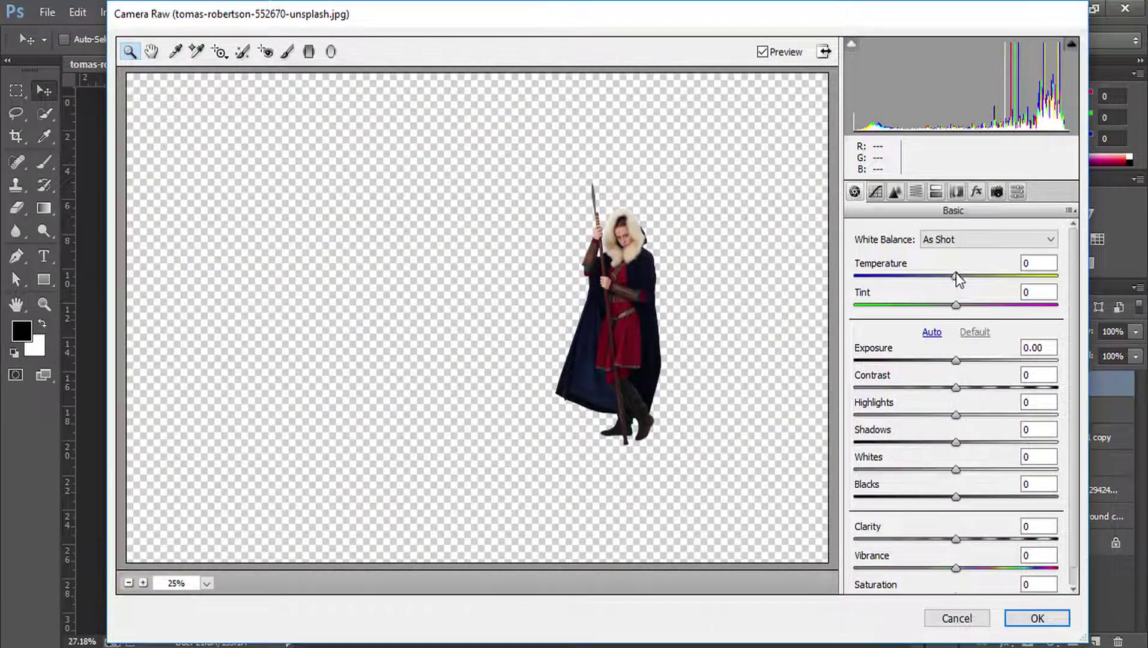
pyautogui.moveTo(955, 275); pyautogui.dragTo(968, 277)
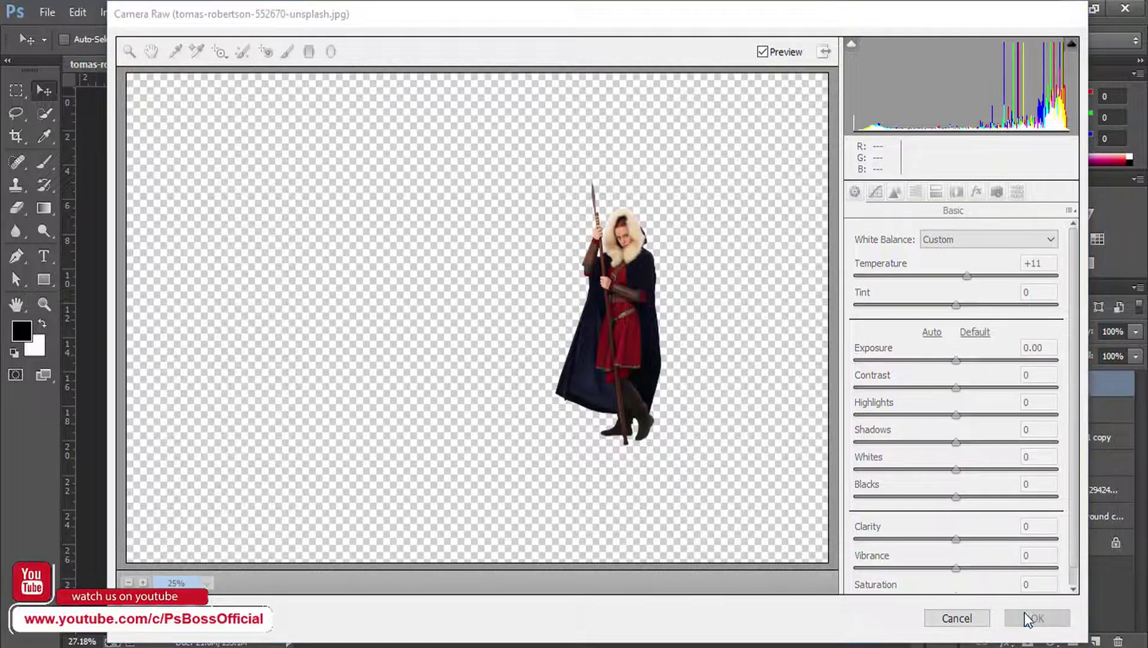
pyautogui.click(1024, 613)
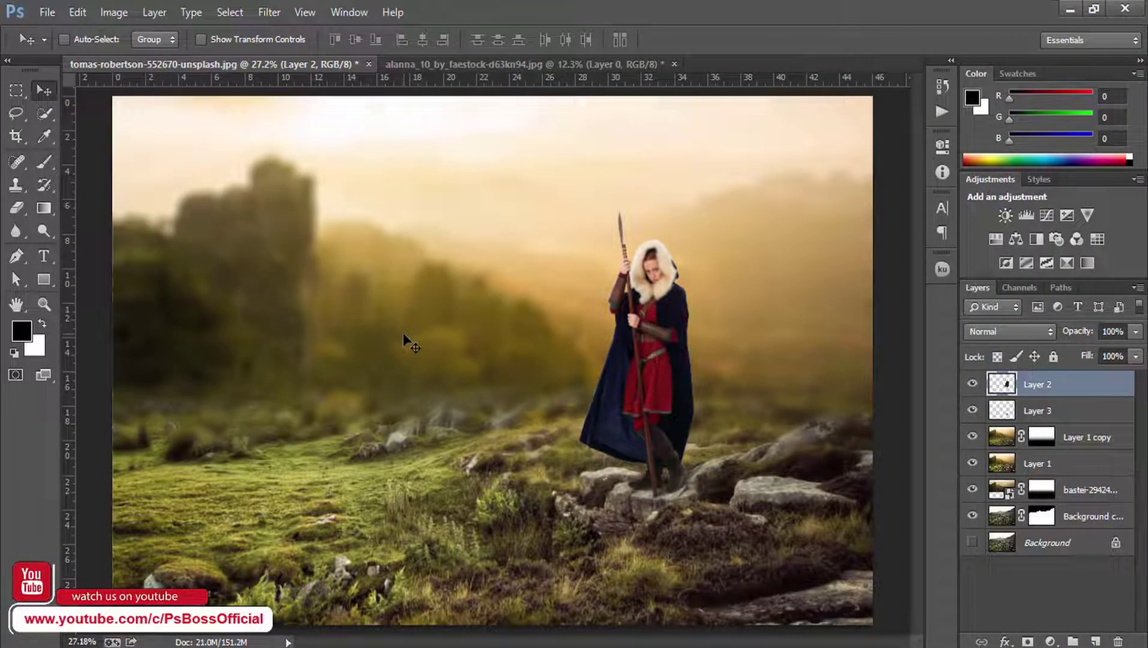
# - Open Work › 3 › male deer 1 stock png in File Explorer and drag png deer 3 into Photoshop
pyautogui.click(1069, 10)
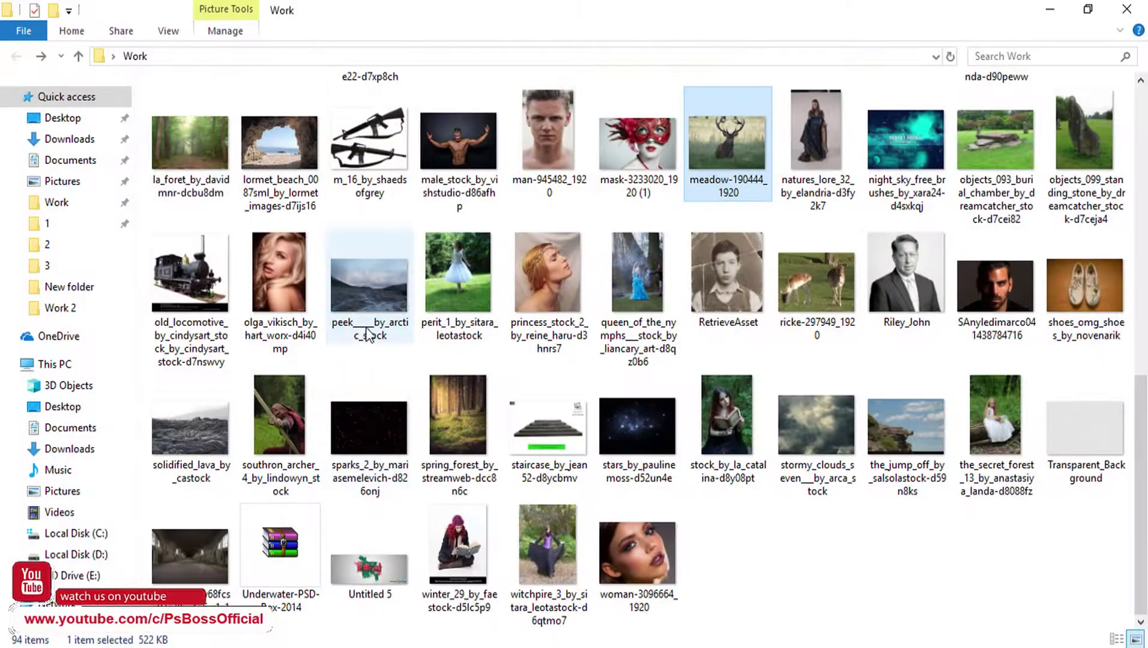
pyautogui.scroll(5, 642, 355)
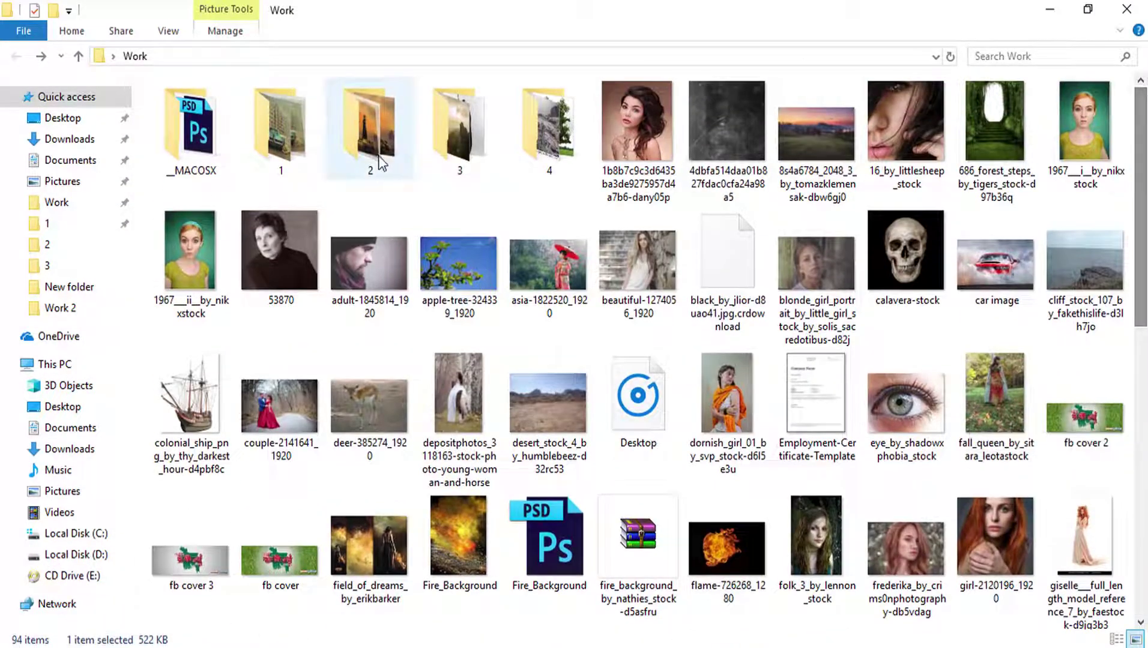
pyautogui.doubleClick(461, 128)
pyautogui.doubleClick(203, 153)
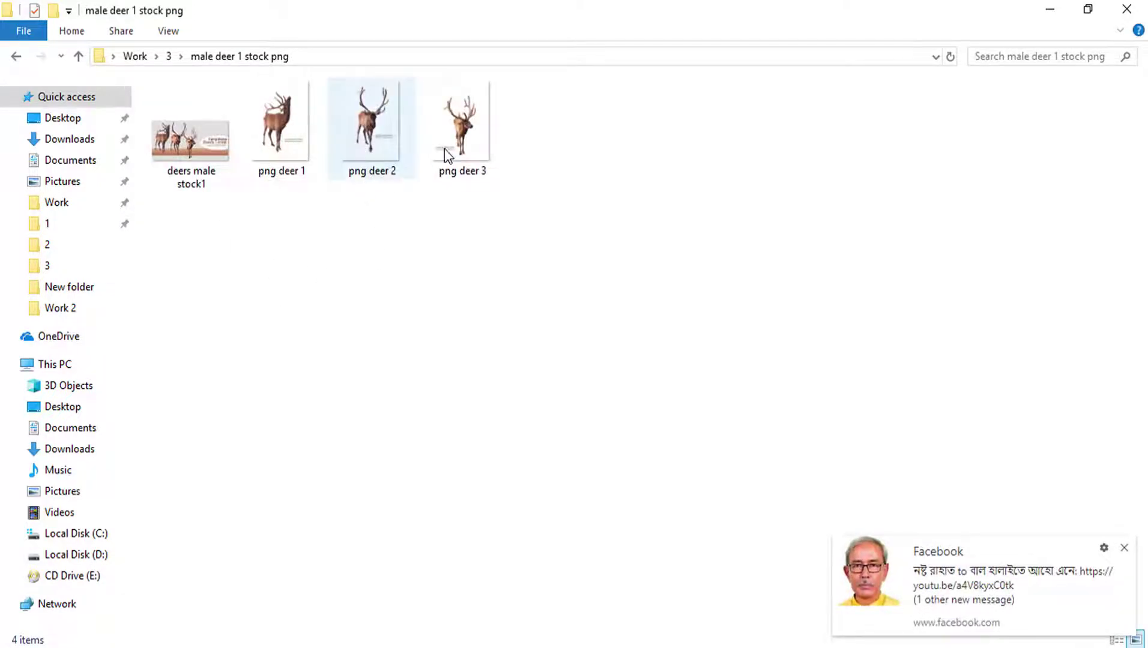
pyautogui.moveTo(450, 150); pyautogui.dragTo(1144, 555)
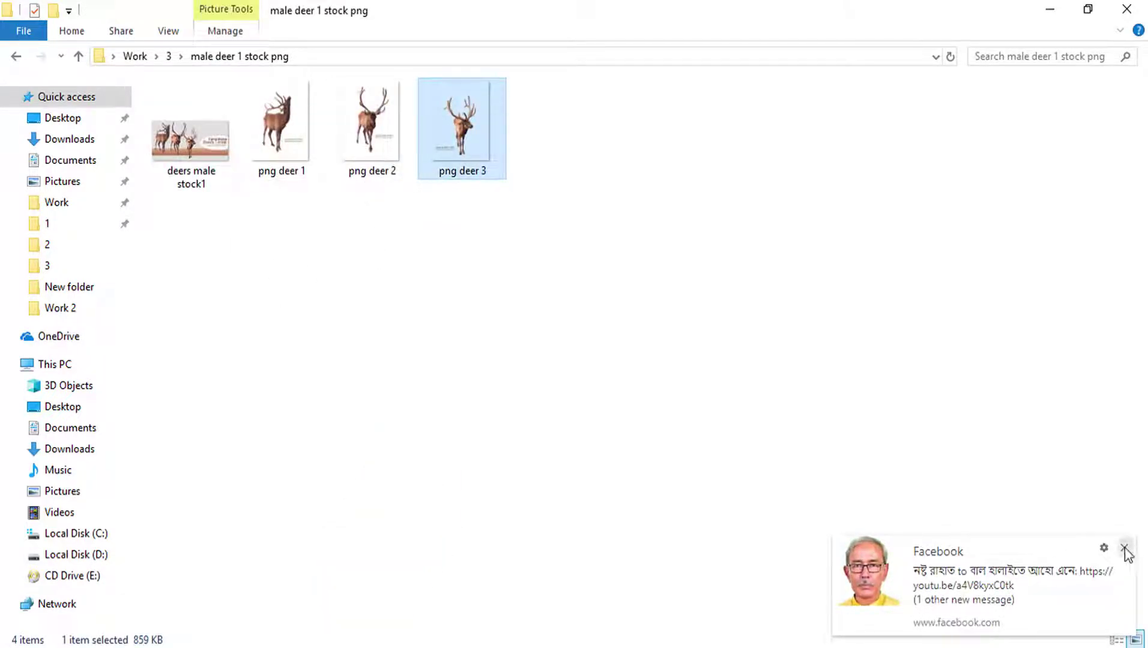
pyautogui.click(1124, 548)
pyautogui.moveTo(436, 128)
pyautogui.mouseDown()
pyautogui.moveTo(329, 645)
pyautogui.moveTo(371, 409)
pyautogui.moveTo(180, 336)
pyautogui.mouseUp()
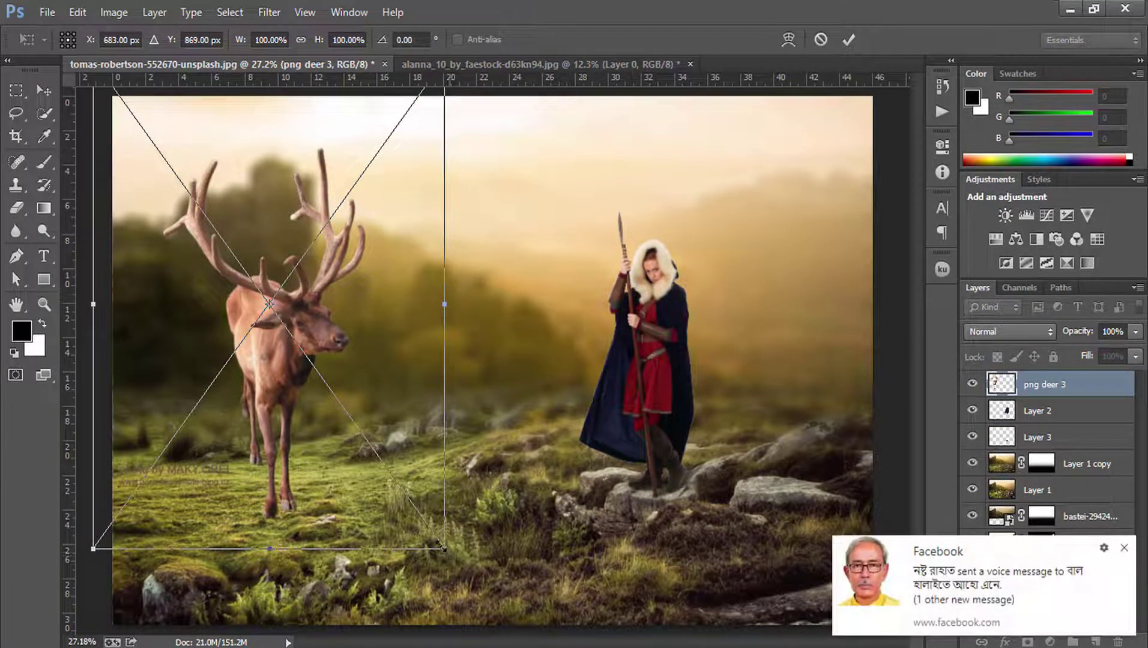
# - Scale the png deer 3 stag to about 61%, place it on the left grass, and commit
pyautogui.moveTo(446, 549); pyautogui.dragTo(379, 450)
pyautogui.click(1125, 549)
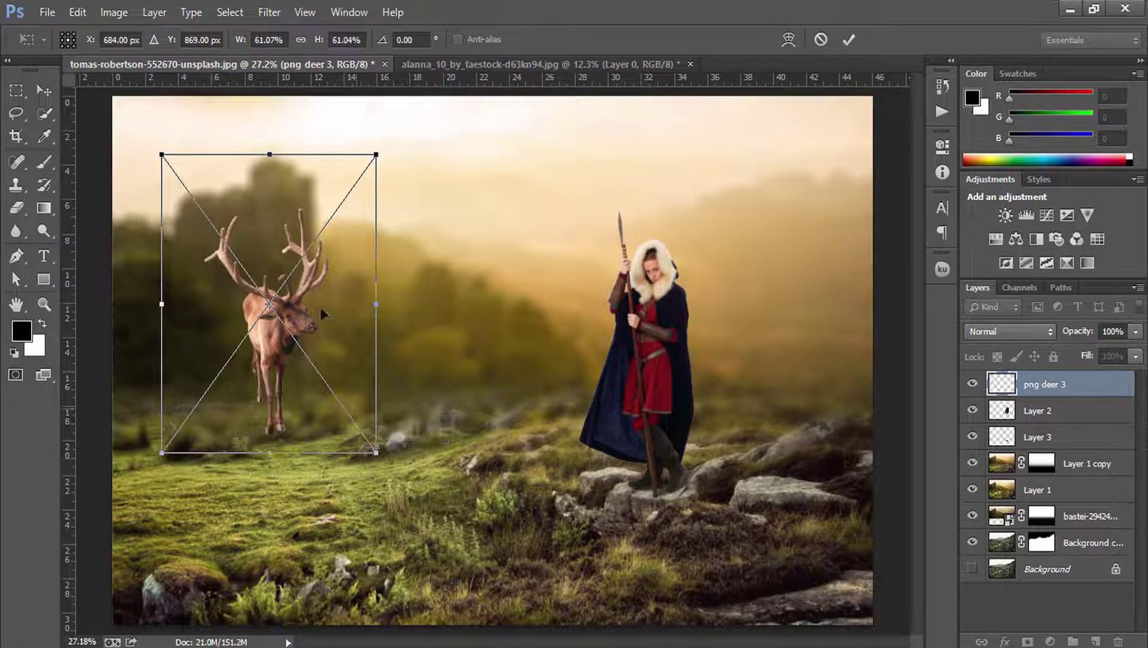
pyautogui.moveTo(303, 308)
pyautogui.mouseDown()
pyautogui.moveTo(305, 356)
pyautogui.moveTo(266, 377)
pyautogui.mouseUp()
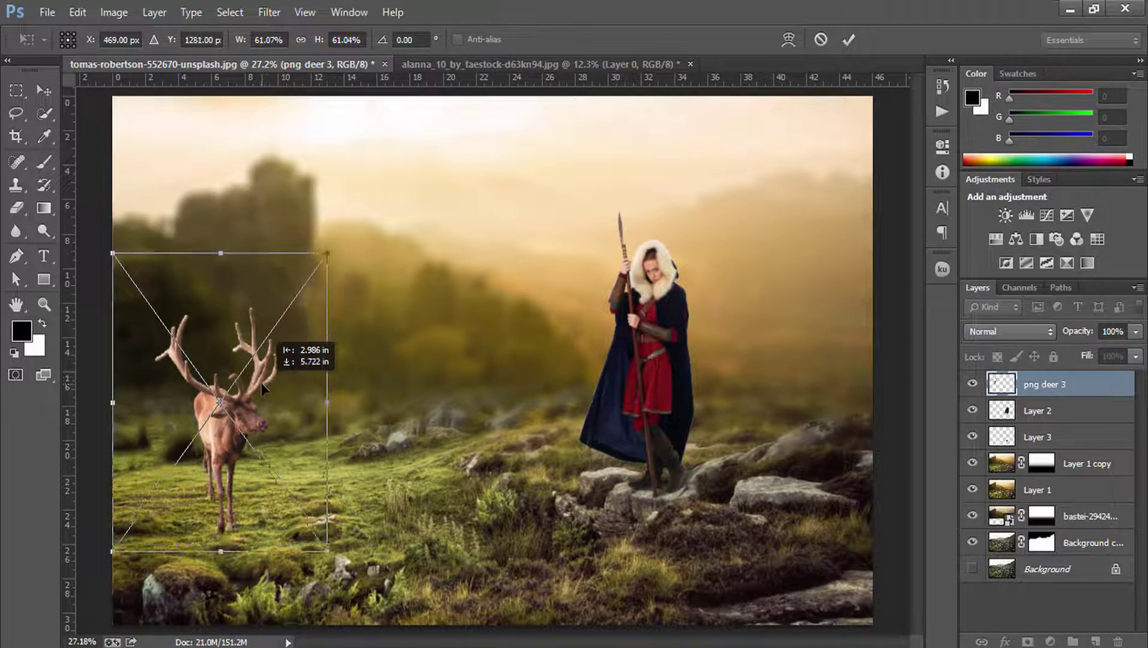
pyautogui.moveTo(268, 381)
pyautogui.mouseDown()
pyautogui.moveTo(295, 381)
pyautogui.moveTo(281, 380)
pyautogui.mouseUp()
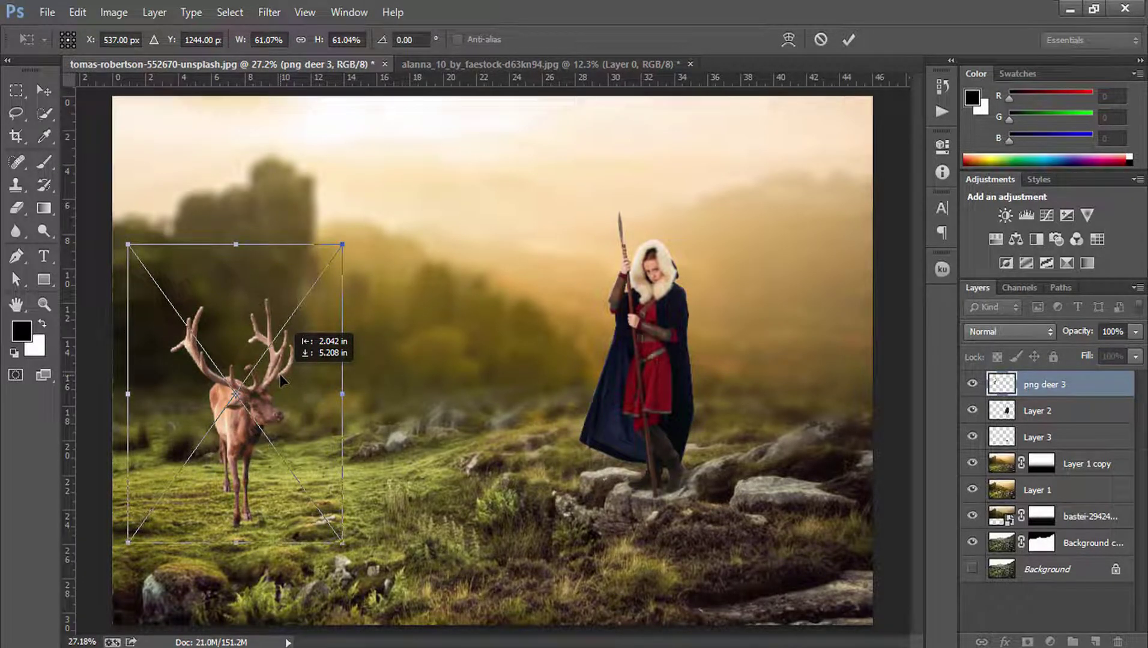
pyautogui.moveTo(280, 378)
pyautogui.mouseDown()
pyautogui.moveTo(290, 376)
pyautogui.moveTo(279, 376)
pyautogui.mouseUp()
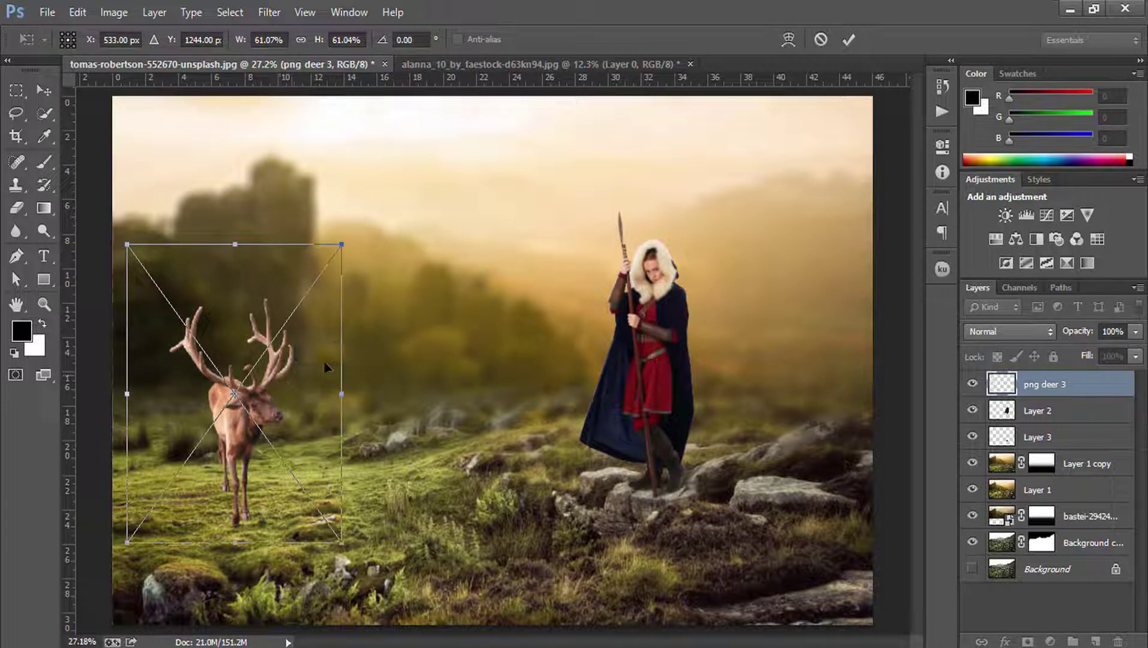
pyautogui.click(853, 38)
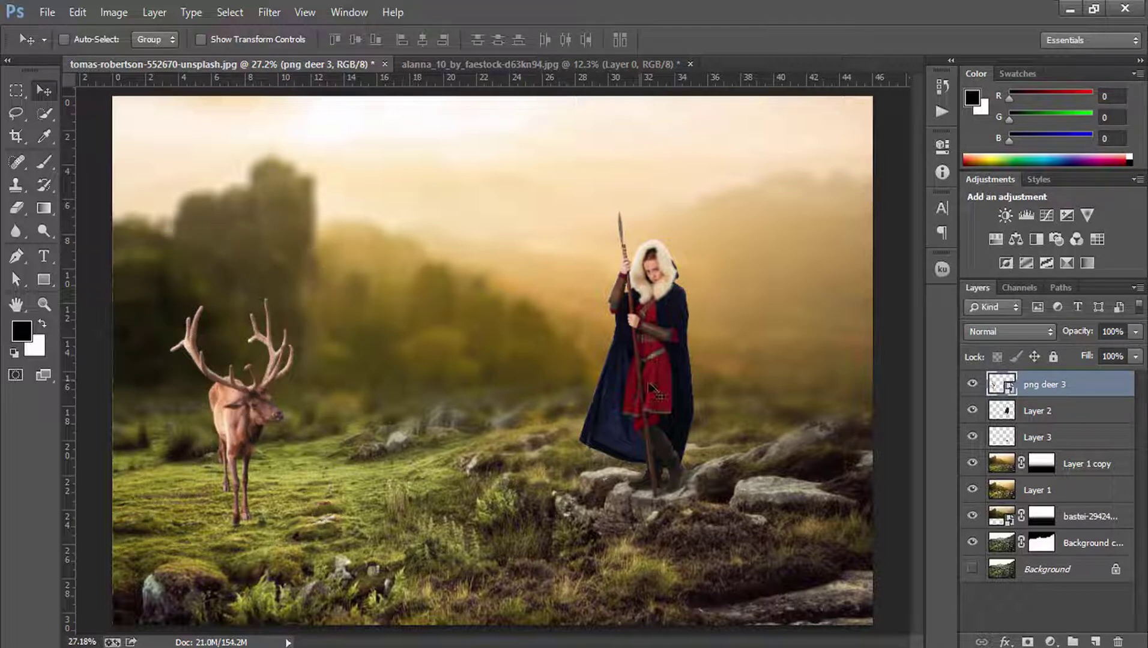
# - Rasterize the png deer 3 layer and apply Brightness 14 and Contrast 73 to it
pyautogui.click(114, 12)
pyautogui.moveTo(139, 56)
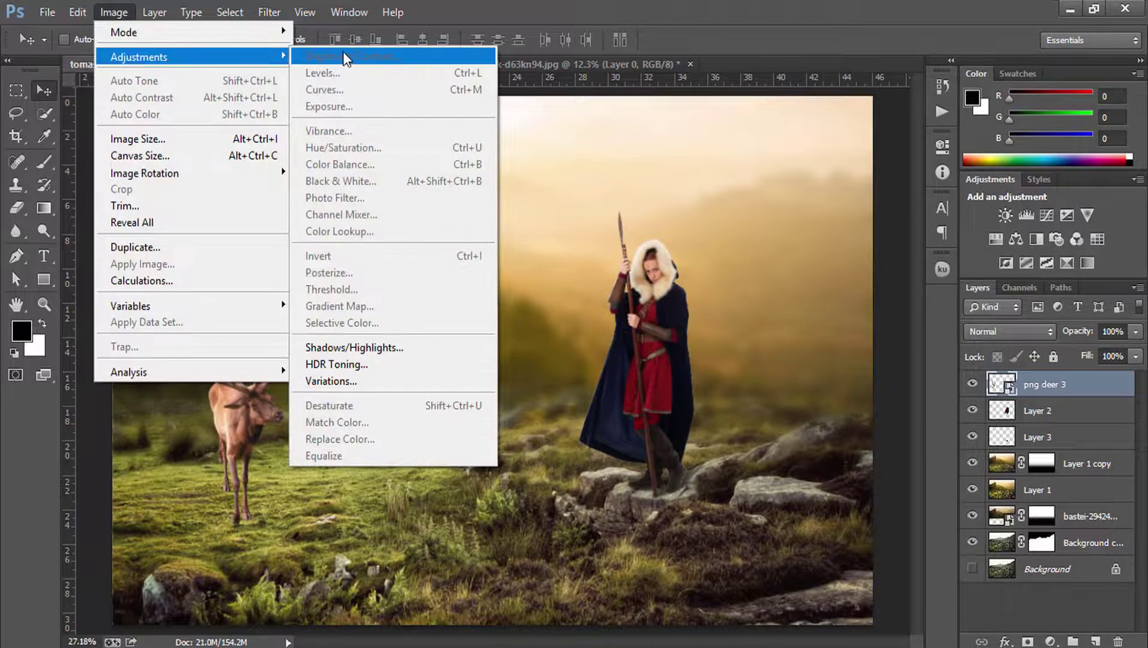
pyautogui.rightClick(1081, 381)
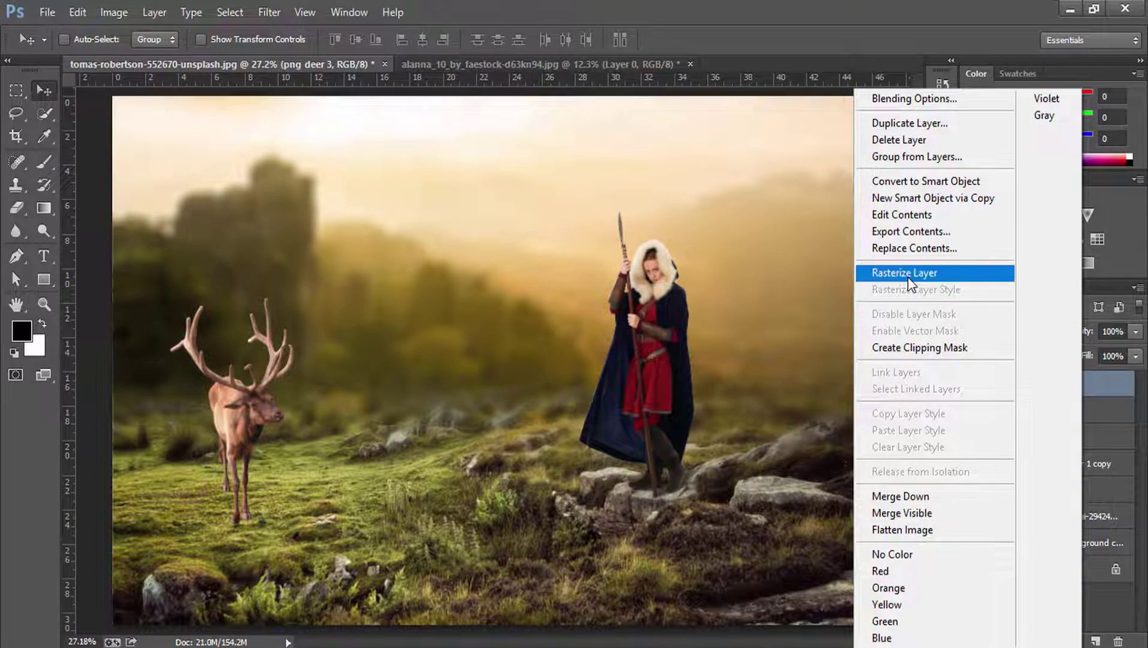
pyautogui.click(935, 274)
pyautogui.click(114, 12)
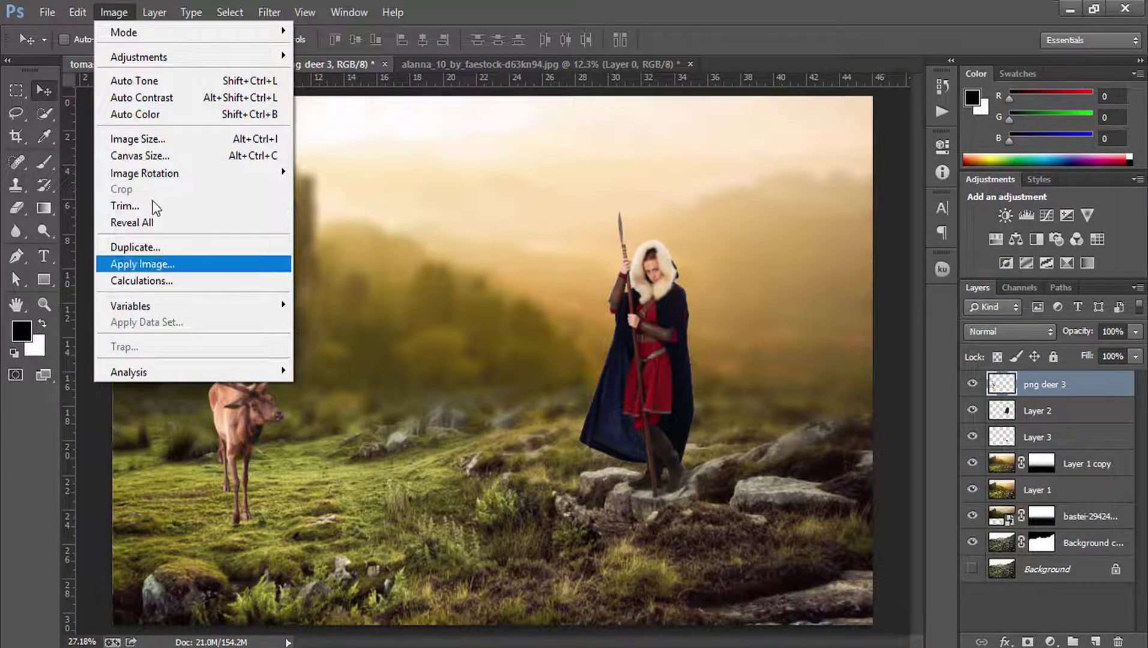
pyautogui.moveTo(139, 56)
pyautogui.click(364, 58)
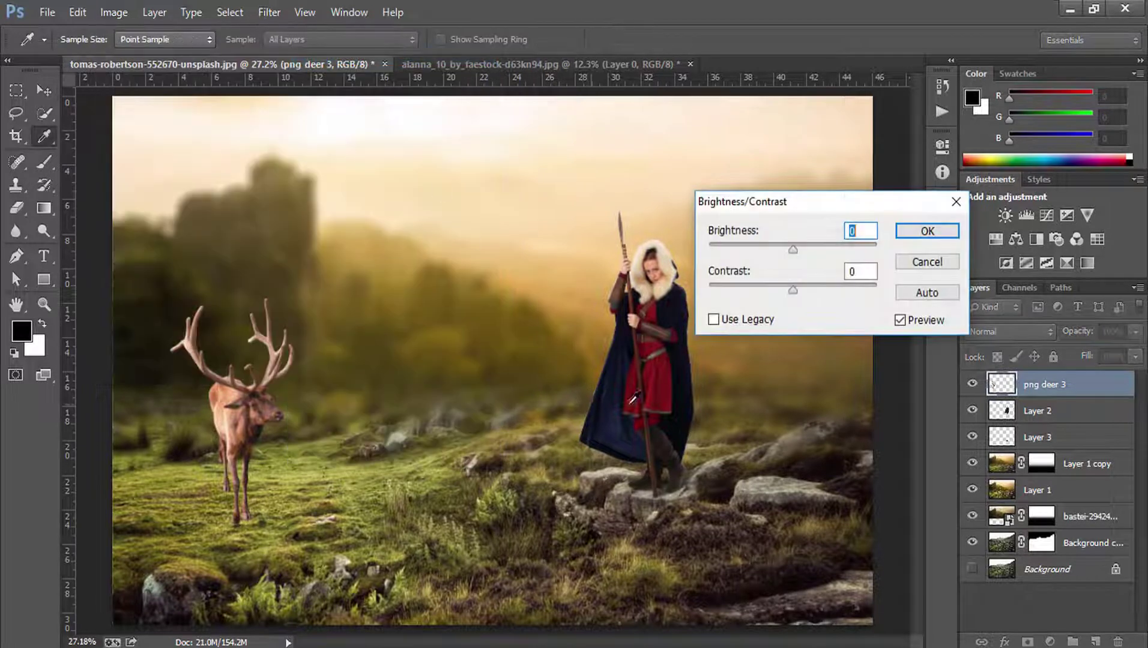
pyautogui.moveTo(793, 291); pyautogui.dragTo(854, 291)
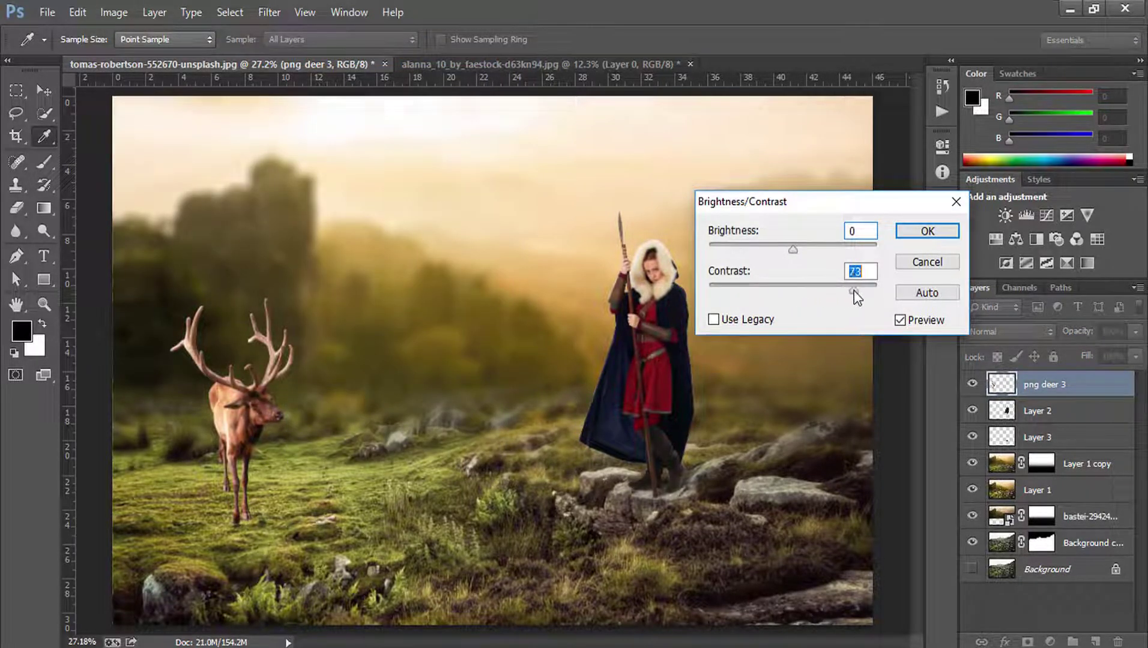
pyautogui.moveTo(796, 254); pyautogui.dragTo(803, 251)
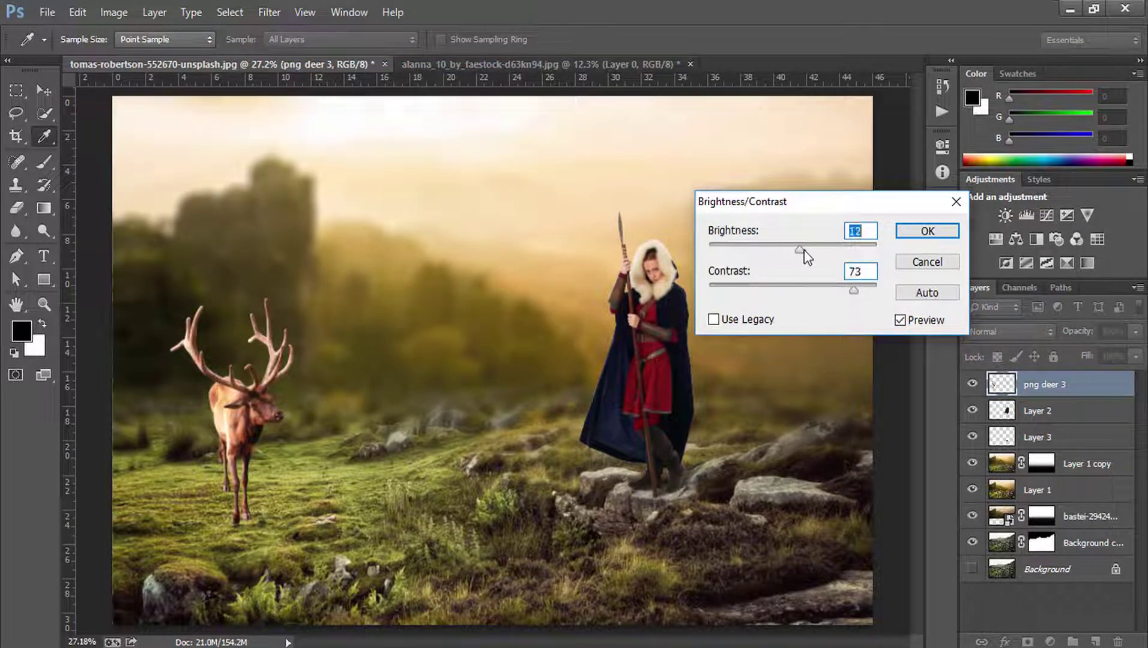
pyautogui.click(919, 233)
pyautogui.click(1105, 468)
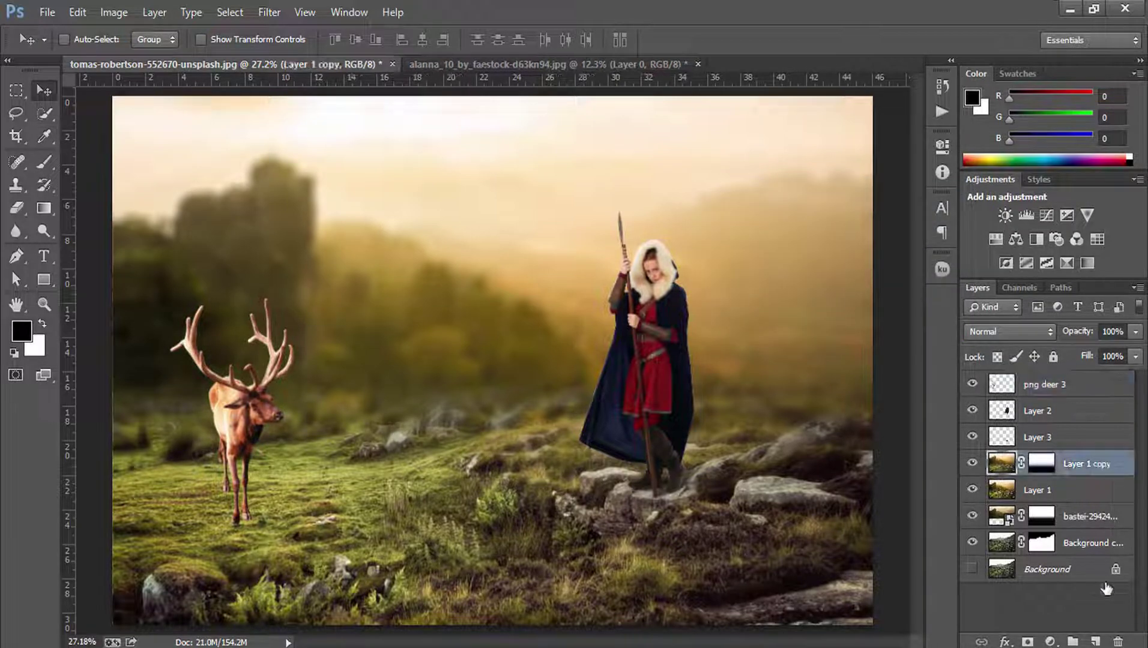
# - Add an empty Layer 4 and start a gradient from the Foreground to Transparent preset
pyautogui.click(1096, 641)
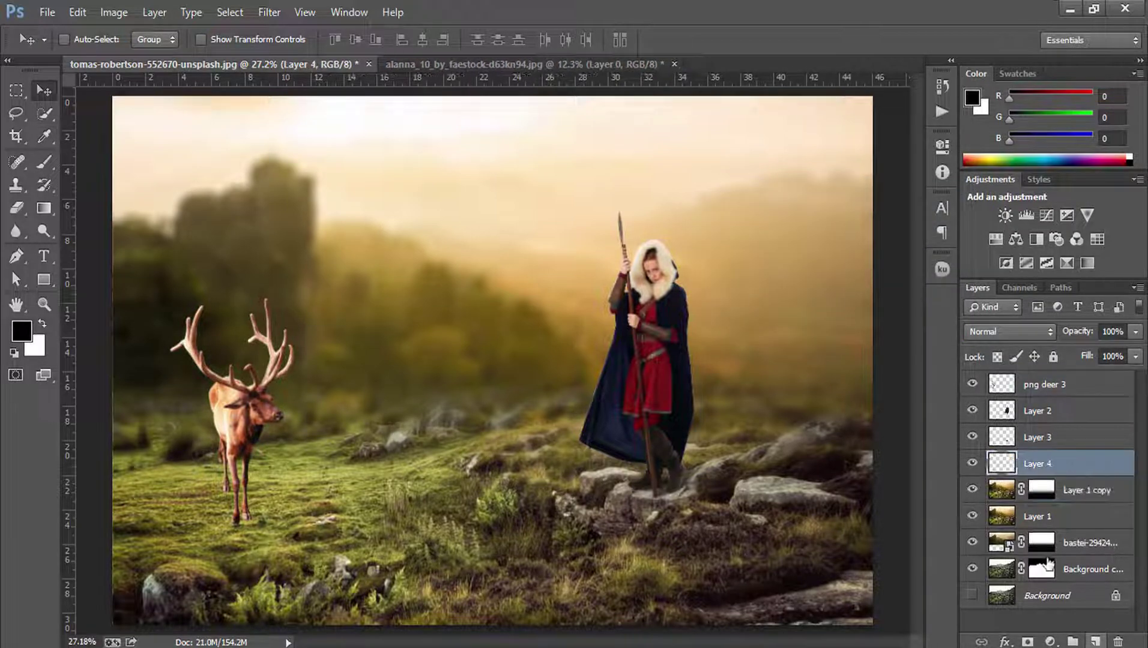
pyautogui.click(53, 210)
pyautogui.click(107, 201)
pyautogui.click(101, 46)
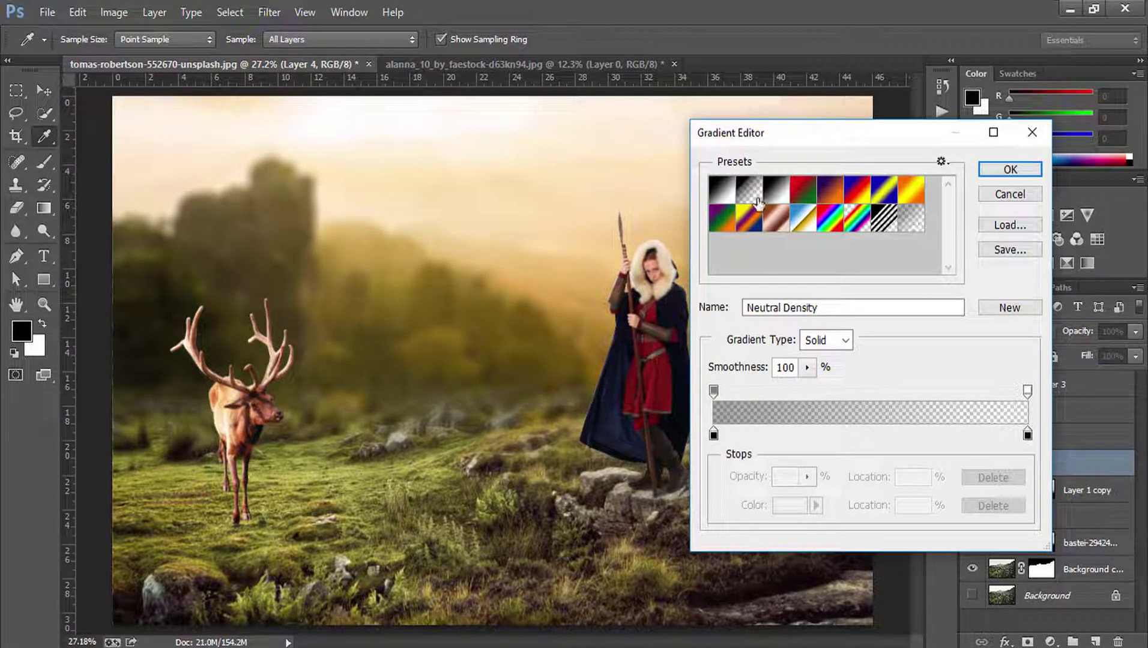
pyautogui.click(742, 187)
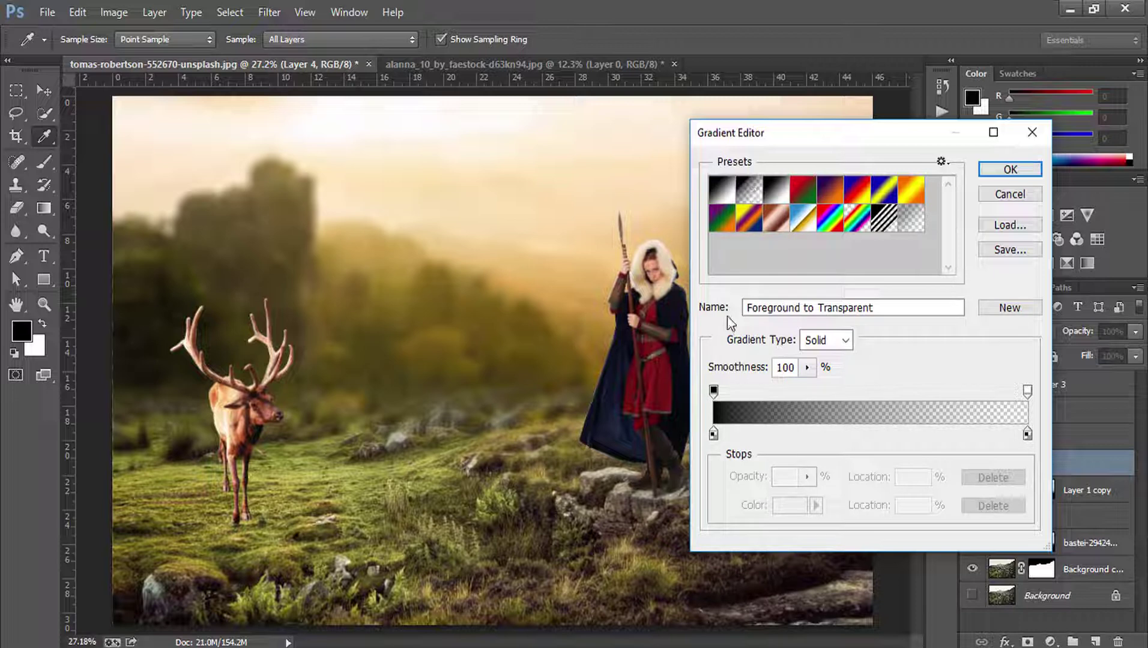
# - Set the gradient's starting stop to a lightened tan sampled from the image
pyautogui.click(714, 434)
pyautogui.click(791, 506)
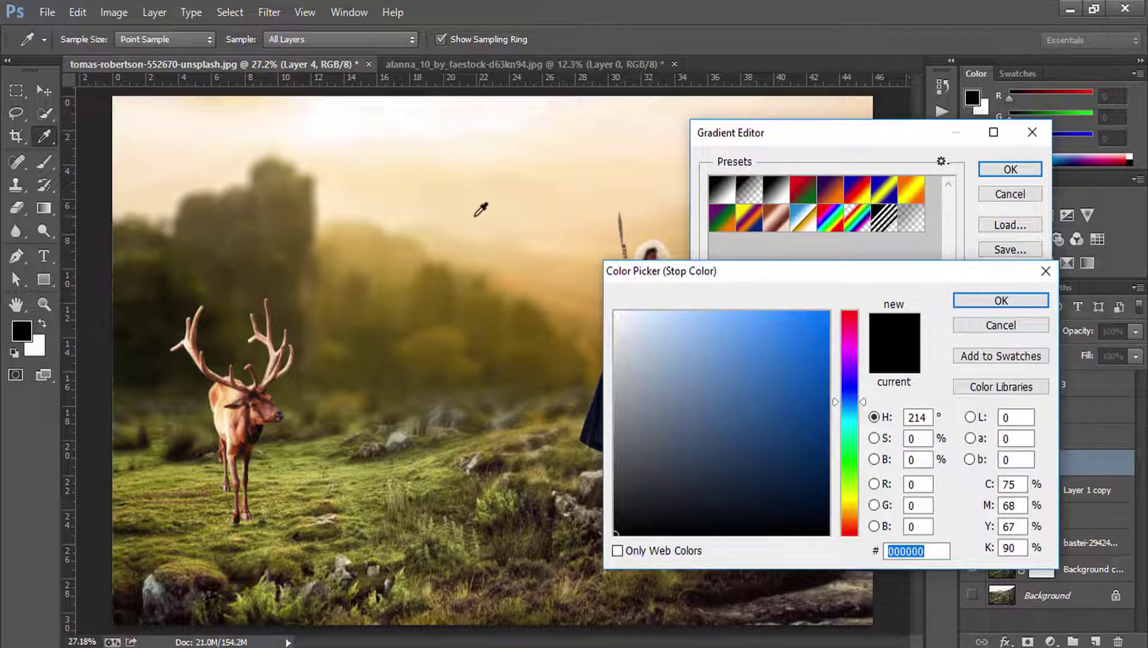
pyautogui.click(353, 223)
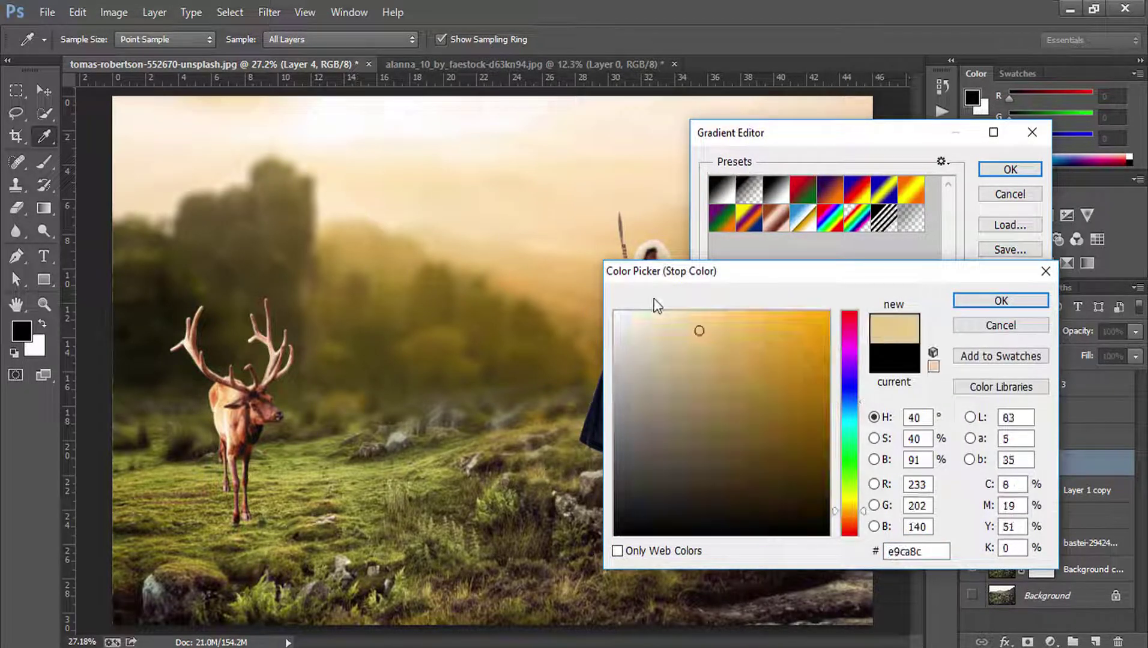
pyautogui.moveTo(698, 327); pyautogui.dragTo(725, 295)
pyautogui.click(1000, 300)
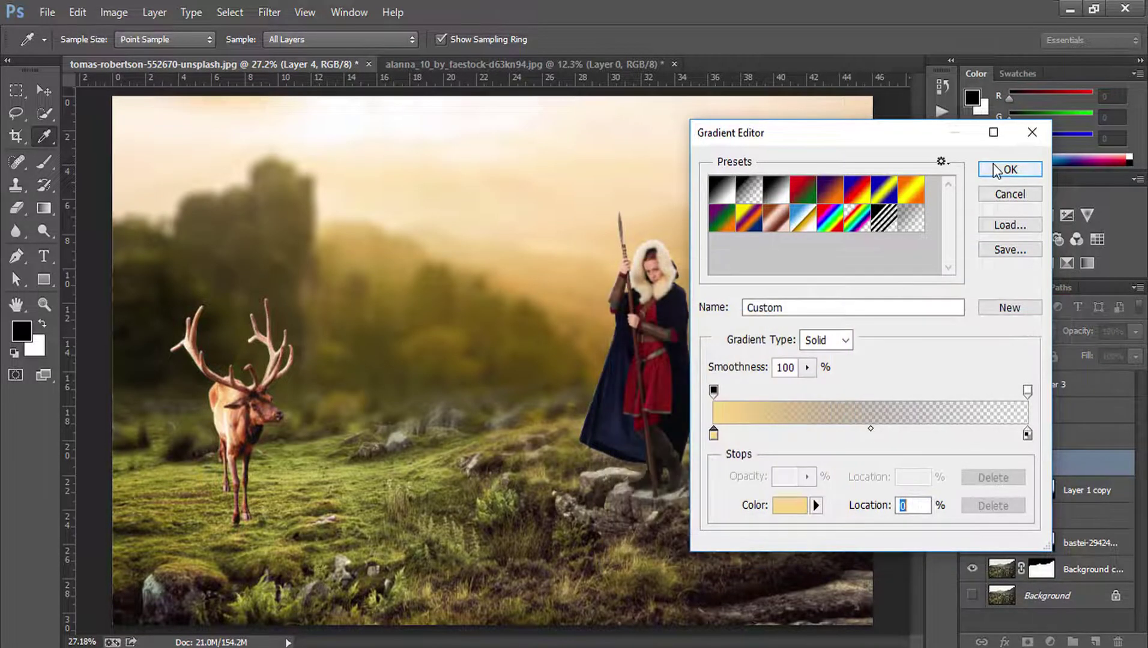
# - Set the gradient's ending stop to white, without saving it as a preset
pyautogui.click(1028, 436)
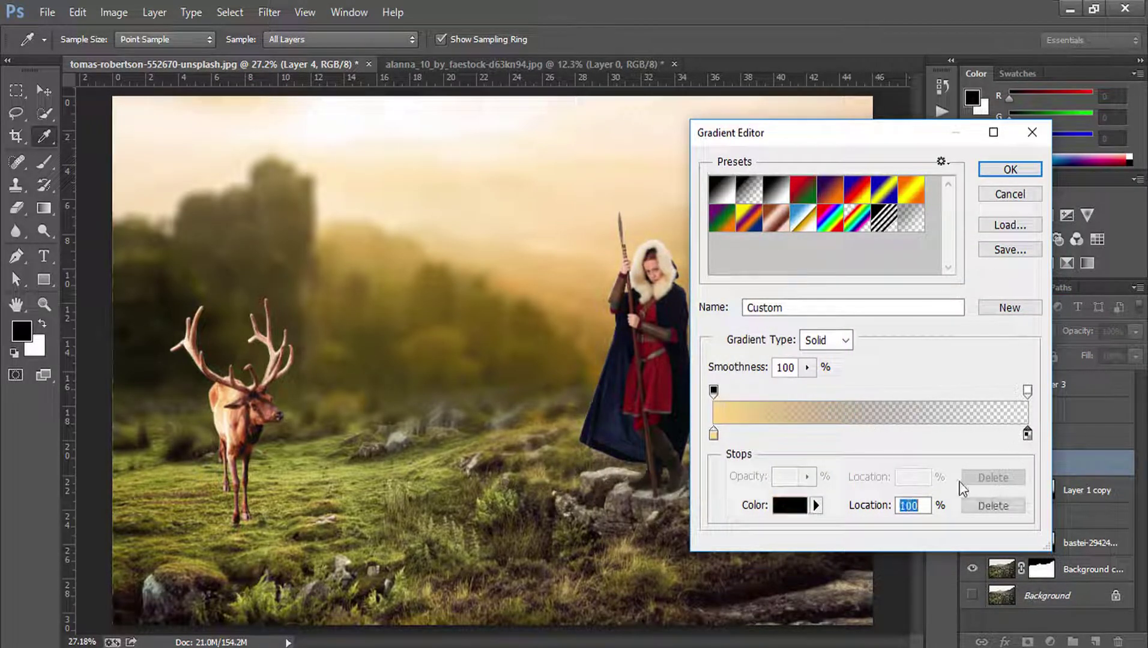
pyautogui.click(788, 505)
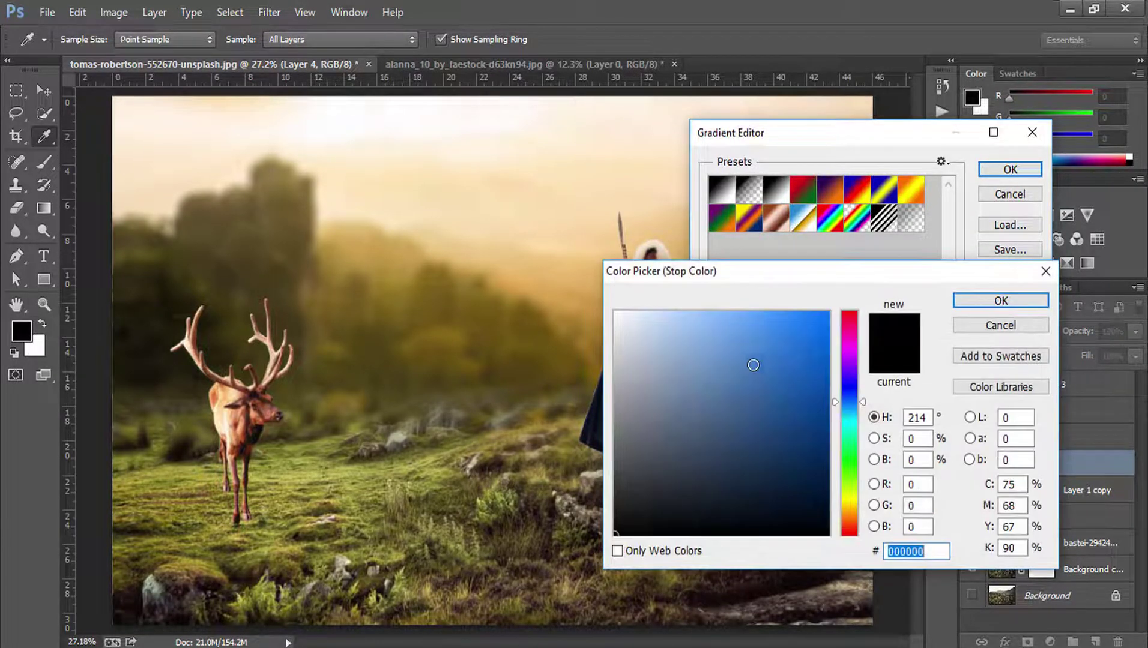
pyautogui.click(1001, 300)
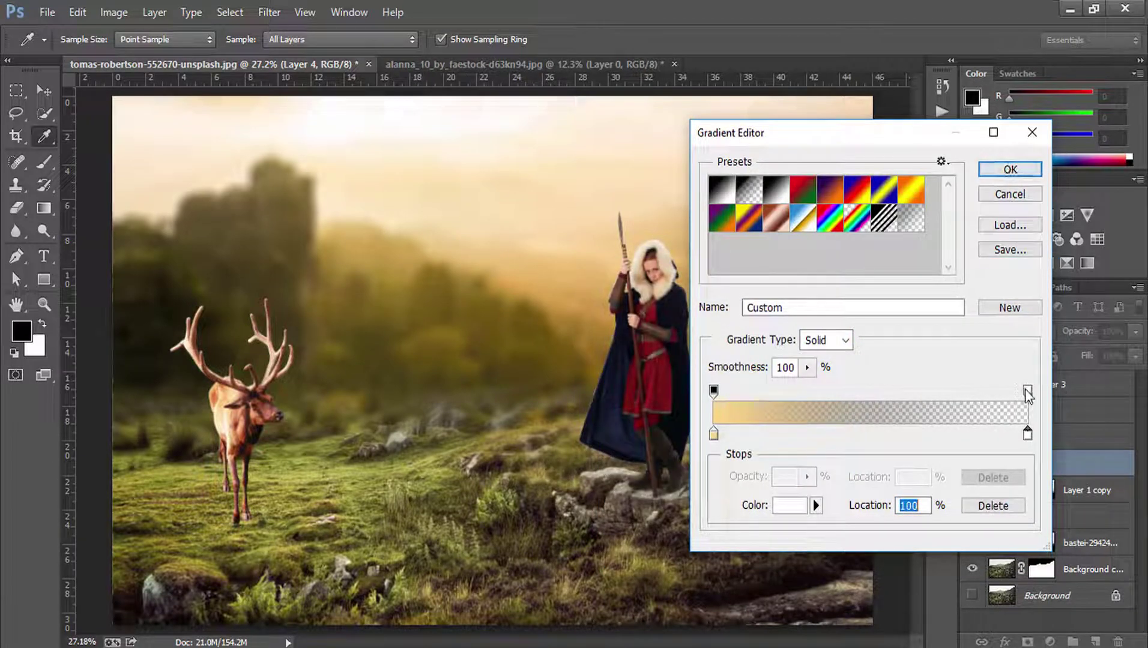
pyautogui.click(1027, 391)
pyautogui.click(1028, 436)
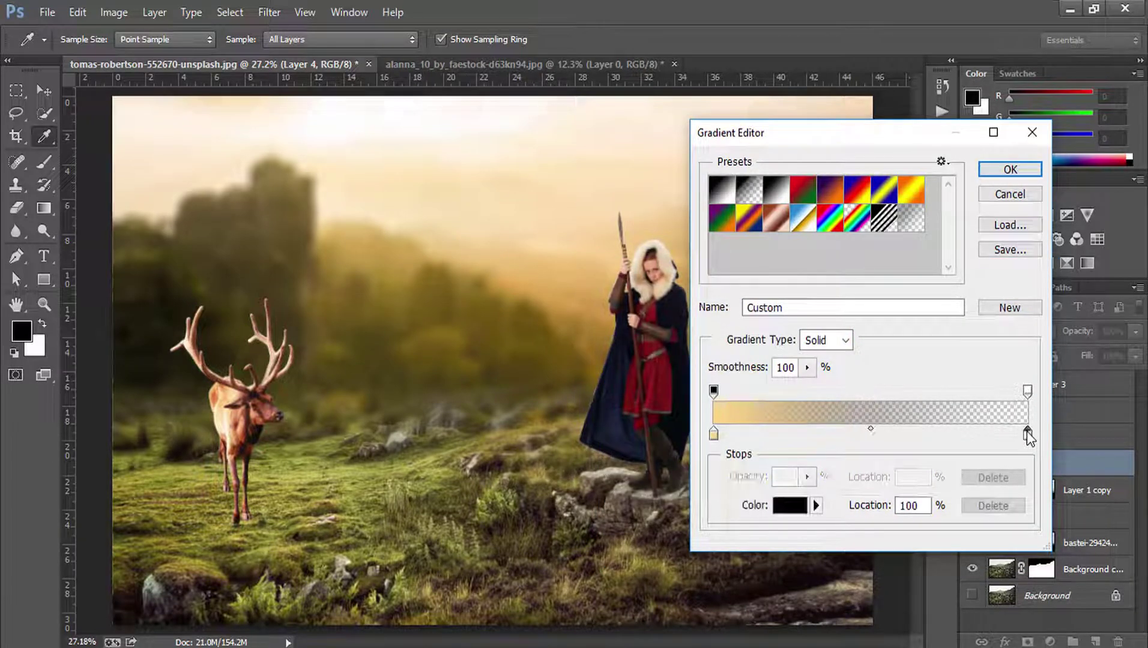
pyautogui.click(788, 505)
pyautogui.moveTo(636, 336); pyautogui.dragTo(600, 301)
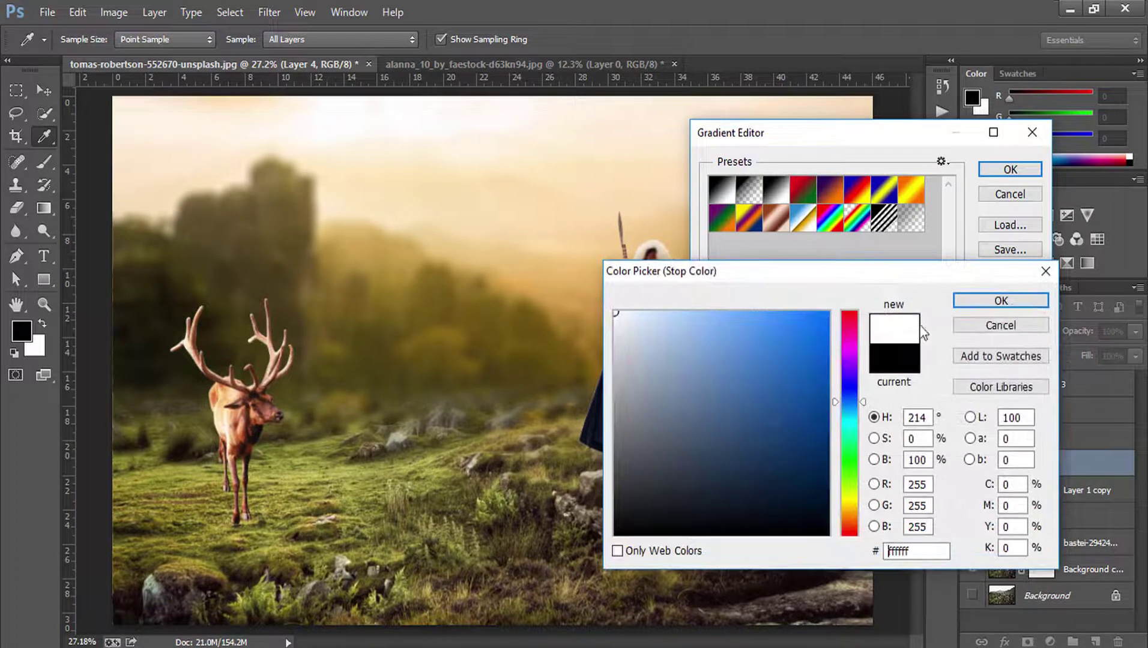
pyautogui.click(1002, 300)
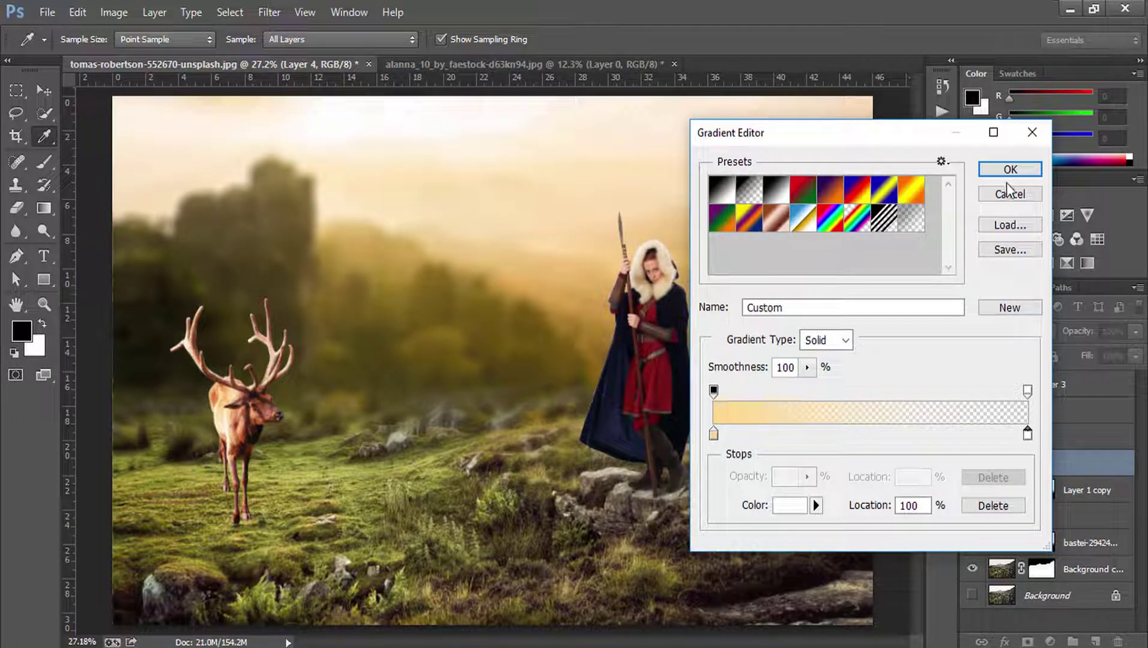
pyautogui.click(1011, 251)
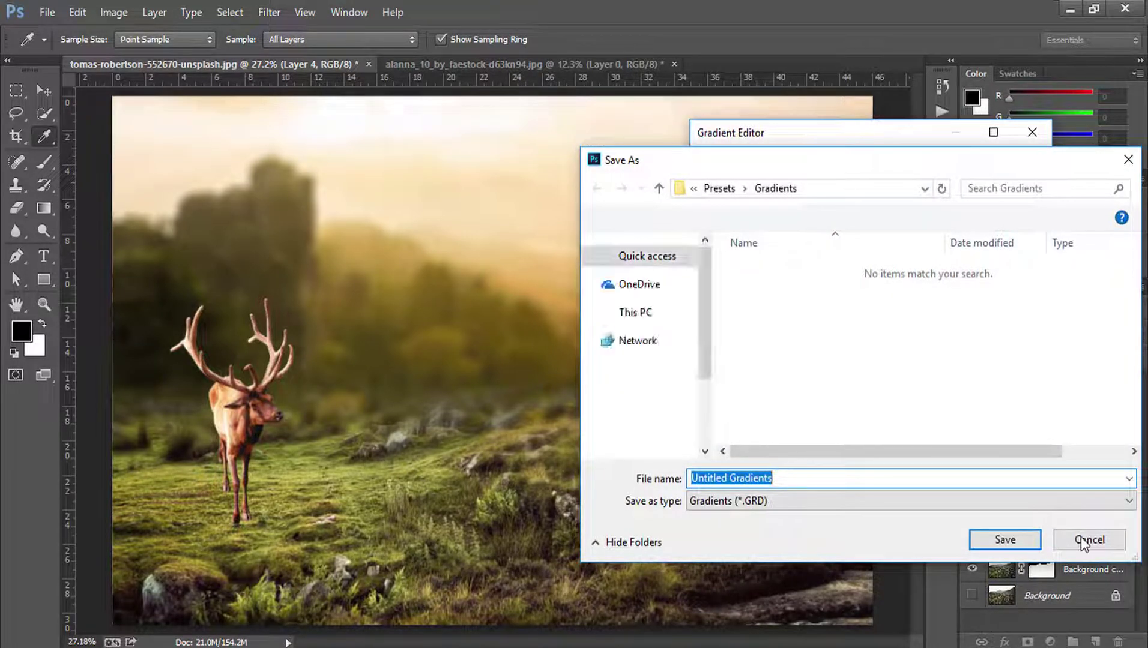
pyautogui.click(1090, 541)
# - Try a radial tan glow from the top-left corner, then undo it
pyautogui.click(1001, 171)
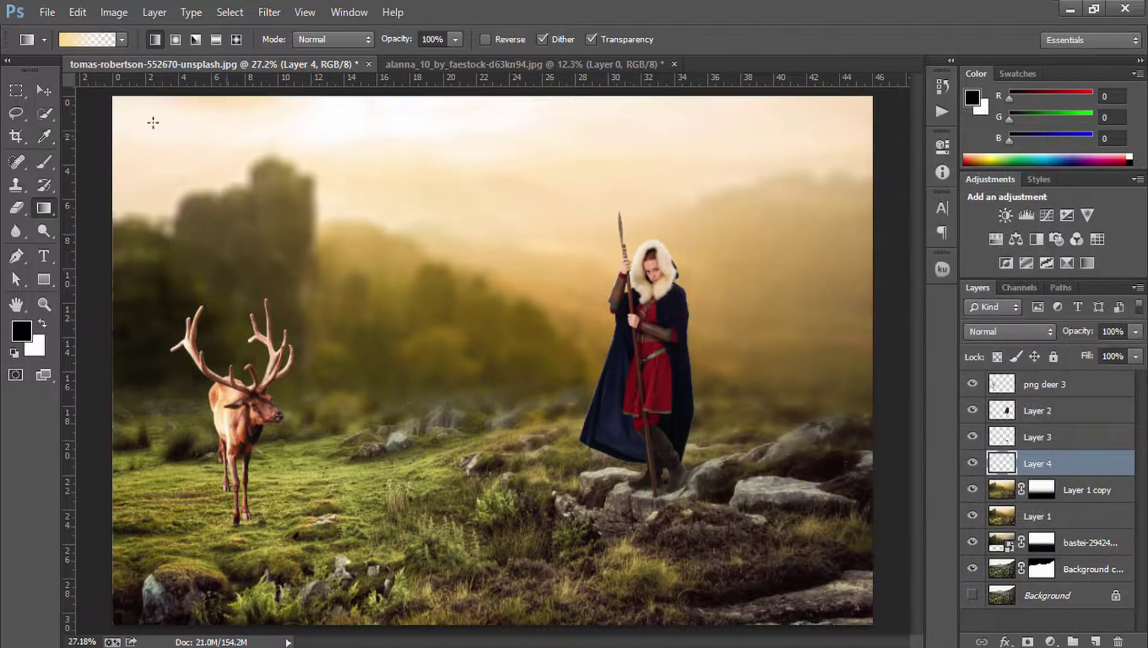
pyautogui.click(175, 39)
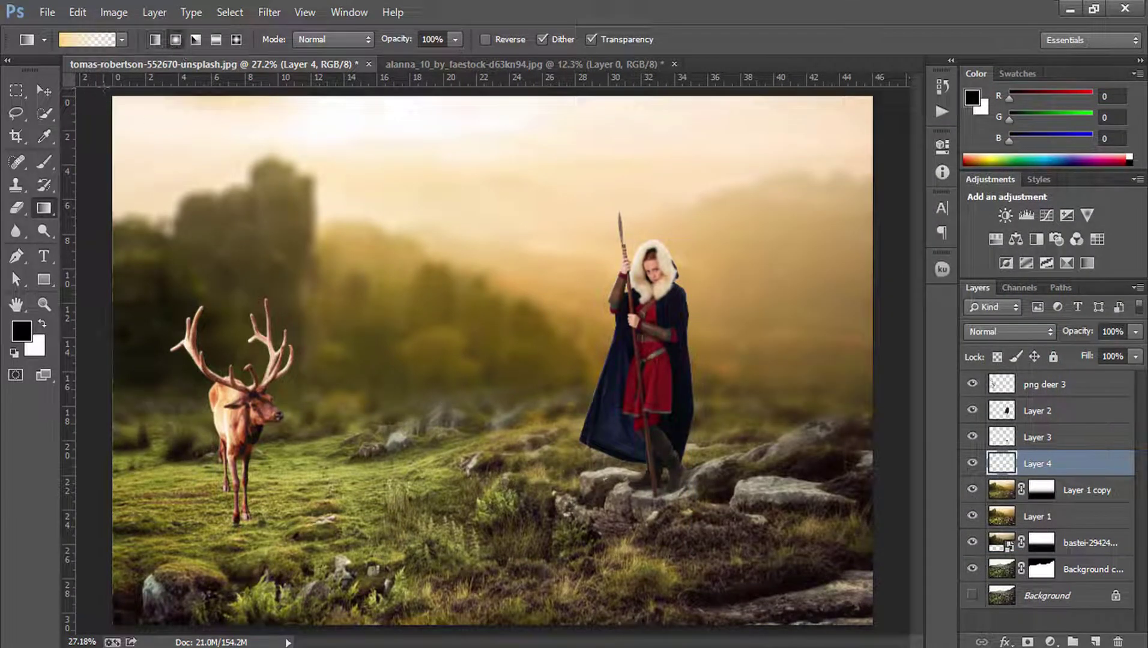
pyautogui.moveTo(103, 88); pyautogui.dragTo(279, 280)
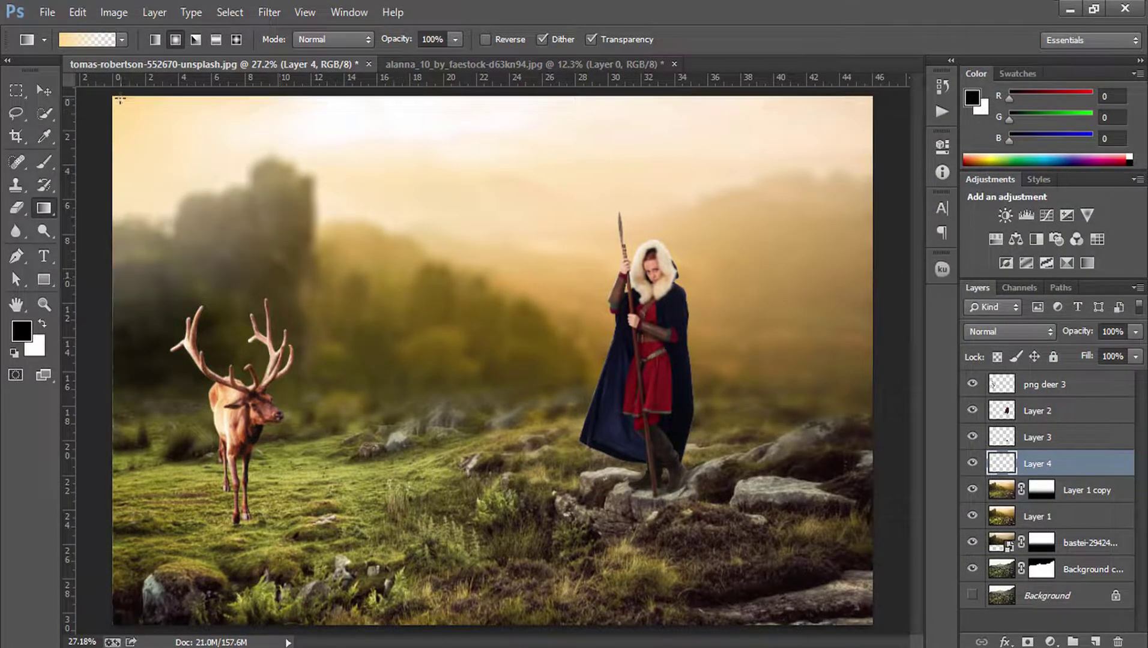
pyautogui.moveTo(198, 183); pyautogui.dragTo(303, 290)
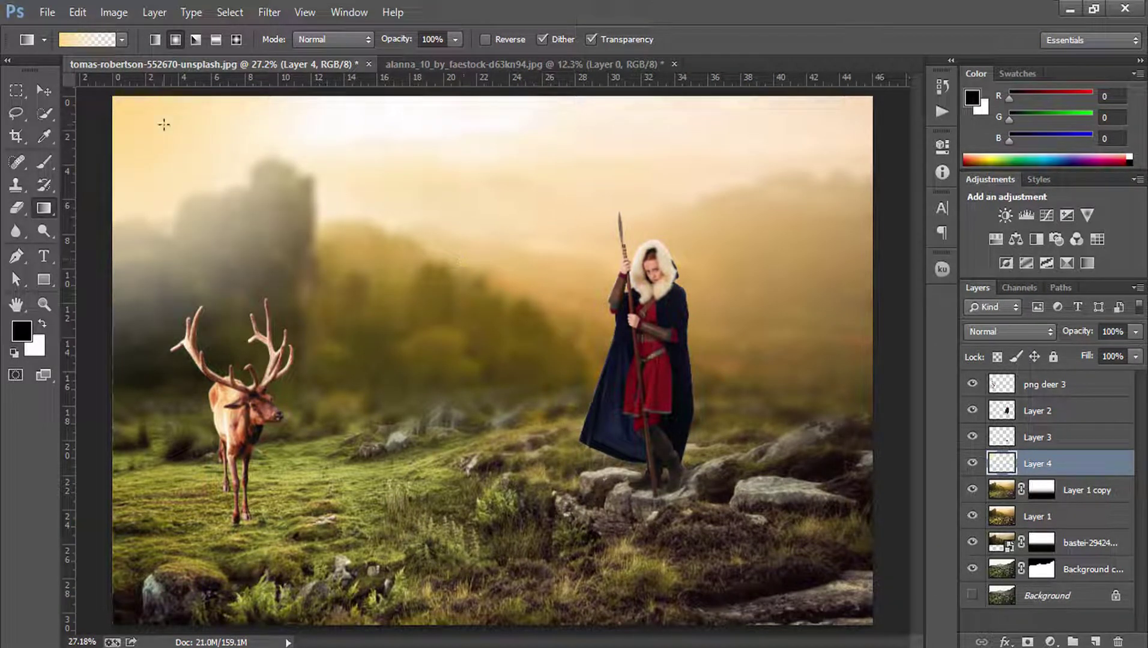
pyautogui.hotkey('ctrl', 'alt', 'z')
pyautogui.hotkey('ctrl', 'alt', 'z')
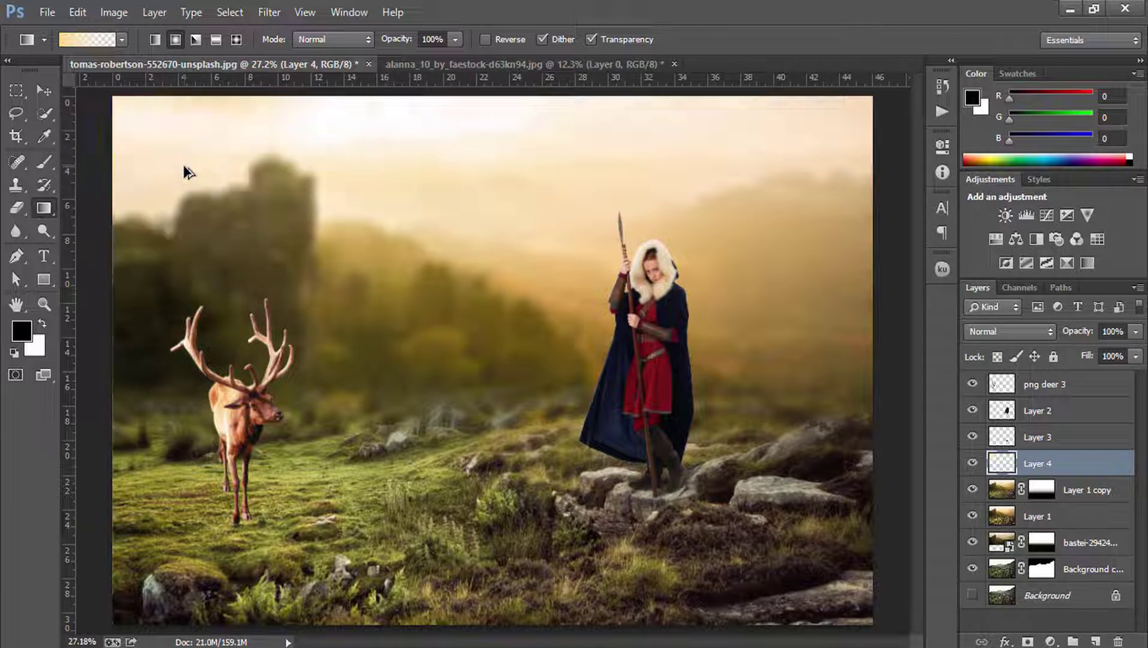
pyautogui.hotkey('ctrl', 'alt', 'z')
# - Move Layer 4 to the top of the stack and repaint the radial glow from the top-left
pyautogui.hotkey('ctrl', 'shift', 'z')
pyautogui.moveTo(1050, 464); pyautogui.dragTo(1040, 377)
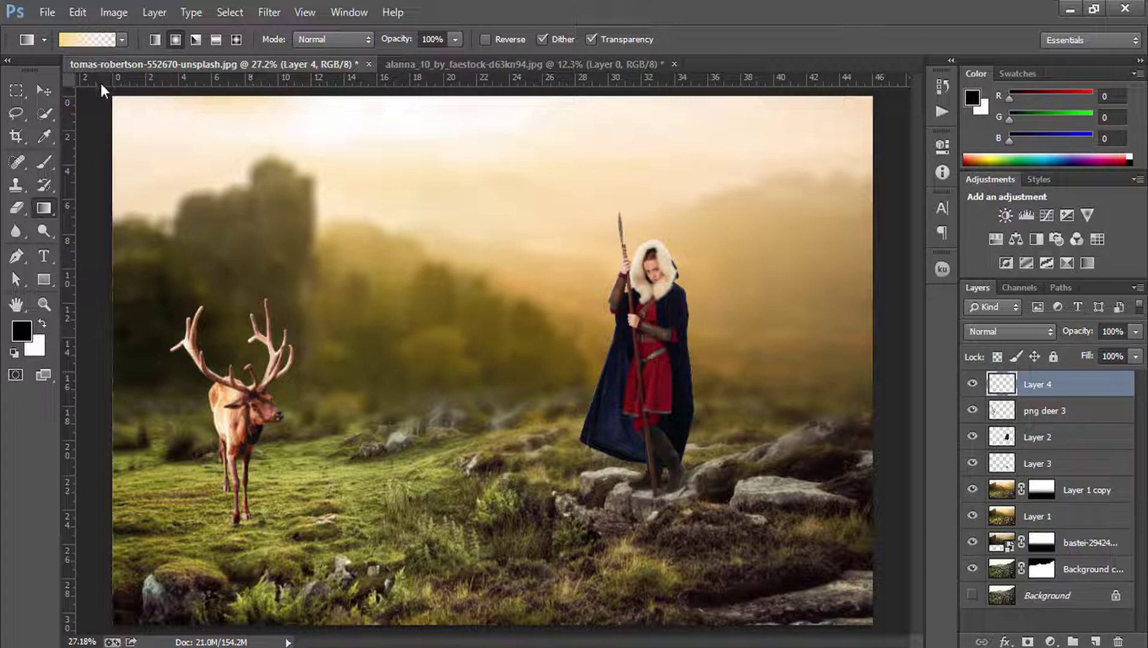
pyautogui.moveTo(108, 91); pyautogui.dragTo(416, 413)
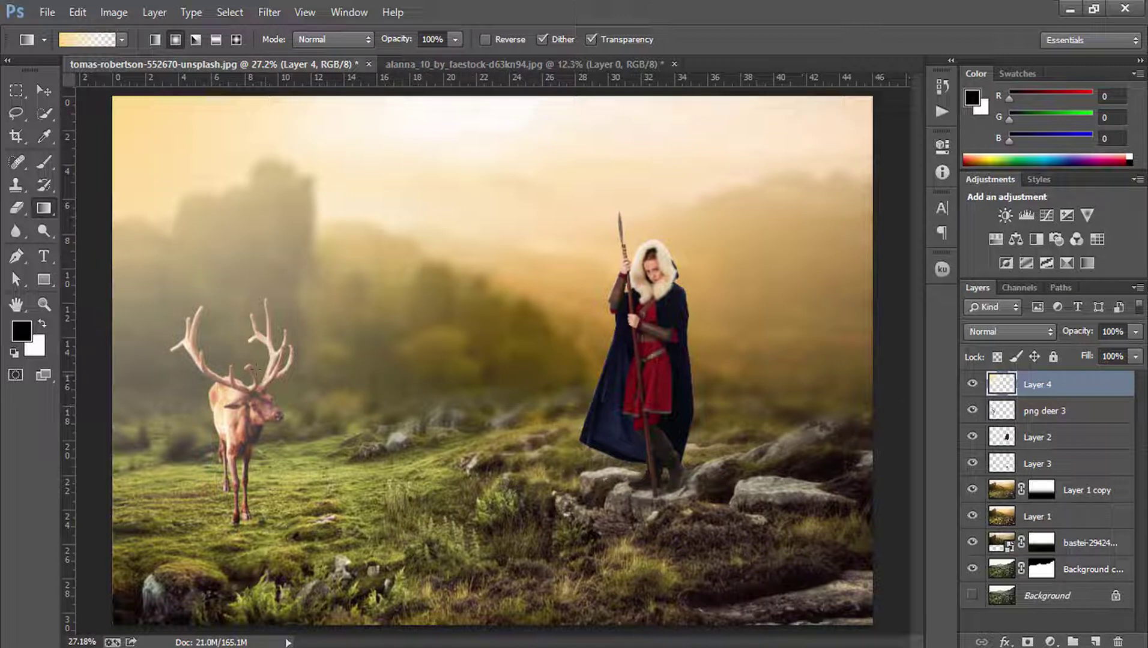
# - Zoom in on the composite, hide the stag layer, and make Layer 4 active
pyautogui.click(43, 304)
pyautogui.click(465, 505)
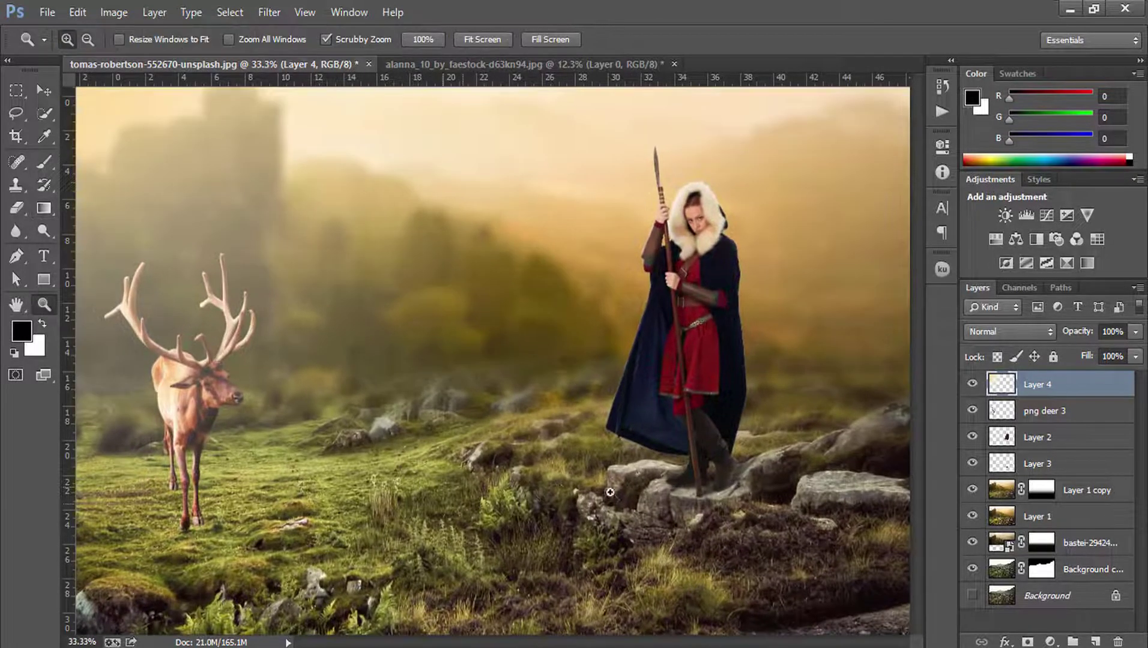
pyautogui.click(1005, 413)
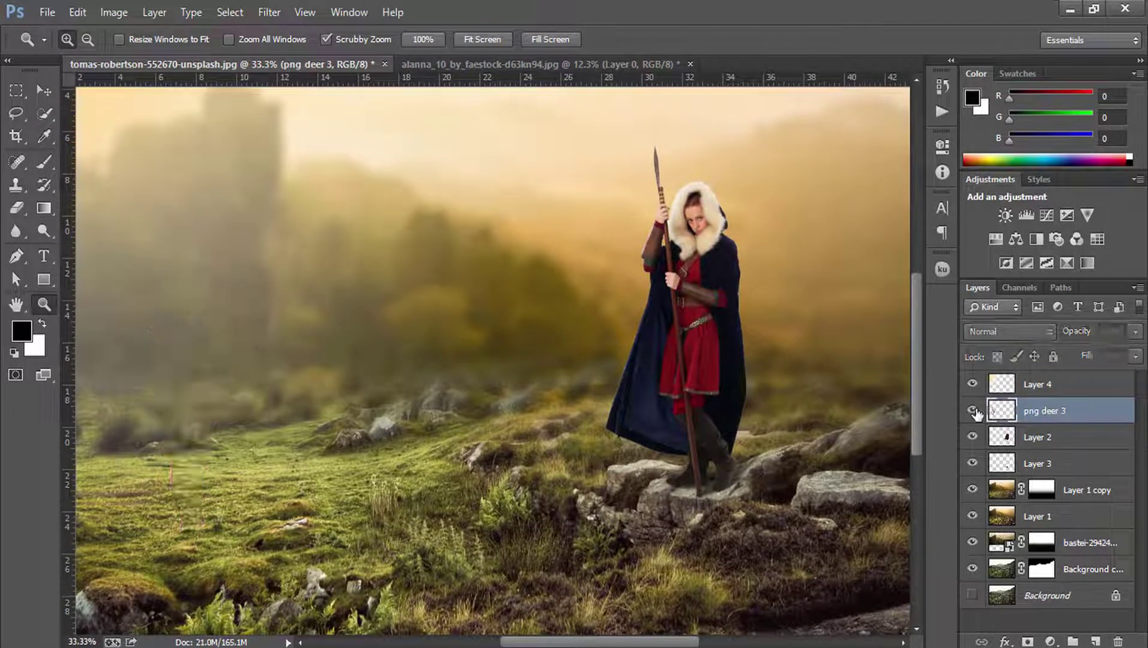
pyautogui.click(1035, 385)
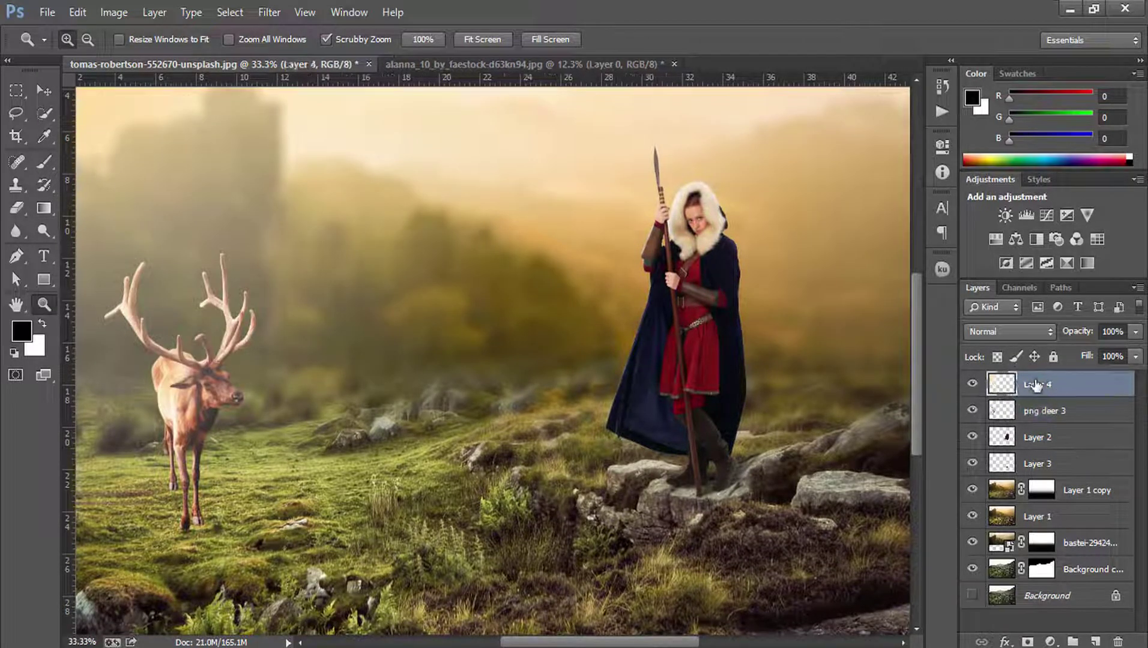
pyautogui.moveTo(1035, 388); pyautogui.dragTo(1002, 416)
# - Erase Layer 4 inside the stag's selection with a large 15%-opacity eraser, then deselect
pyautogui.moveTo(16, 208); pyautogui.dragTo(60, 210)
pyautogui.click(60, 210)
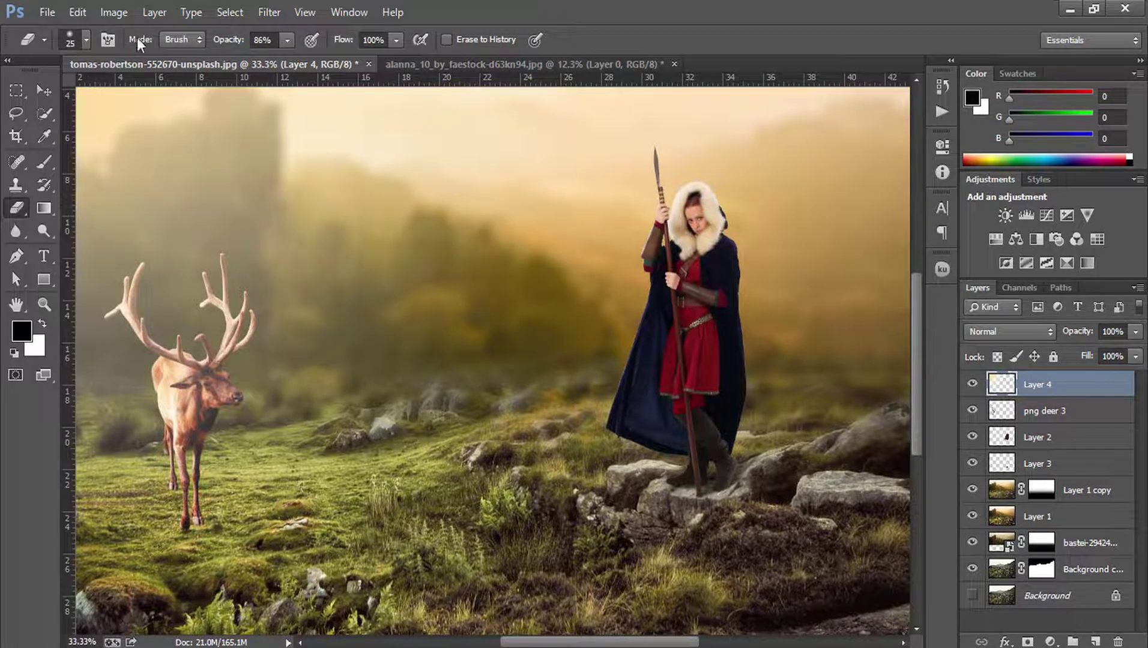
pyautogui.moveTo(238, 45); pyautogui.dragTo(193, 46)
pyautogui.press(']')
pyautogui.press(']')
pyautogui.press(']')
pyautogui.keyDown('ctrl'); pyautogui.click(1000, 417); pyautogui.keyUp('ctrl')
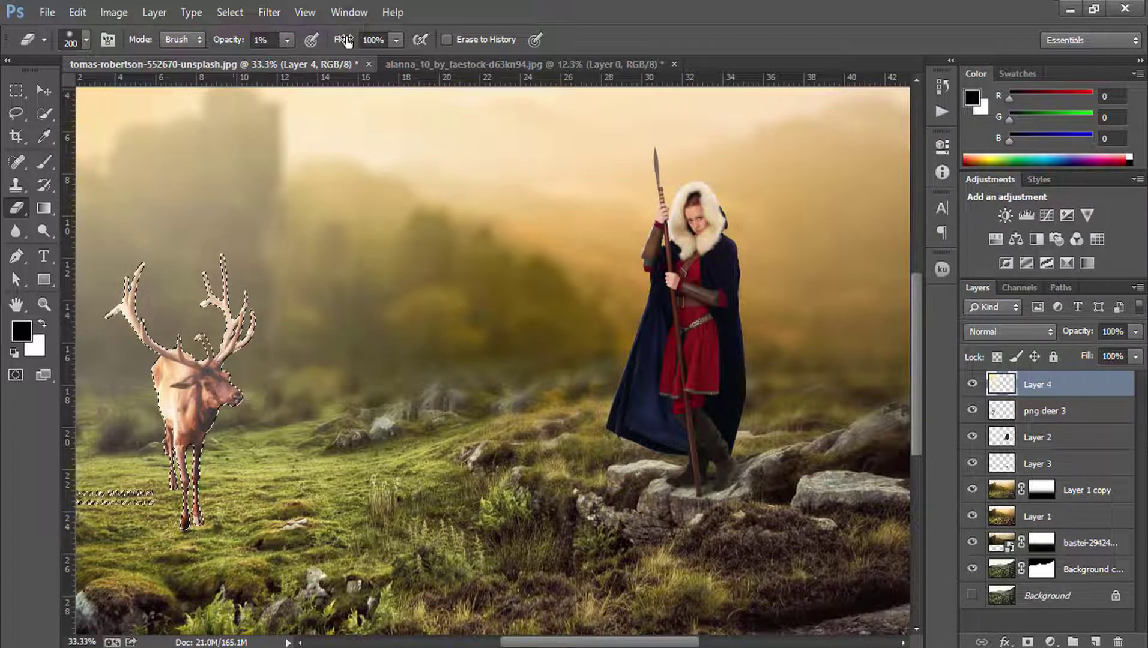
pyautogui.press('0')
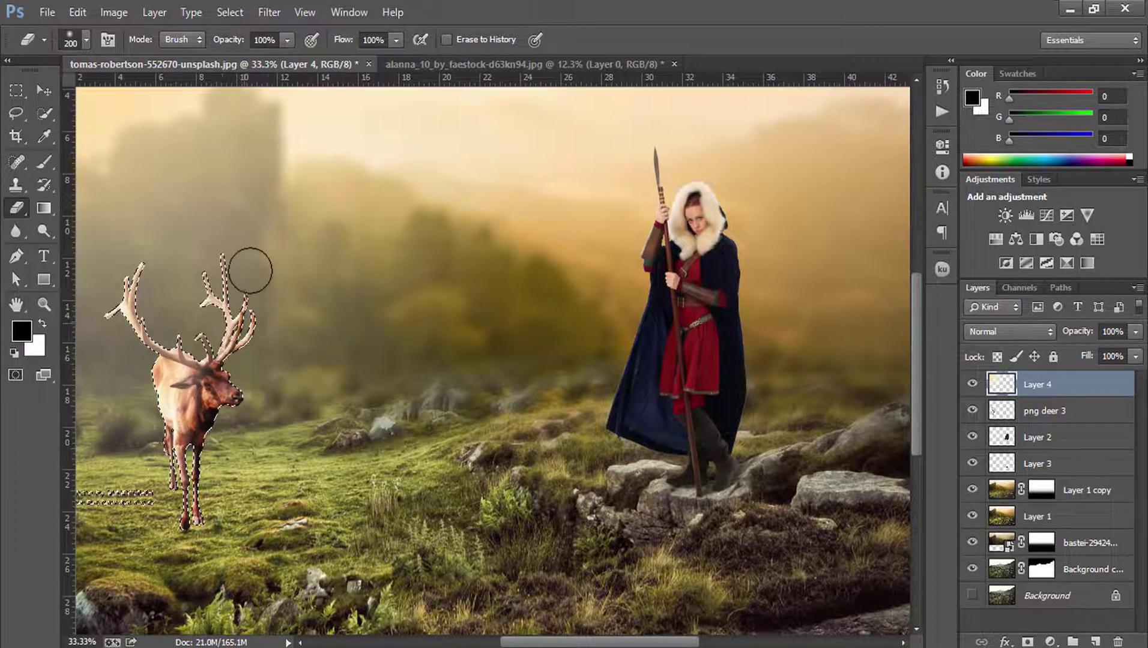
pyautogui.hotkey('ctrl', 'd')
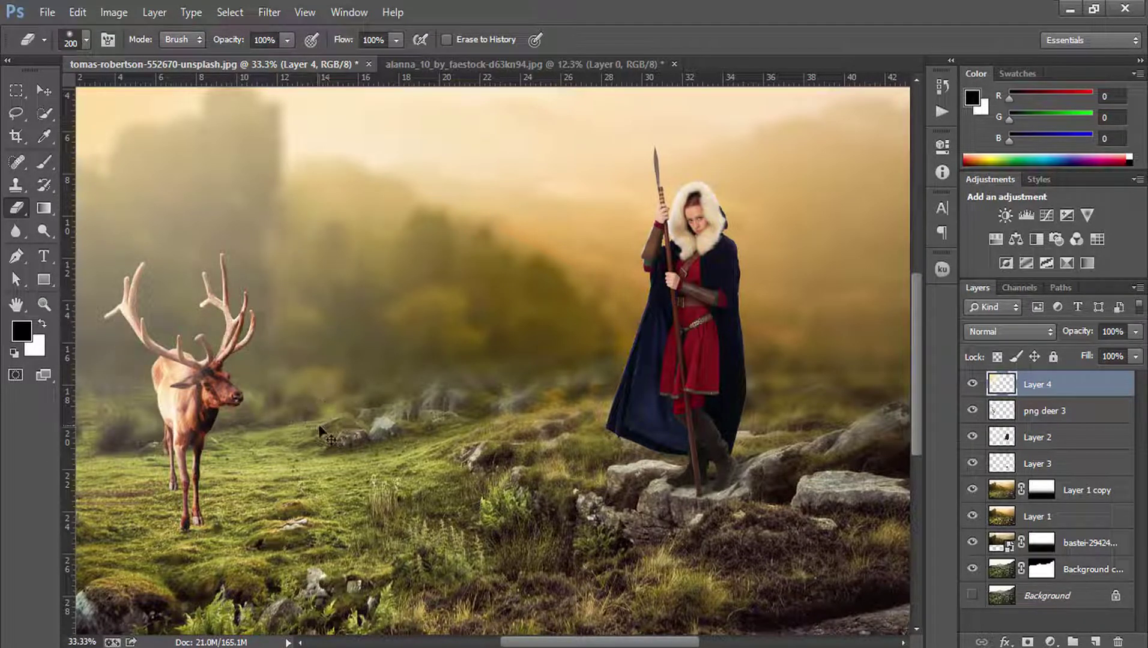
pyautogui.click(1048, 413)
pyautogui.click(973, 411)
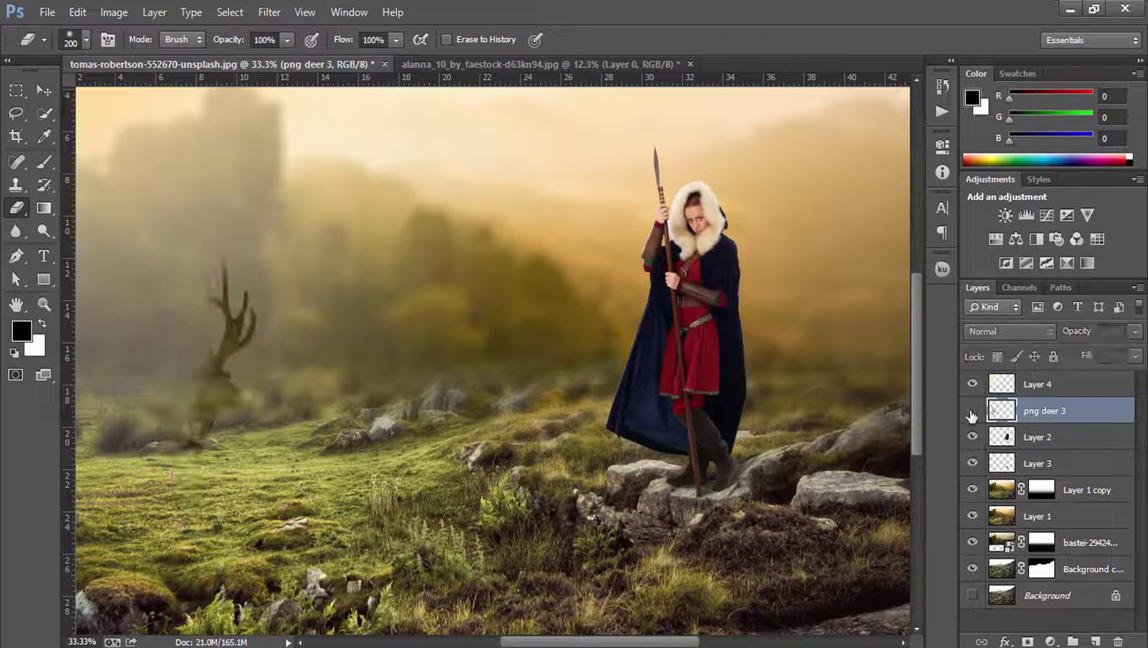
pyautogui.doubleClick(1054, 412)
pyautogui.moveTo(1055, 412); pyautogui.dragTo(1095, 641)
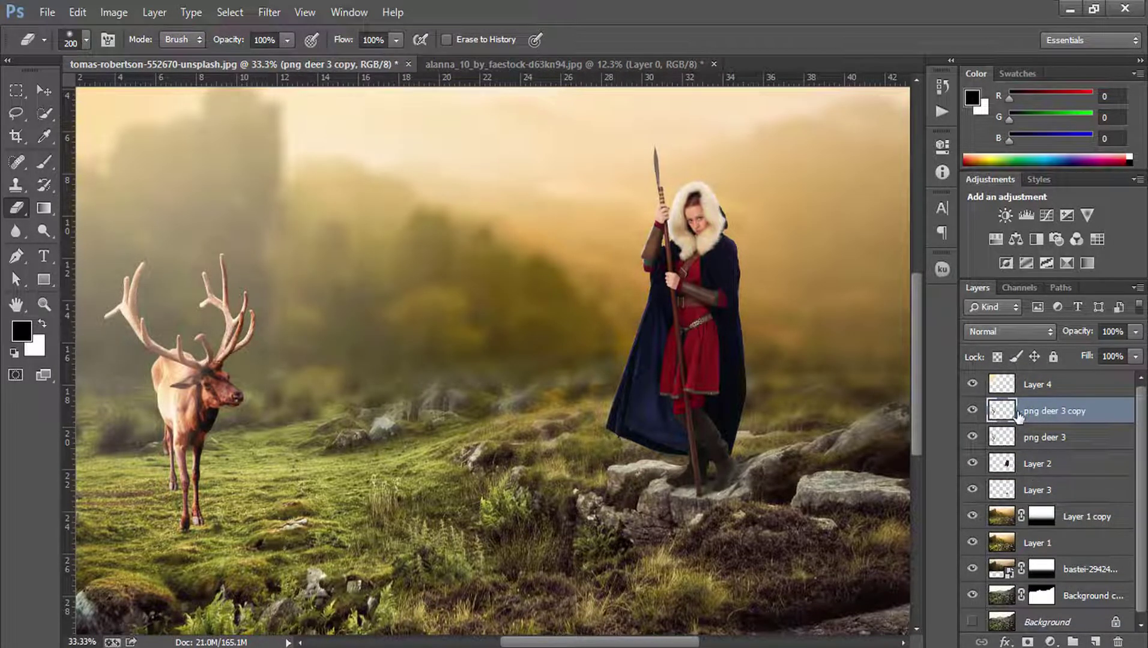
pyautogui.click(972, 411)
pyautogui.click(973, 438)
pyautogui.click(1011, 440)
pyautogui.keyDown('ctrl'); pyautogui.click(1007, 441); pyautogui.keyUp('ctrl')
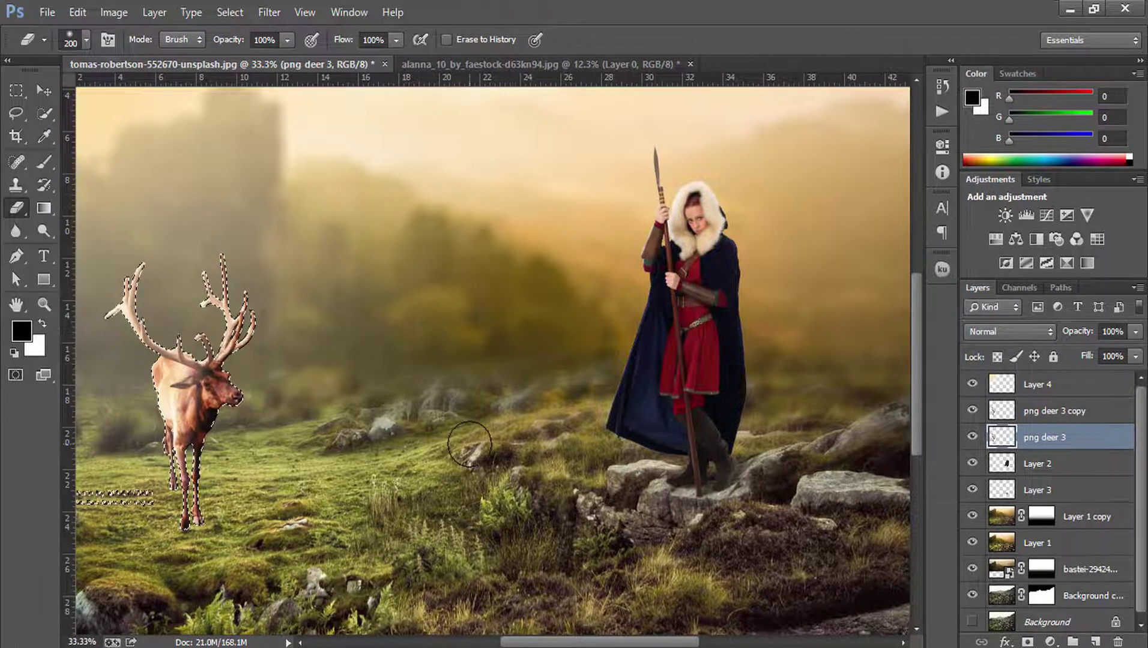
pyautogui.hotkey('ctrl', 'd')
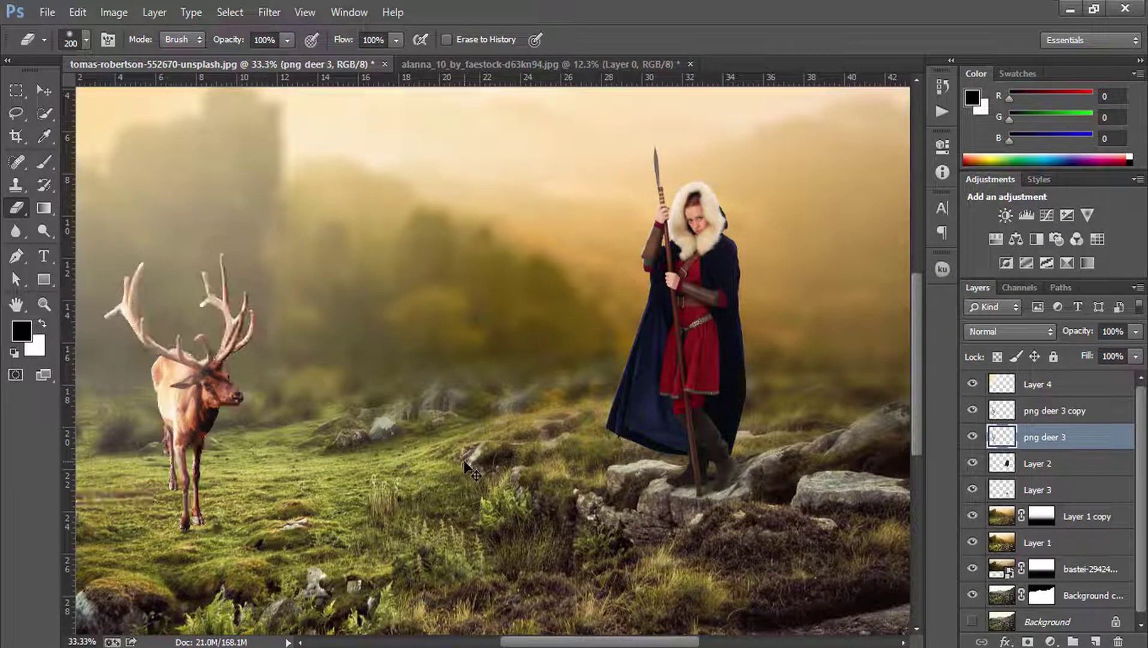
pyautogui.hotkey('ctrl', 'alt', 'z')
pyautogui.hotkey('ctrl', 'alt', 'z')
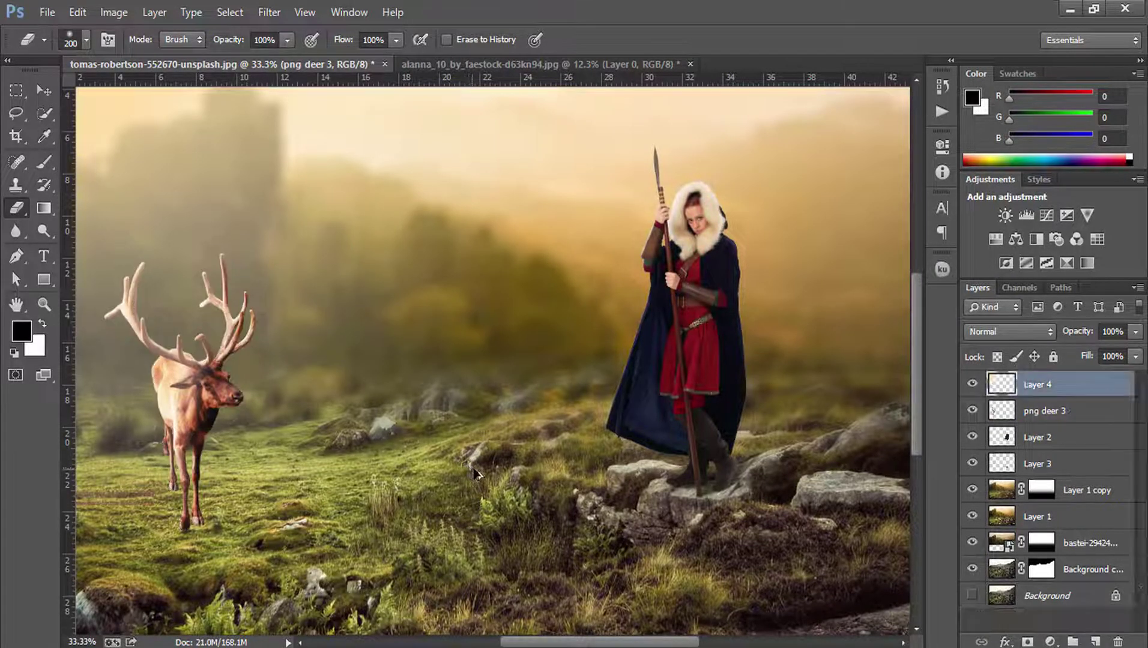
pyautogui.hotkey('ctrl', 'alt', 'z')
pyautogui.click(972, 411)
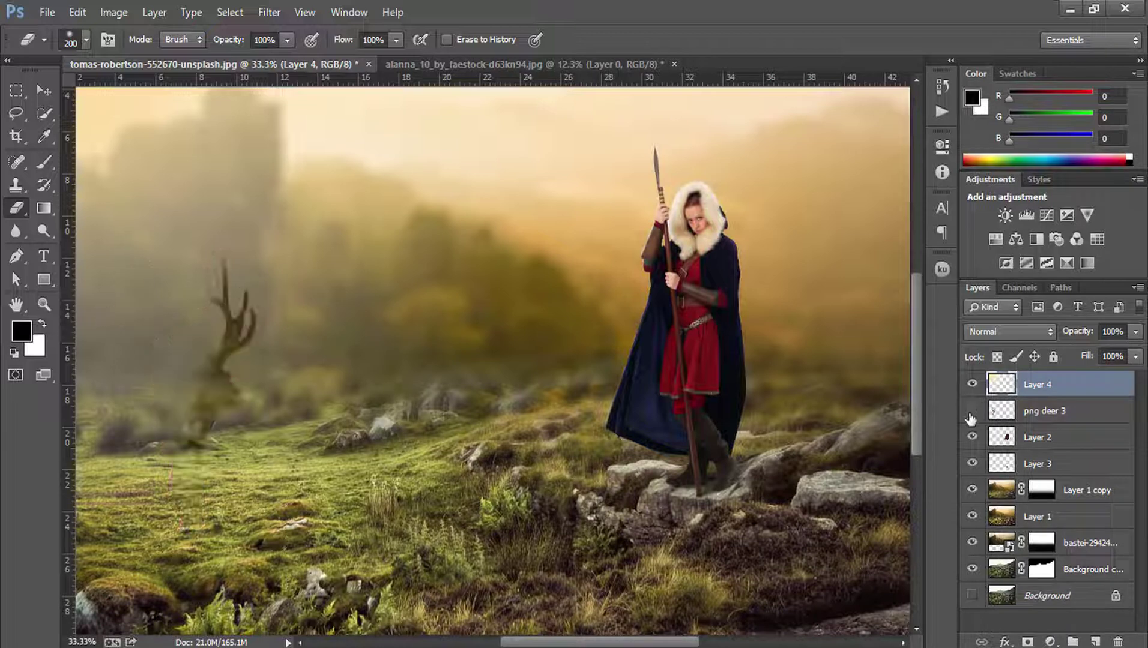
pyautogui.click(1001, 411)
pyautogui.click(972, 411)
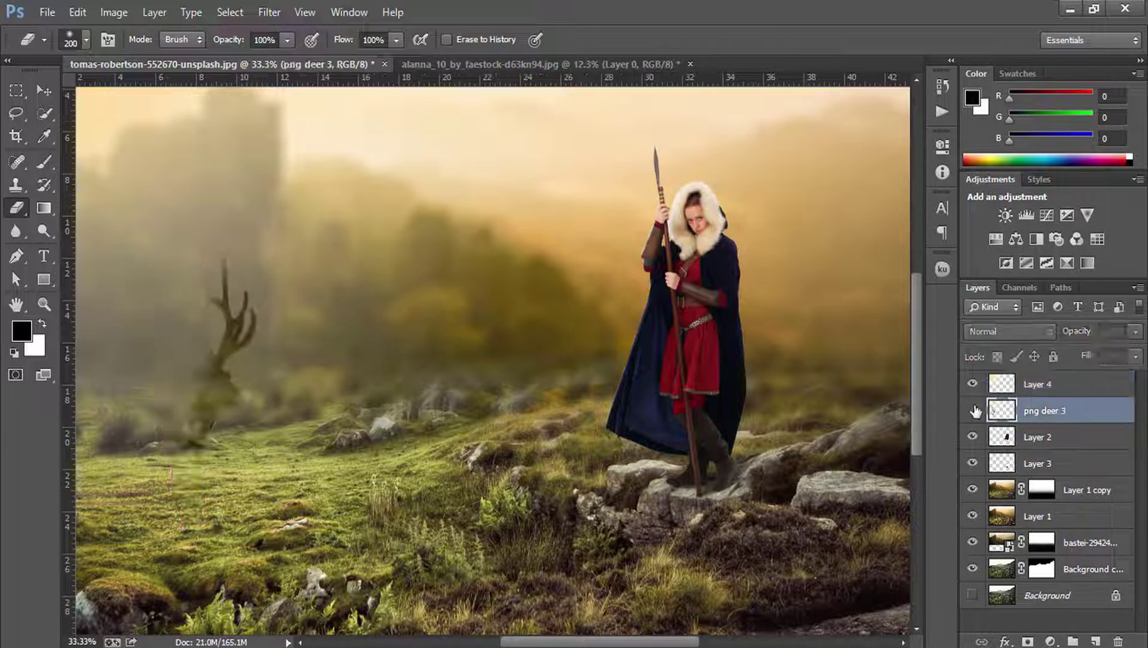
pyautogui.click(973, 410)
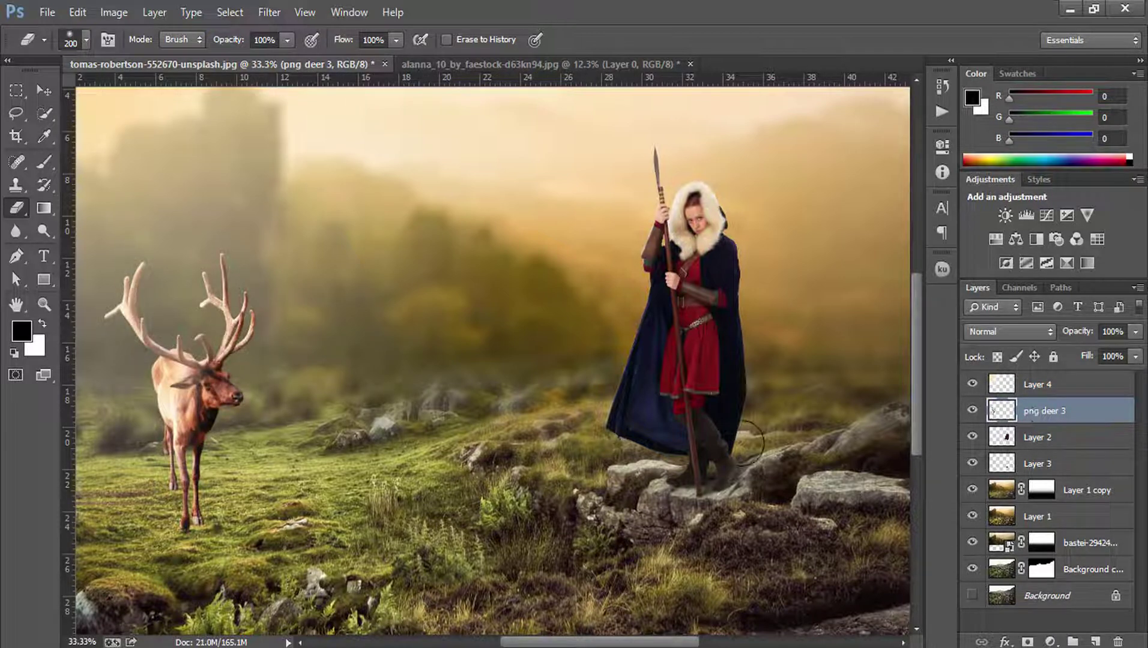
pyautogui.rightClick(20, 208)
pyautogui.click(97, 207)
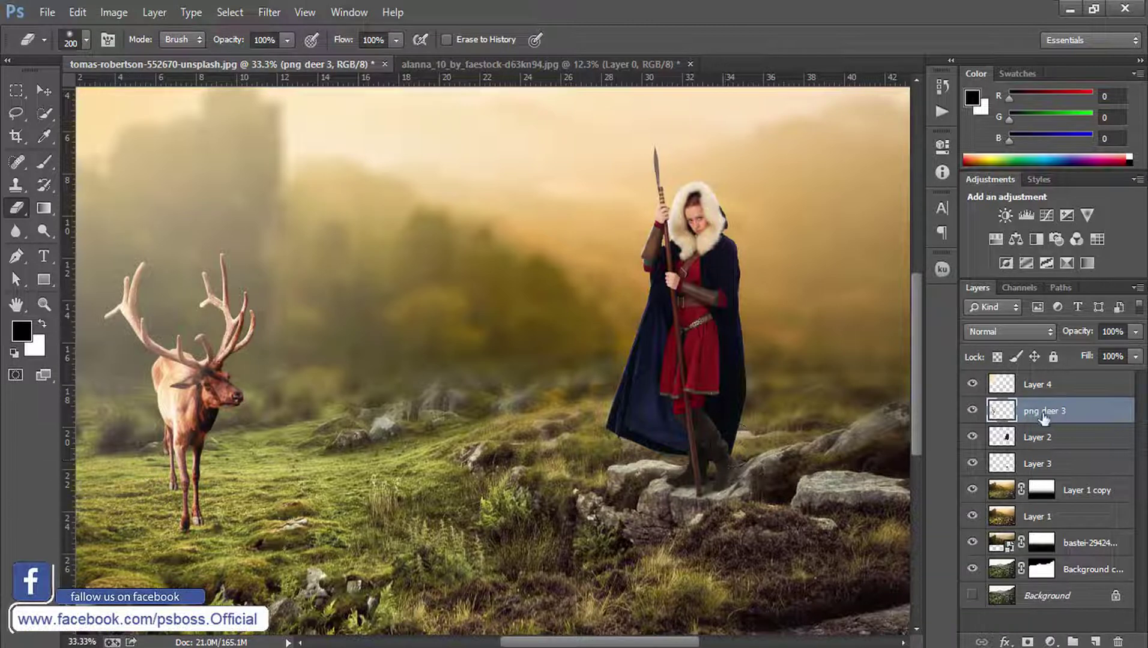
# - Duplicate the stag layer, fill the copy solid black, and move it below the original stag
pyautogui.moveTo(1043, 416); pyautogui.dragTo(1095, 641)
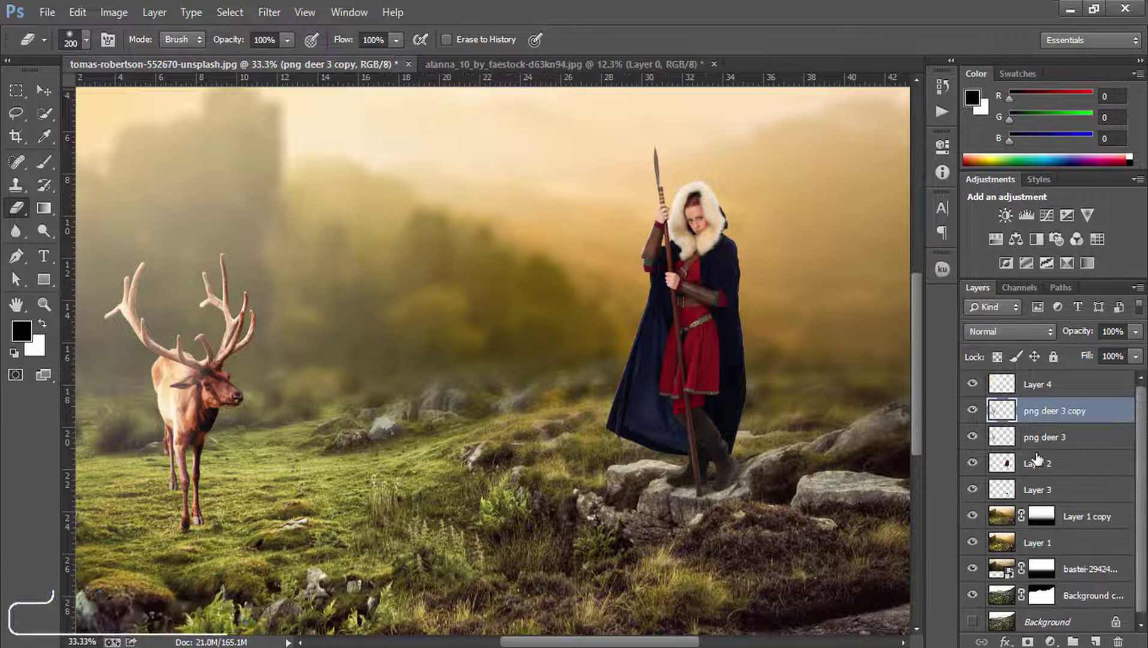
pyautogui.keyDown('ctrl'); pyautogui.click(1004, 437); pyautogui.keyUp('ctrl')
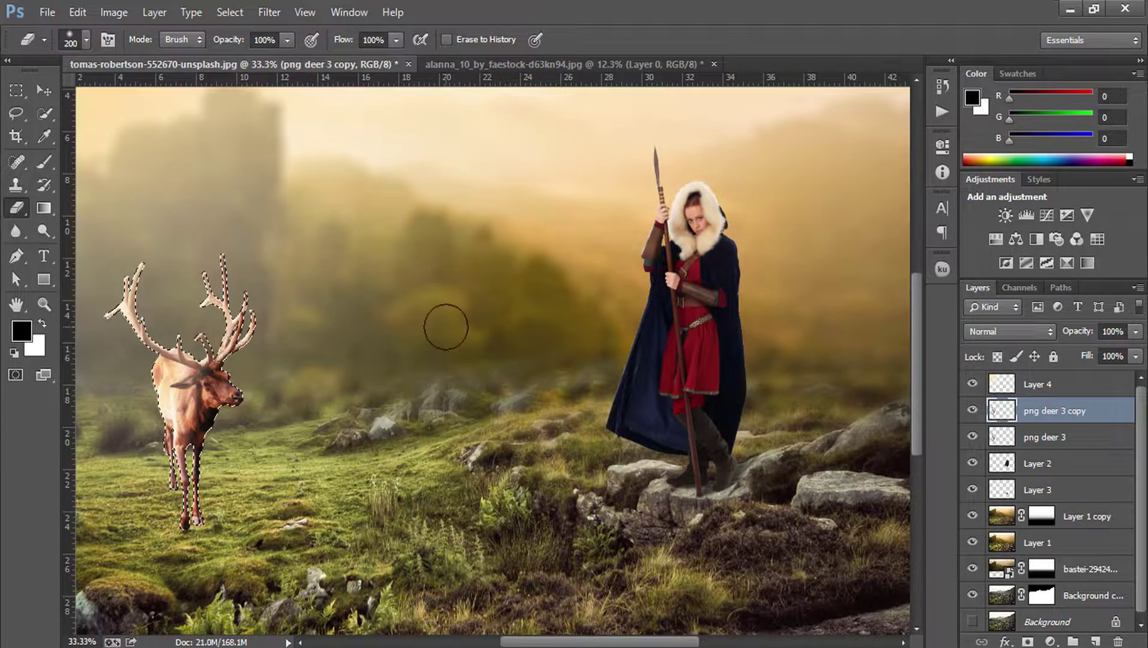
pyautogui.hotkey('alt', 'BackSpace')
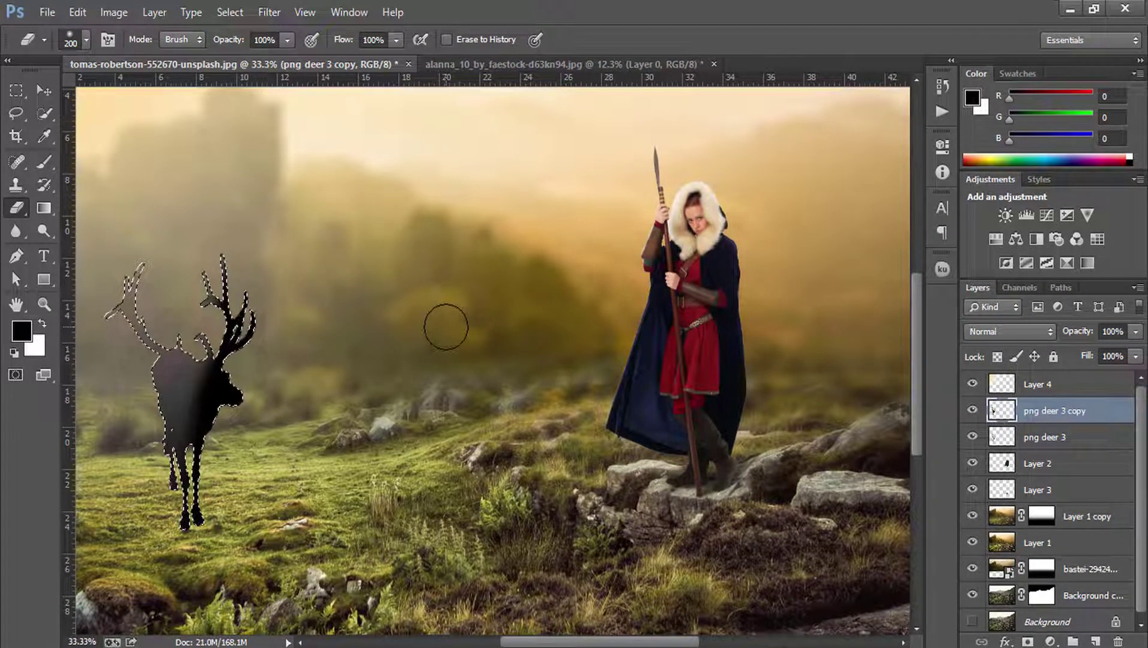
pyautogui.hotkey('ctrl', 'd')
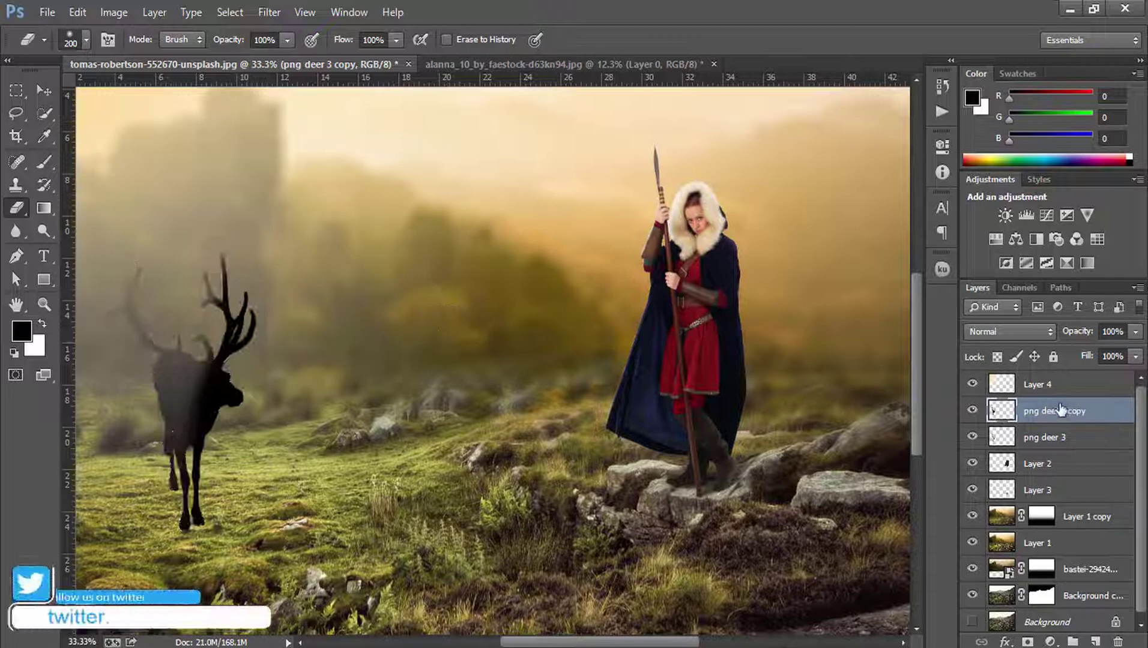
pyautogui.moveTo(1063, 424); pyautogui.dragTo(1068, 443)
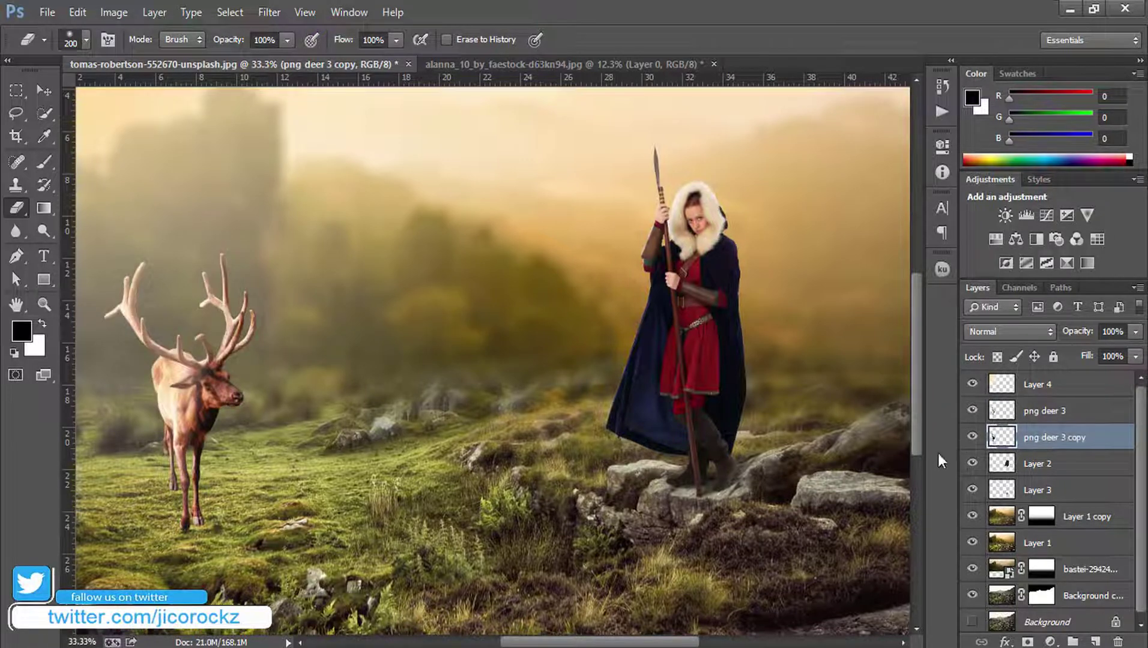
pyautogui.hotkey('ctrl', 't')
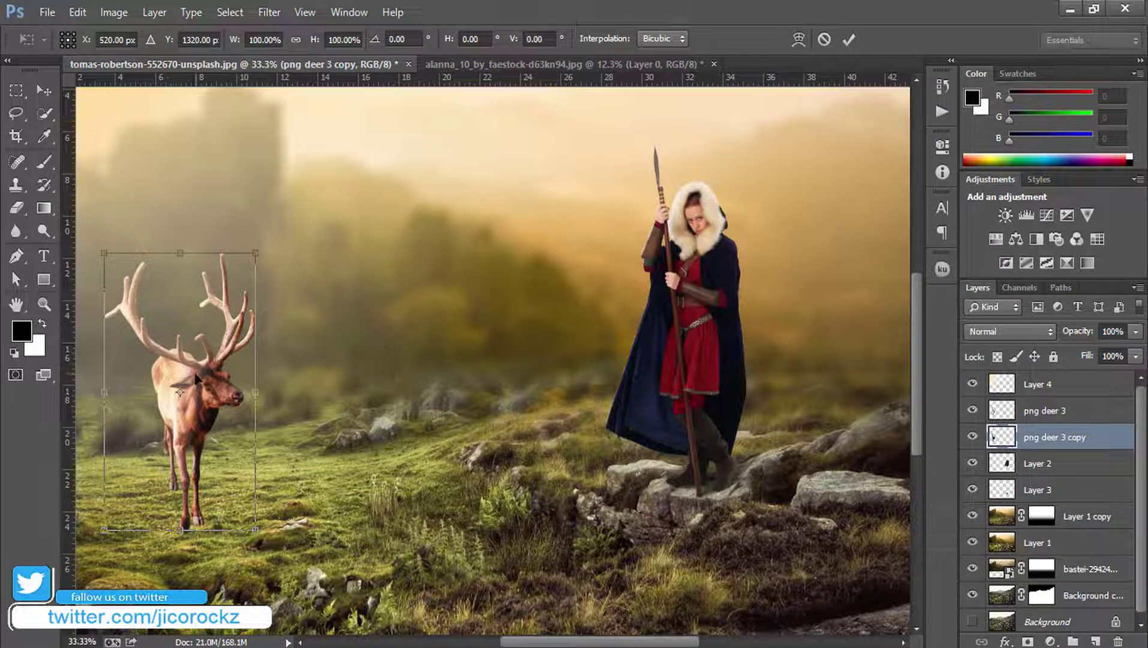
pyautogui.rightClick(197, 378)
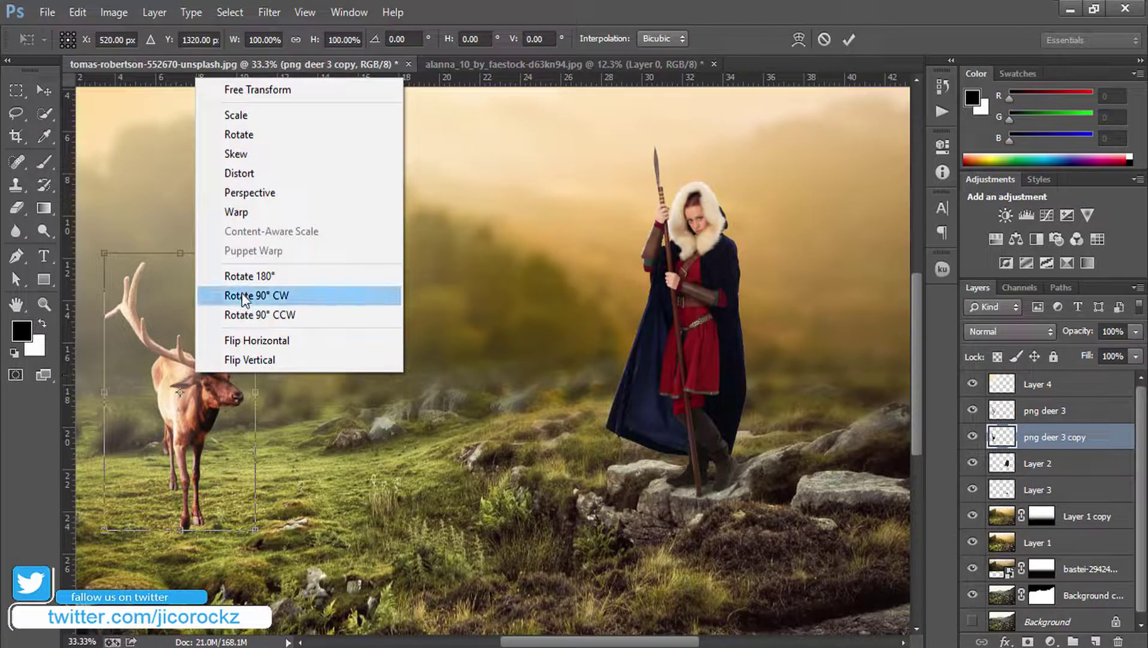
pyautogui.click(241, 171)
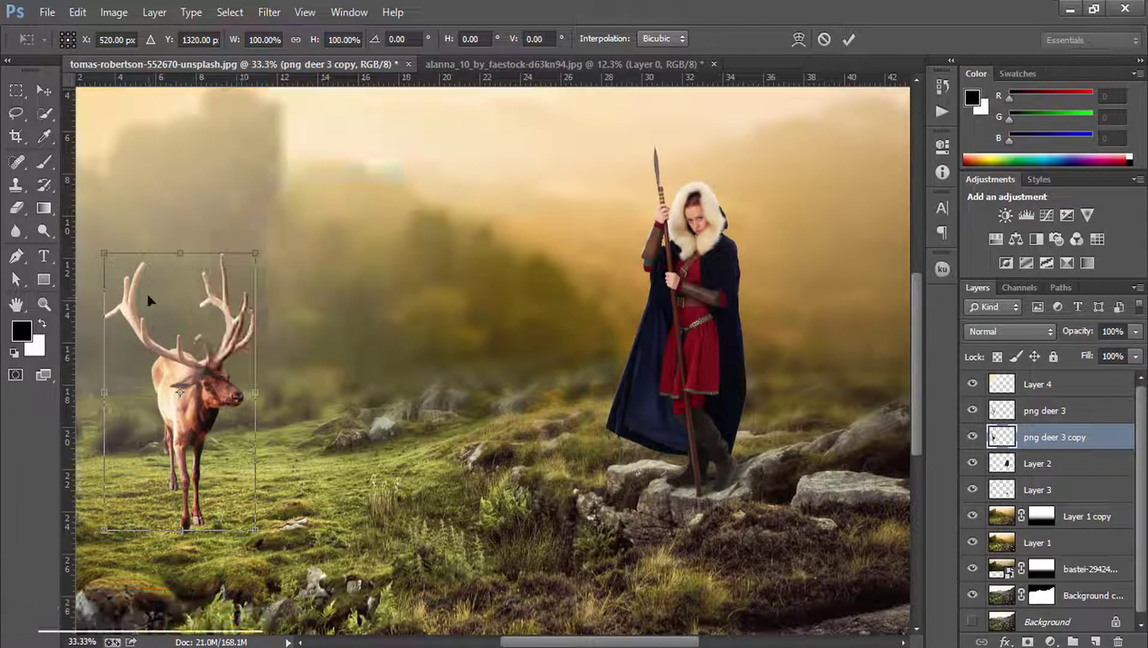
pyautogui.moveTo(180, 254)
pyautogui.mouseDown()
pyautogui.moveTo(472, 446)
pyautogui.moveTo(432, 434)
pyautogui.mouseUp()
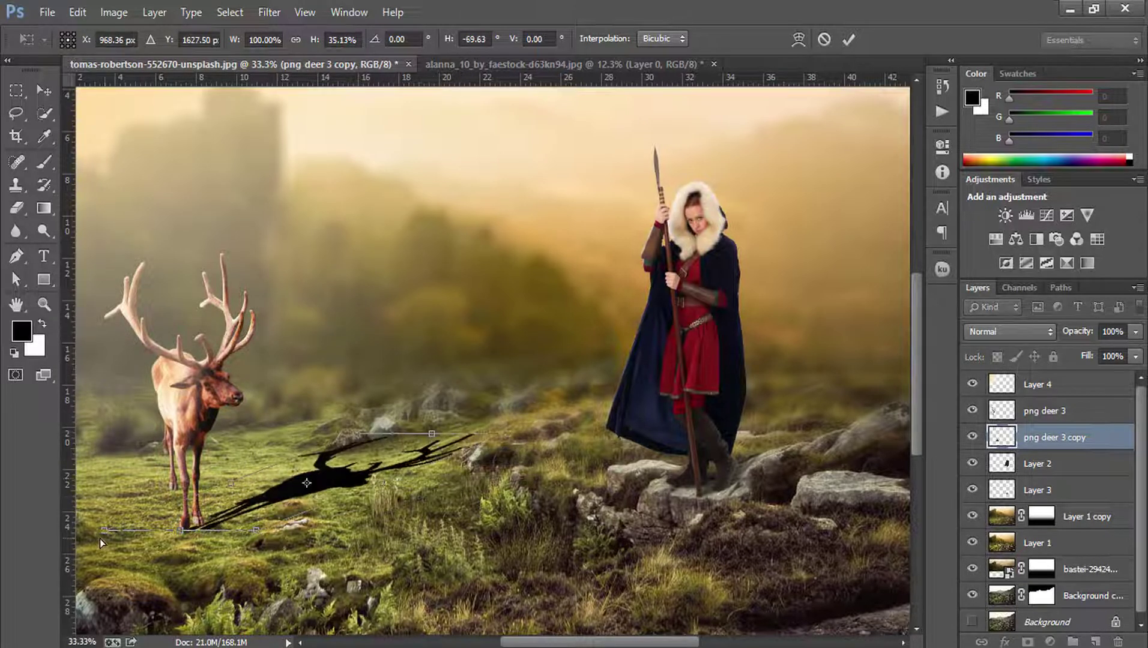
pyautogui.moveTo(105, 534)
pyautogui.mouseDown()
pyautogui.moveTo(170, 547)
pyautogui.moveTo(155, 499)
pyautogui.moveTo(182, 496)
pyautogui.mouseUp()
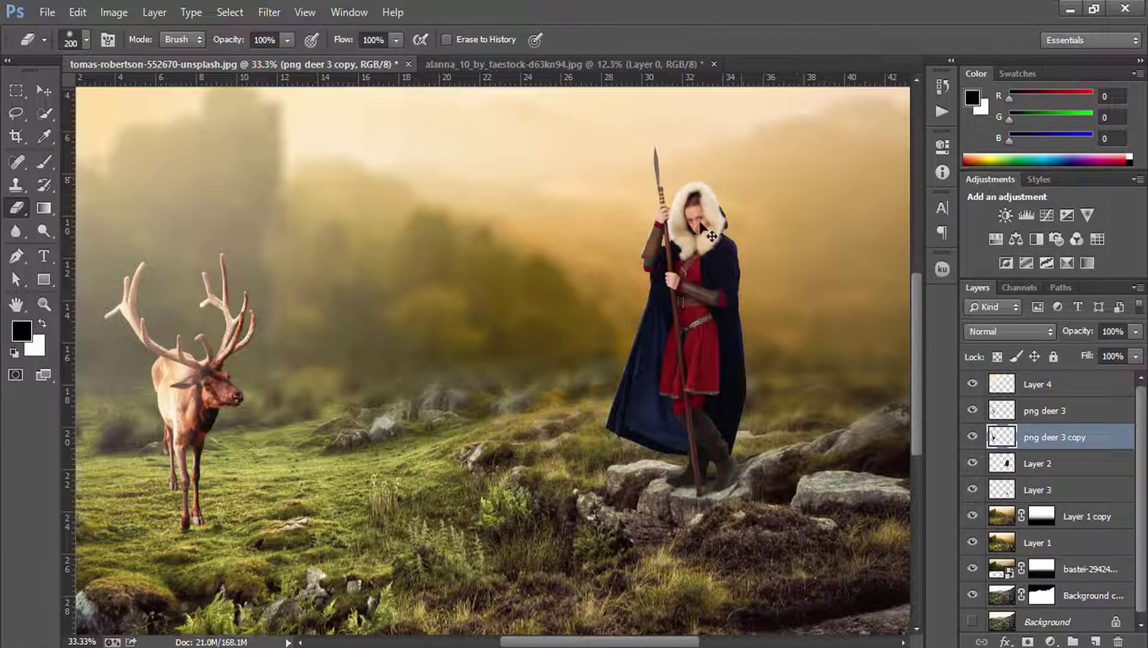
# - Flip the black silhouette downward beneath the stag with Free Transform
pyautogui.hotkey('ctrl', 't')
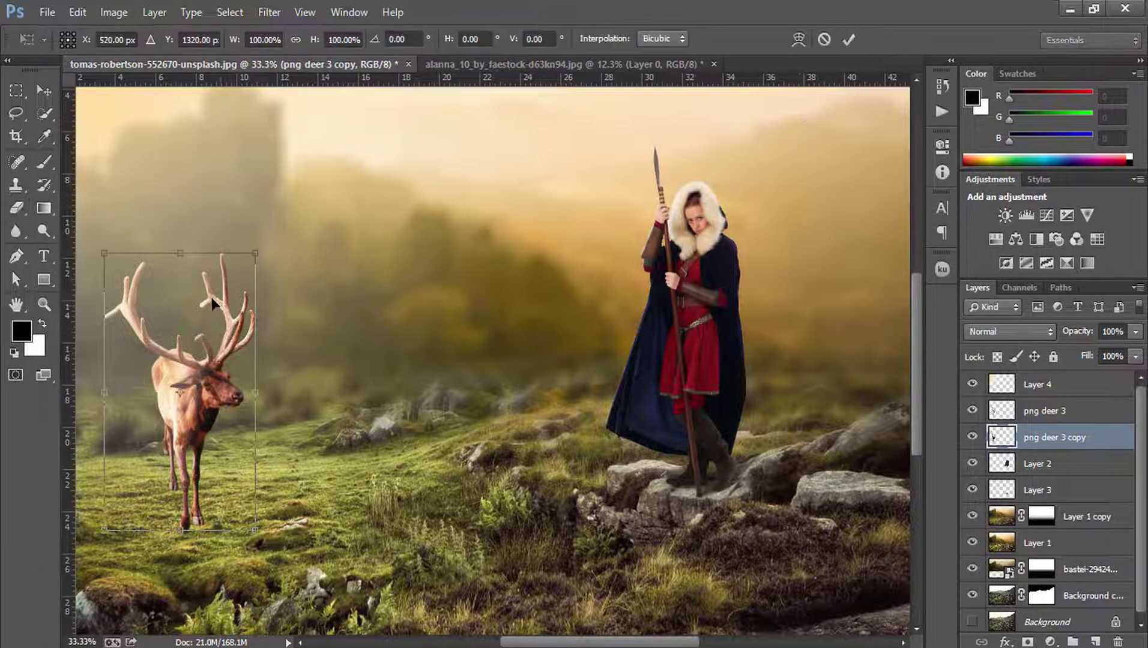
pyautogui.rightClick(199, 299)
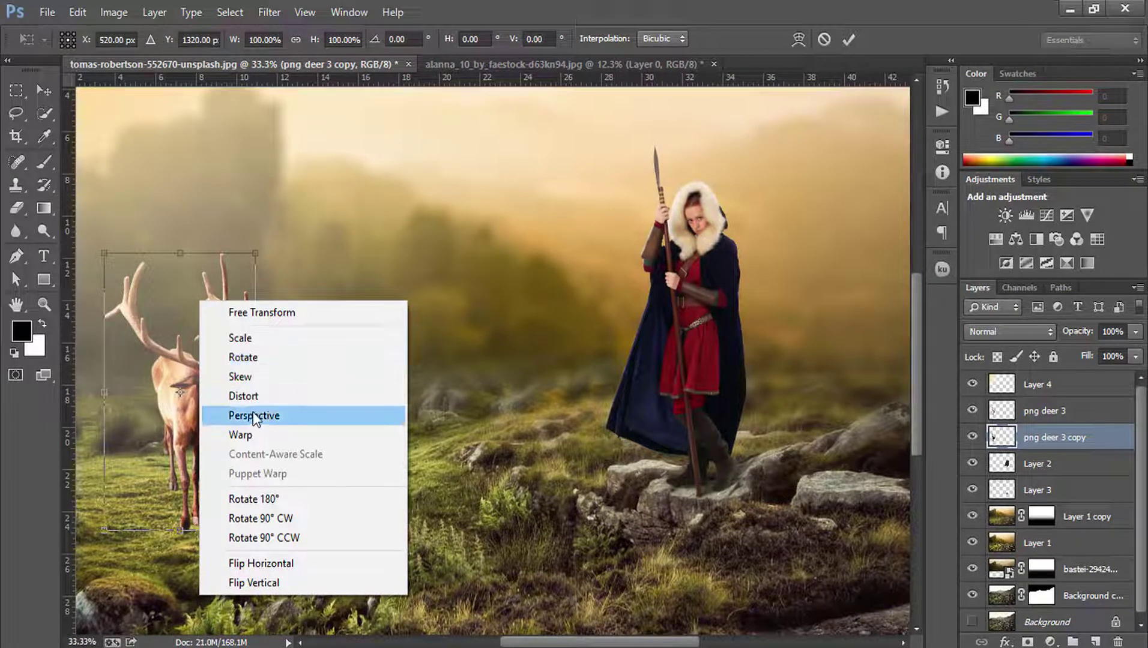
pyautogui.click(242, 255)
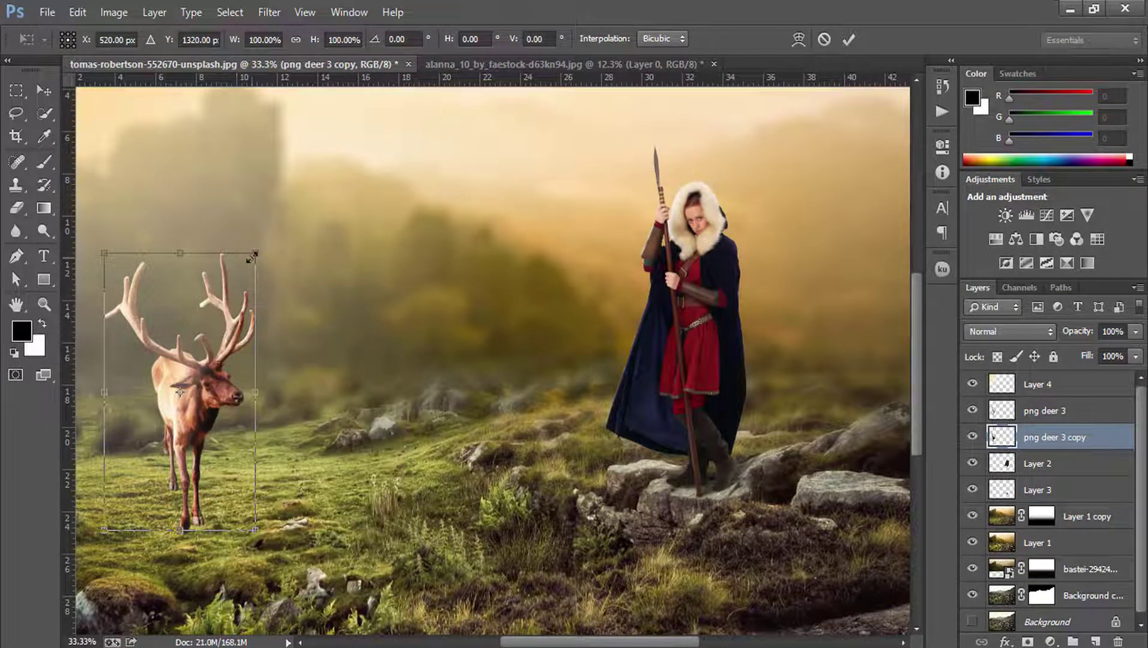
pyautogui.moveTo(179, 252)
pyautogui.mouseDown()
pyautogui.moveTo(334, 632)
pyautogui.moveTo(405, 310)
pyautogui.moveTo(406, 257)
pyautogui.mouseUp()
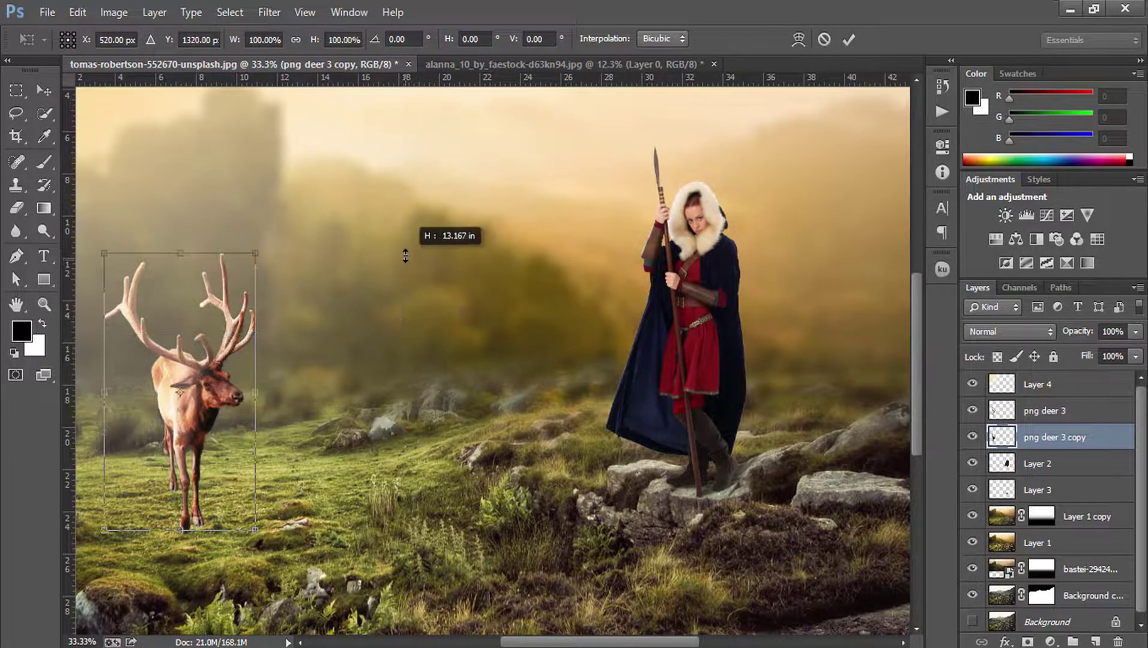
# - Use Distort to stretch the silhouette into a flat, skewed shadow along the ground
pyautogui.rightClick(216, 285)
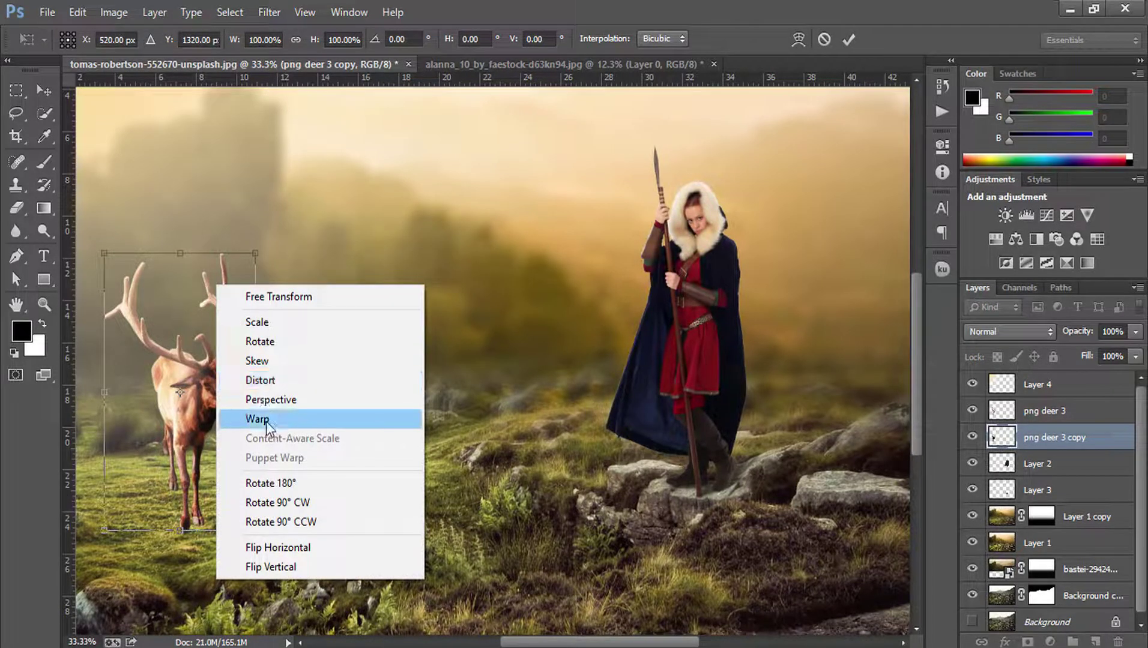
pyautogui.click(273, 380)
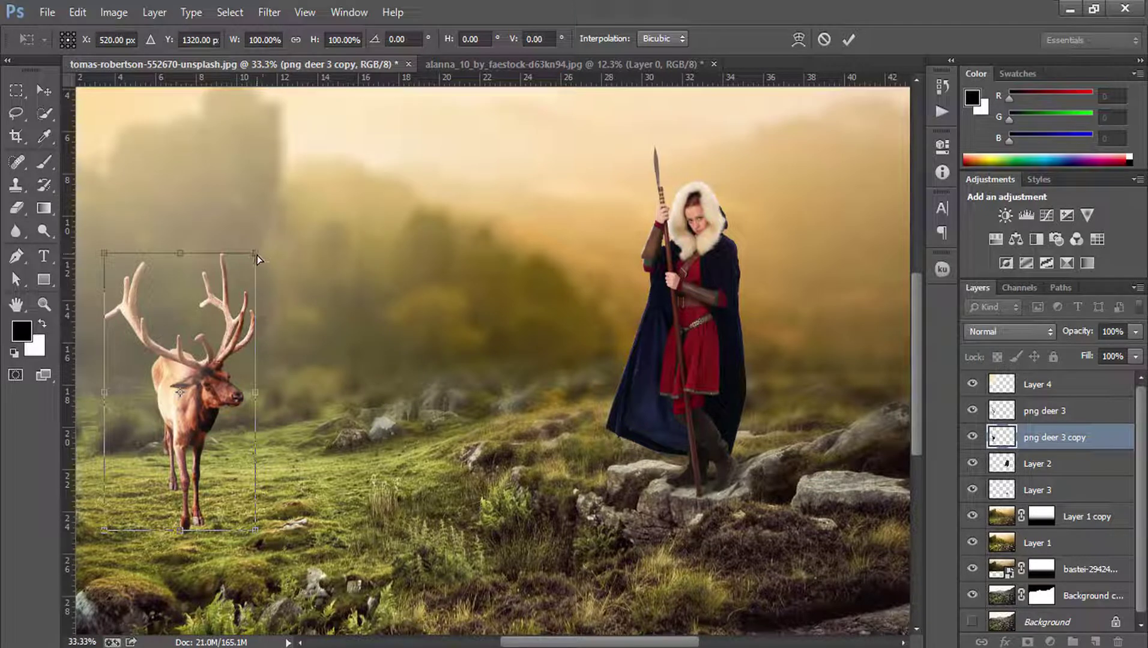
pyautogui.moveTo(257, 256)
pyautogui.mouseDown()
pyautogui.moveTo(444, 427)
pyautogui.moveTo(482, 514)
pyautogui.mouseUp()
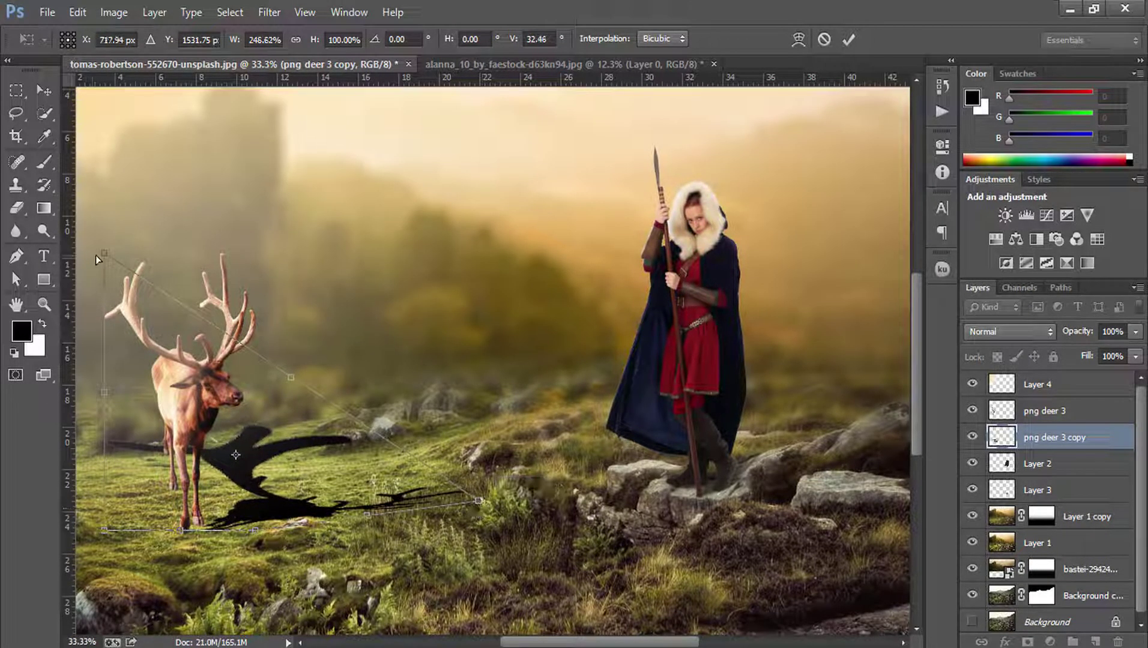
pyautogui.moveTo(125, 255)
pyautogui.mouseDown()
pyautogui.moveTo(326, 309)
pyautogui.moveTo(561, 445)
pyautogui.moveTo(497, 237)
pyautogui.moveTo(561, 297)
pyautogui.moveTo(622, 398)
pyautogui.moveTo(605, 424)
pyautogui.moveTo(528, 426)
pyautogui.moveTo(485, 449)
pyautogui.mouseUp()
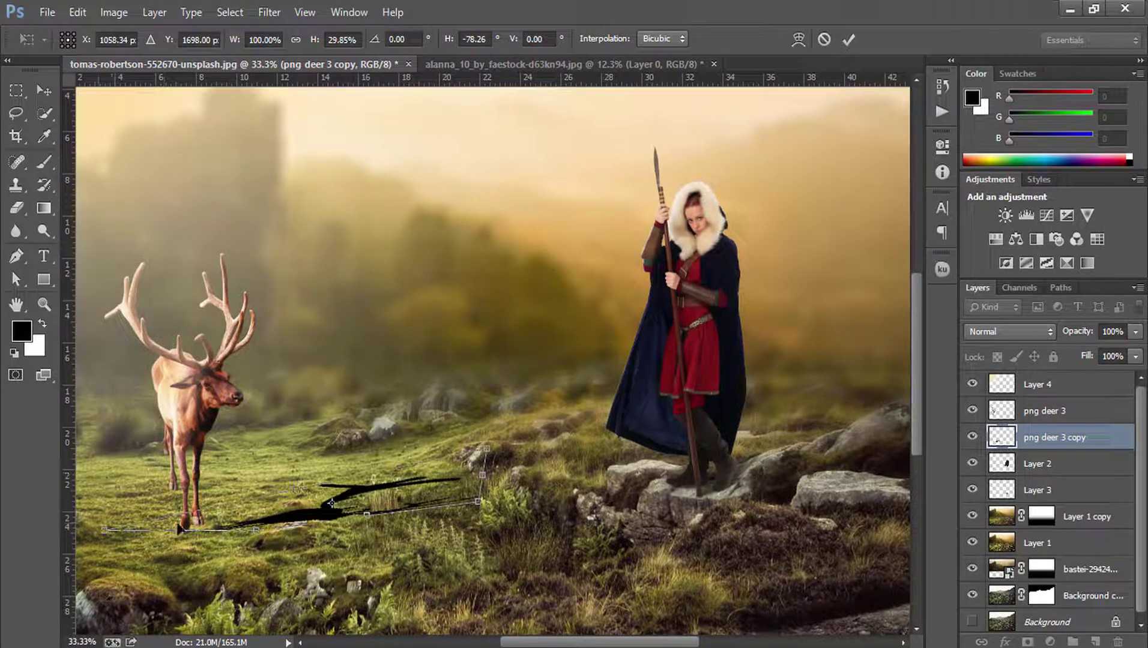
pyautogui.moveTo(294, 491)
pyautogui.mouseDown()
pyautogui.moveTo(253, 421)
pyautogui.moveTo(239, 252)
pyautogui.mouseUp()
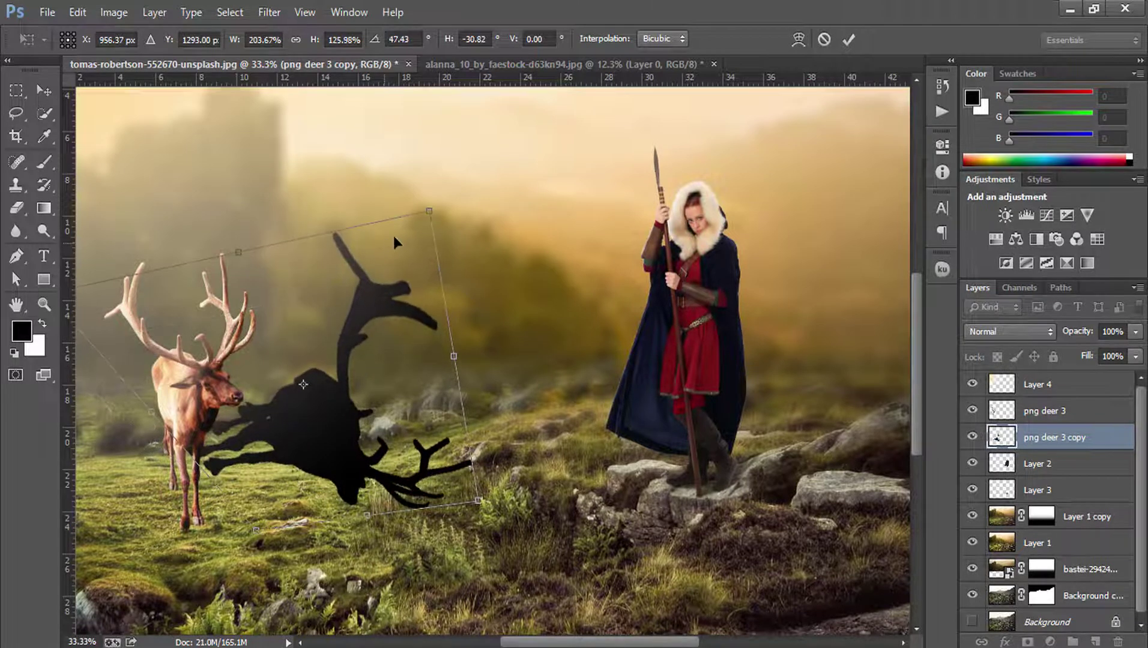
pyautogui.moveTo(433, 217); pyautogui.dragTo(373, 287)
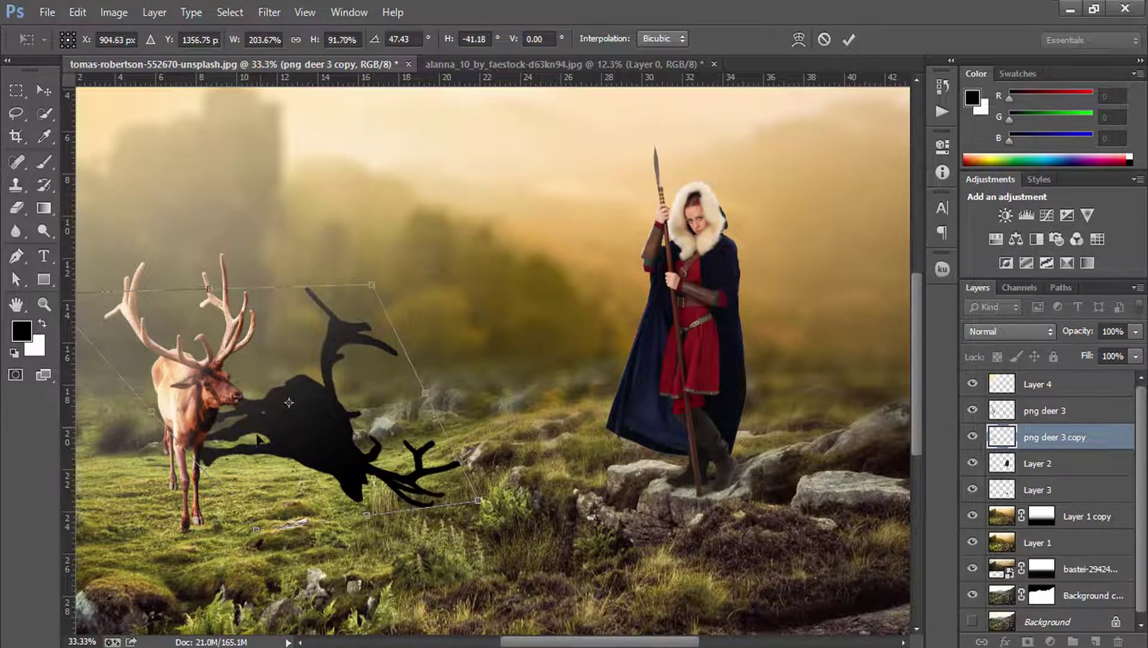
pyautogui.moveTo(254, 458); pyautogui.dragTo(254, 516)
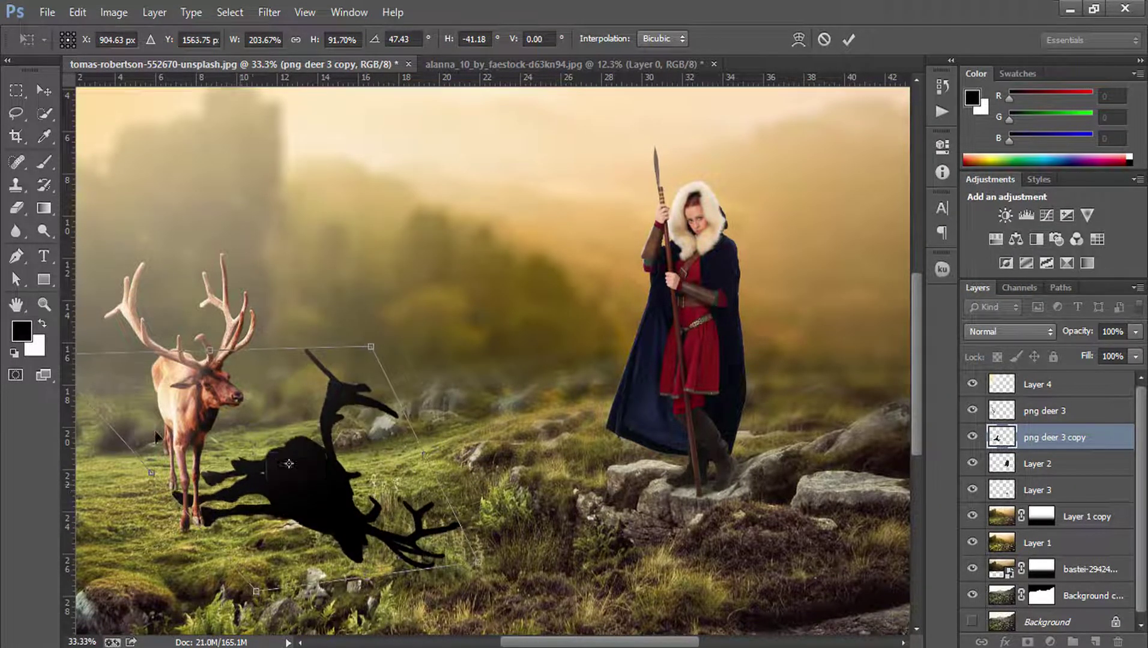
# - Refine the distorted shadow's corners and position so it trails from the stag's hooves
pyautogui.moveTo(200, 427)
pyautogui.mouseDown()
pyautogui.moveTo(252, 431)
pyautogui.moveTo(269, 417)
pyautogui.mouseUp()
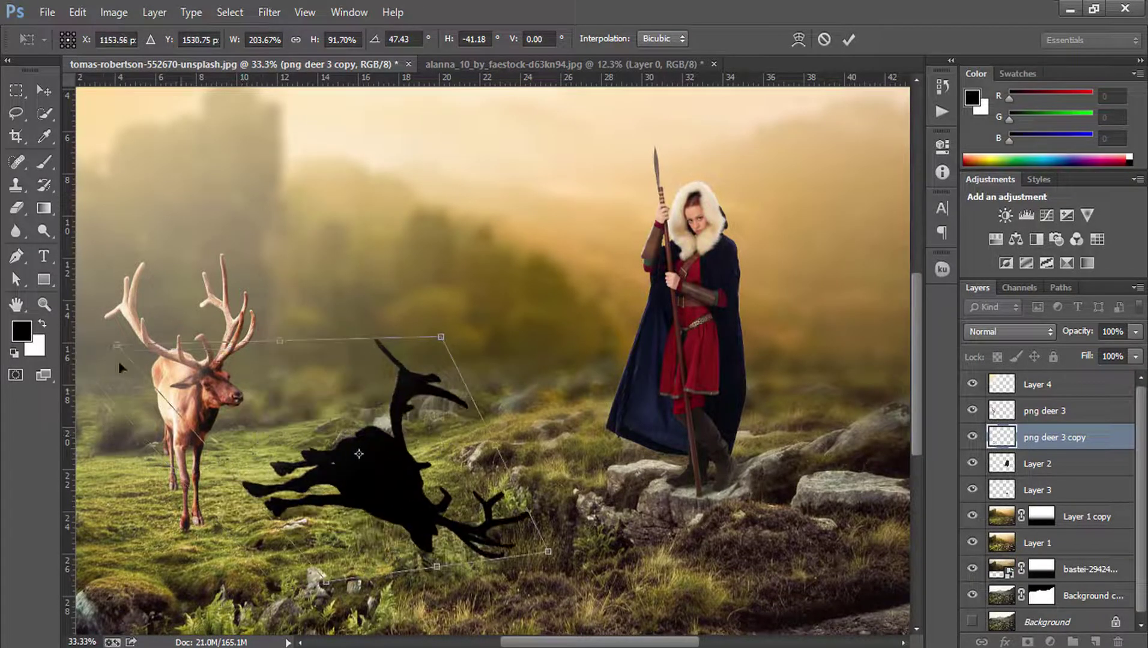
pyautogui.moveTo(114, 345); pyautogui.dragTo(249, 360)
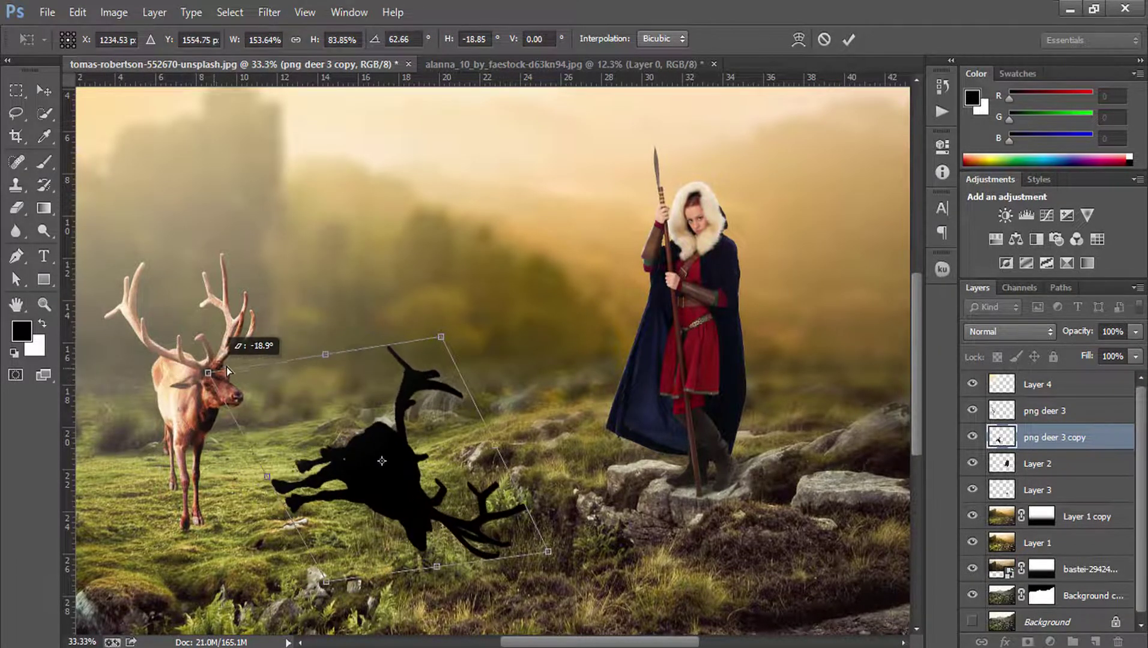
pyautogui.moveTo(360, 431); pyautogui.dragTo(248, 460)
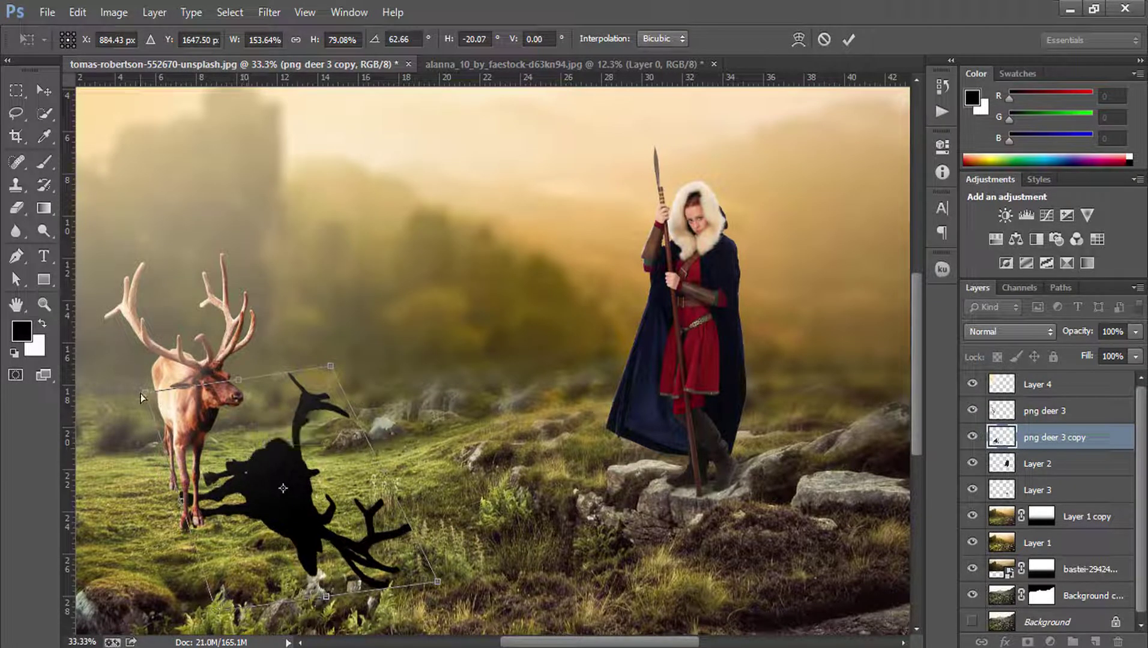
pyautogui.moveTo(142, 398); pyautogui.dragTo(131, 308)
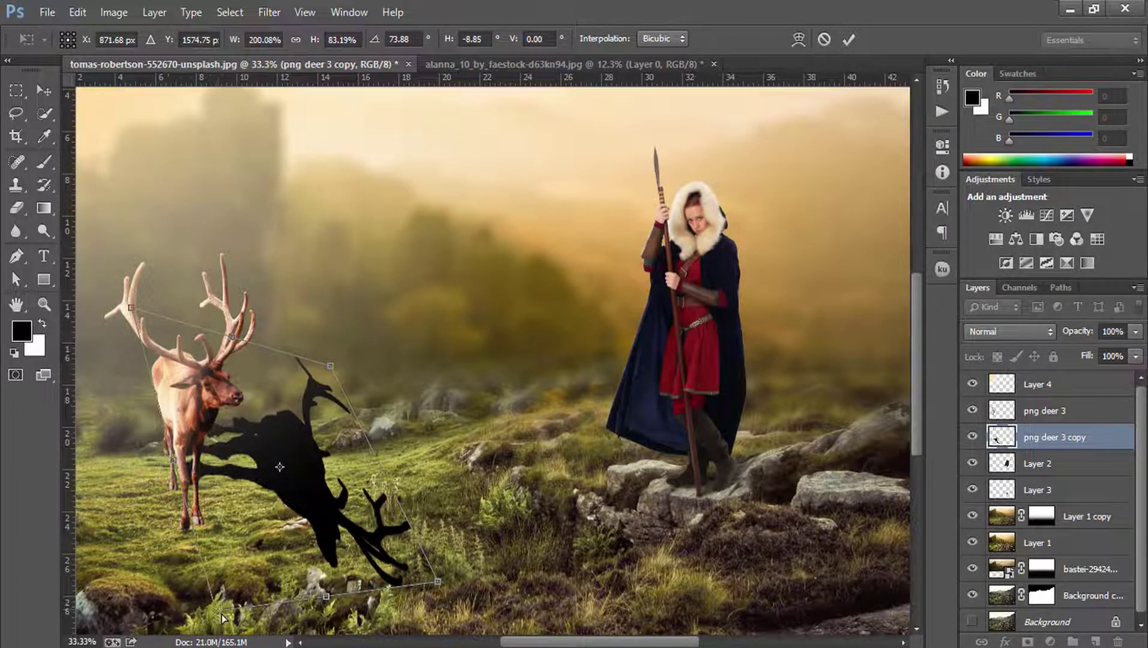
pyautogui.moveTo(222, 615)
pyautogui.mouseDown()
pyautogui.moveTo(232, 511)
pyautogui.moveTo(220, 484)
pyautogui.mouseUp()
pyautogui.moveTo(428, 547); pyautogui.dragTo(420, 556)
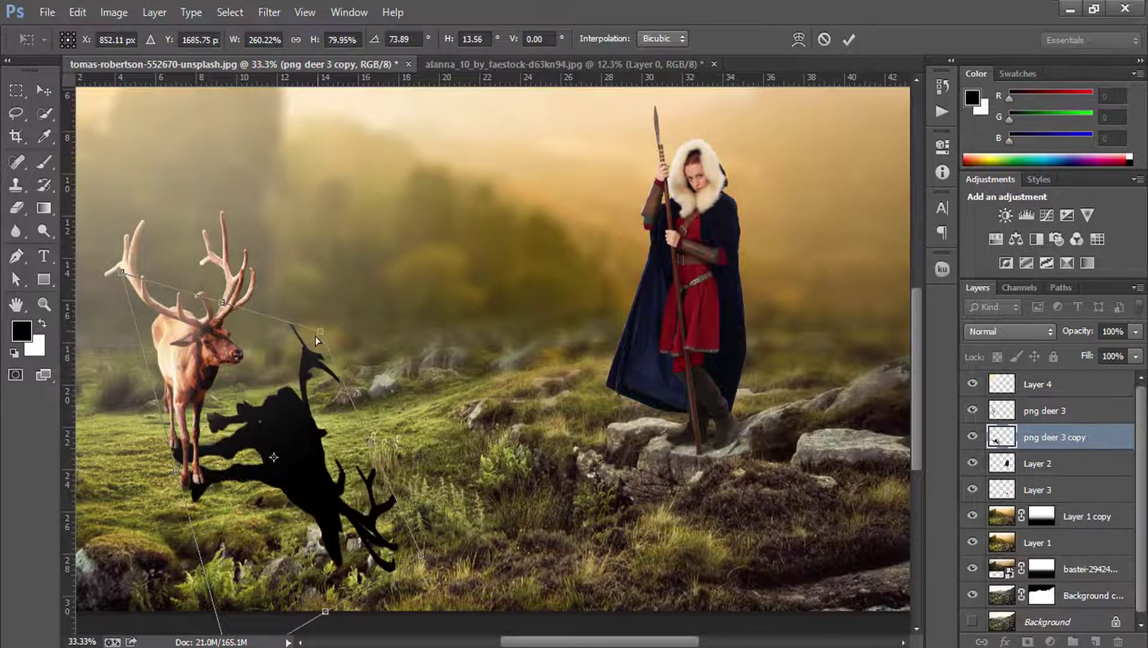
pyautogui.moveTo(315, 336); pyautogui.dragTo(276, 338)
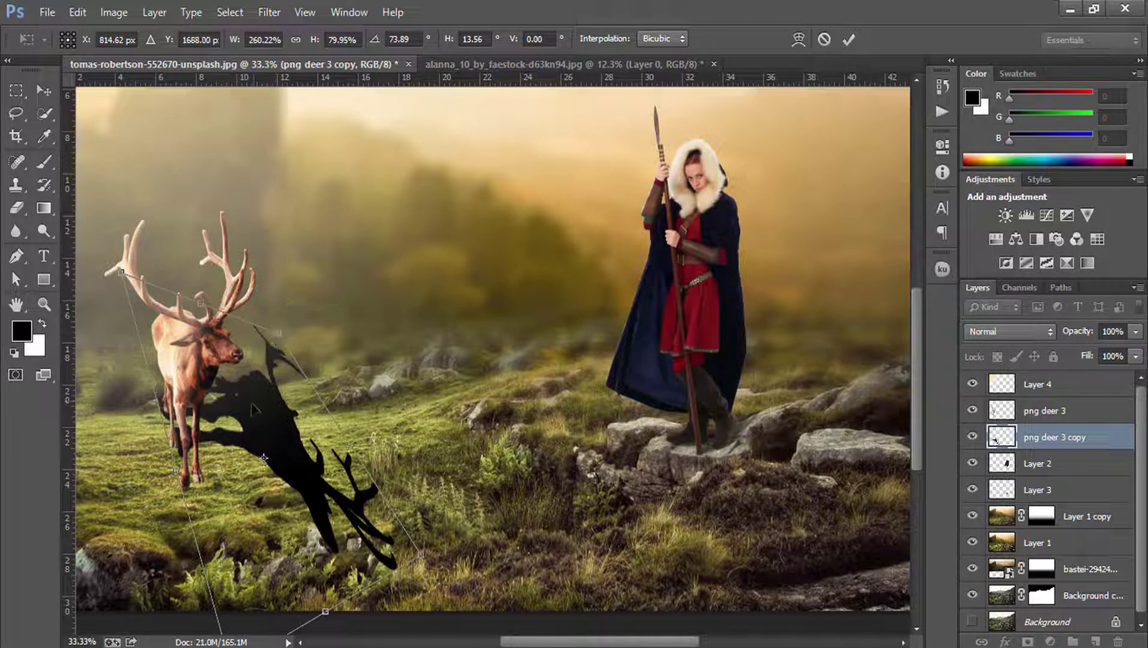
pyautogui.moveTo(259, 423); pyautogui.dragTo(268, 444)
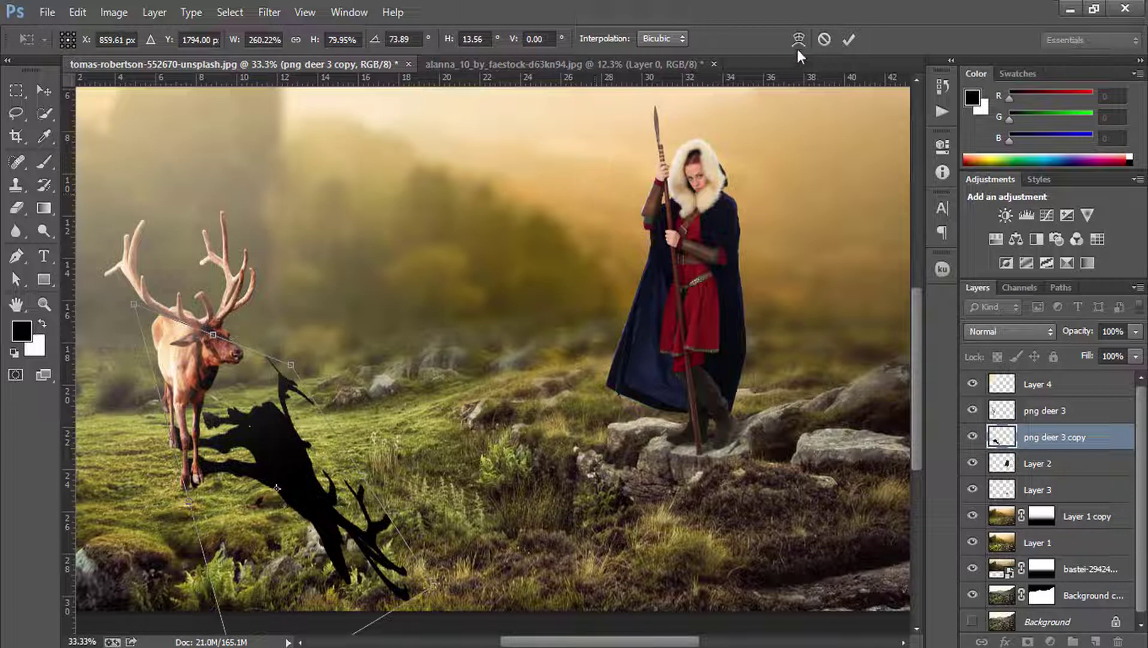
# - Cancel the shadow distortion, zoom in on the stag, and add a new layer above Layer 3
pyautogui.click(825, 39)
pyautogui.press('e')
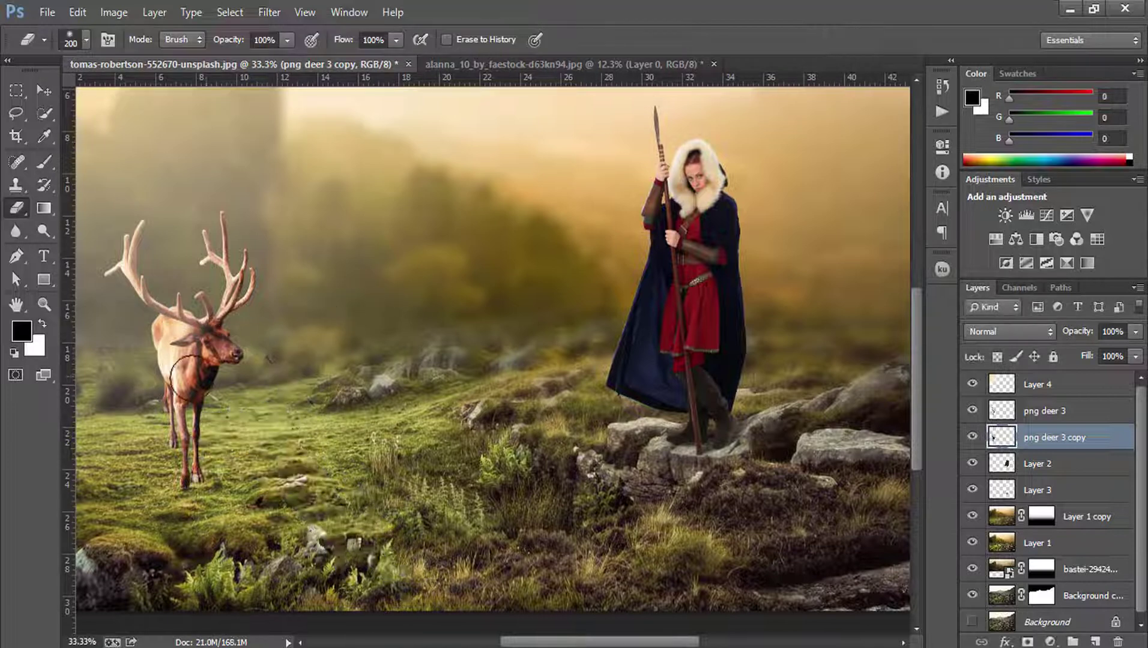
pyautogui.click(43, 304)
pyautogui.click(307, 411)
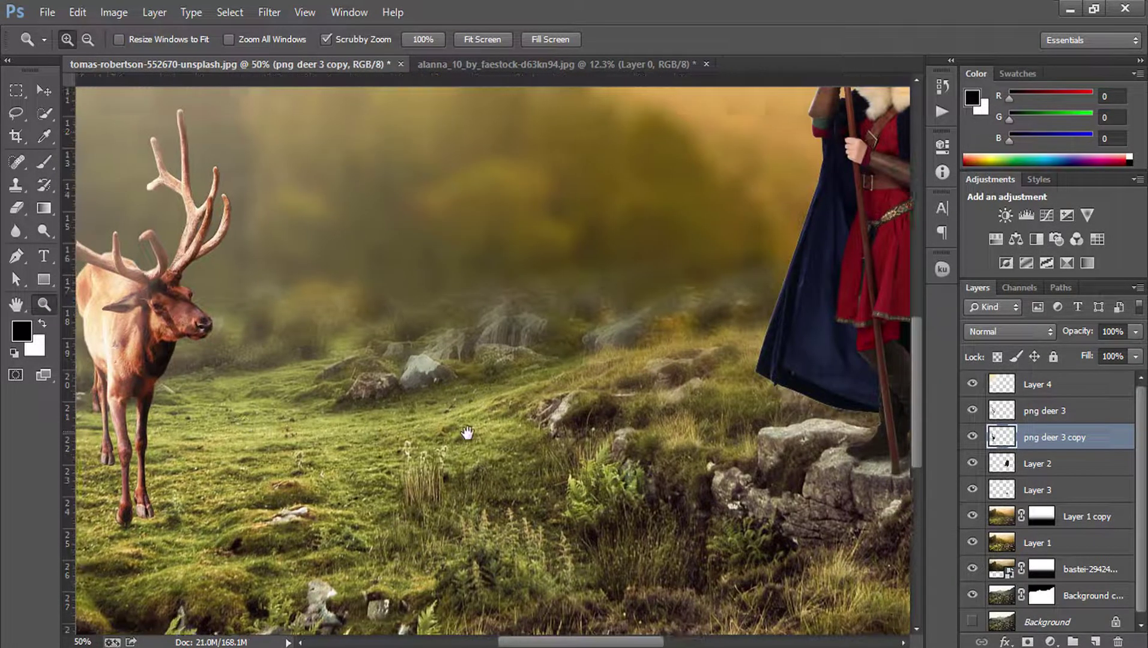
pyautogui.moveTo(469, 435); pyautogui.dragTo(551, 432)
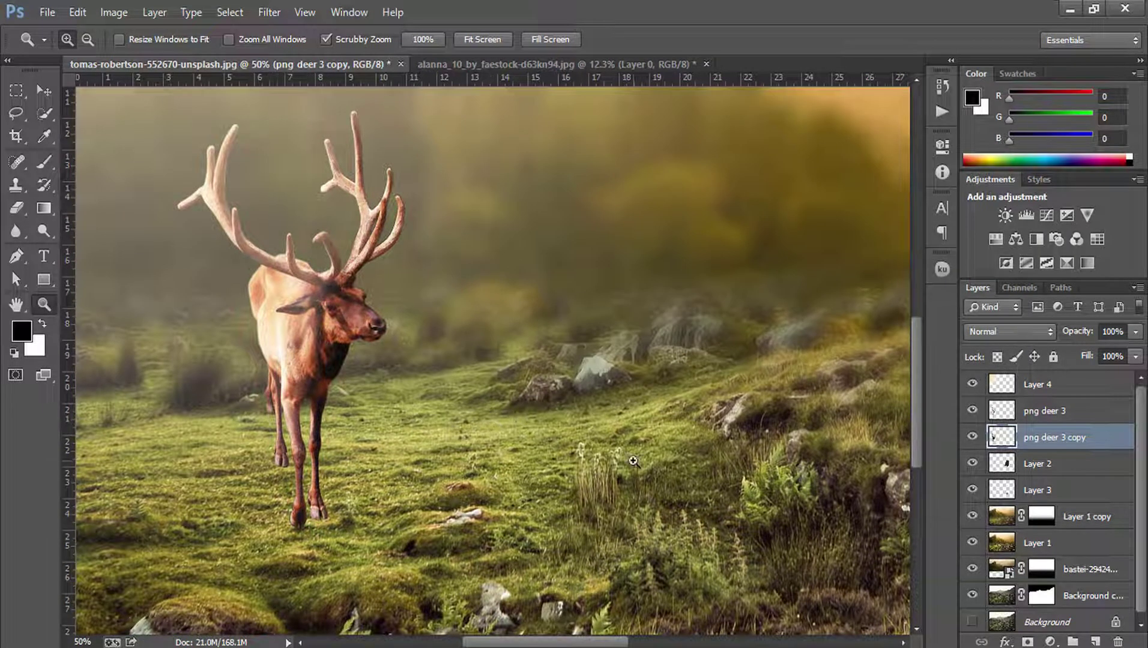
pyautogui.moveTo(697, 406); pyautogui.dragTo(611, 400)
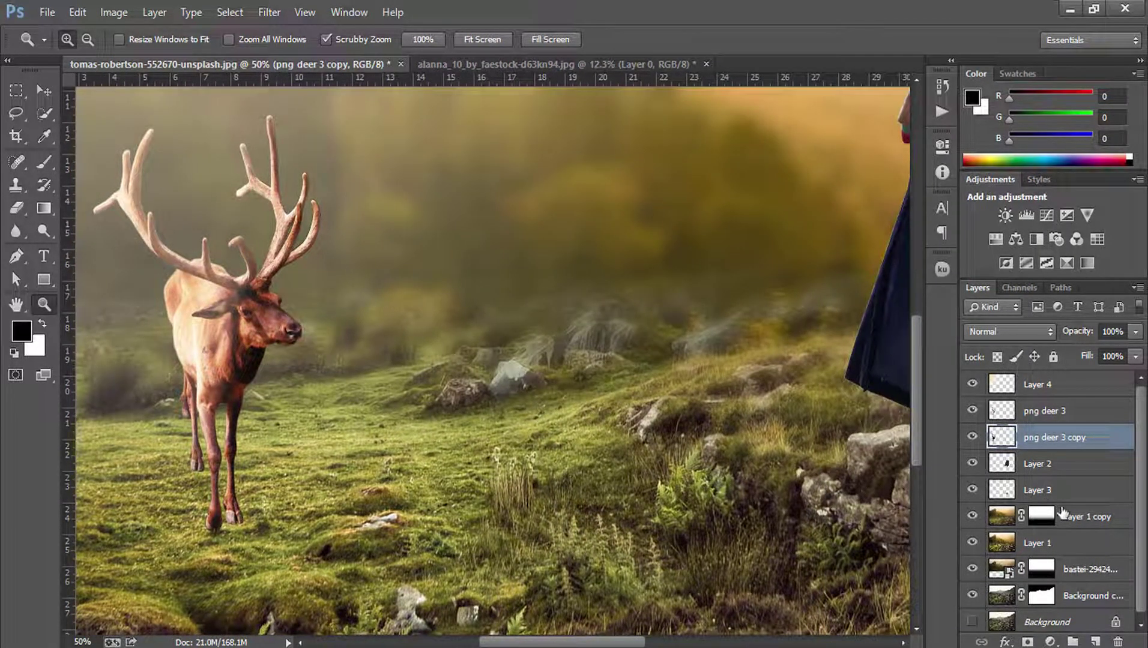
pyautogui.click(1063, 490)
pyautogui.click(1095, 641)
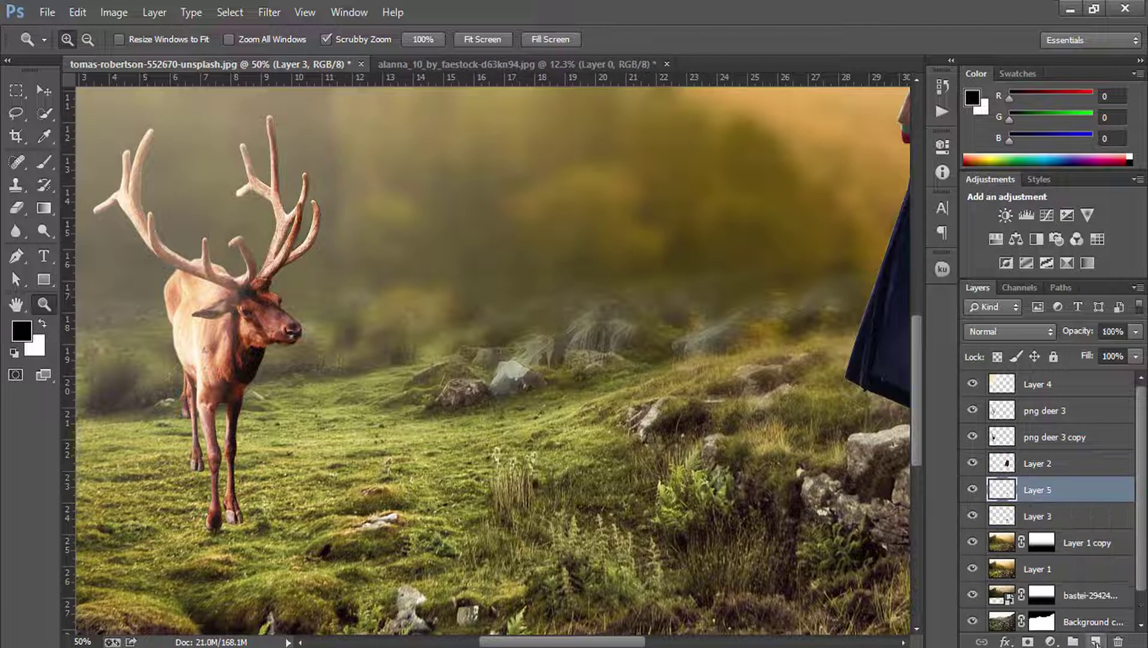
# - Brush black shadow strokes on the grass from the stag's hooves and under its body
pyautogui.rightClick(50, 167)
pyautogui.click(144, 159)
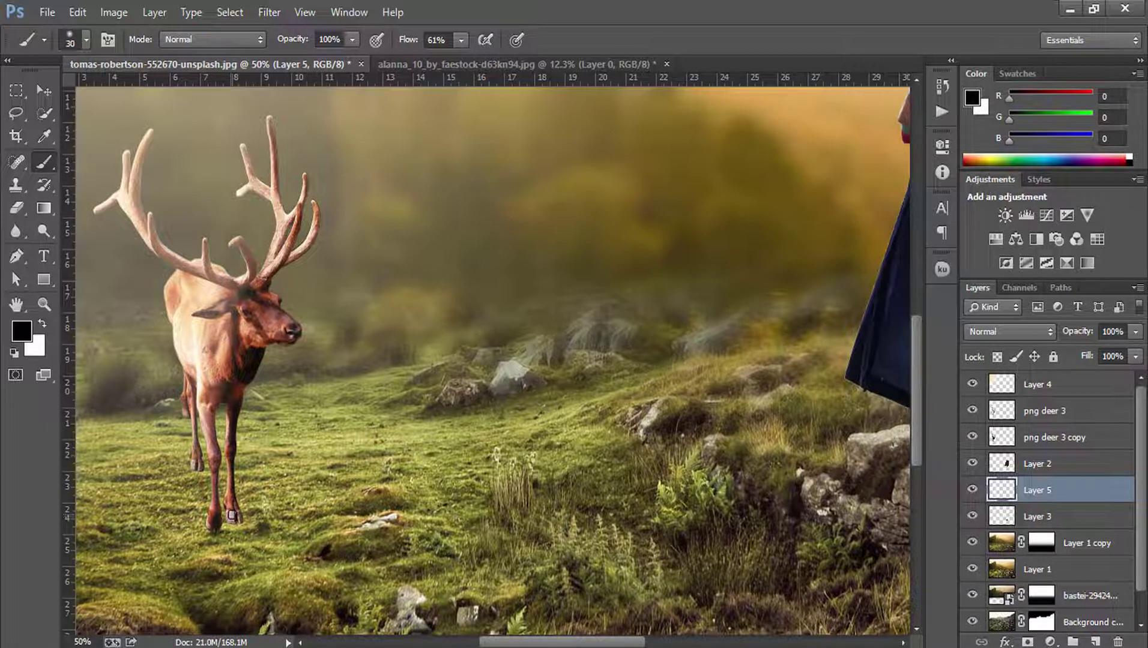
pyautogui.moveTo(231, 510); pyautogui.dragTo(354, 512)
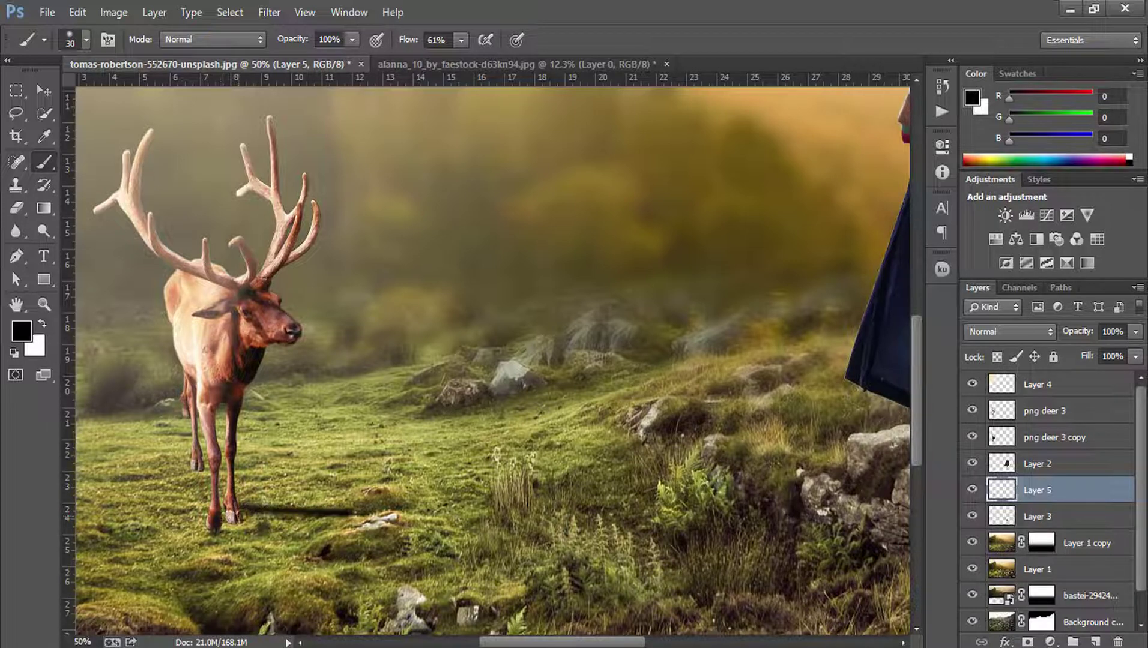
pyautogui.hotkey('ctrl', 'z')
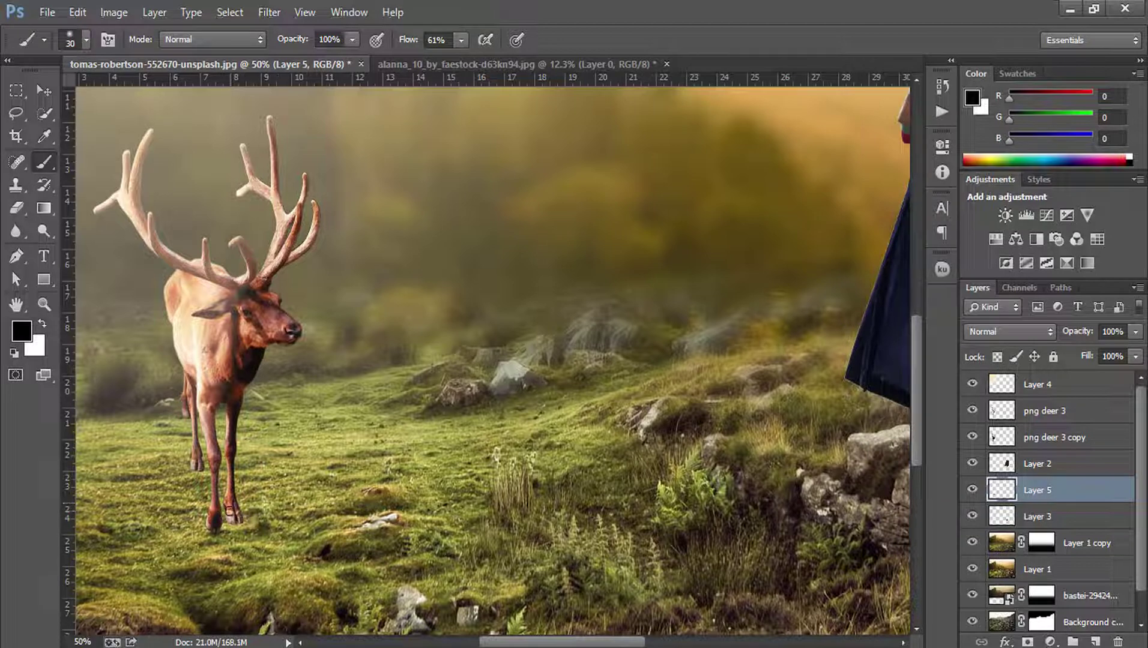
pyautogui.moveTo(246, 519); pyautogui.dragTo(388, 537)
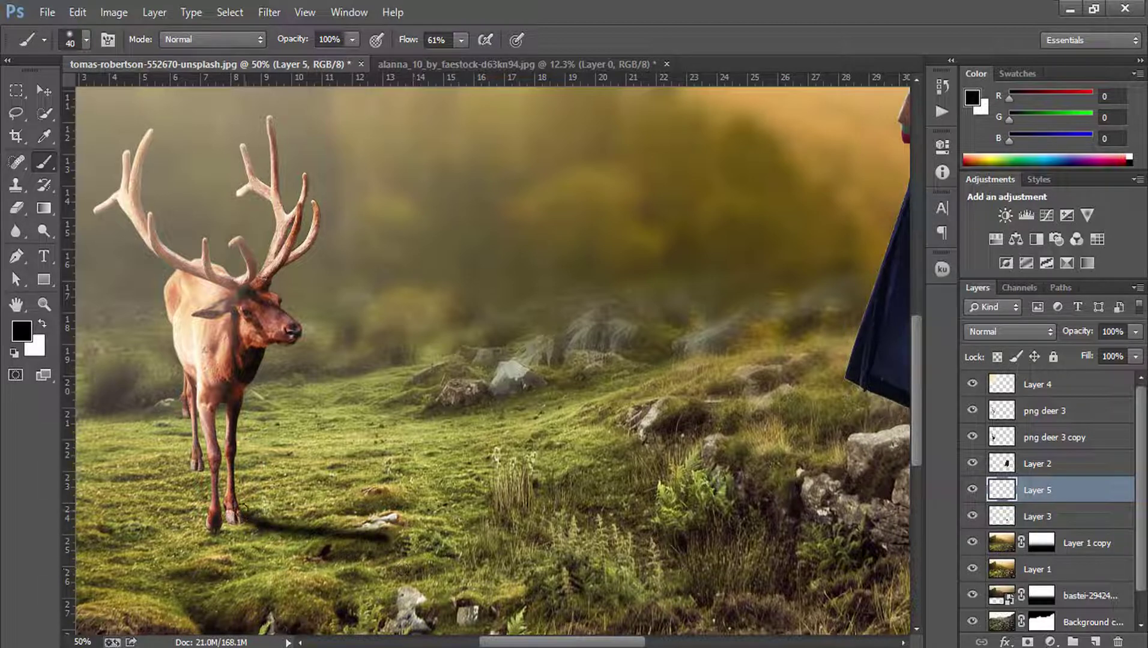
pyautogui.moveTo(253, 523); pyautogui.dragTo(233, 544)
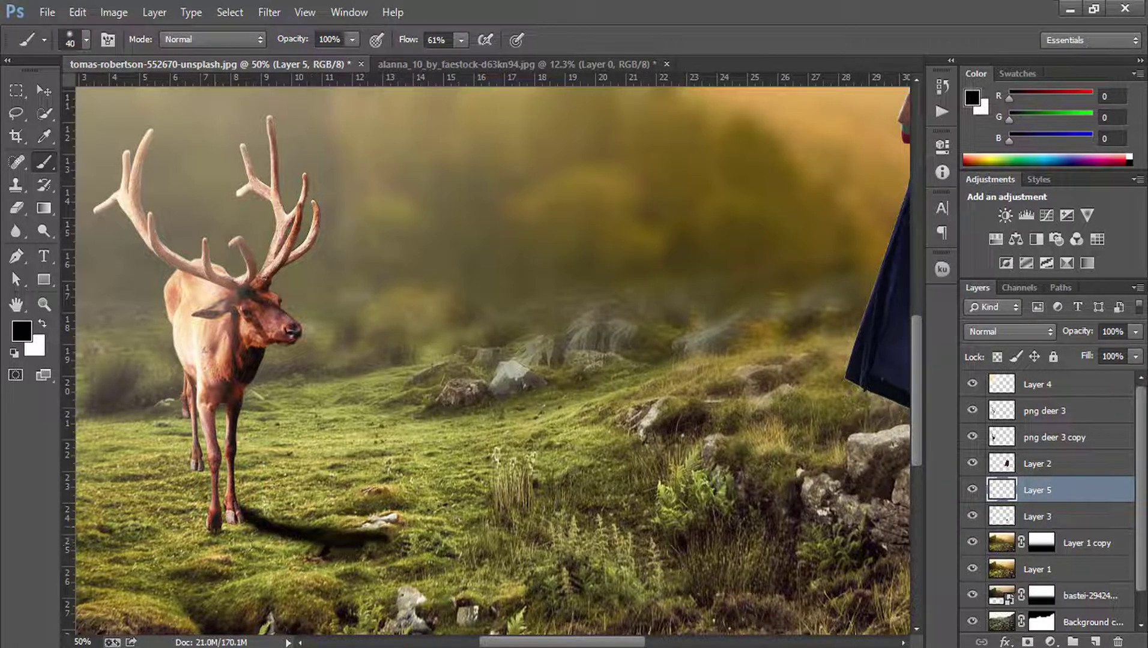
pyautogui.hotkey('ctrl', 'alt', 'z')
pyautogui.hotkey('ctrl', 'alt', 'z')
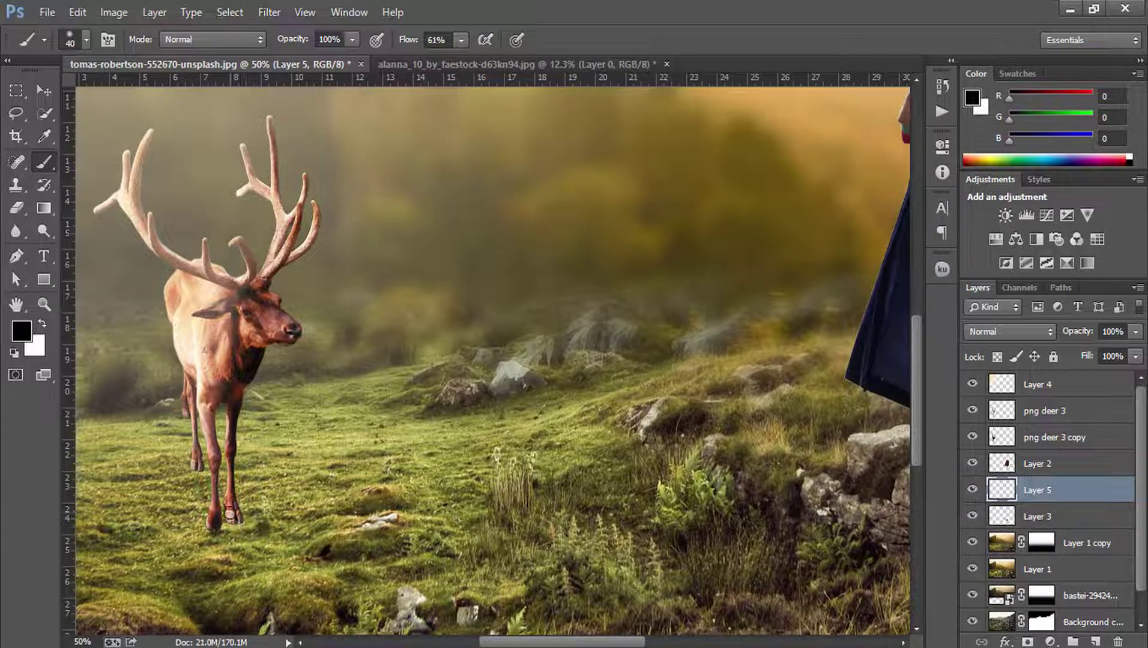
pyautogui.moveTo(243, 515); pyautogui.dragTo(244, 524)
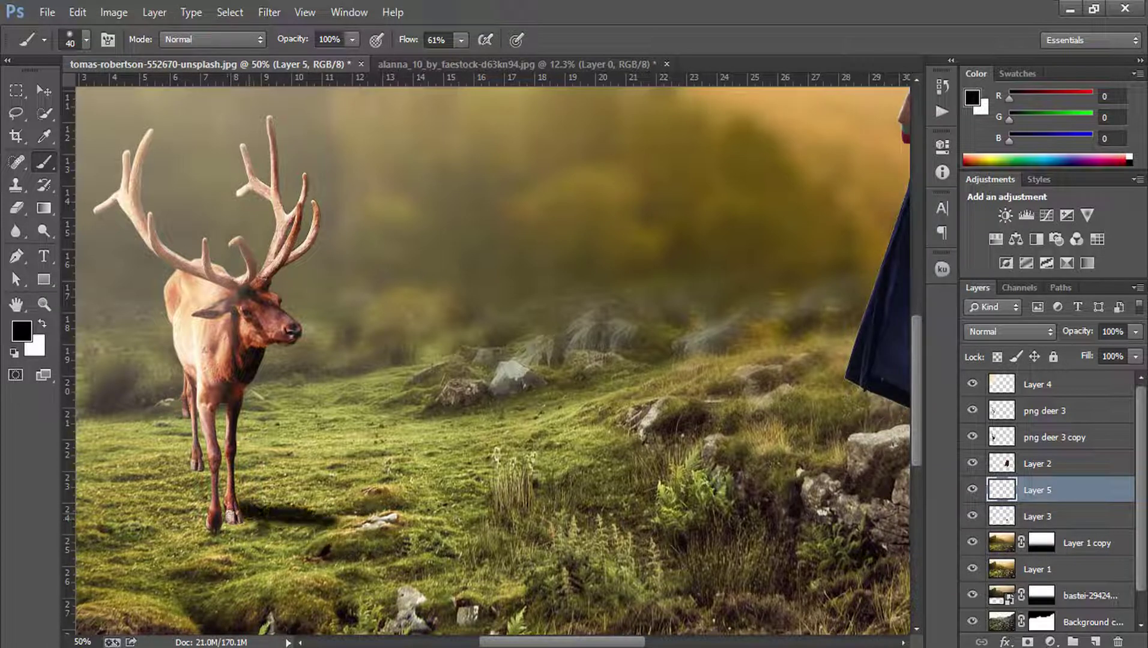
pyautogui.moveTo(244, 516); pyautogui.dragTo(303, 529)
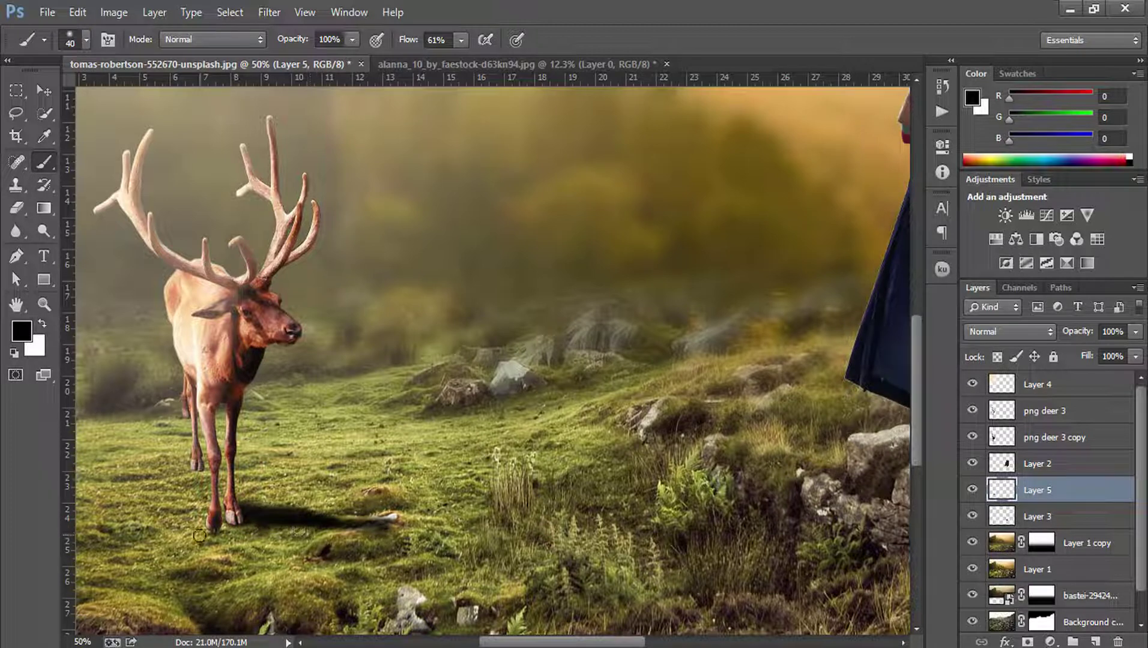
pyautogui.moveTo(222, 529); pyautogui.dragTo(307, 530)
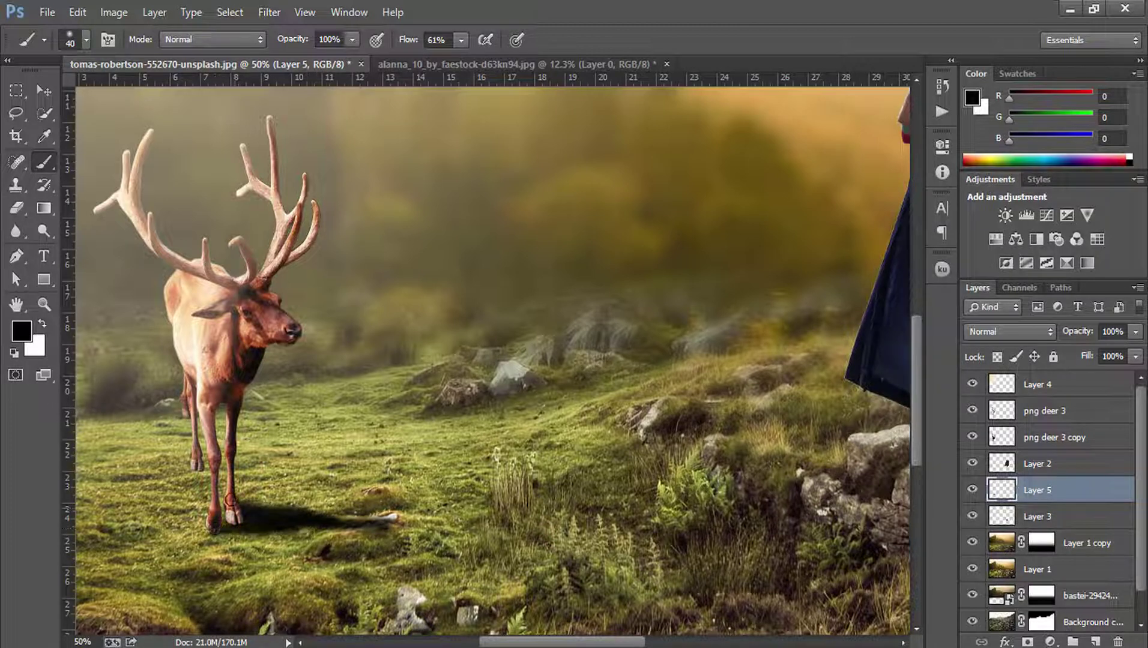
pyautogui.moveTo(335, 471); pyautogui.dragTo(244, 473)
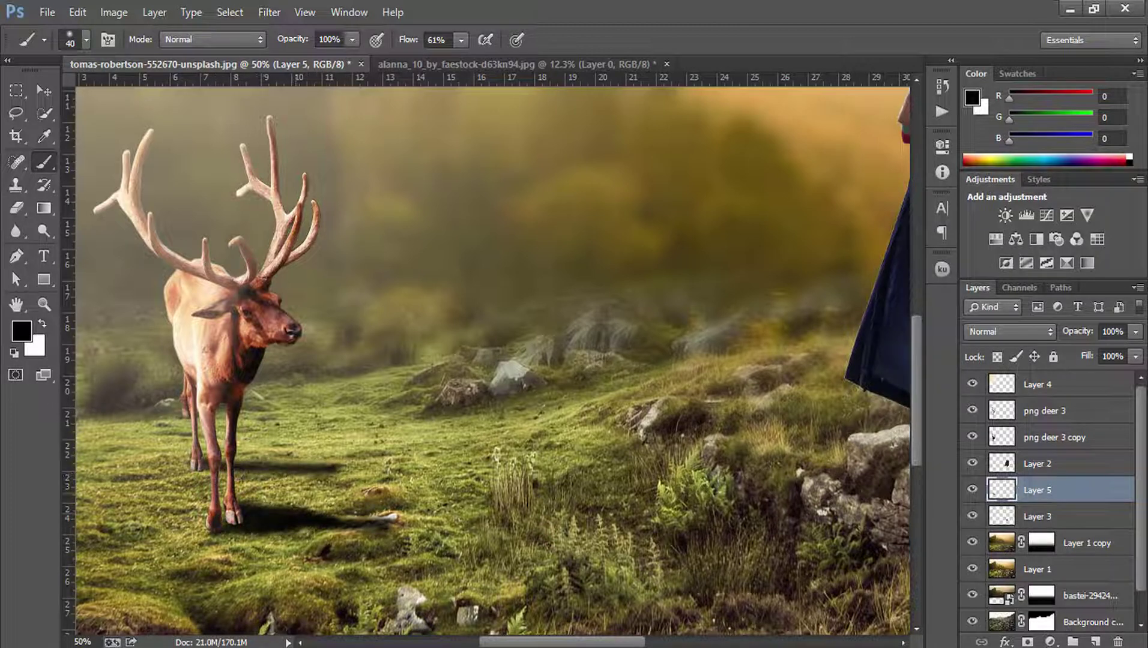
# - Trim the painted shadow right of the hooves with a smaller eraser
pyautogui.click(17, 208)
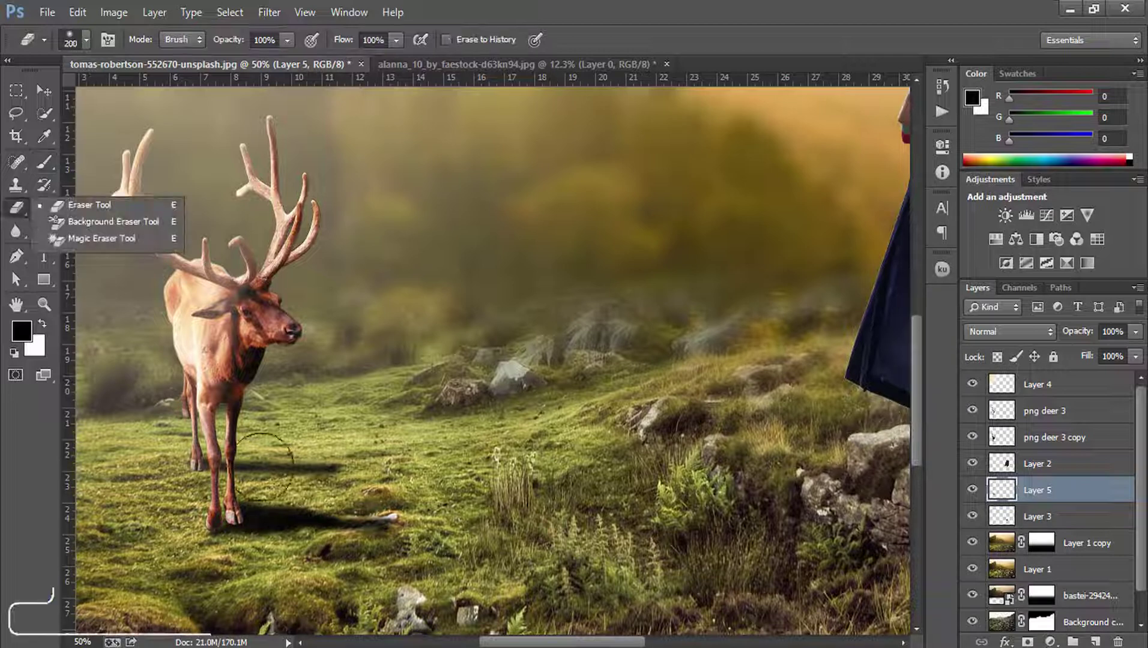
pyautogui.click(90, 204)
pyautogui.moveTo(288, 478); pyautogui.dragTo(352, 469)
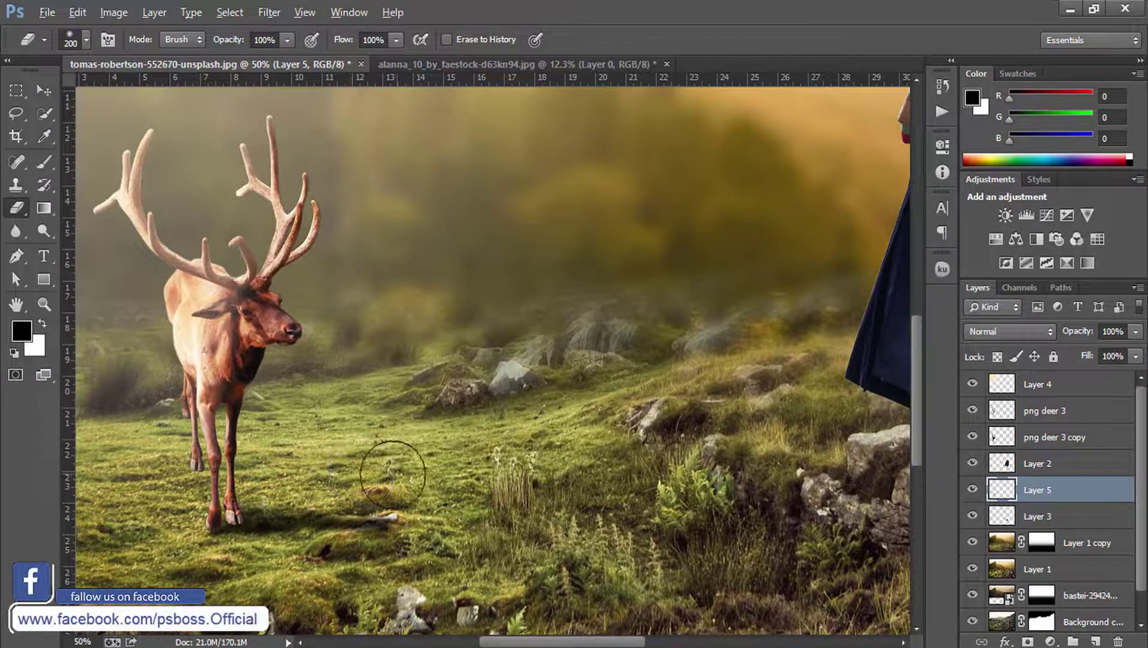
pyautogui.hotkey('ctrl', 'z')
pyautogui.press('[')
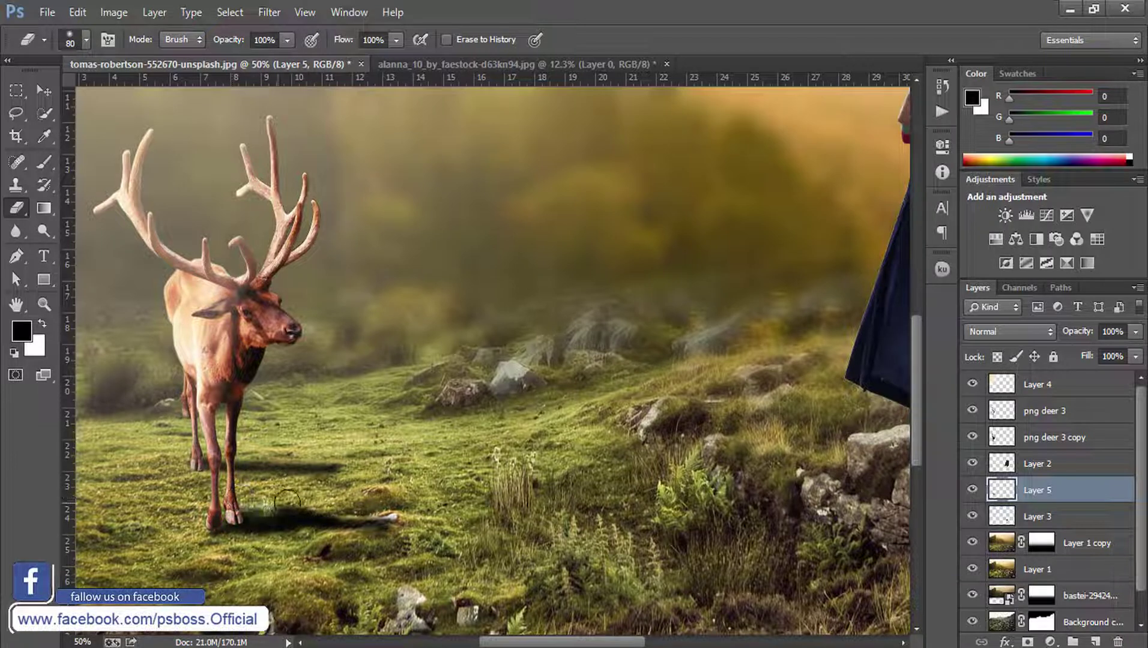
pyautogui.moveTo(235, 496); pyautogui.dragTo(390, 513)
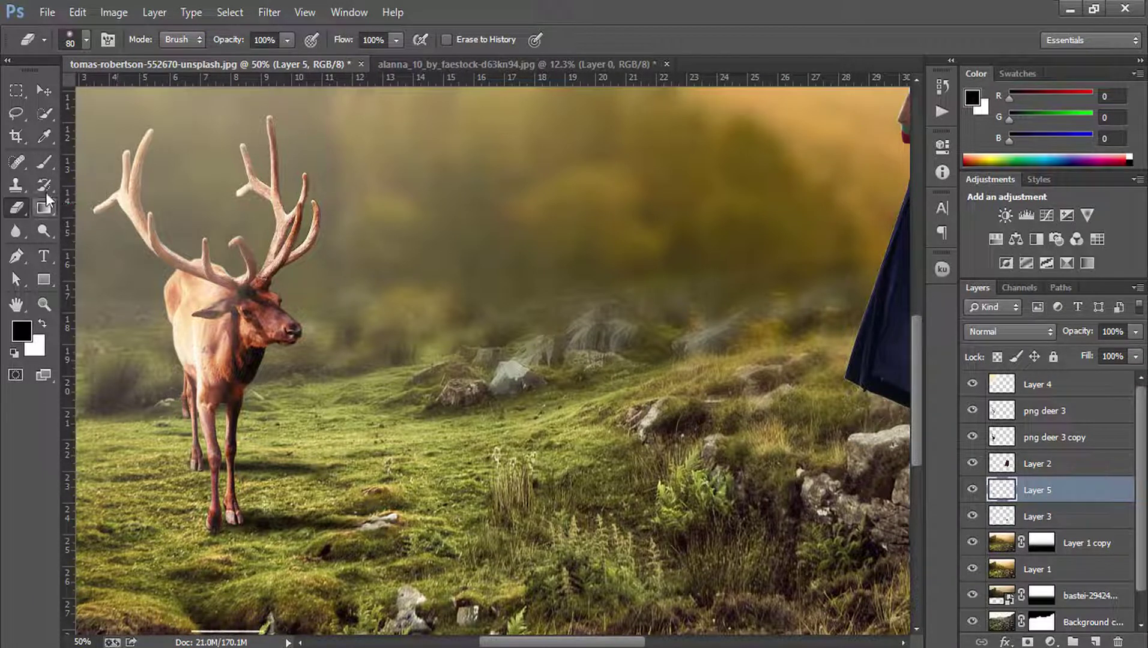
# - Paint broad soft shadow with a 37%-opacity brush and set Layer 5 to 81% opacity
pyautogui.rightClick(43, 161)
pyautogui.click(114, 159)
pyautogui.press(']')
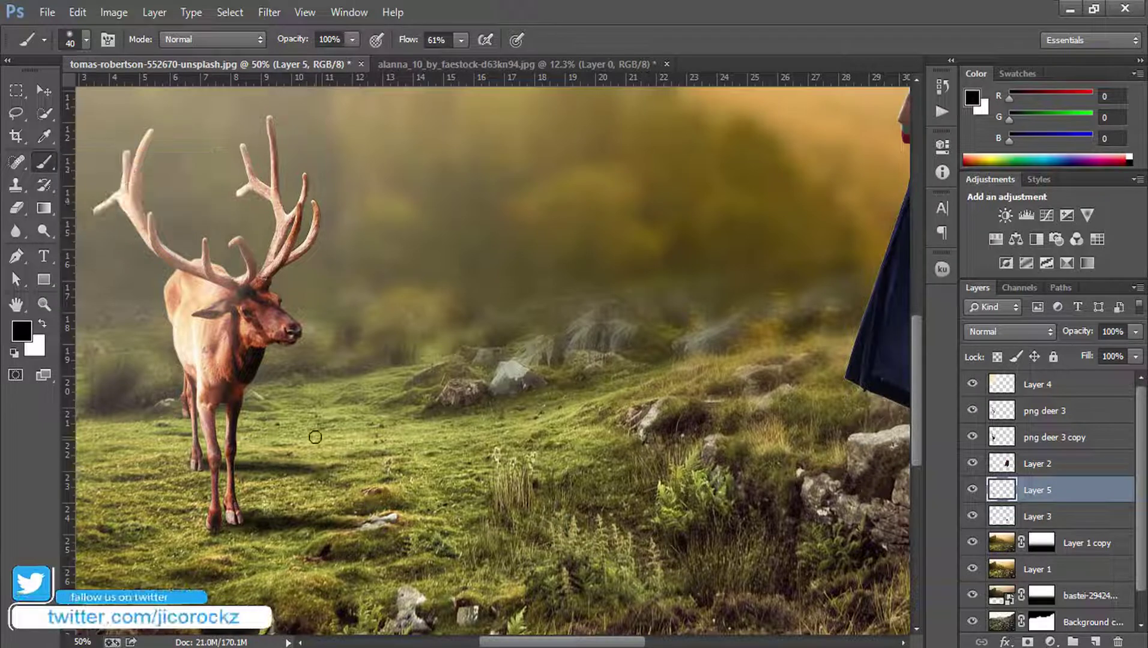
pyautogui.moveTo(401, 43); pyautogui.dragTo(397, 46)
pyautogui.moveTo(292, 43); pyautogui.dragTo(241, 43)
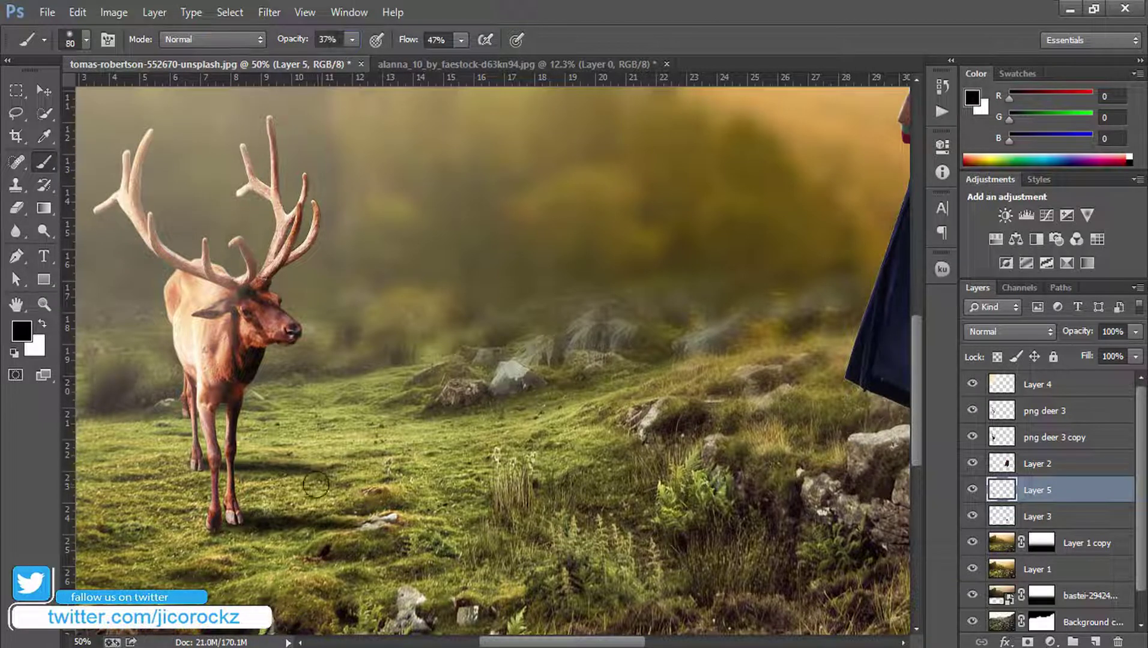
pyautogui.press(']')
pyautogui.press(']')
pyautogui.press(']')
pyautogui.moveTo(327, 465); pyautogui.dragTo(420, 529)
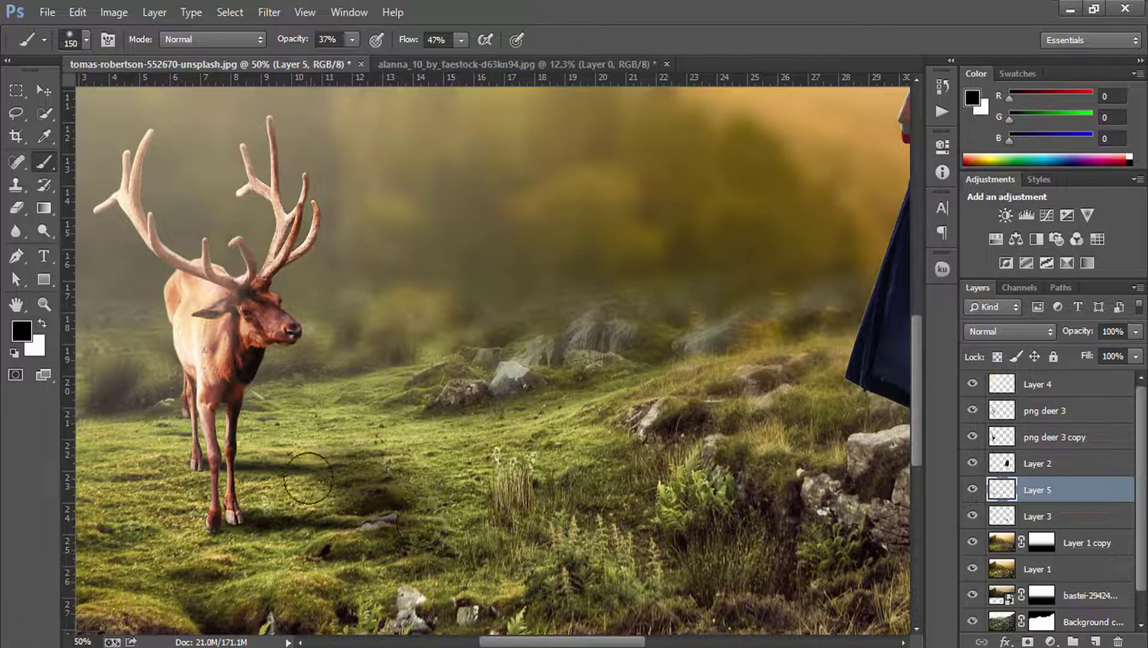
pyautogui.moveTo(308, 479)
pyautogui.mouseDown()
pyautogui.moveTo(346, 467)
pyautogui.moveTo(258, 476)
pyautogui.moveTo(384, 440)
pyautogui.mouseUp()
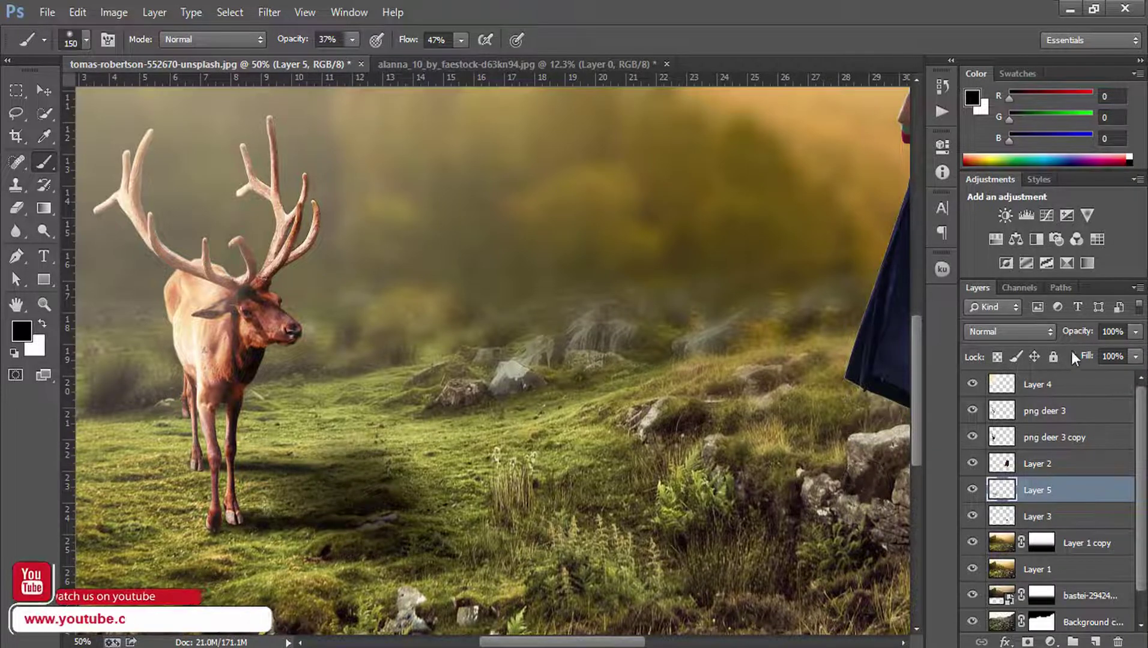
pyautogui.moveTo(1076, 333); pyautogui.dragTo(1067, 335)
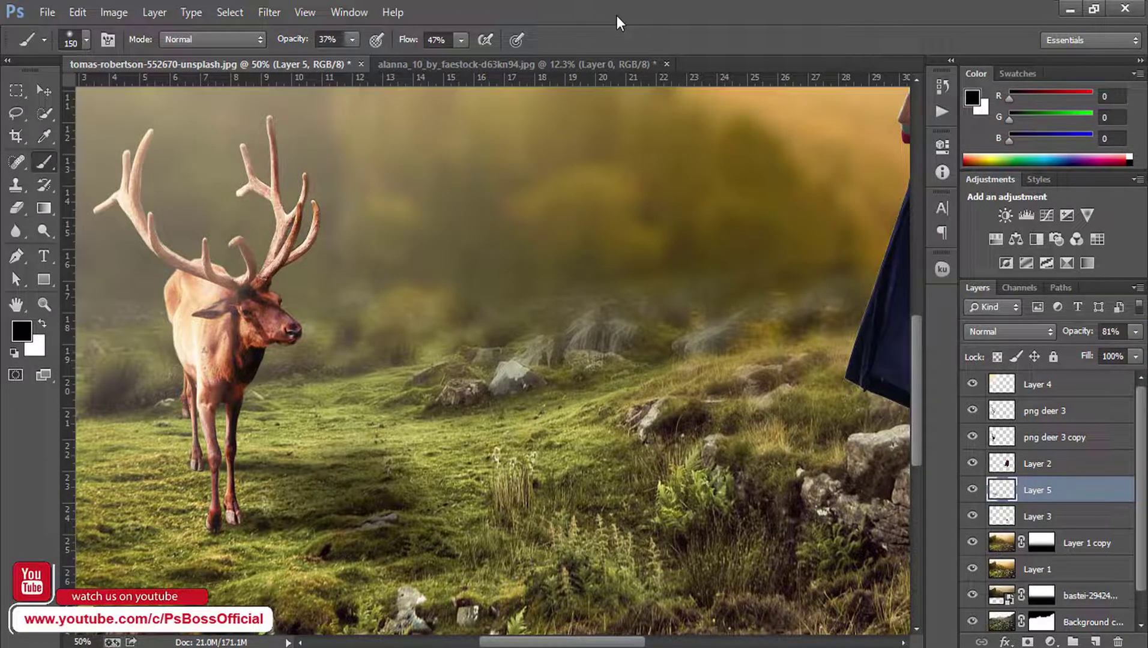
pyautogui.hotkey('ctrl', '0')
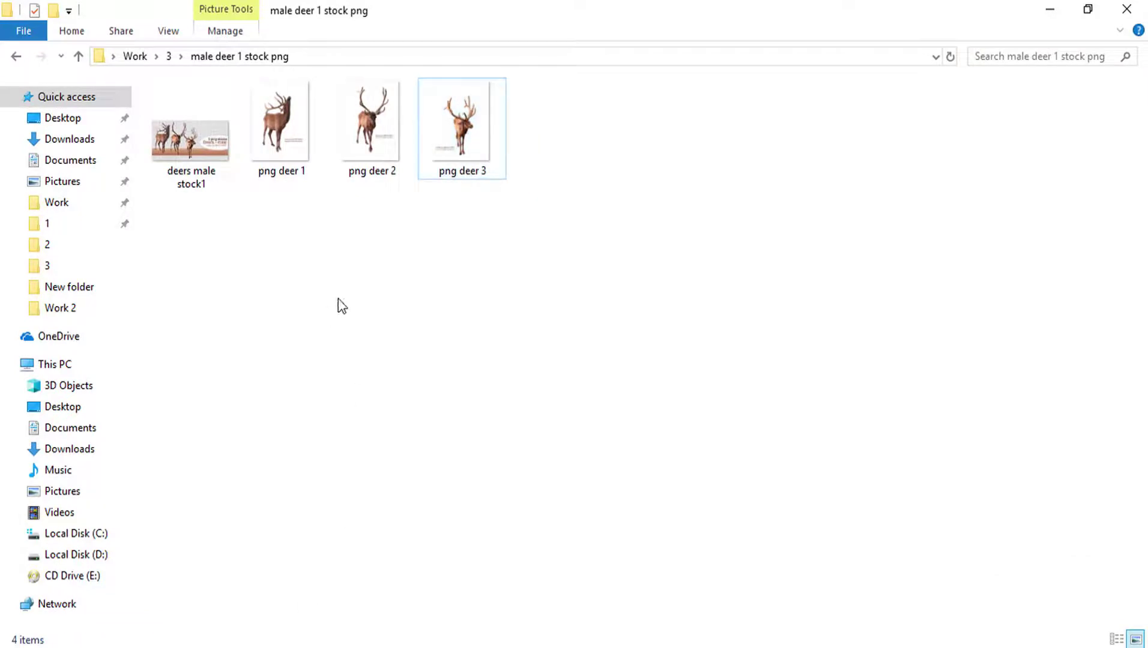
# - Drag png deer 1 from the male deer 1 stock png folder into the composite
pyautogui.moveTo(281, 126)
pyautogui.mouseDown()
pyautogui.moveTo(402, 412)
pyautogui.moveTo(439, 389)
pyautogui.mouseUp()
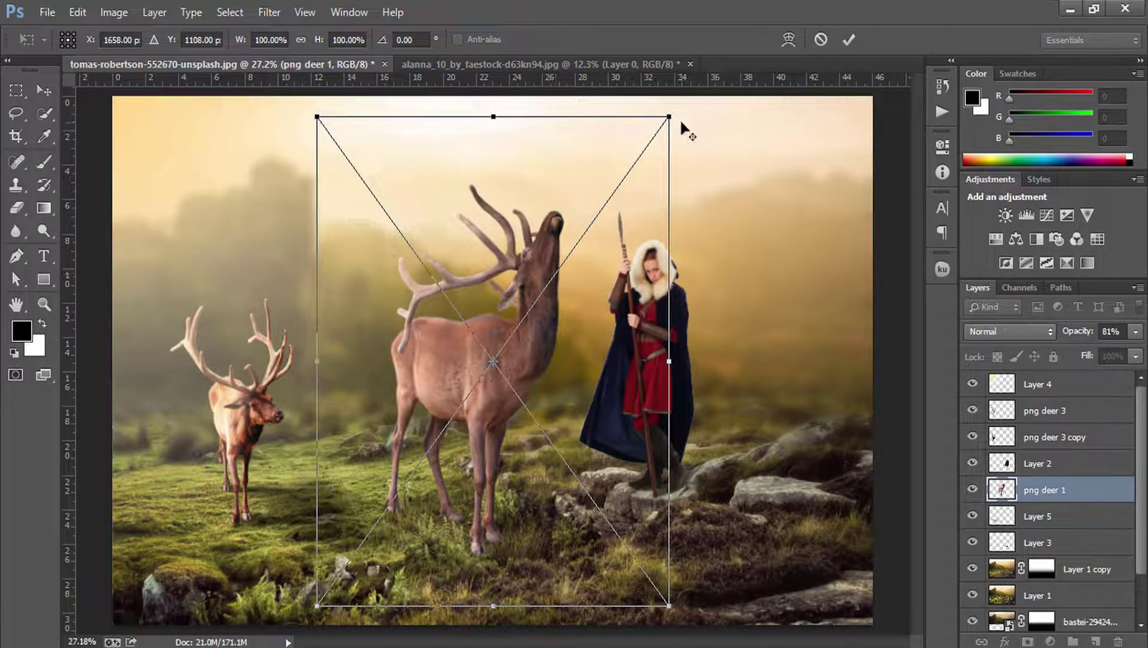
# - Scale the placed png deer 1 to about 30% and position it just right of the stag
pyautogui.moveTo(661, 122); pyautogui.dragTo(560, 298)
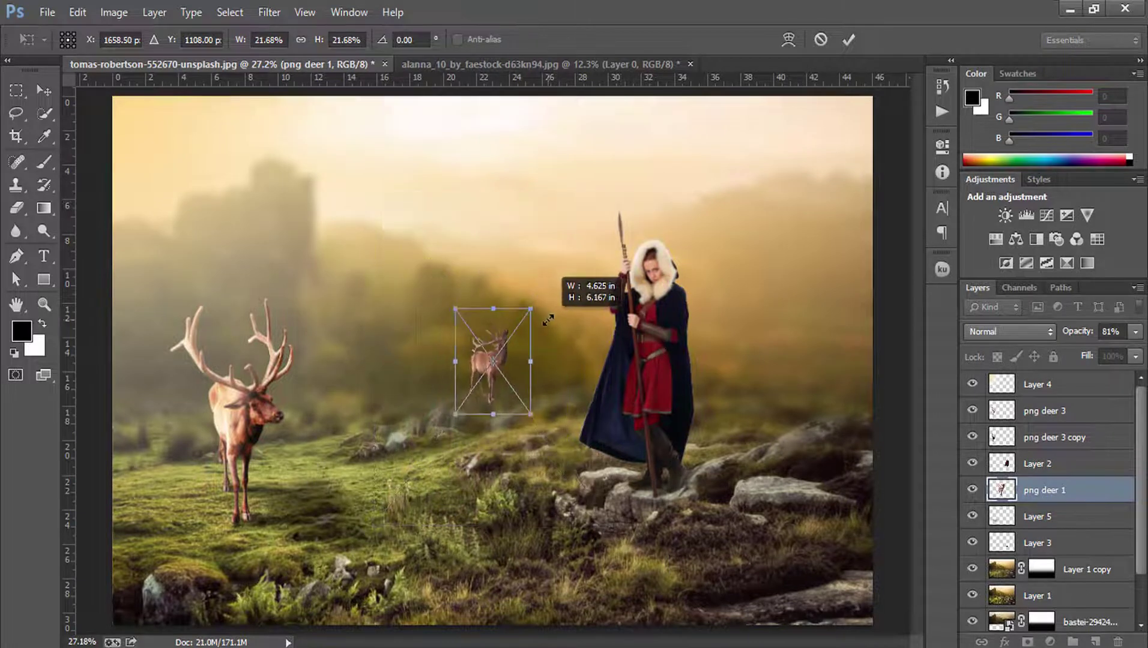
pyautogui.moveTo(511, 342); pyautogui.dragTo(365, 393)
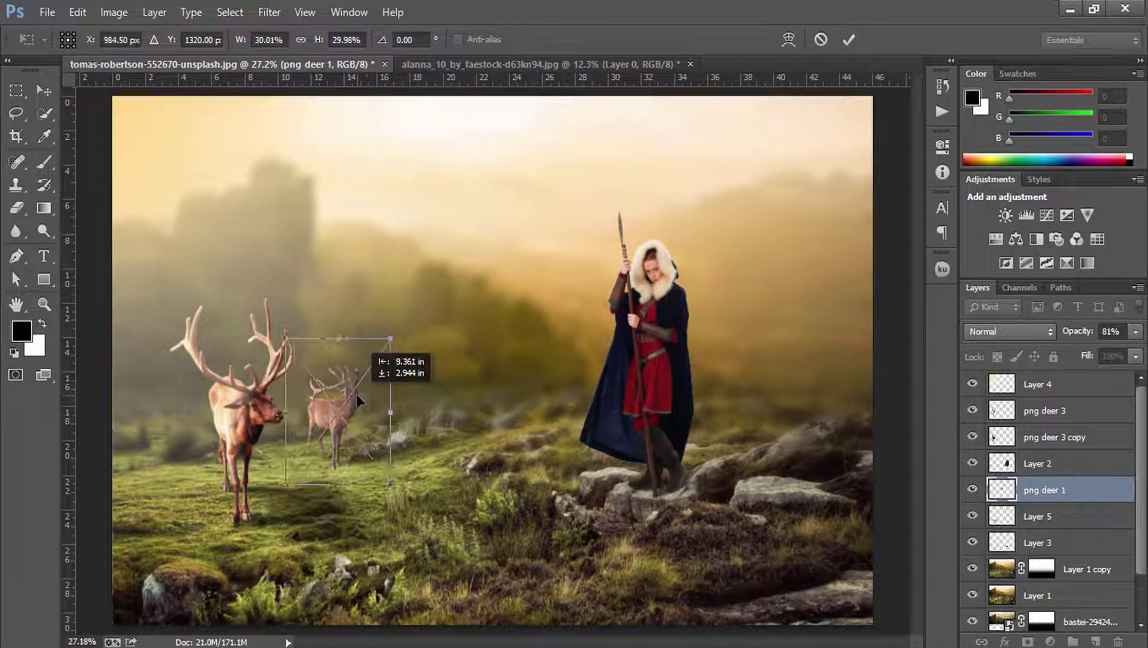
pyautogui.moveTo(366, 392); pyautogui.dragTo(356, 394)
pyautogui.click(848, 40)
# - Zoom in on the second deer, rasterize its layer, and erase the dark smudge beside the rock
pyautogui.press('b')
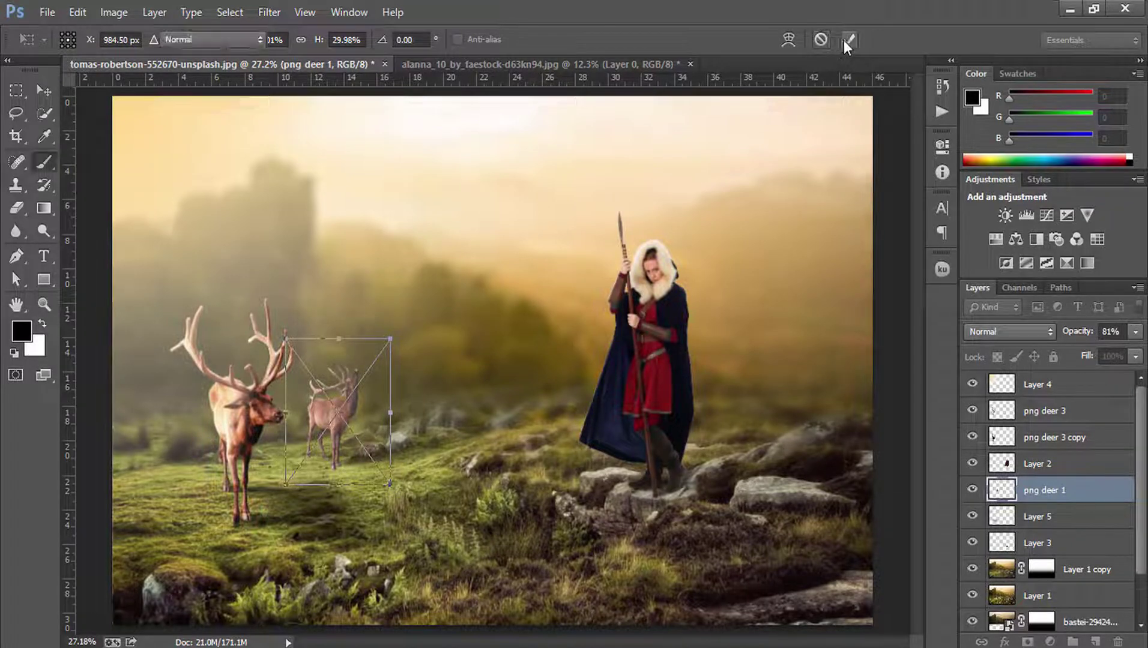
pyautogui.click(44, 305)
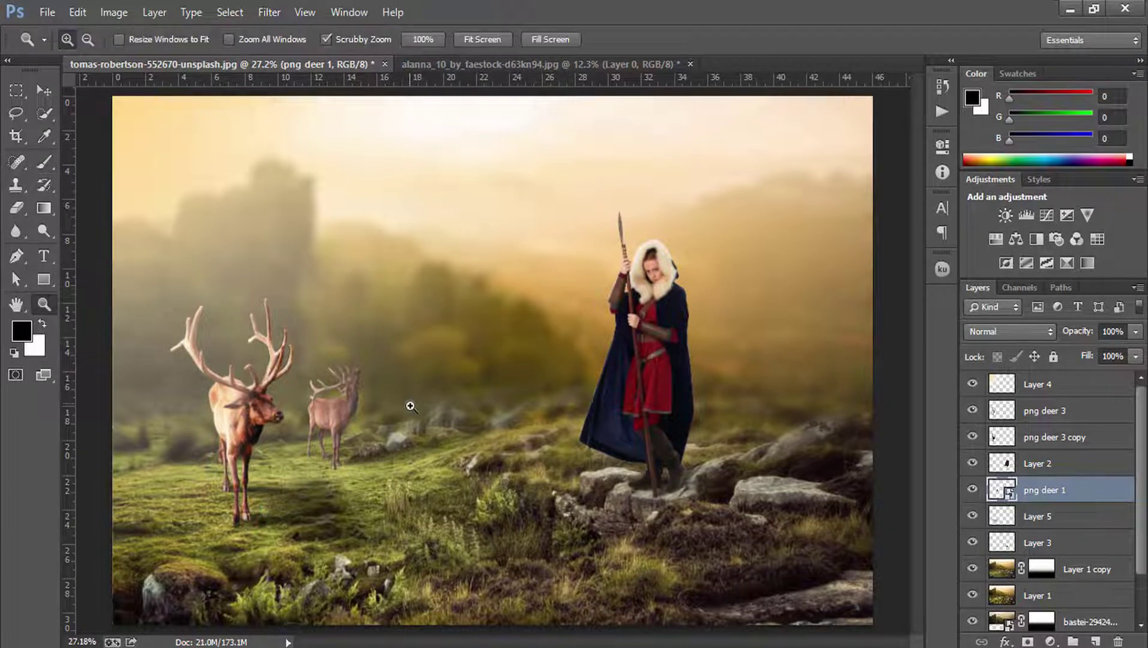
pyautogui.moveTo(410, 405); pyautogui.dragTo(338, 523)
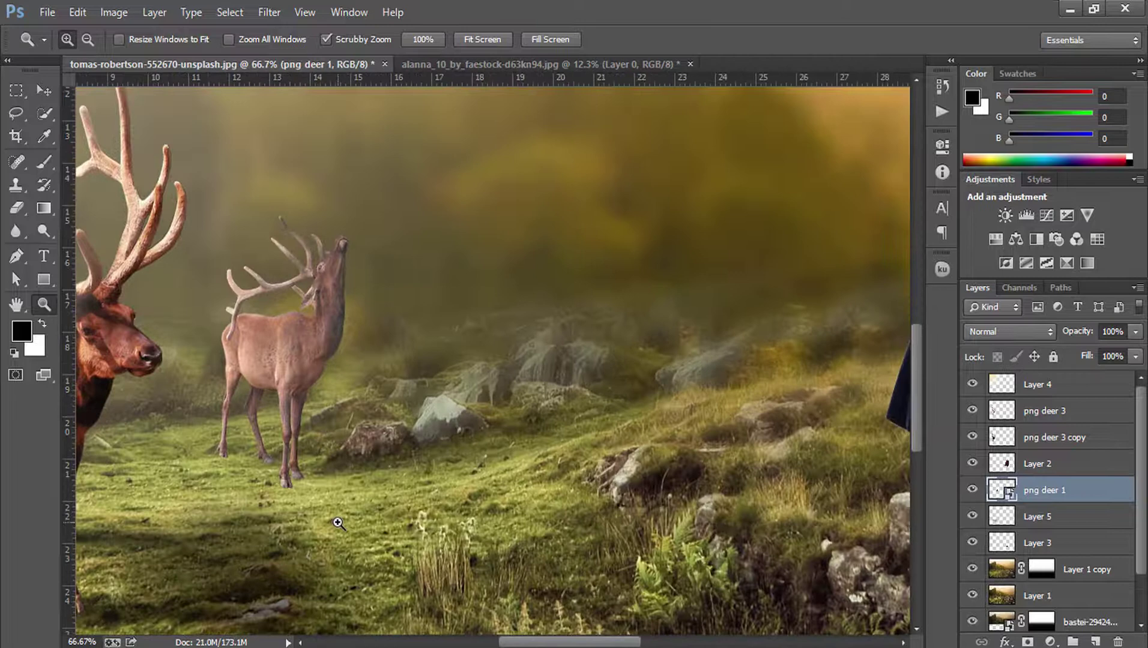
pyautogui.click(338, 523)
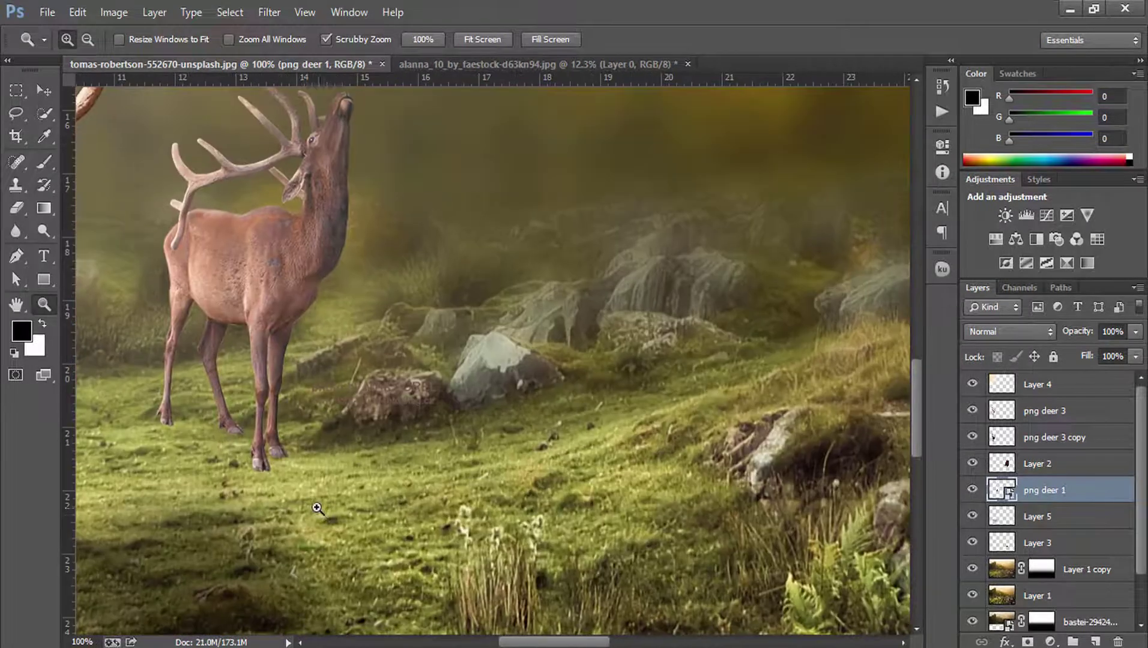
pyautogui.click(15, 208)
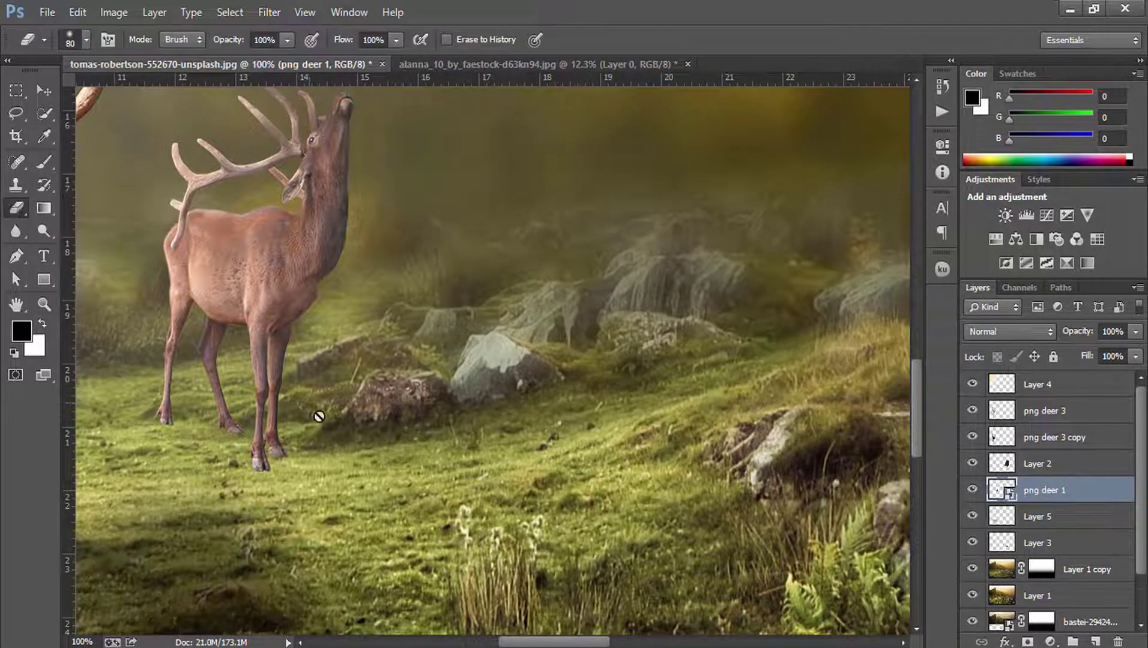
pyautogui.click(349, 416)
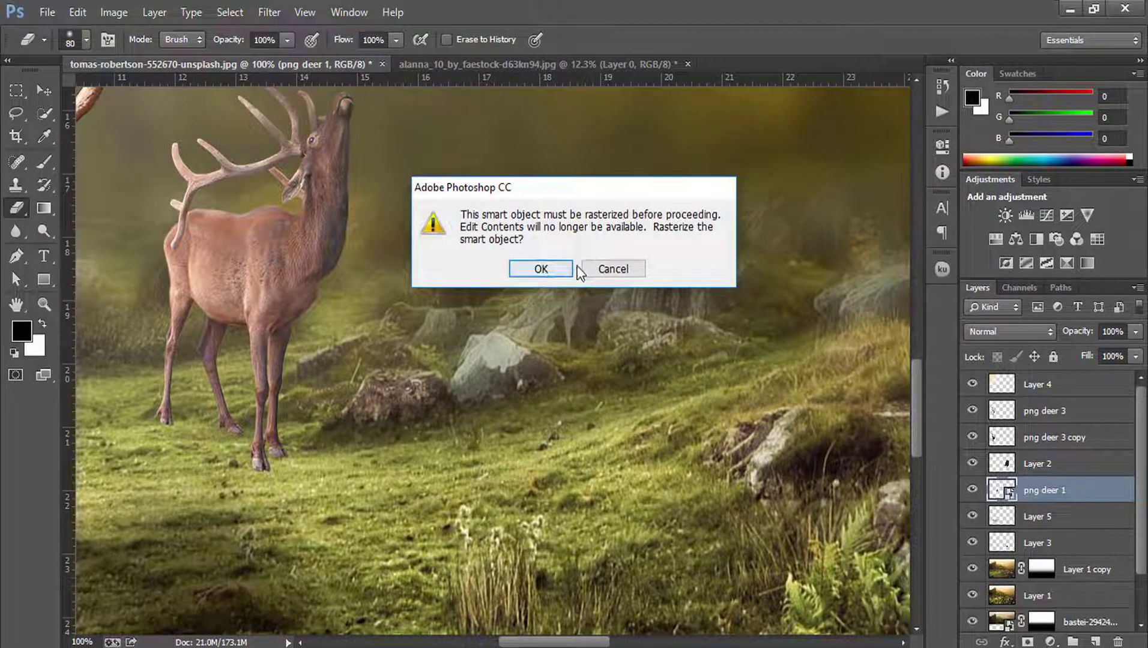
pyautogui.click(547, 266)
pyautogui.moveTo(363, 421); pyautogui.dragTo(396, 397)
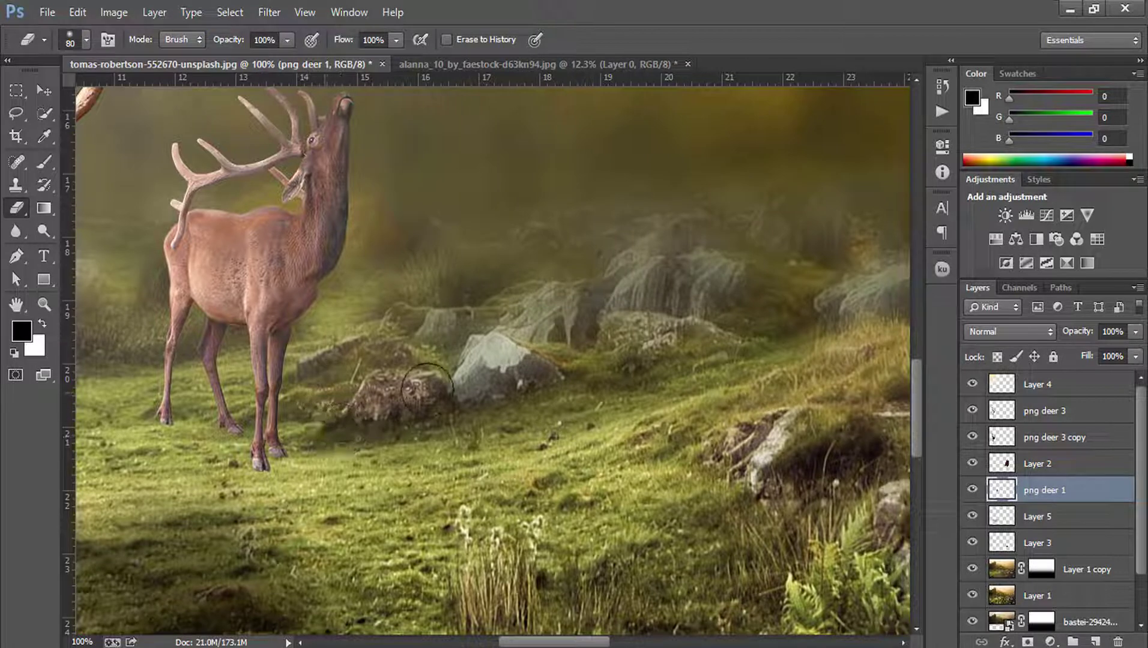
# - Pick a smaller brush for the hooves and toggle the second deer's visibility to check it
pyautogui.click(46, 163)
pyautogui.click(106, 165)
pyautogui.press('[')
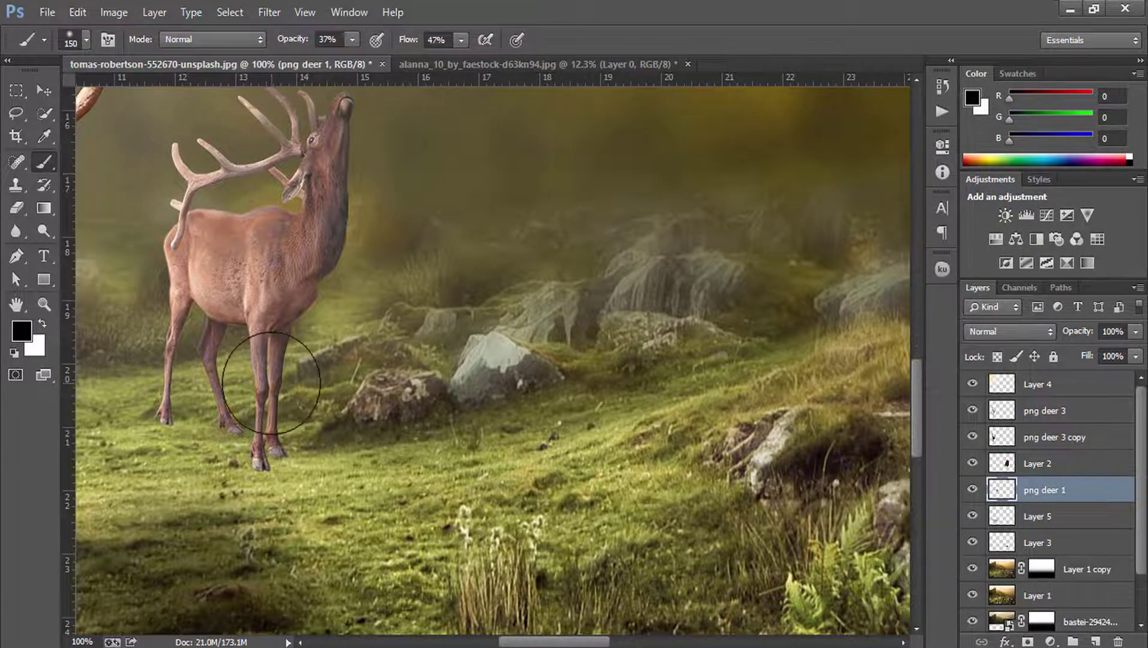
pyautogui.press('[')
pyautogui.press('[')
pyautogui.press('[')
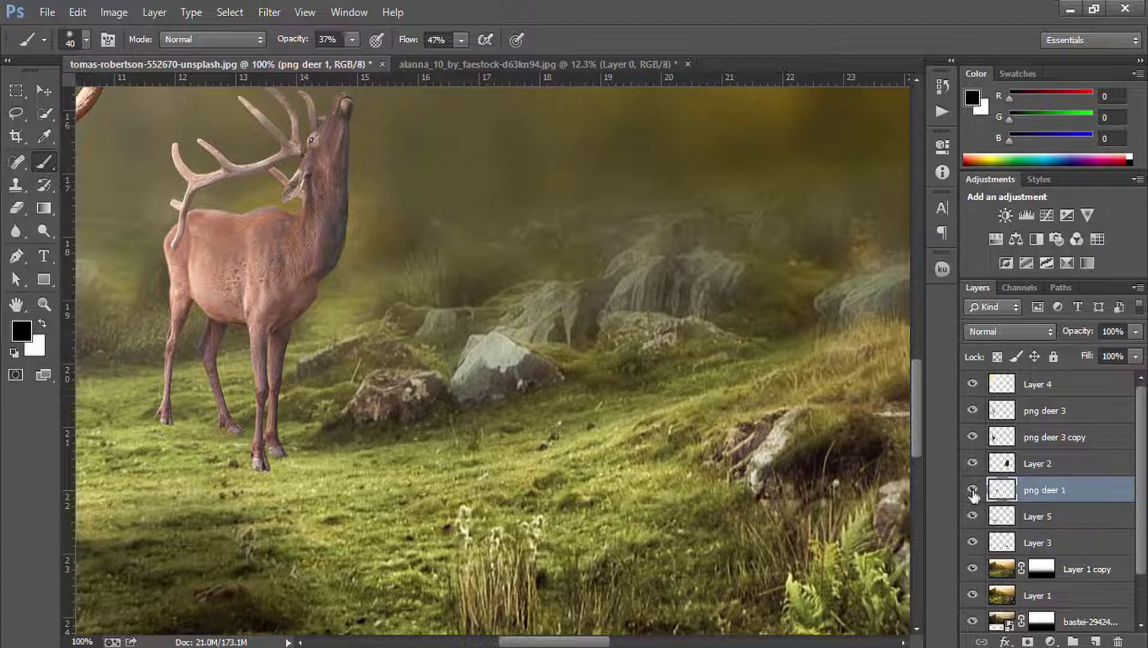
pyautogui.click(973, 490)
# - Add Layer 6 under png deer 1, paint a soft hoof shadow, and set it to 65% opacity
pyautogui.click(1044, 517)
pyautogui.click(1096, 642)
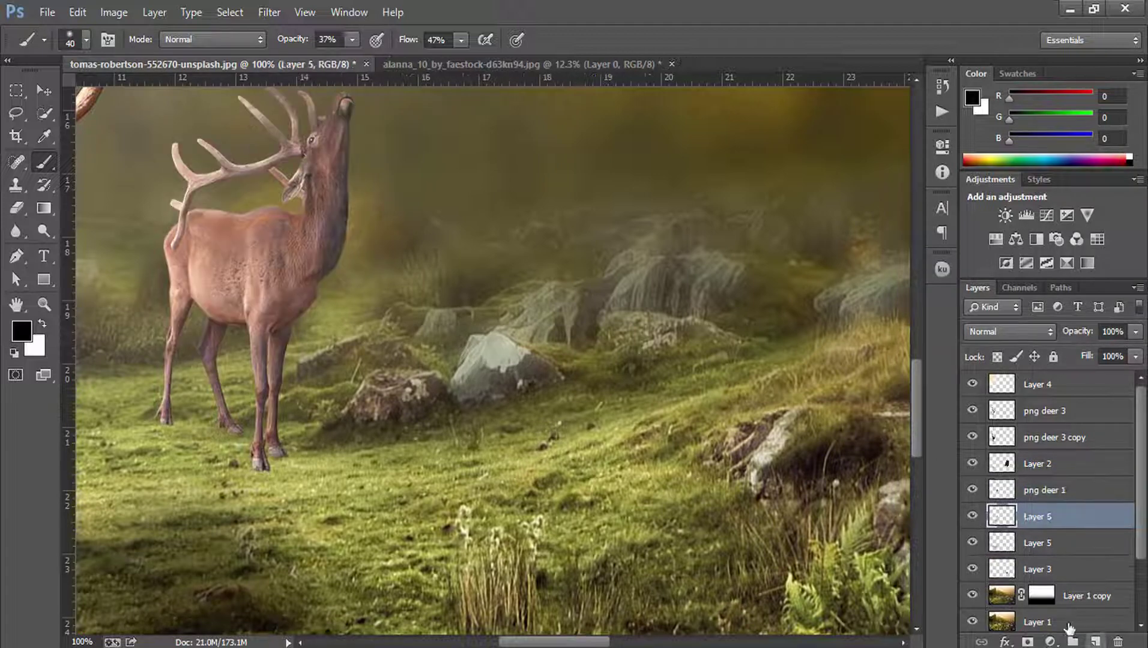
pyautogui.moveTo(275, 447); pyautogui.dragTo(379, 451)
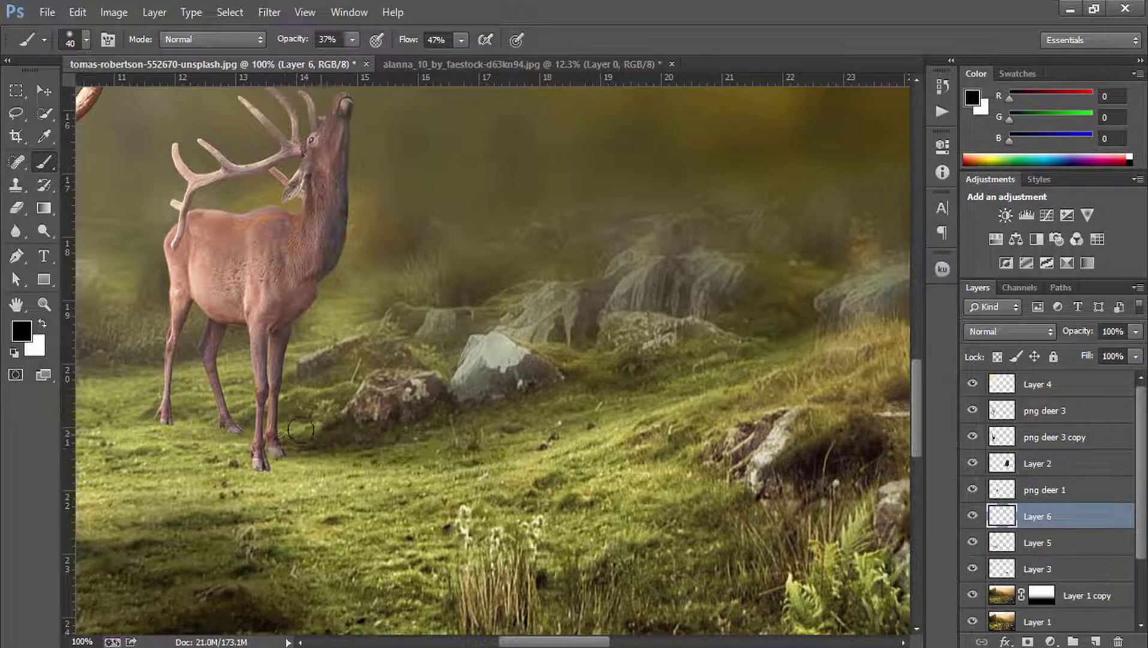
pyautogui.moveTo(245, 431)
pyautogui.mouseDown()
pyautogui.moveTo(313, 432)
pyautogui.moveTo(261, 465)
pyautogui.moveTo(289, 460)
pyautogui.mouseUp()
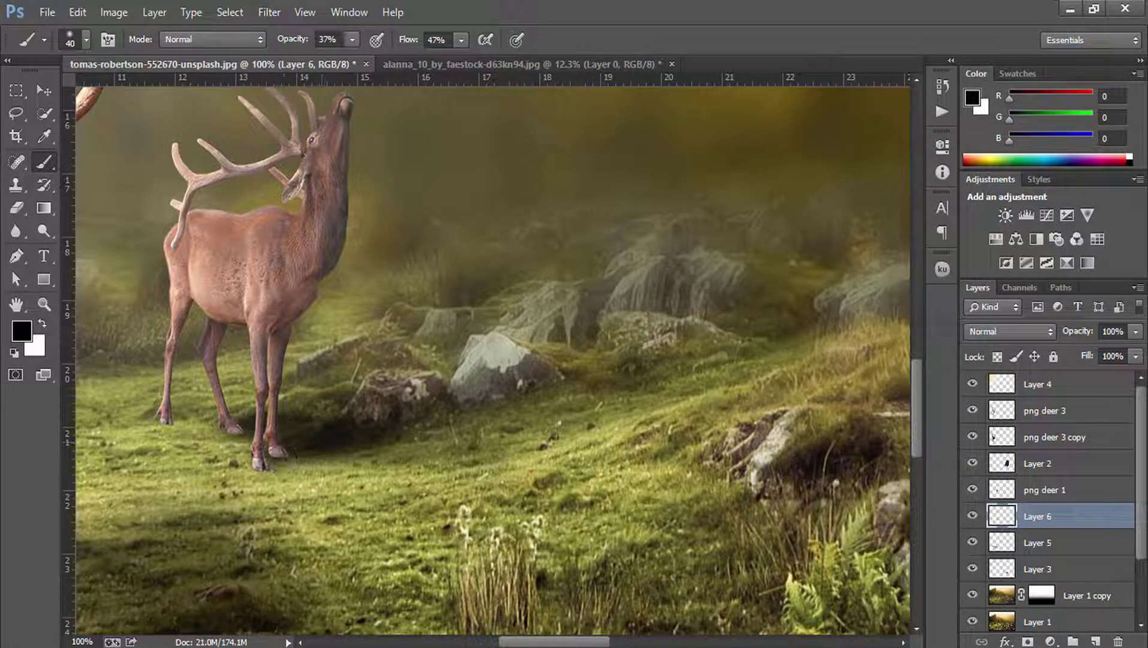
pyautogui.moveTo(272, 415)
pyautogui.mouseDown()
pyautogui.moveTo(263, 440)
pyautogui.moveTo(414, 394)
pyautogui.mouseUp()
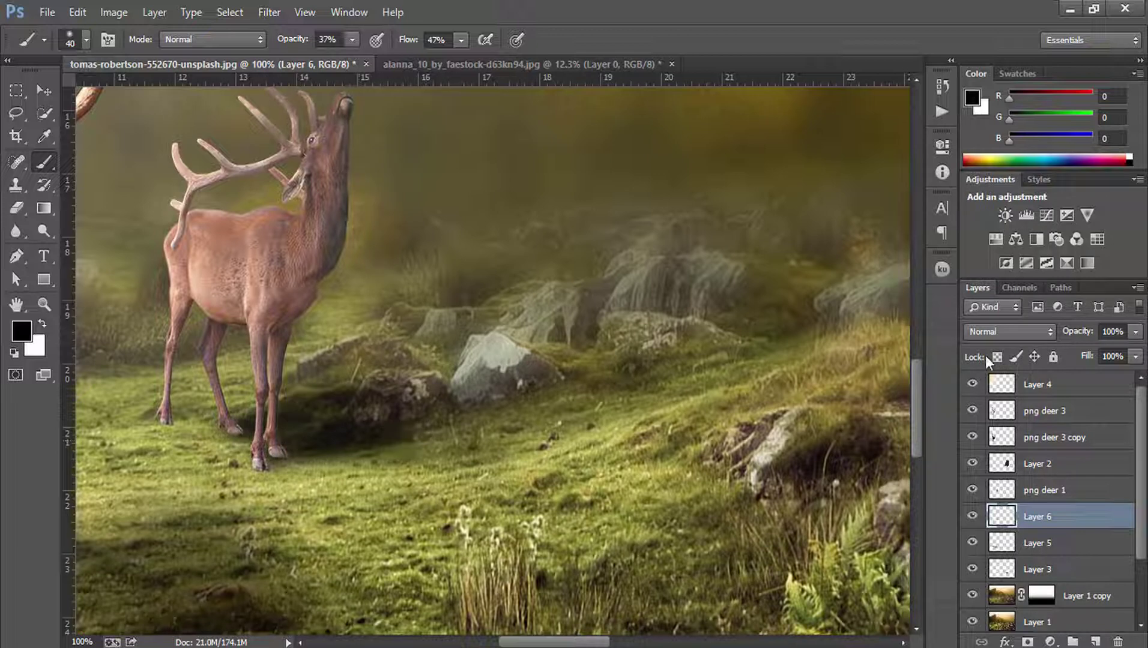
pyautogui.moveTo(1078, 338); pyautogui.dragTo(1053, 336)
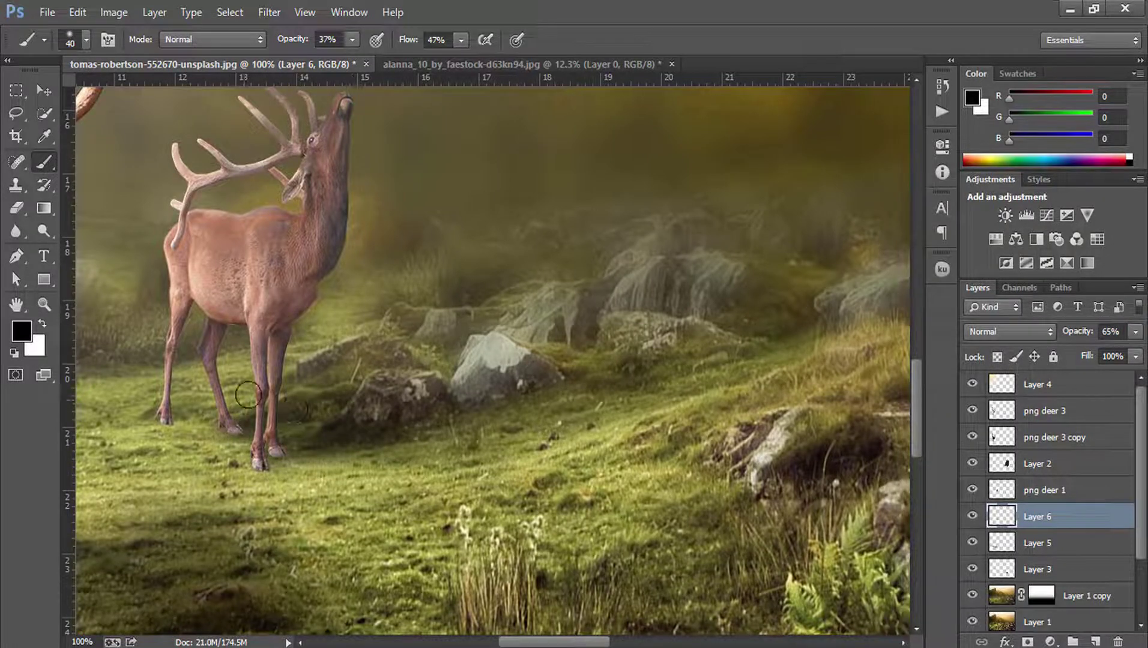
# - Check the second deer's visibility and load png deer 1's outline as a selection
pyautogui.moveTo(431, 210); pyautogui.dragTo(461, 318)
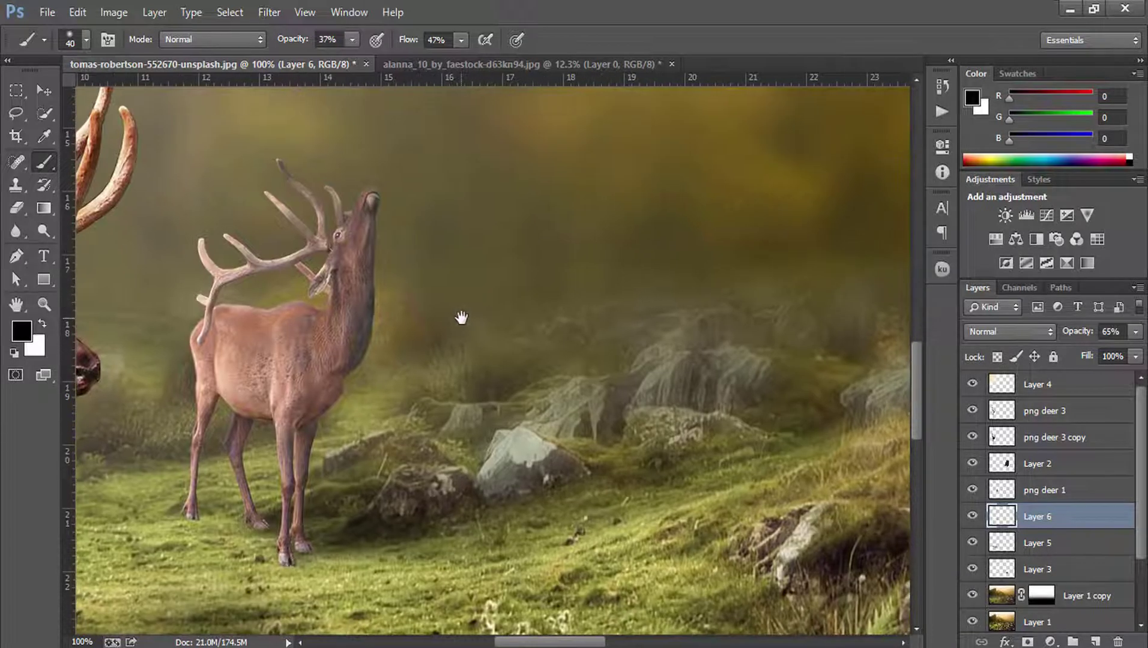
pyautogui.click(972, 490)
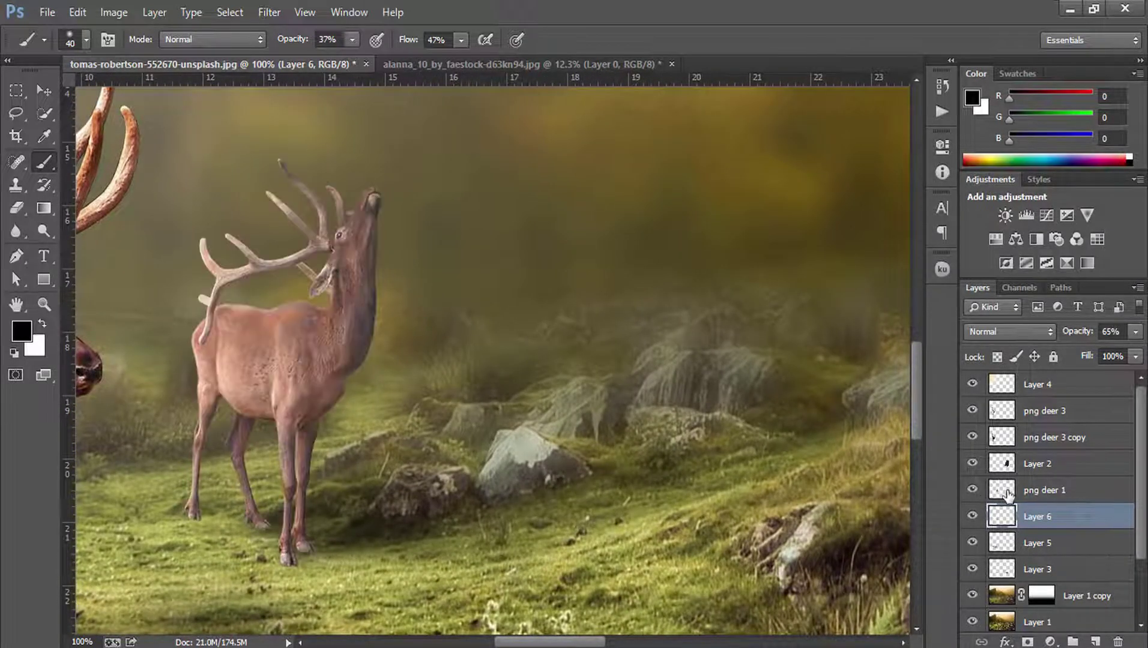
pyautogui.click(1044, 490)
pyautogui.keyDown('ctrl'); pyautogui.click(1002, 490); pyautogui.keyUp('ctrl')
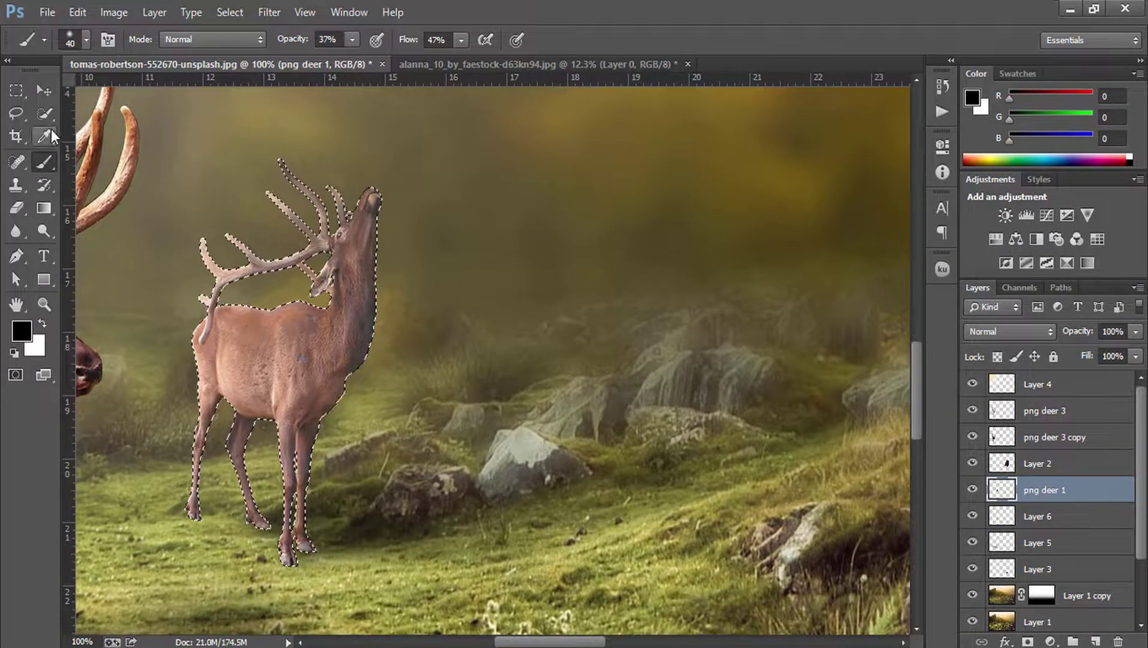
# - Erase Layer 4's haze along png deer 1's neck and chest, then deselect and fit the view
pyautogui.click(16, 208)
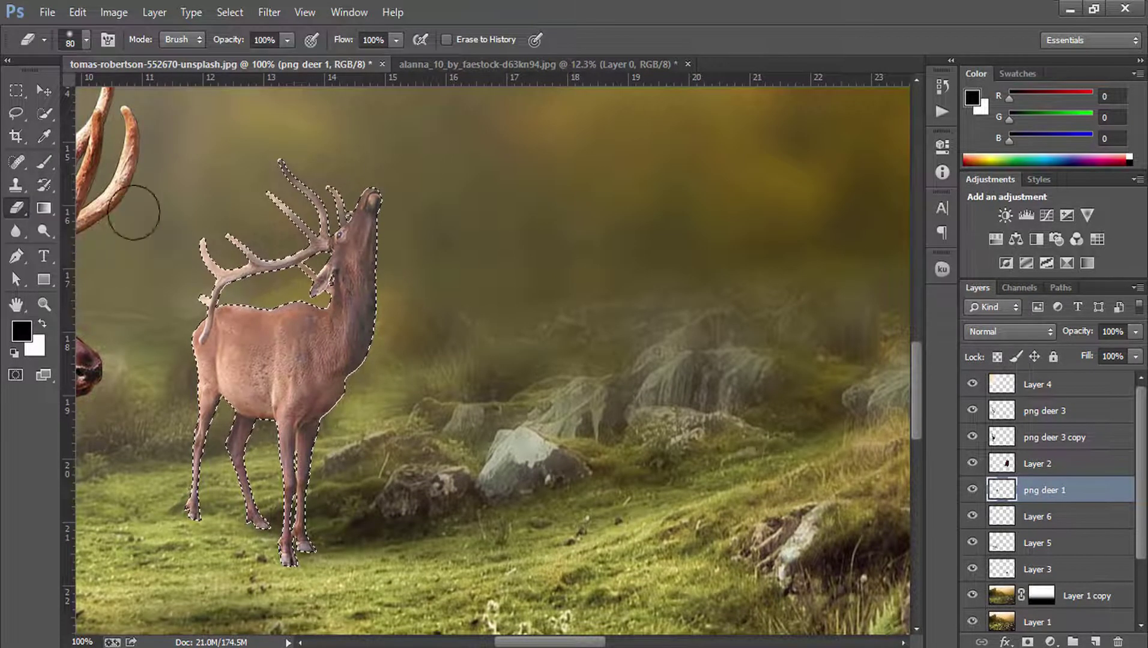
pyautogui.click(972, 384)
pyautogui.click(1045, 384)
pyautogui.moveTo(363, 340); pyautogui.dragTo(397, 256)
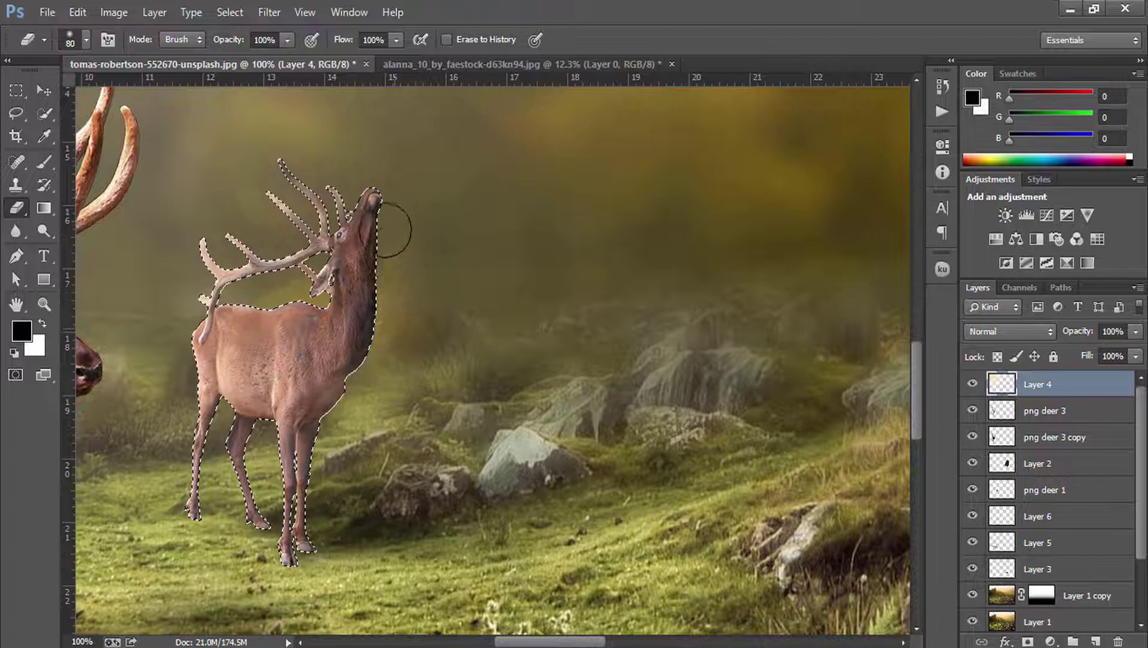
pyautogui.moveTo(366, 368)
pyautogui.mouseDown()
pyautogui.moveTo(330, 414)
pyautogui.moveTo(354, 360)
pyautogui.moveTo(379, 344)
pyautogui.moveTo(359, 402)
pyautogui.moveTo(390, 320)
pyautogui.moveTo(392, 240)
pyautogui.mouseUp()
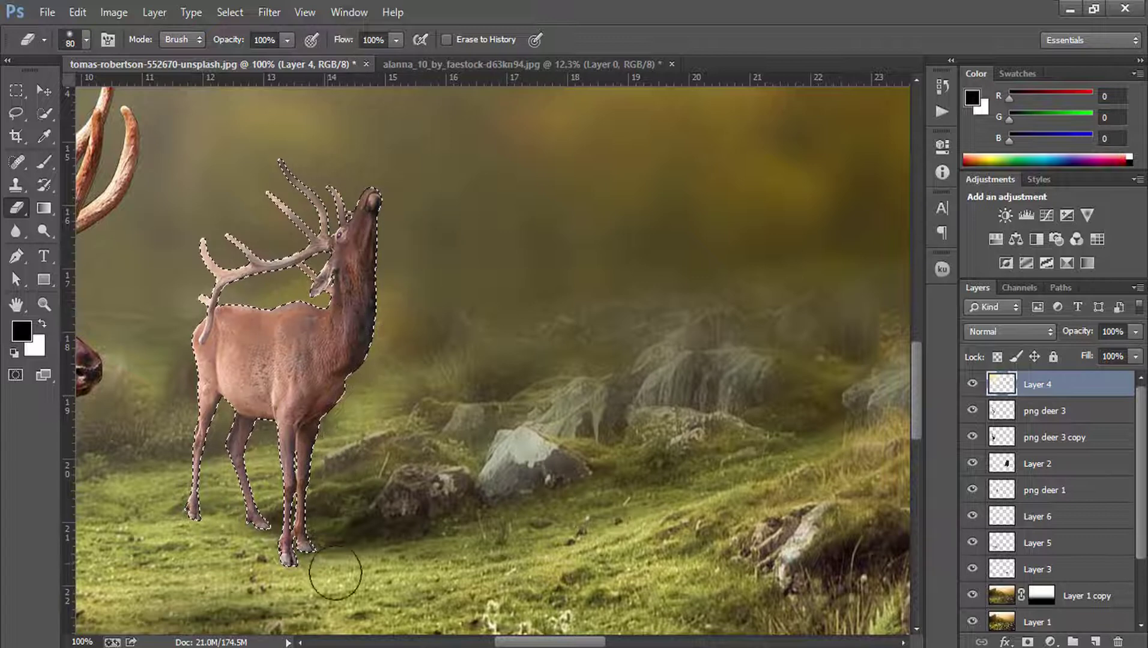
pyautogui.hotkey('ctrl', 'd')
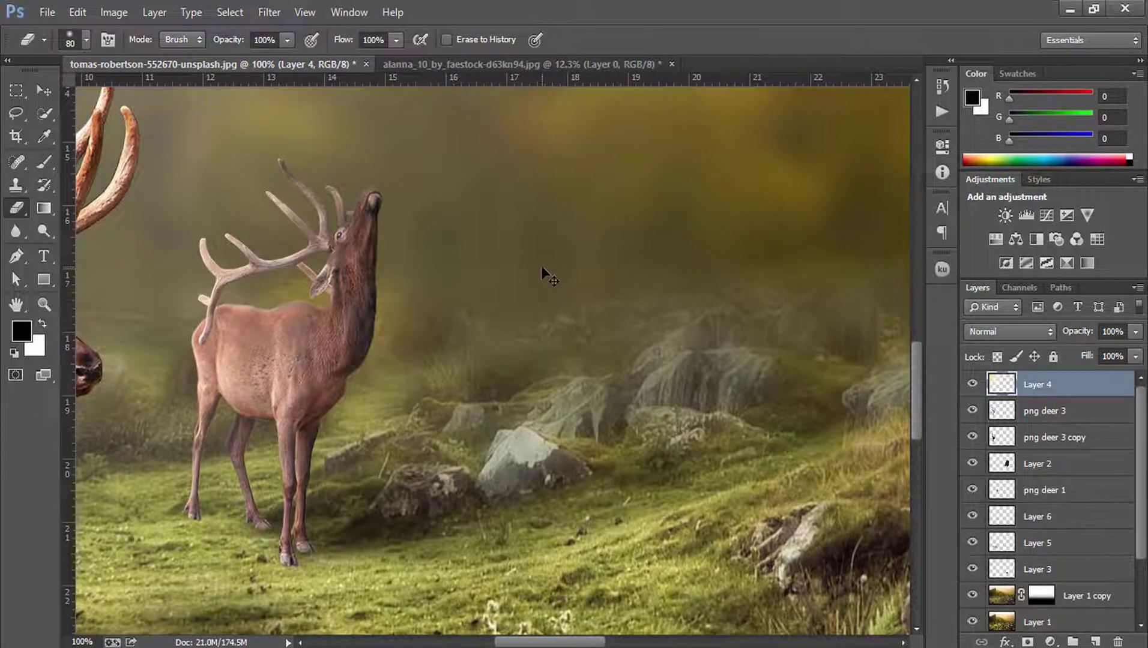
pyautogui.hotkey('ctrl', '0')
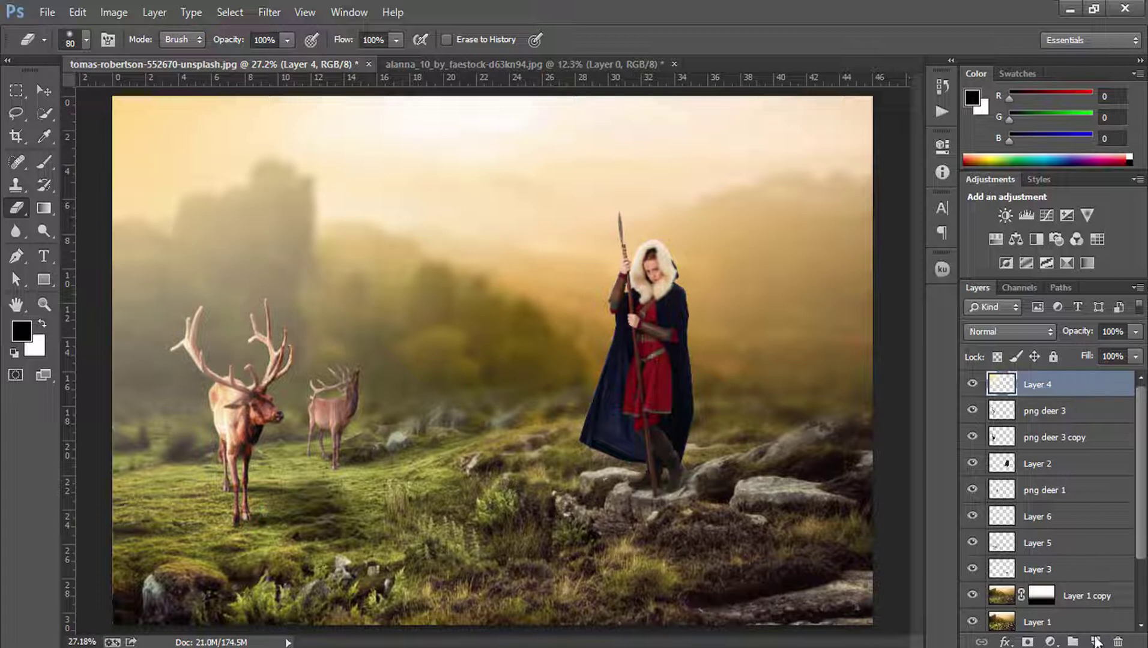
# - Add a new top layer filled with a merged copy of the composite via Apply Image
pyautogui.click(1096, 642)
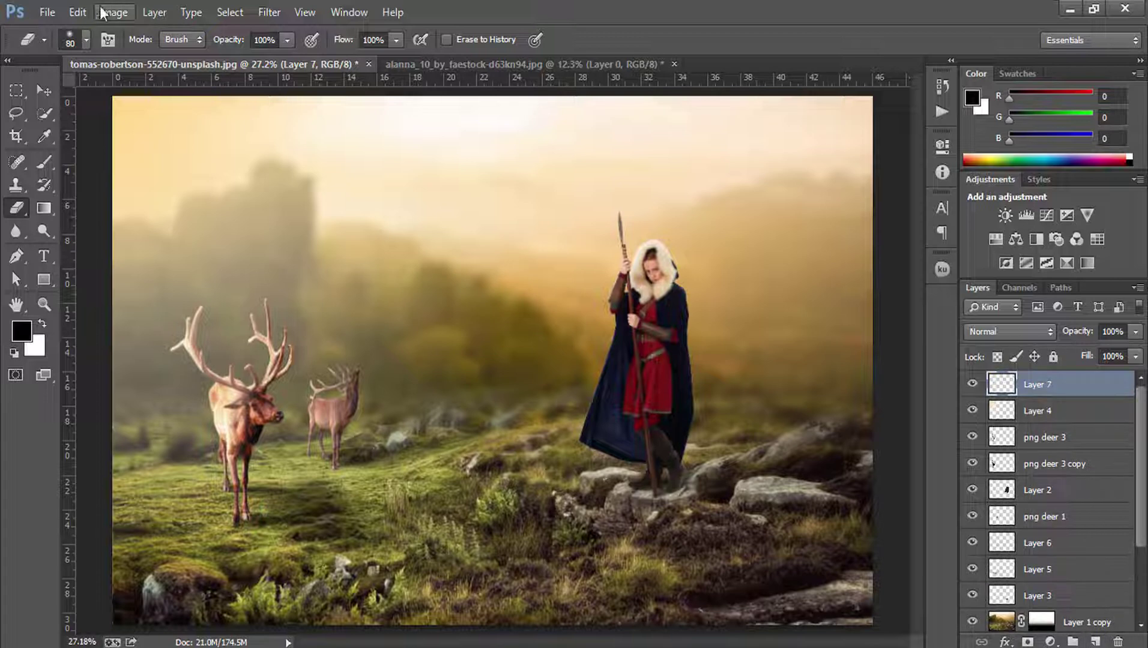
pyautogui.click(114, 12)
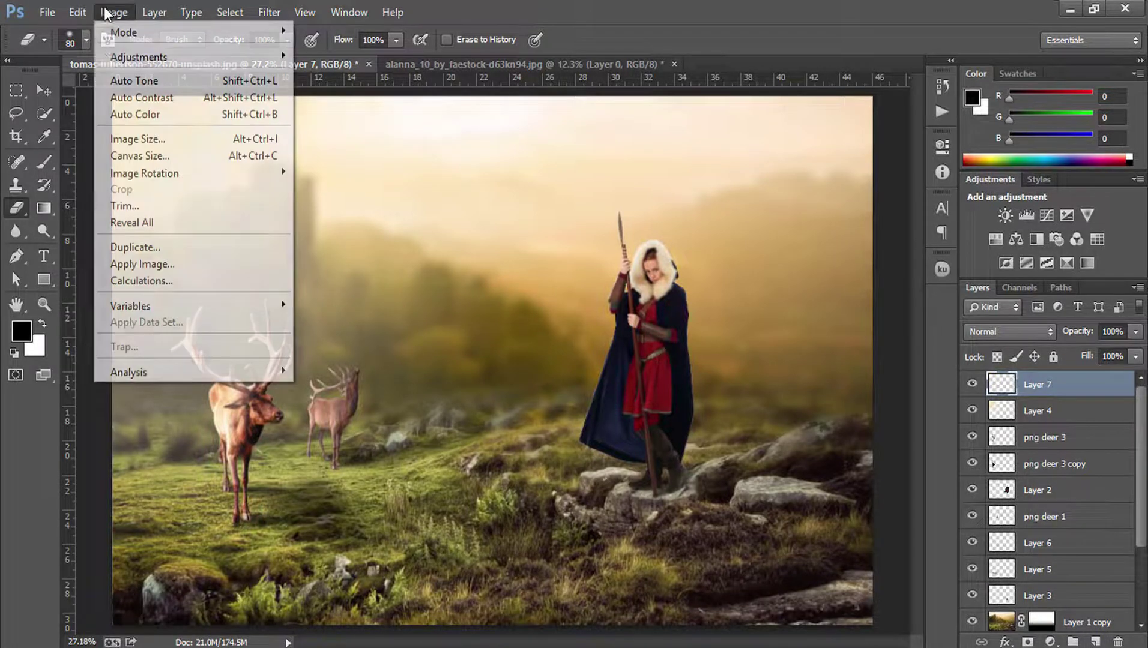
pyautogui.click(151, 264)
pyautogui.click(721, 179)
pyautogui.press('e')
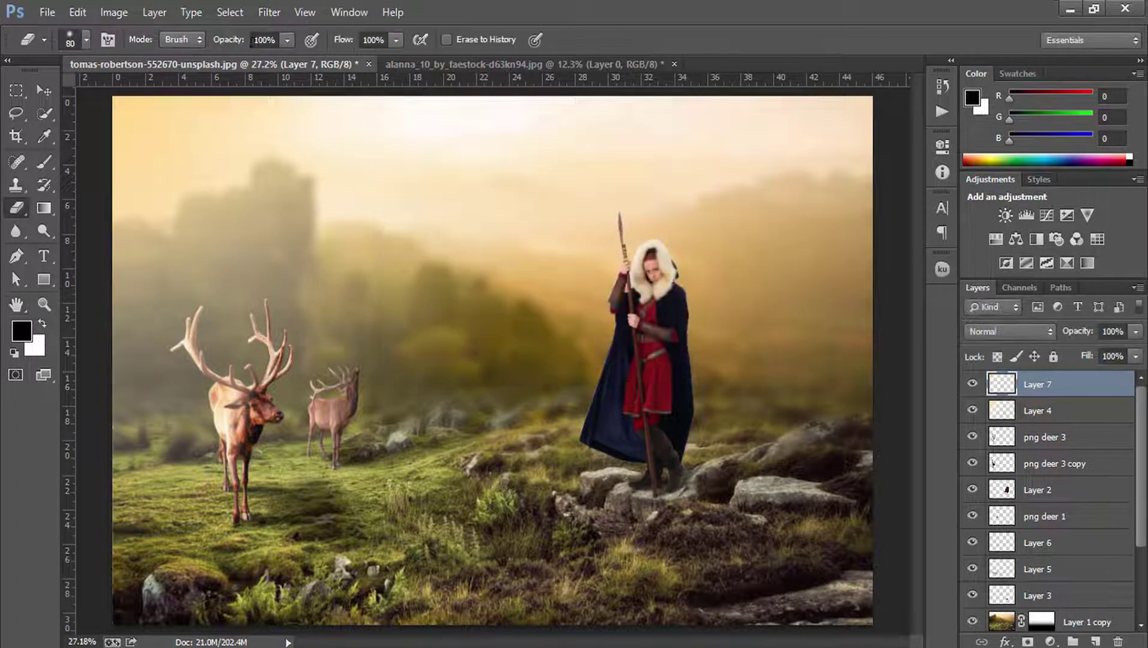
# - In Camera Raw, lower Exposure and raise Clarity and Vibrance on the merged layer
pyautogui.click(269, 12)
pyautogui.click(315, 114)
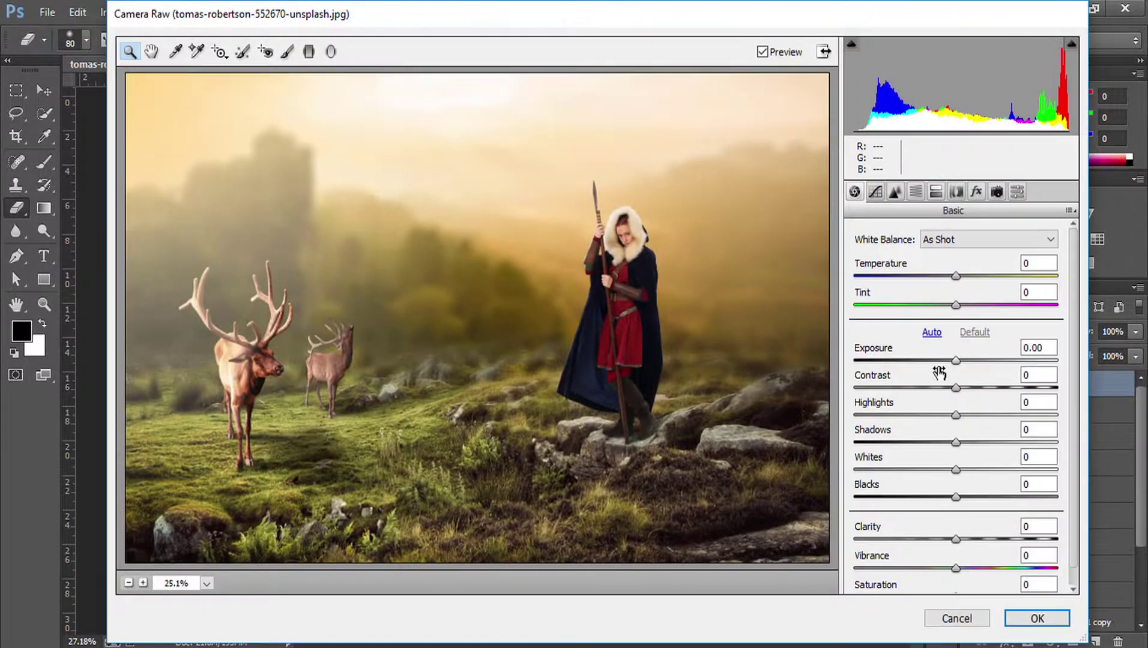
pyautogui.moveTo(956, 361)
pyautogui.mouseDown()
pyautogui.moveTo(934, 361)
pyautogui.moveTo(1010, 388)
pyautogui.moveTo(933, 397)
pyautogui.moveTo(982, 399)
pyautogui.mouseUp()
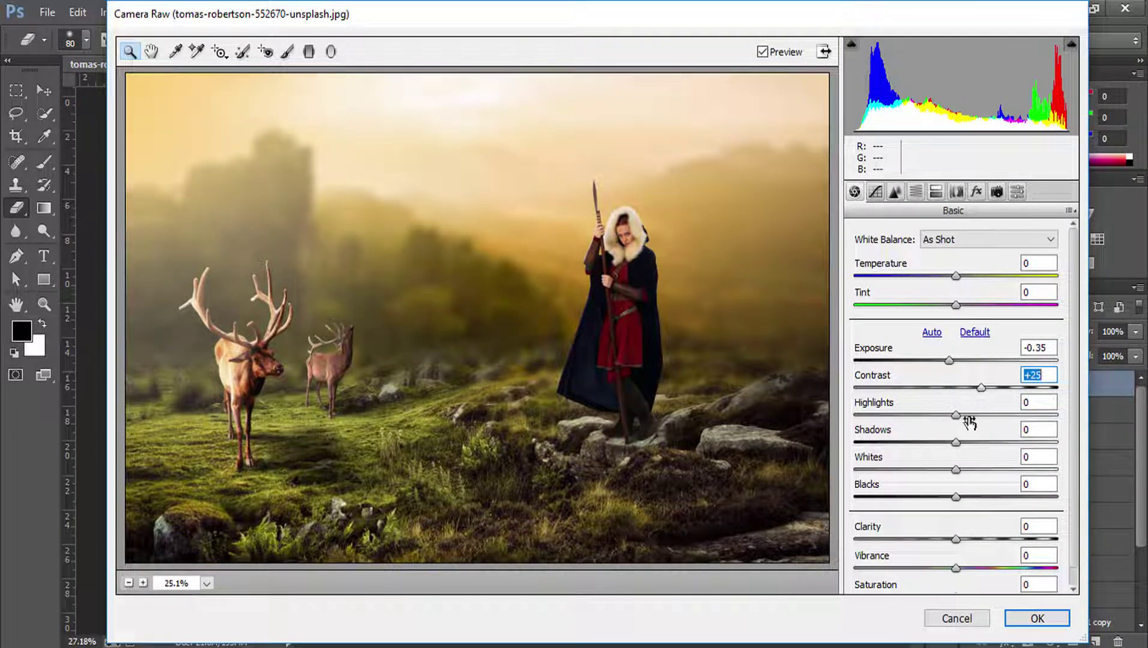
pyautogui.moveTo(956, 539); pyautogui.dragTo(971, 537)
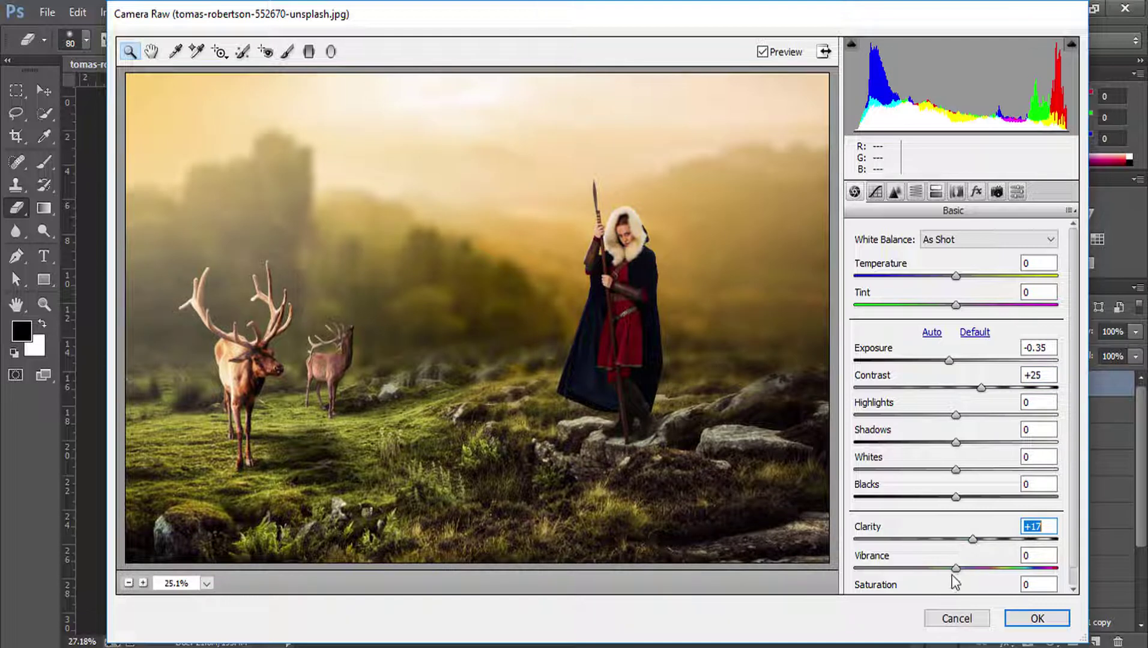
pyautogui.moveTo(955, 568)
pyautogui.mouseDown()
pyautogui.moveTo(930, 568)
pyautogui.moveTo(962, 568)
pyautogui.mouseUp()
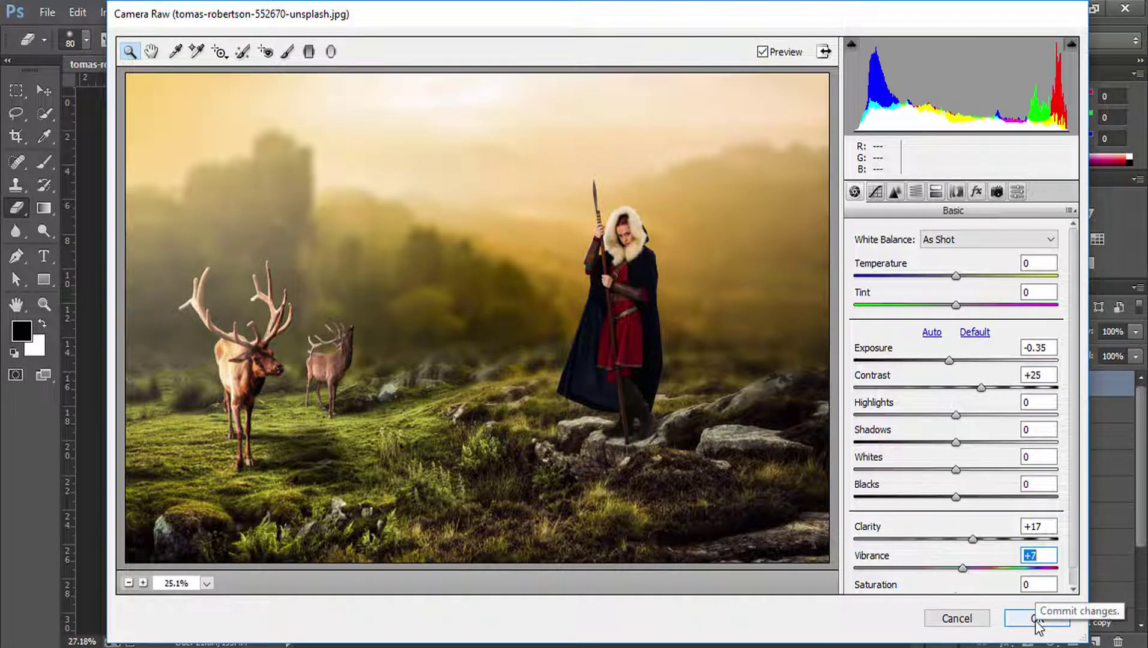
# - Add a Graduated Filter darkening the lower foreground and apply the Camera Raw grading
pyautogui.click(309, 54)
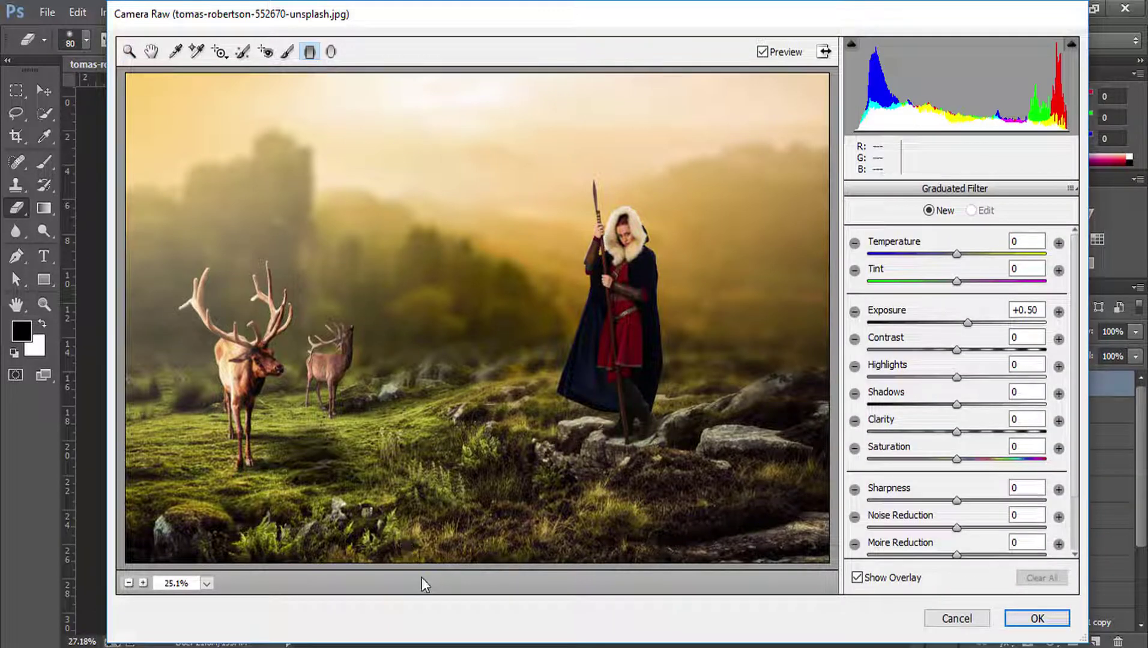
pyautogui.moveTo(425, 562); pyautogui.dragTo(427, 425)
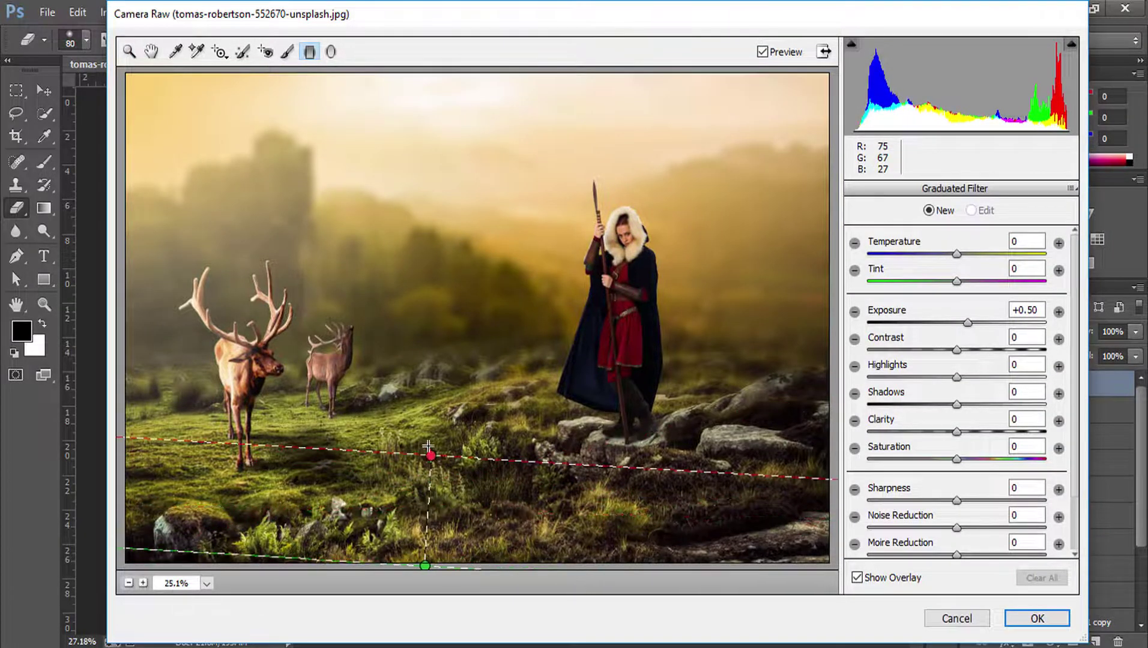
pyautogui.moveTo(427, 425); pyautogui.dragTo(425, 415)
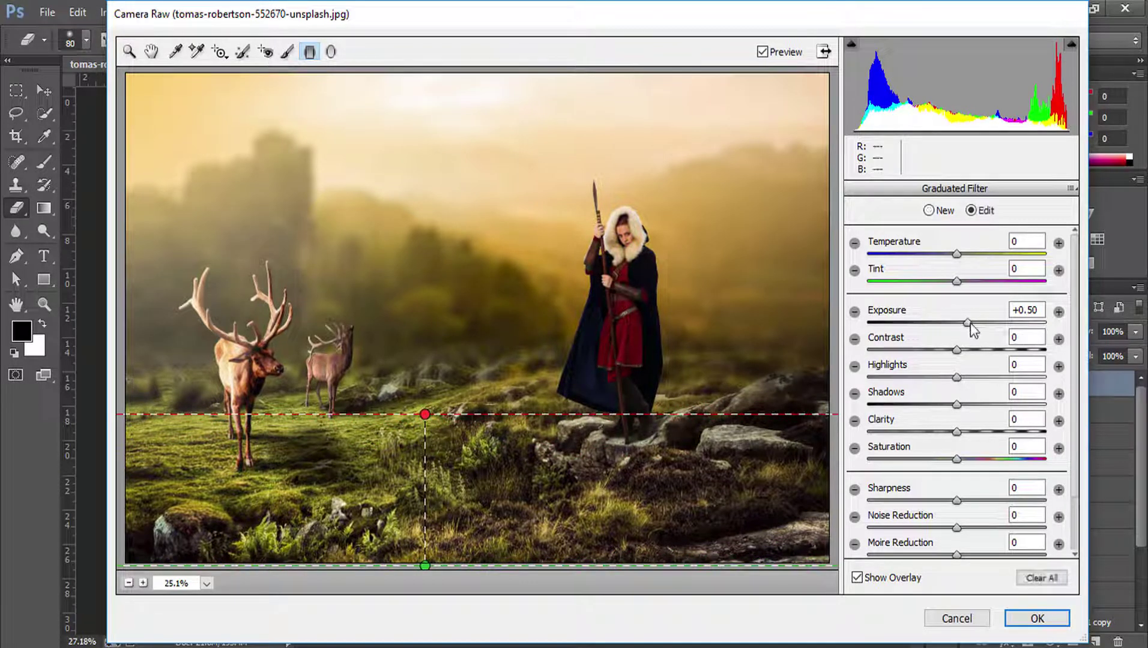
pyautogui.moveTo(967, 323); pyautogui.dragTo(925, 326)
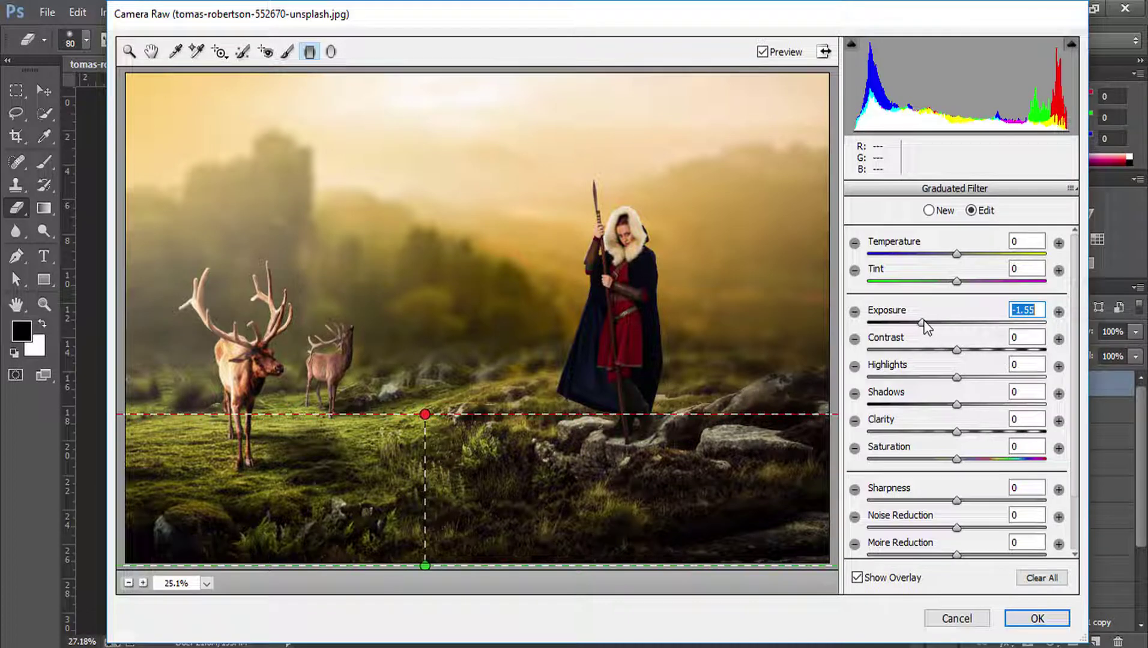
pyautogui.click(331, 53)
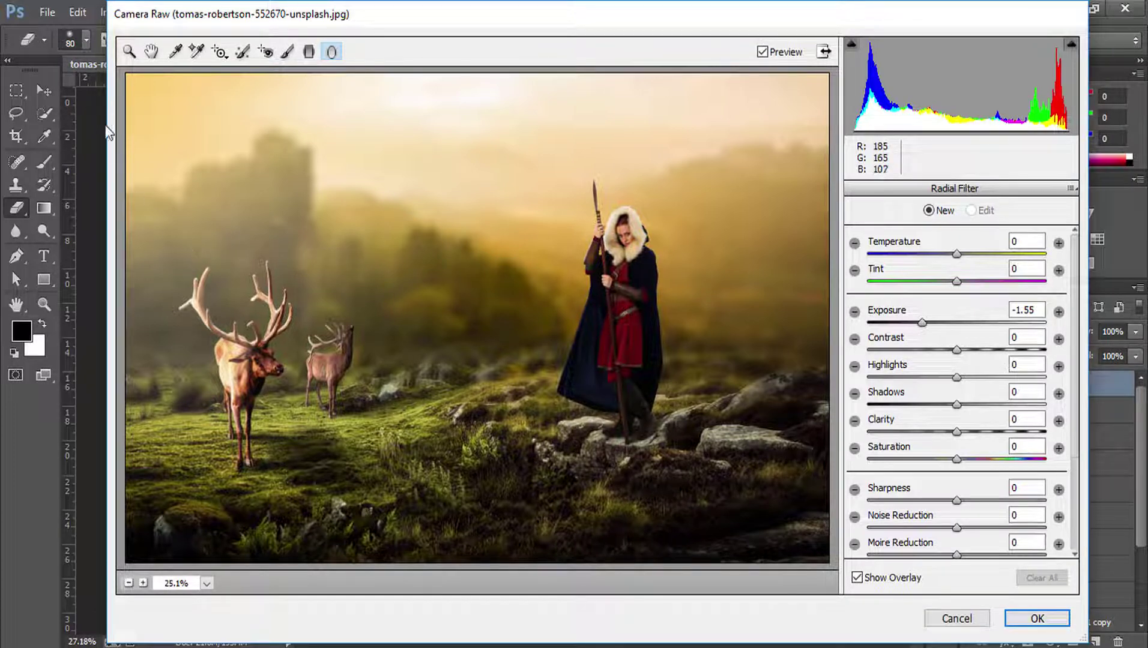
pyautogui.click(129, 51)
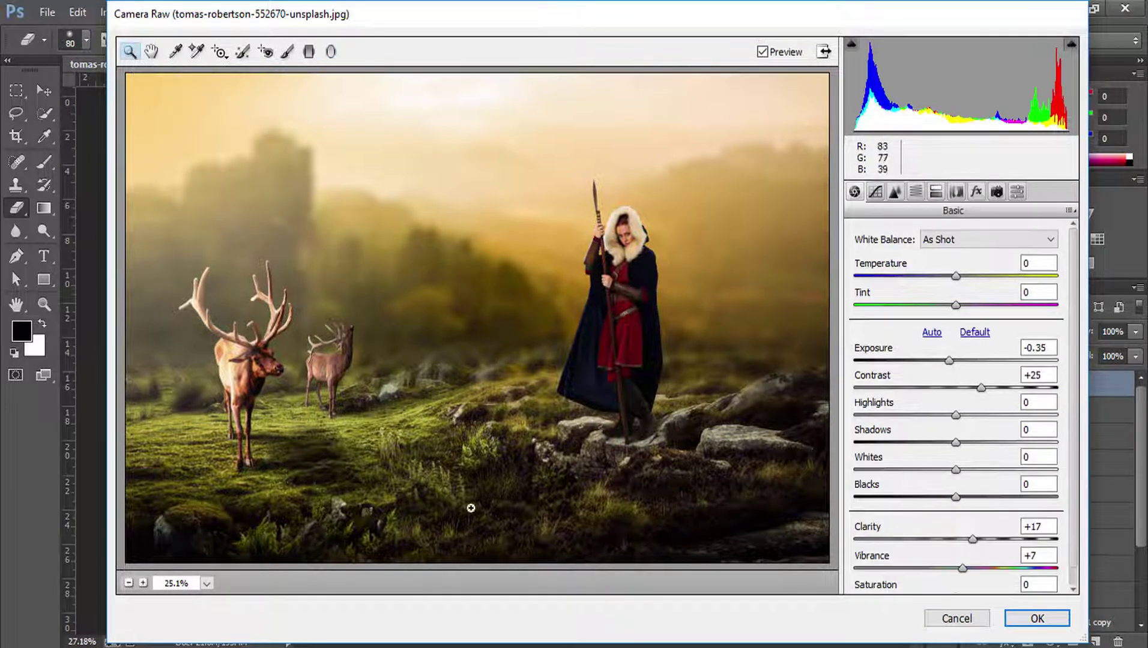
pyautogui.click(1037, 618)
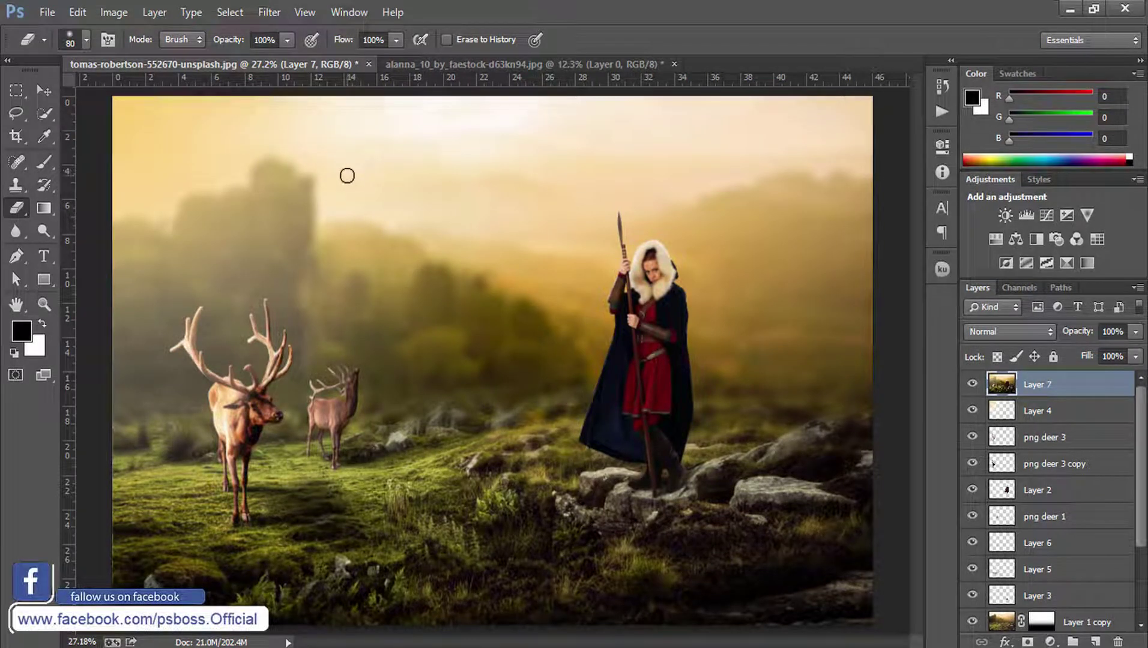
# - Apply Color Efex Pro 4 Cross Processing at 39% strength, fine-tuning its Shadows and Highlights sliders
pyautogui.click(265, 12)
pyautogui.moveTo(301, 398)
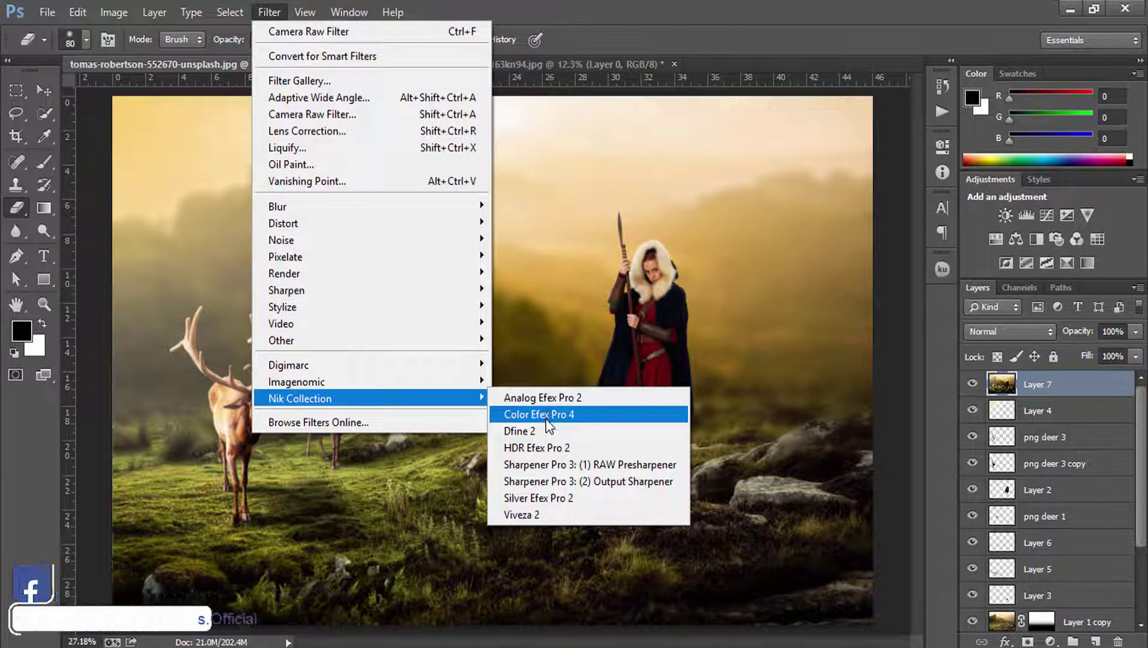
pyautogui.click(540, 415)
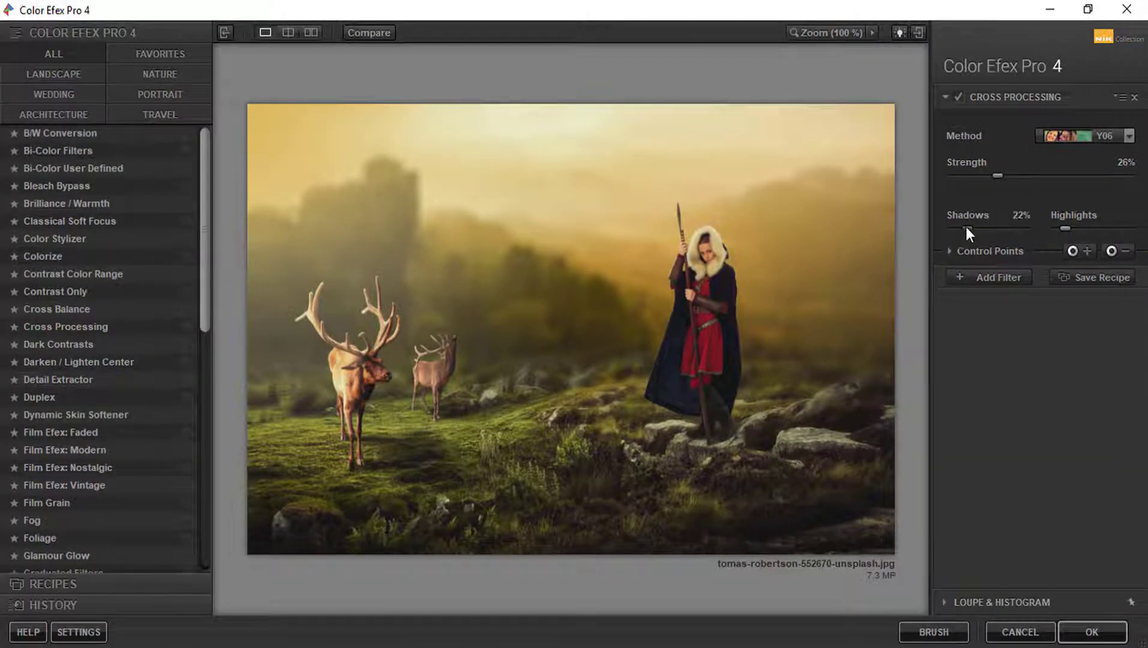
pyautogui.moveTo(997, 175)
pyautogui.mouseDown()
pyautogui.moveTo(923, 176)
pyautogui.moveTo(1052, 180)
pyautogui.moveTo(1041, 191)
pyautogui.mouseUp()
pyautogui.moveTo(966, 225)
pyautogui.mouseDown()
pyautogui.moveTo(934, 226)
pyautogui.moveTo(980, 225)
pyautogui.mouseUp()
pyautogui.moveTo(1065, 229)
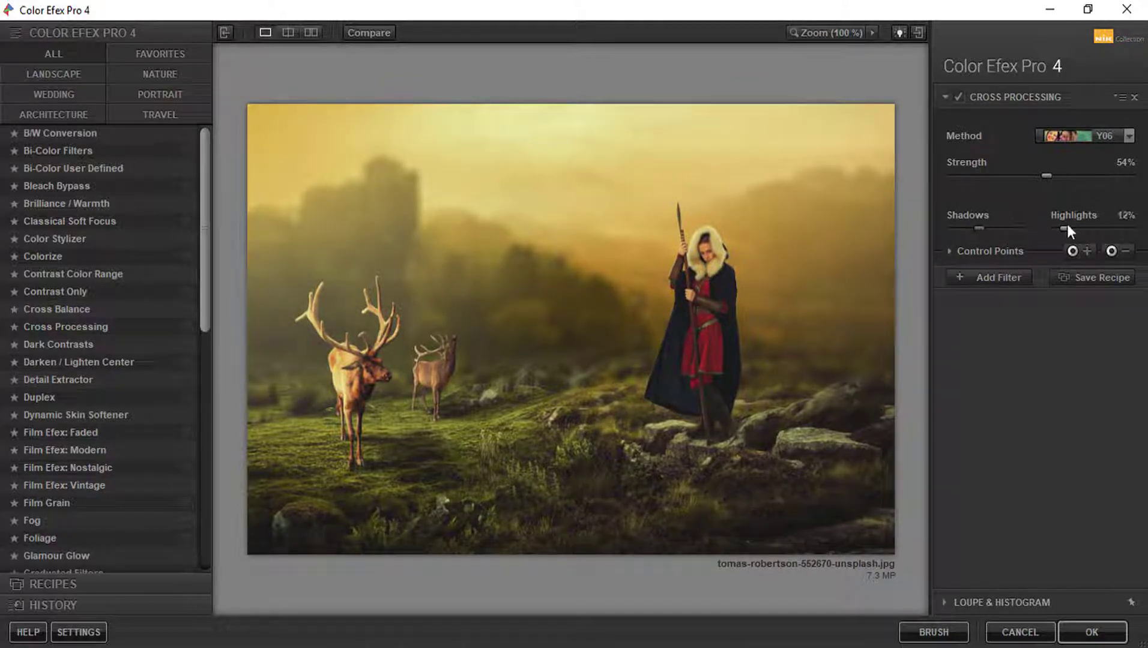
pyautogui.moveTo(1066, 227)
pyautogui.mouseDown()
pyautogui.moveTo(1025, 224)
pyautogui.moveTo(1140, 228)
pyautogui.moveTo(973, 225)
pyautogui.mouseUp()
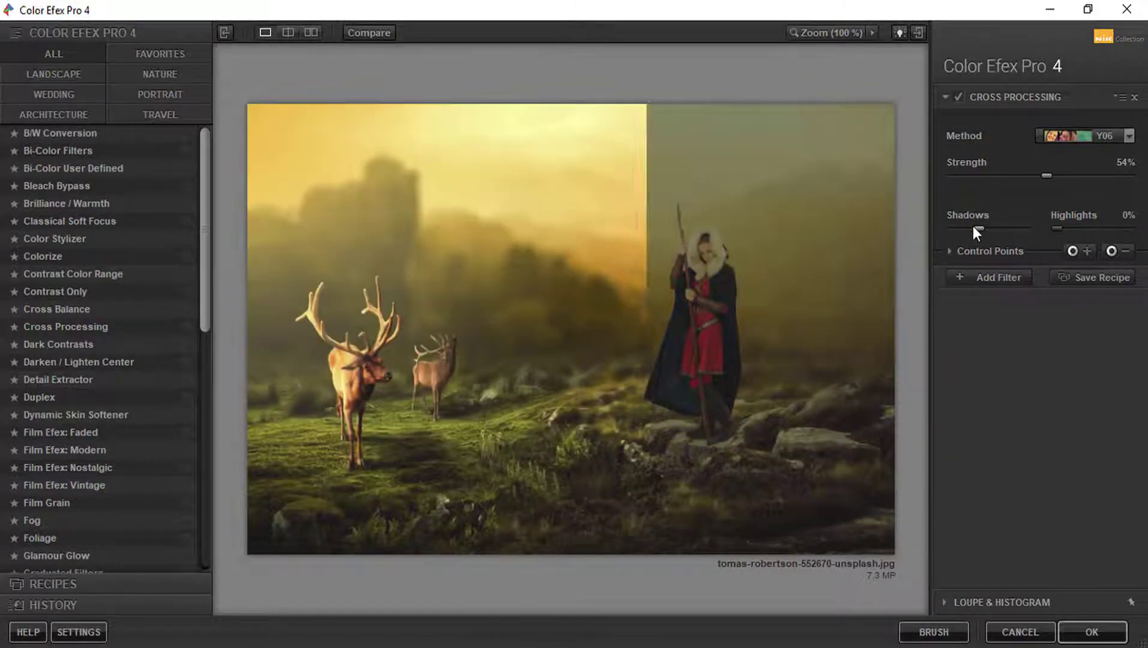
pyautogui.moveTo(1056, 229); pyautogui.dragTo(1073, 229)
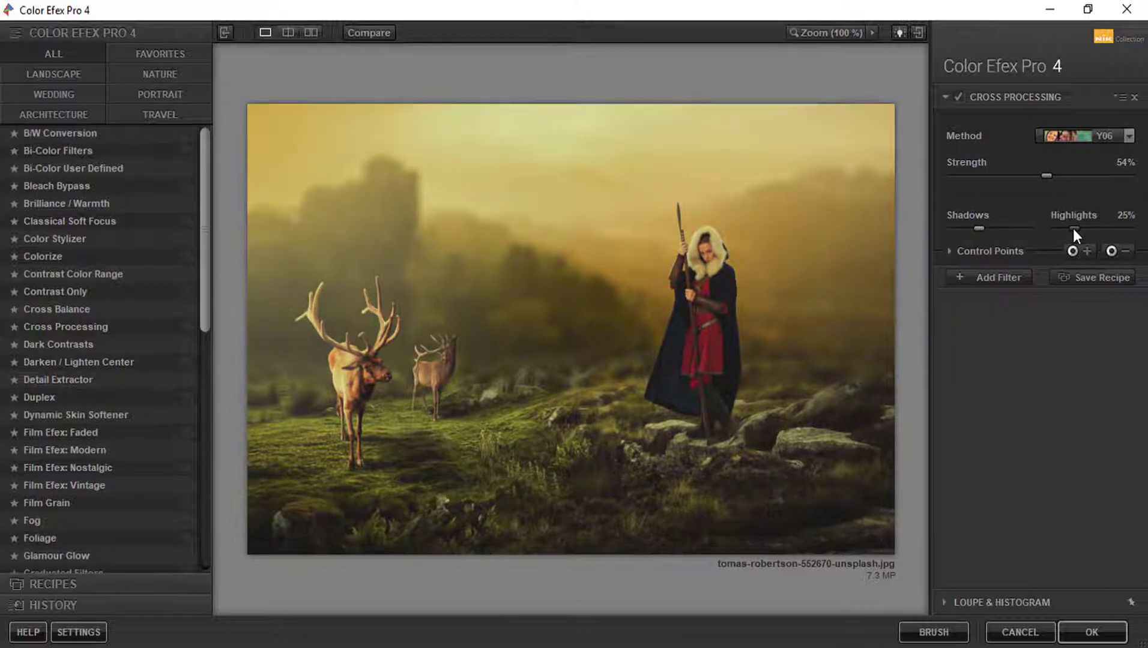
pyautogui.moveTo(979, 228); pyautogui.dragTo(977, 226)
pyautogui.moveTo(1016, 175); pyautogui.dragTo(1023, 180)
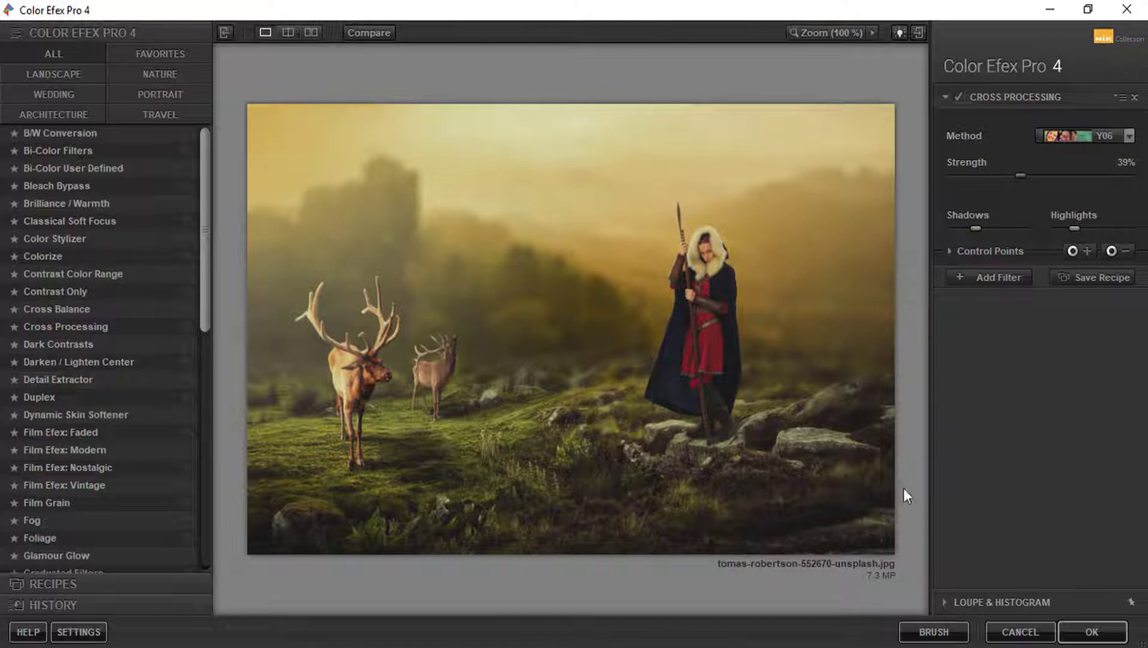
pyautogui.click(1090, 635)
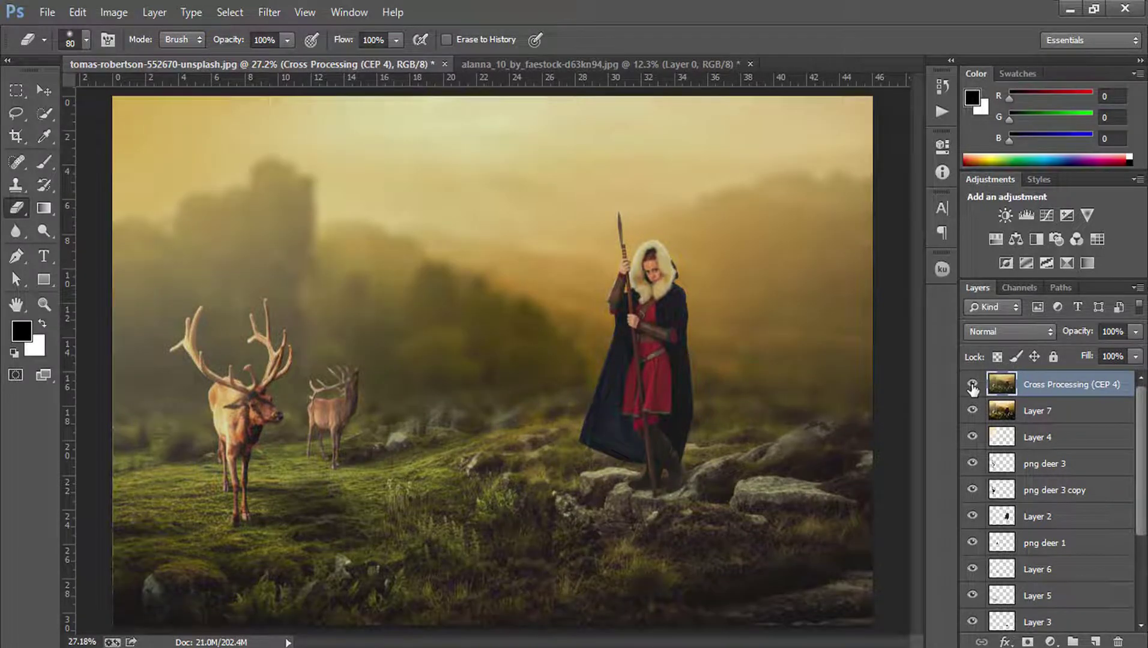
# - Hide and re-show the Cross Processing (CEP 4) layer to compare before and after
pyautogui.click(972, 385)
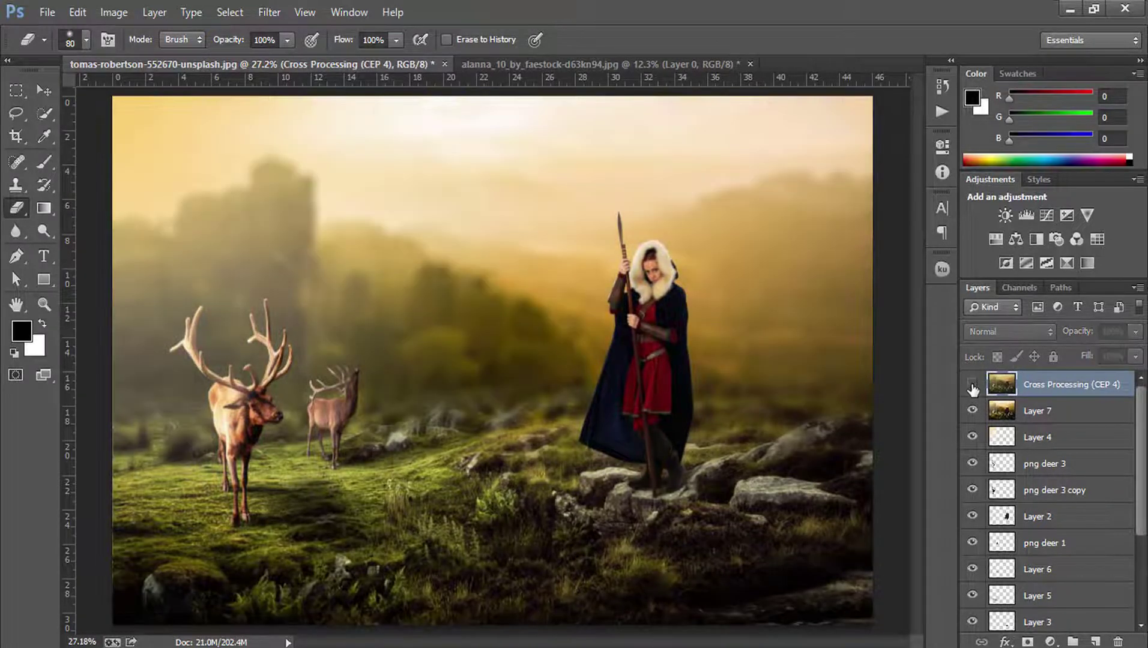
pyautogui.click(972, 385)
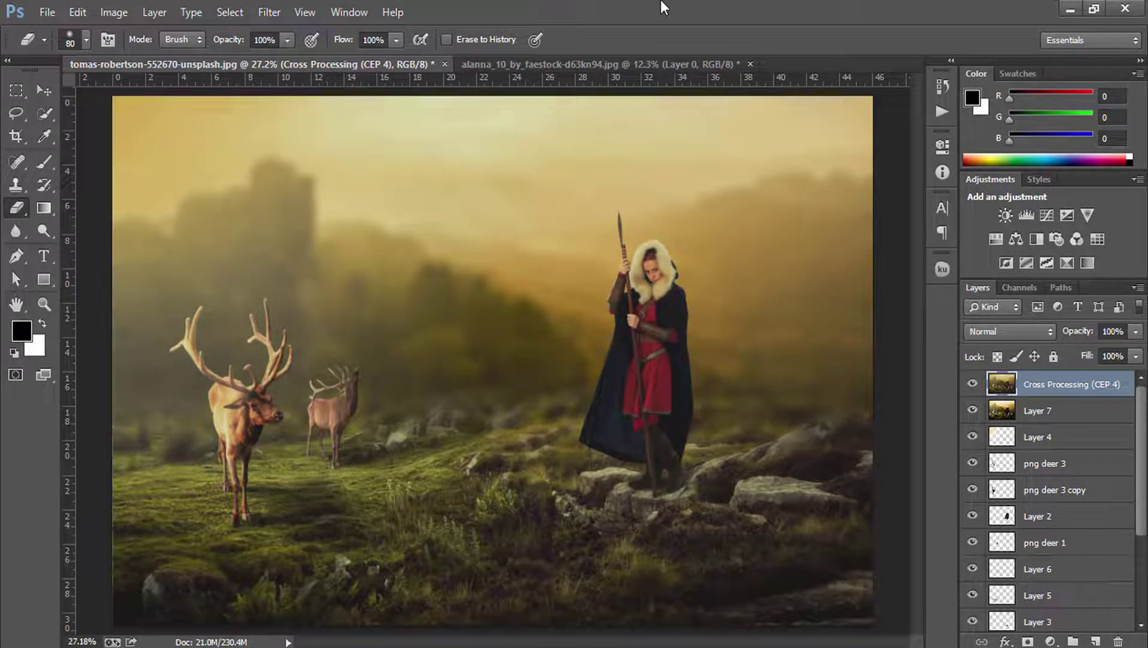